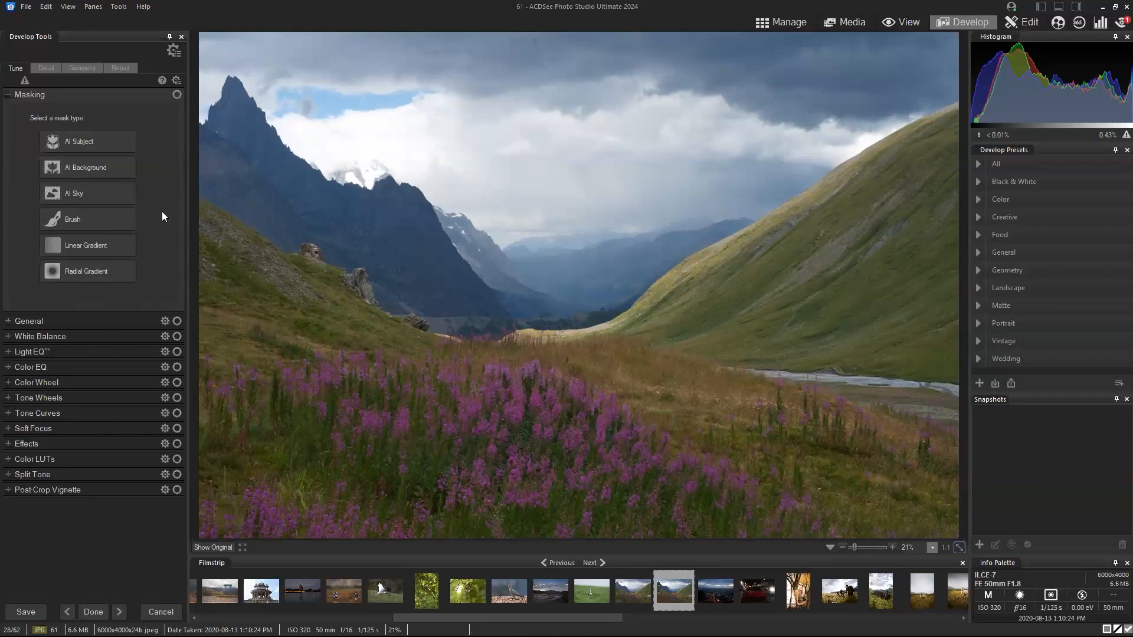
- In the General adjustments, set the exposure to -0.05 eV, highlights to 20 and contrast to 8
click(8, 321)
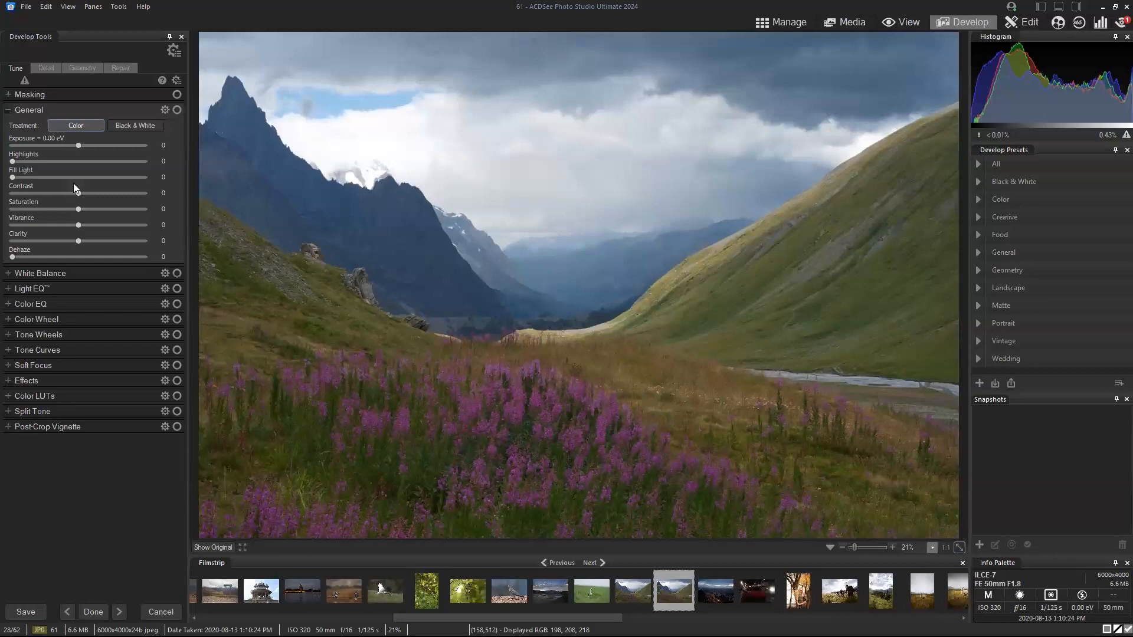
drag(79, 144, 76, 144)
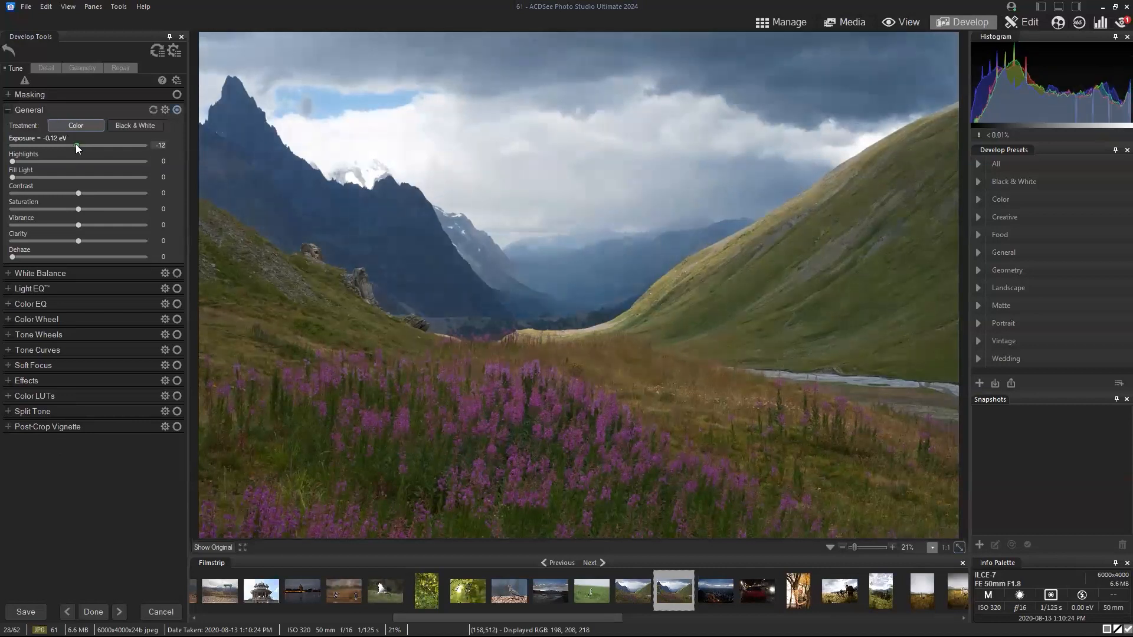
drag(12, 161, 26, 162)
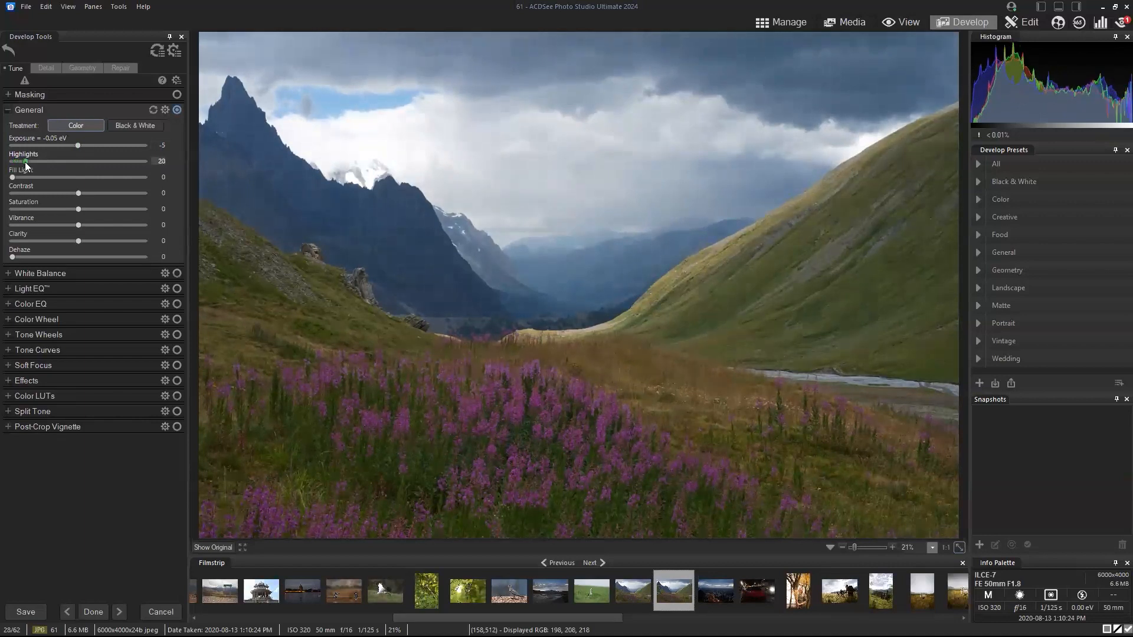
drag(79, 192, 83, 192)
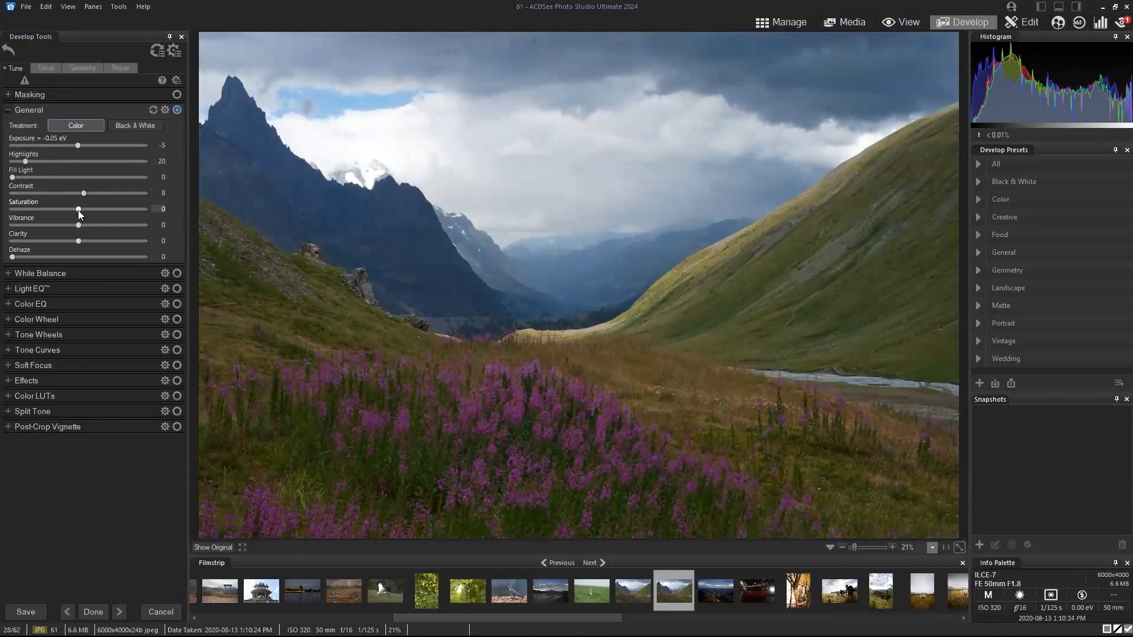
- Try saturation values up to 78, settle on saturation 20 with vibrance 8, and compare the photo with the original
drag(78, 210, 130, 212)
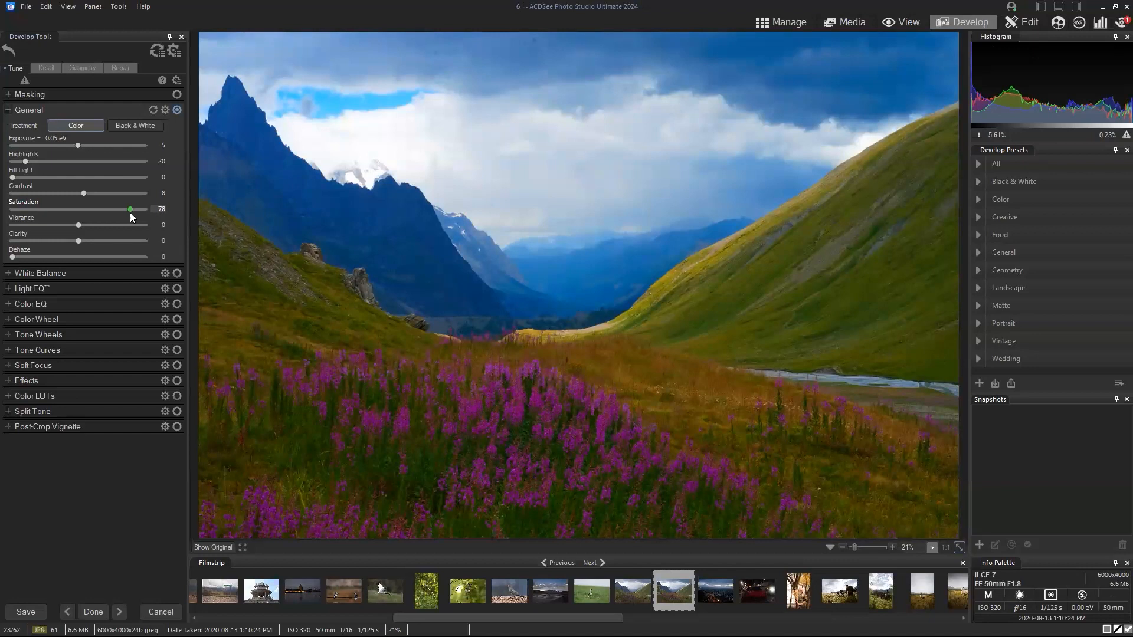
drag(130, 212, 78, 211)
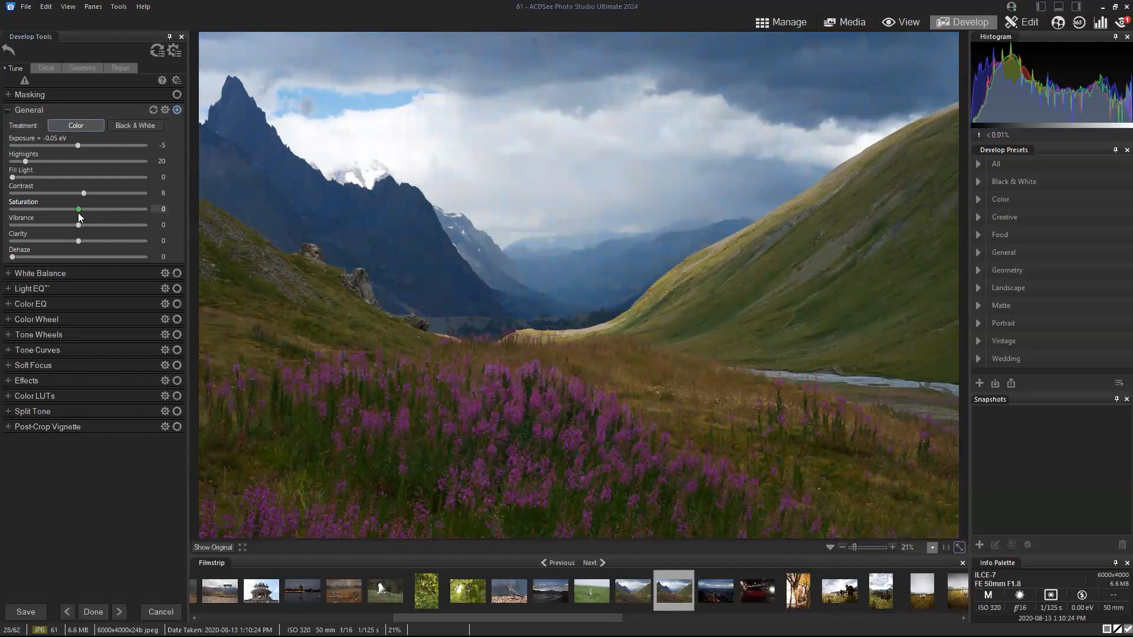
drag(80, 217, 122, 220)
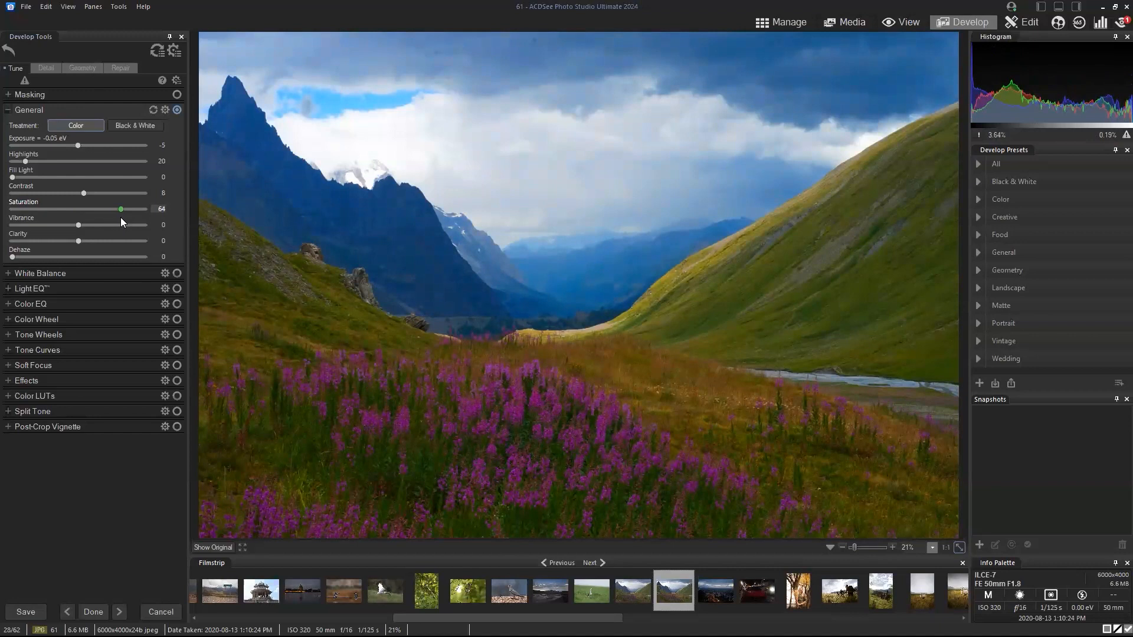
drag(120, 218, 99, 219)
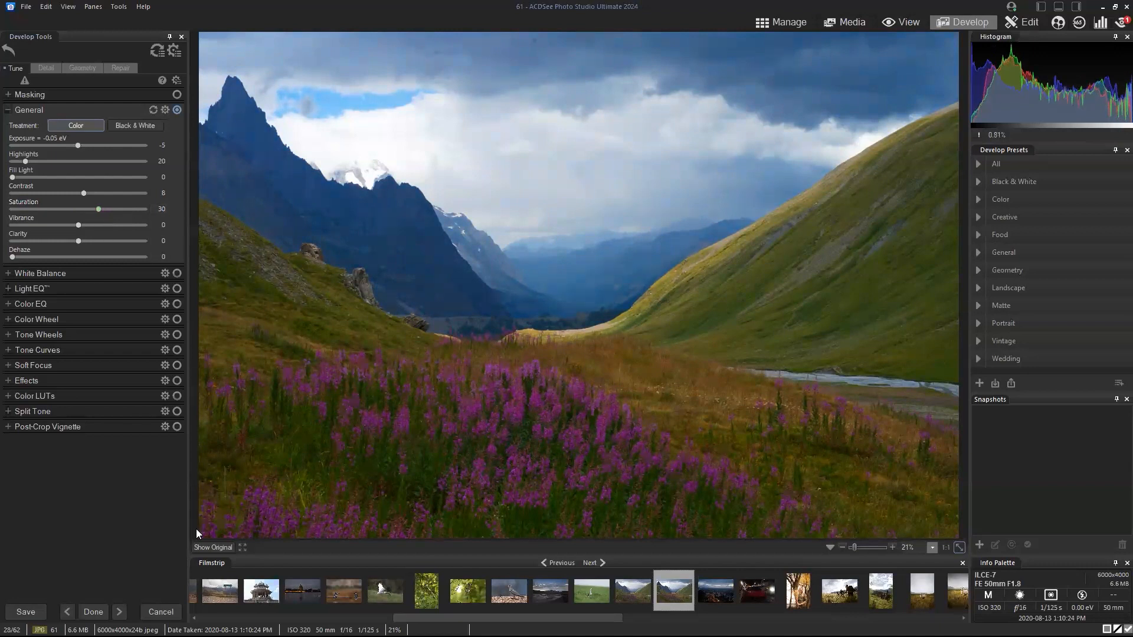
click(206, 546)
click(207, 547)
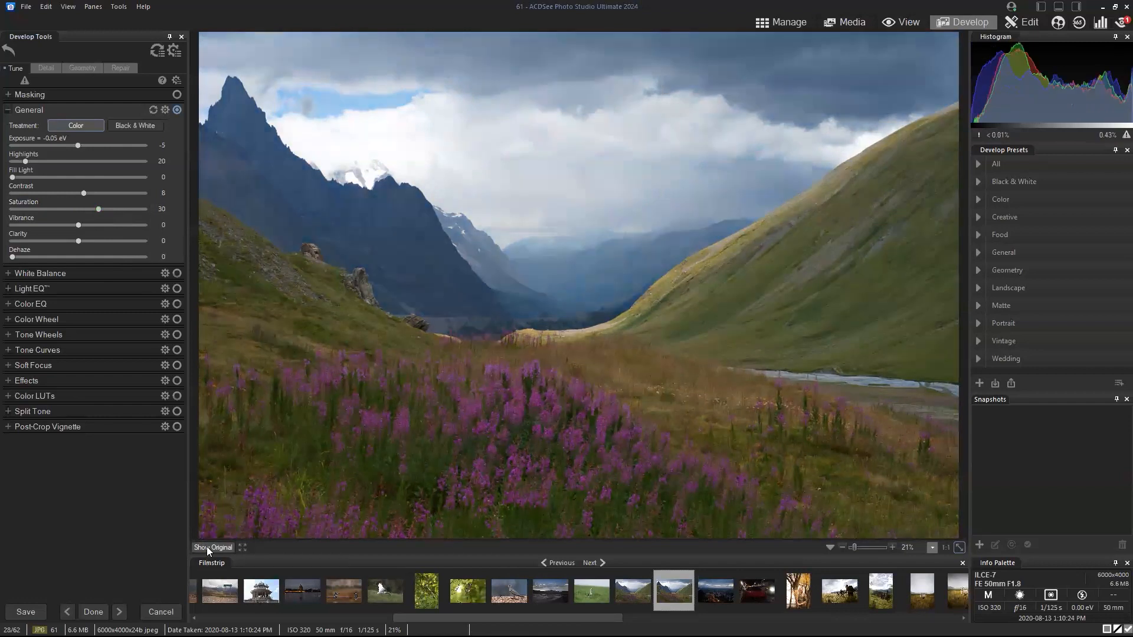
click(206, 547)
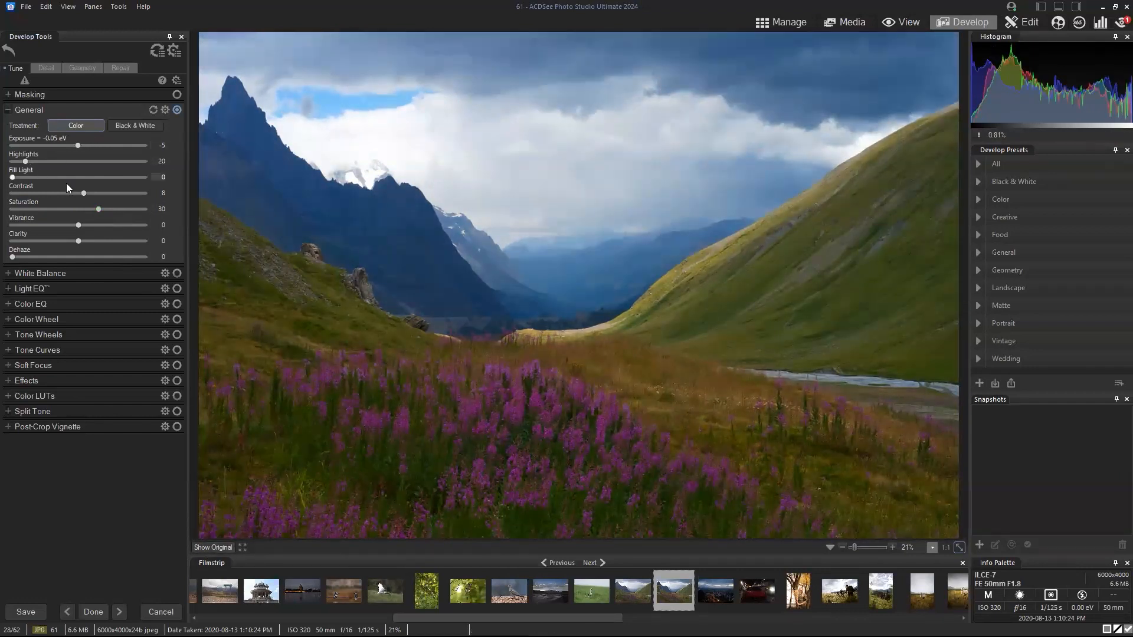
click(205, 547)
mouse_move(96, 209)
mouse_down()
mouse_move(79, 225)
mouse_move(123, 228)
mouse_move(84, 228)
mouse_up()
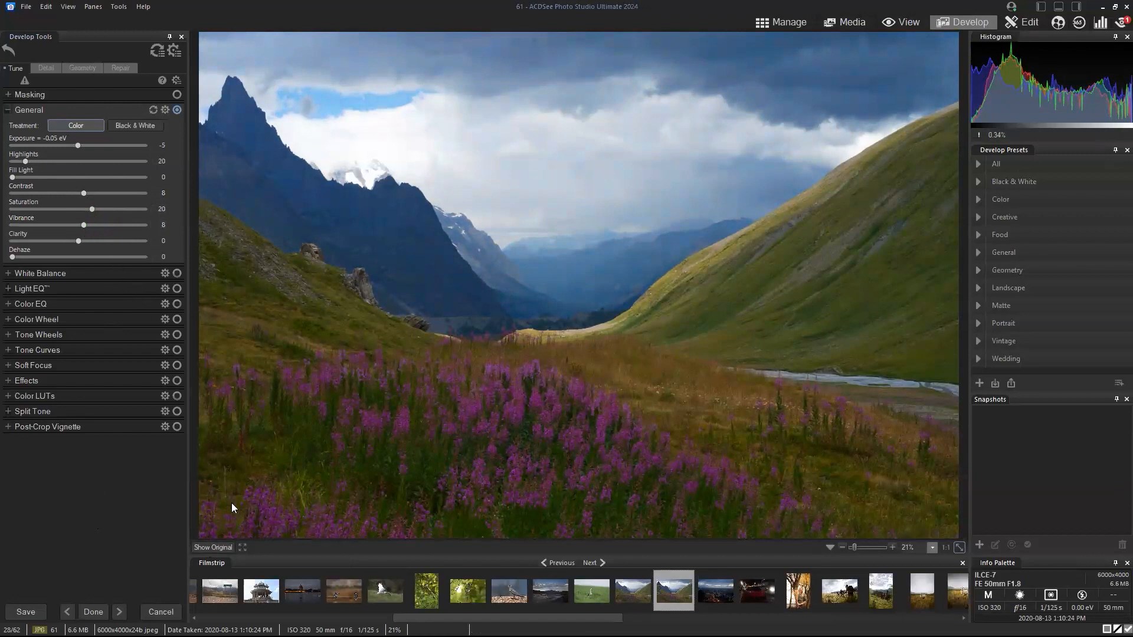
click(221, 547)
- In Light EQ, set shadows to -72, midtones to 3 and highlights to 8, comparing the photo with the original
click(10, 289)
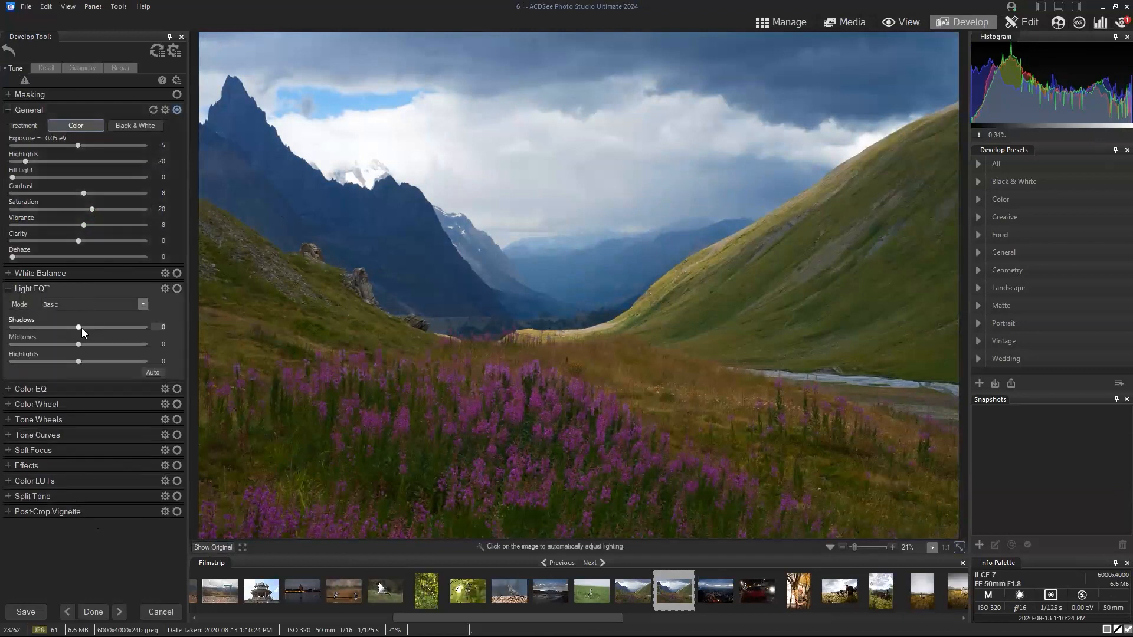
drag(76, 328, 55, 325)
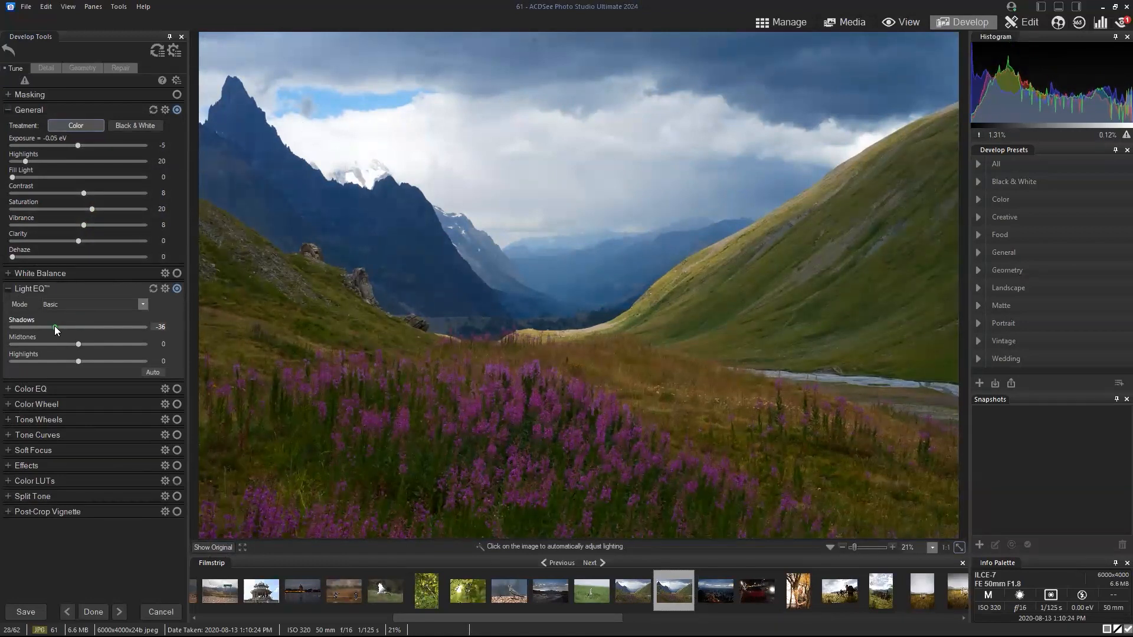
drag(55, 326, 46, 327)
drag(78, 344, 86, 361)
drag(46, 327, 23, 326)
drag(84, 362, 82, 361)
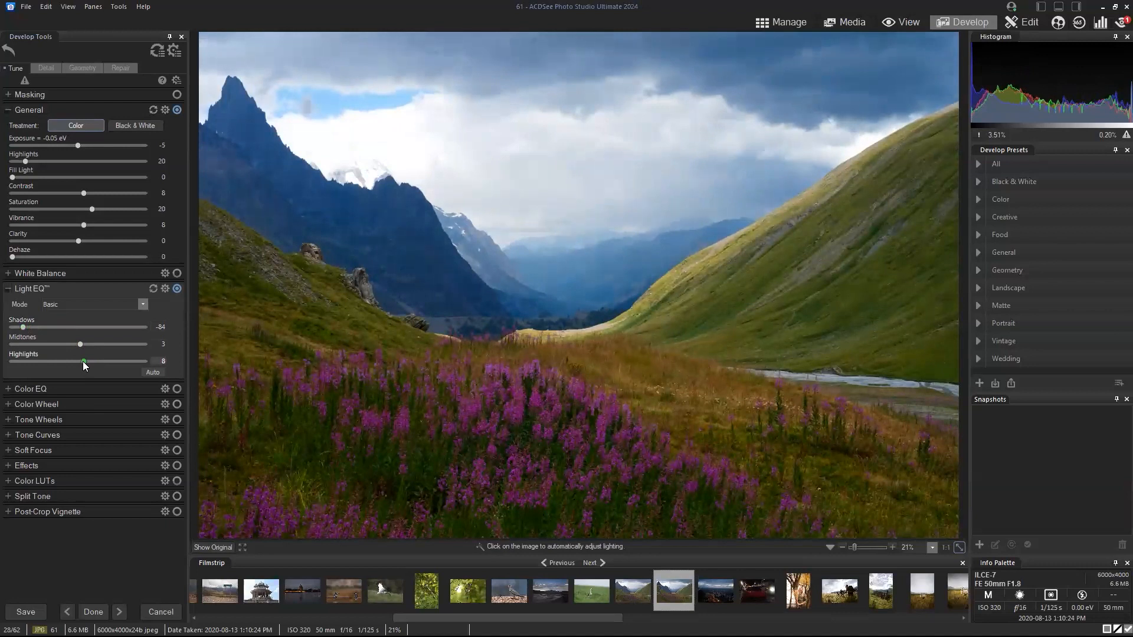
click(206, 546)
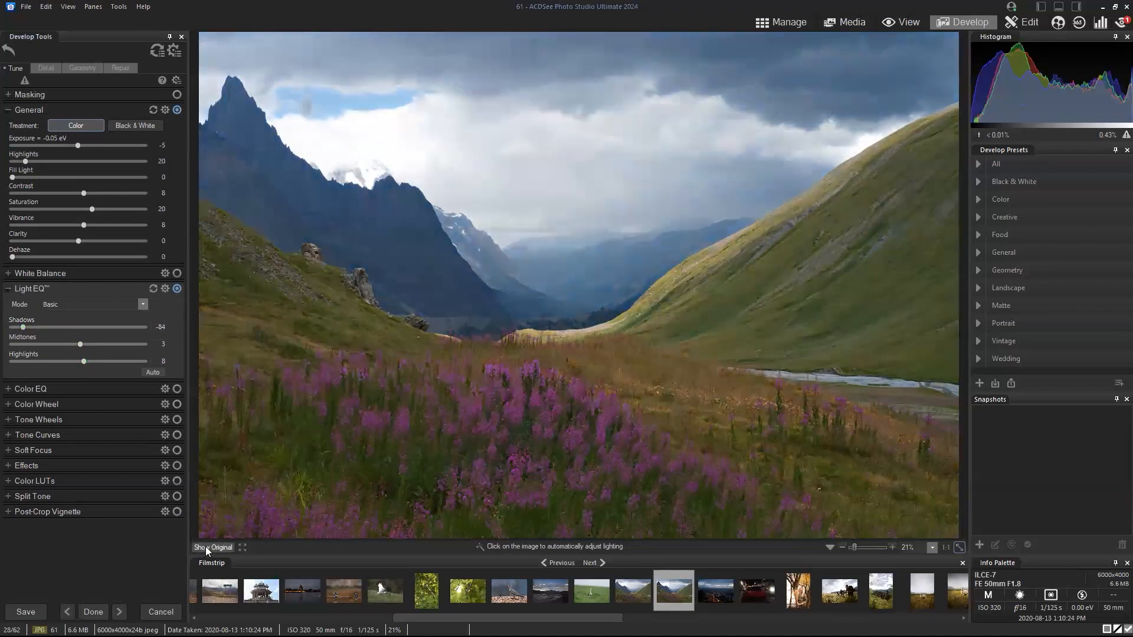
click(205, 546)
drag(24, 328, 40, 328)
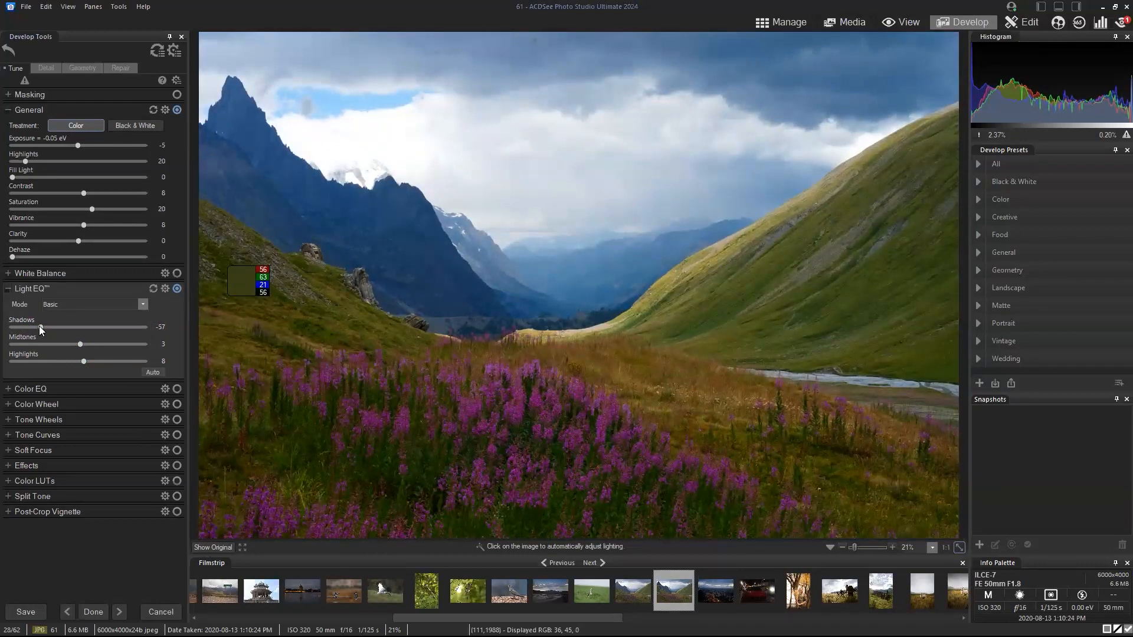
drag(41, 327, 31, 327)
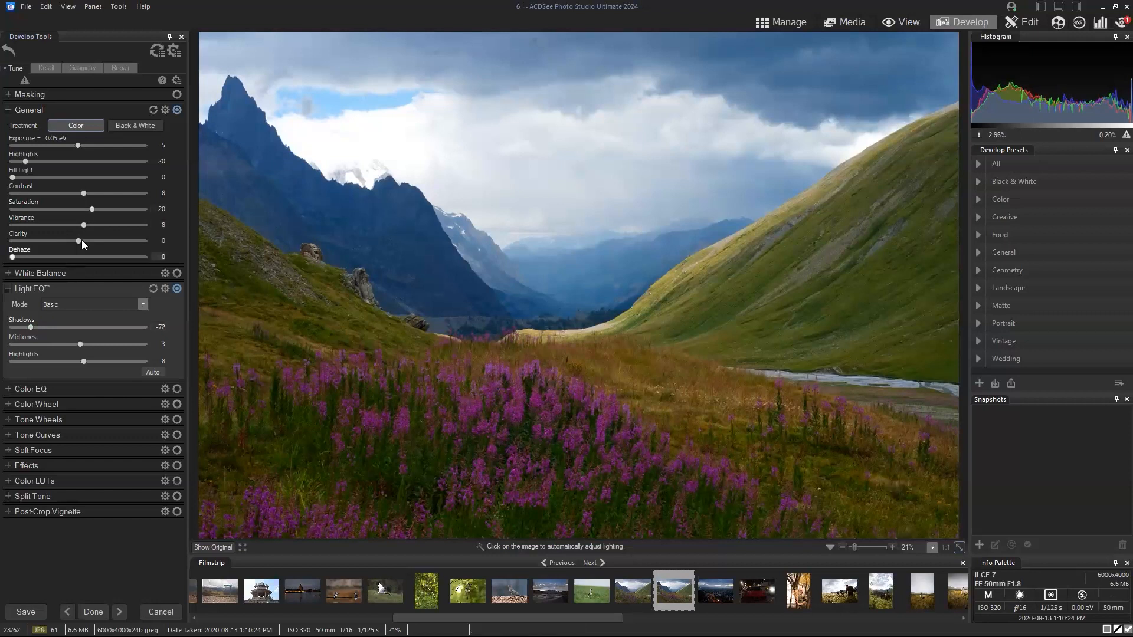
- Reduce the saturation to 10 and the vibrance to 4, checking the photo against the original
drag(92, 208, 84, 208)
click(218, 548)
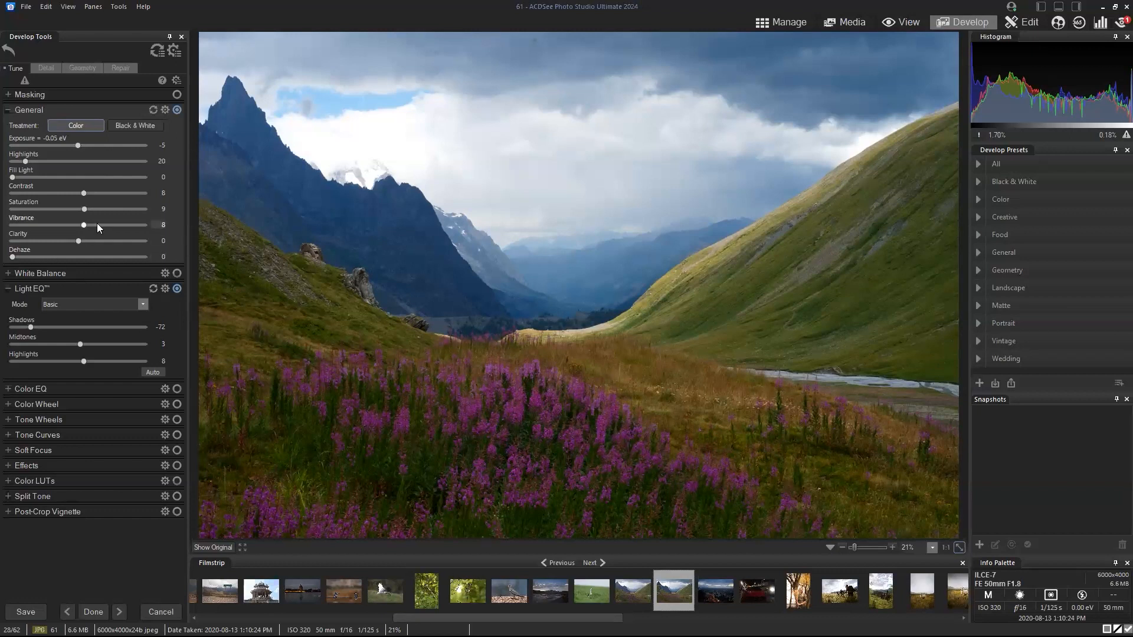
mouse_move(85, 209)
mouse_down()
mouse_move(135, 209)
mouse_move(86, 210)
mouse_up()
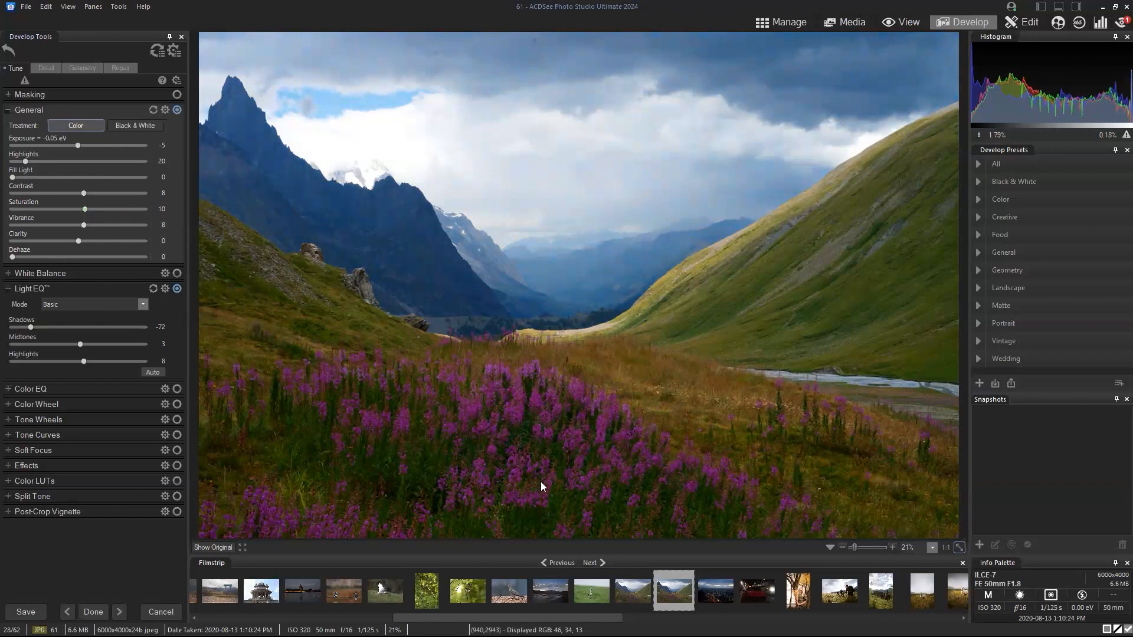
mouse_move(83, 227)
mouse_down()
mouse_move(129, 228)
mouse_move(82, 227)
mouse_up()
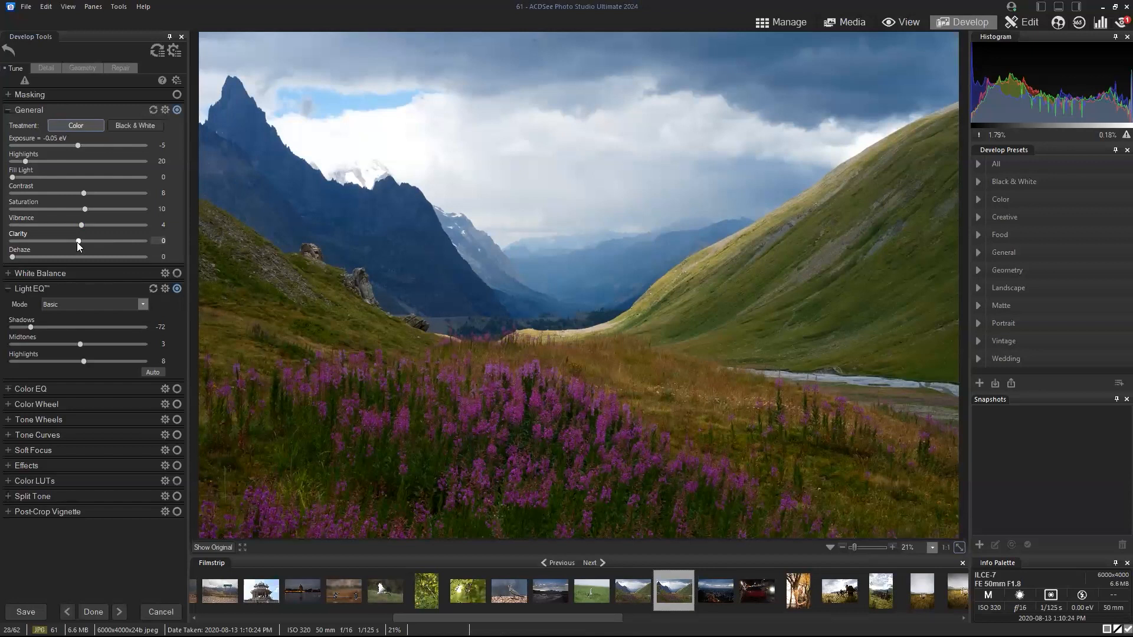
- Test the clarity at its extremes of -100 and 100, and settle on a clarity of 9
drag(74, 242, 1, 243)
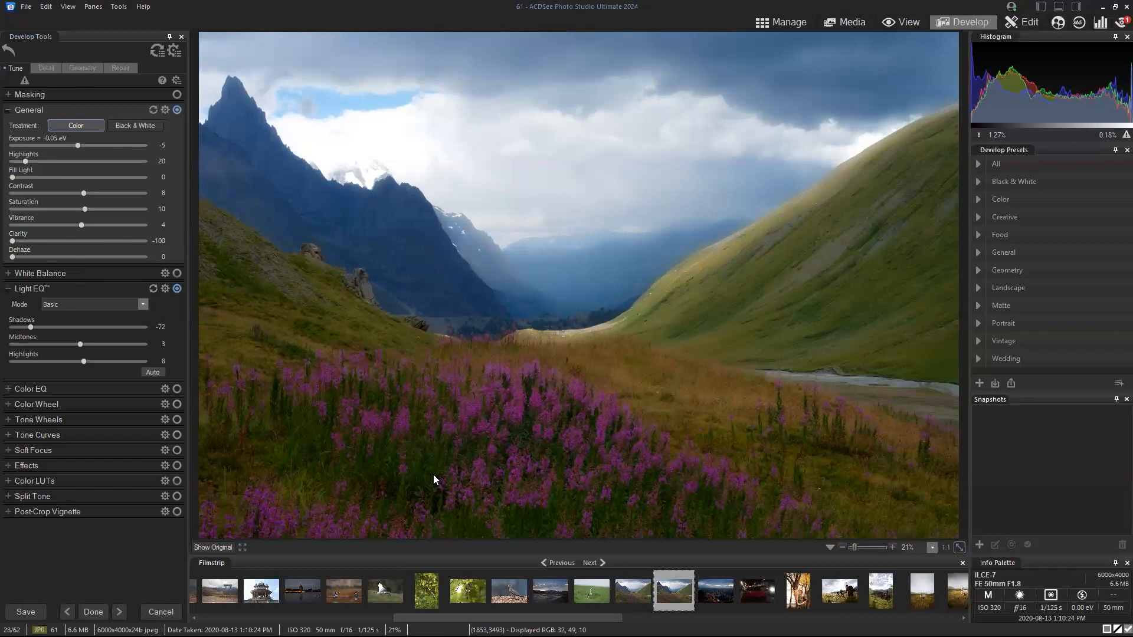
drag(12, 241, 196, 244)
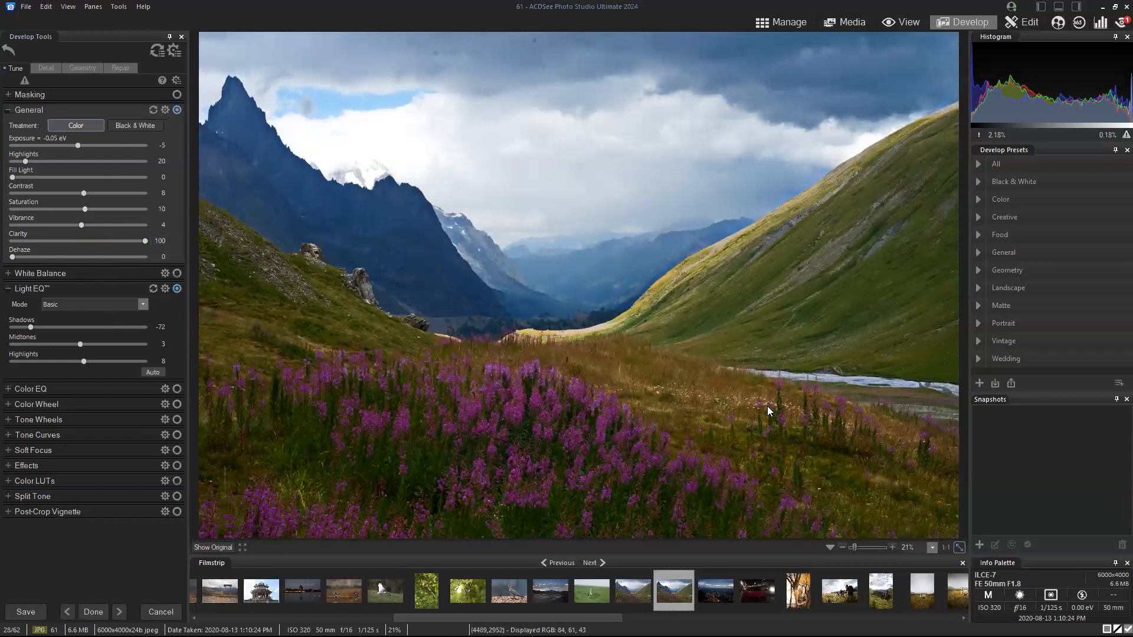
mouse_move(145, 242)
mouse_down()
mouse_move(70, 237)
mouse_move(171, 247)
mouse_move(2, 243)
mouse_move(207, 264)
mouse_move(2, 262)
mouse_move(171, 255)
mouse_move(35, 255)
mouse_move(112, 255)
mouse_move(104, 239)
mouse_move(84, 239)
mouse_move(149, 243)
mouse_up()
drag(142, 243, 84, 243)
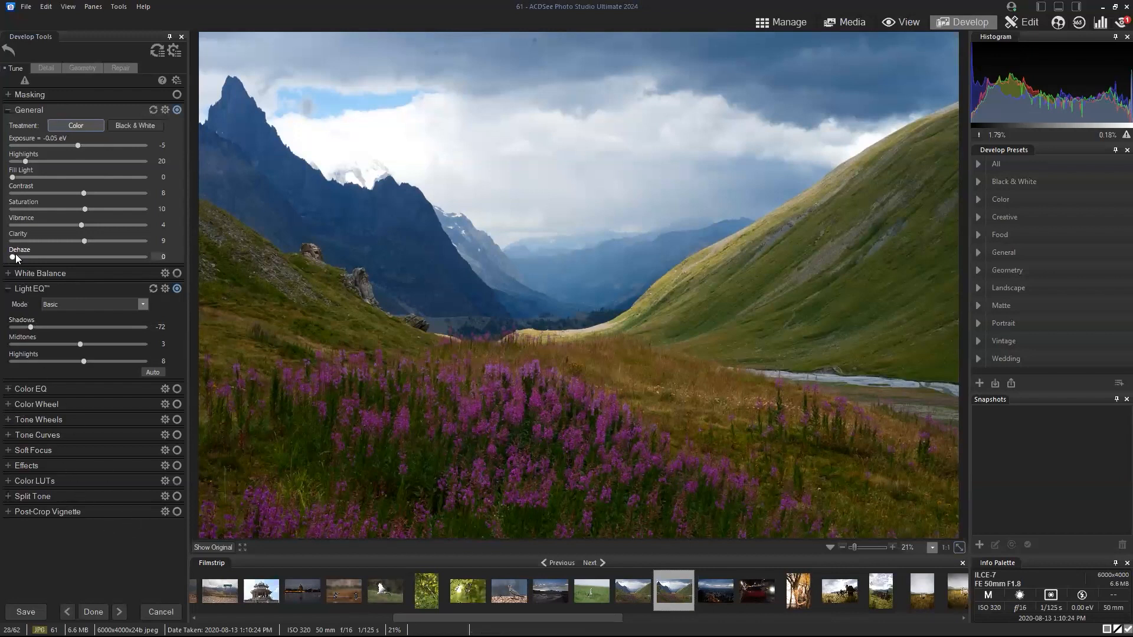
- Try a strong Dehaze, return it to 0, and set the General highlights to 57, comparing with the original
click(124, 258)
drag(124, 258, 11, 258)
drag(25, 159, 51, 160)
click(217, 547)
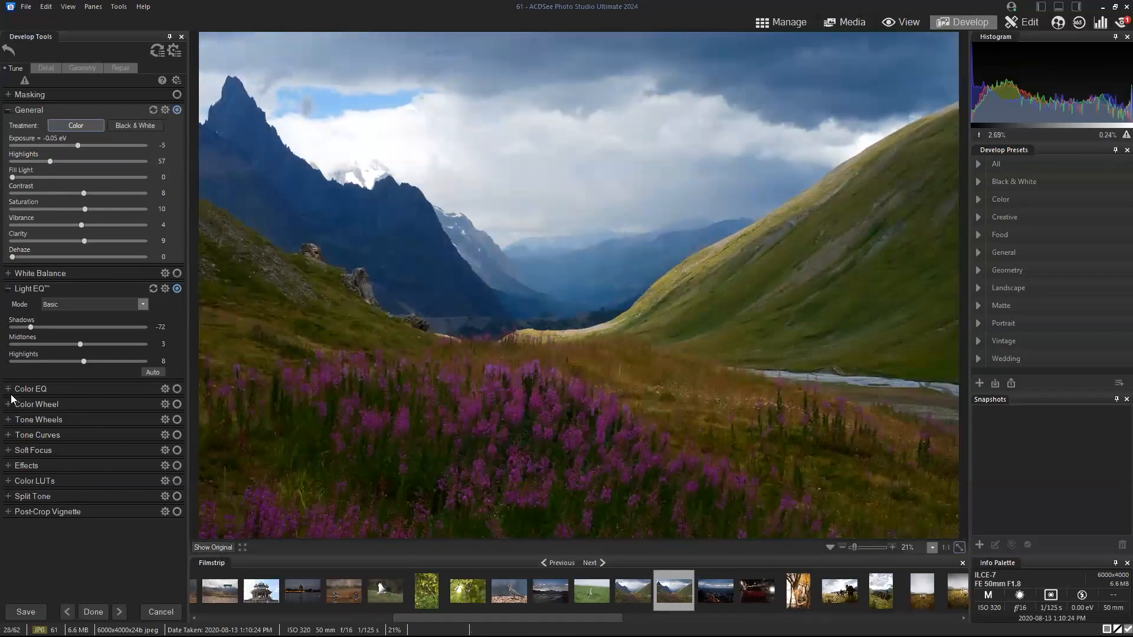
- Examine the Color EQ controls for hue and saturation in Standard mode, and return to High Quality mode
click(9, 390)
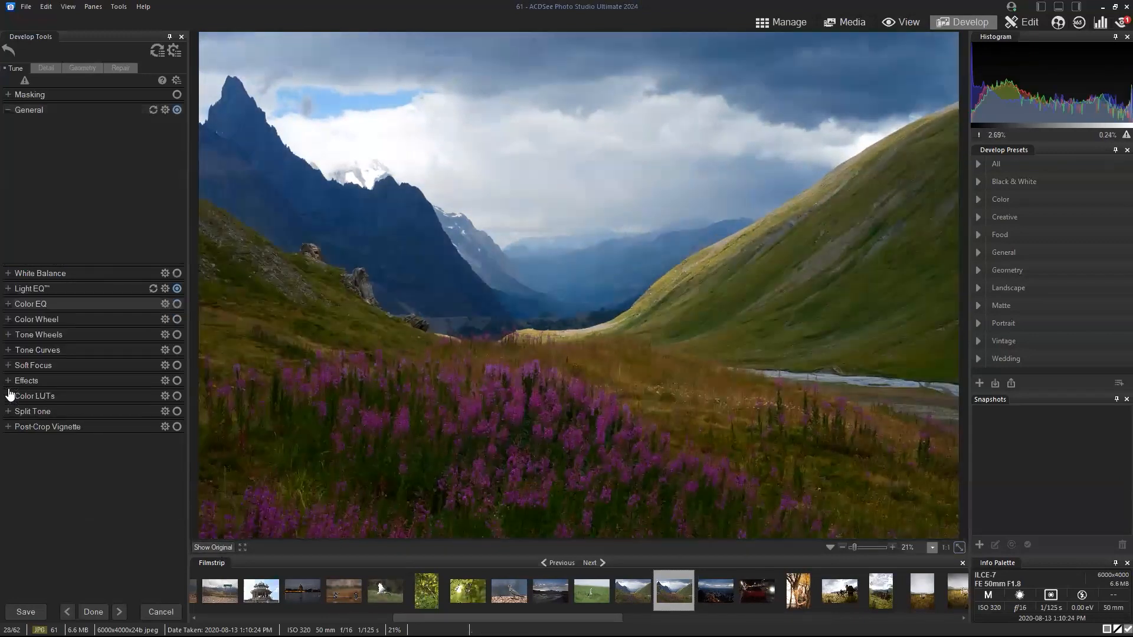
click(56, 188)
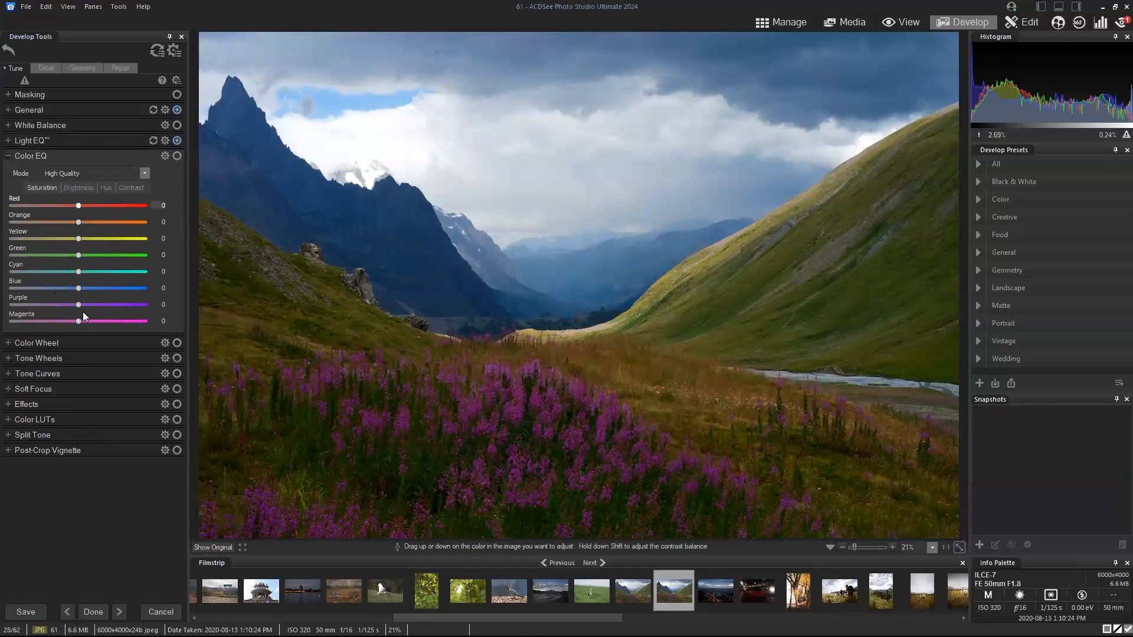
click(116, 176)
click(111, 185)
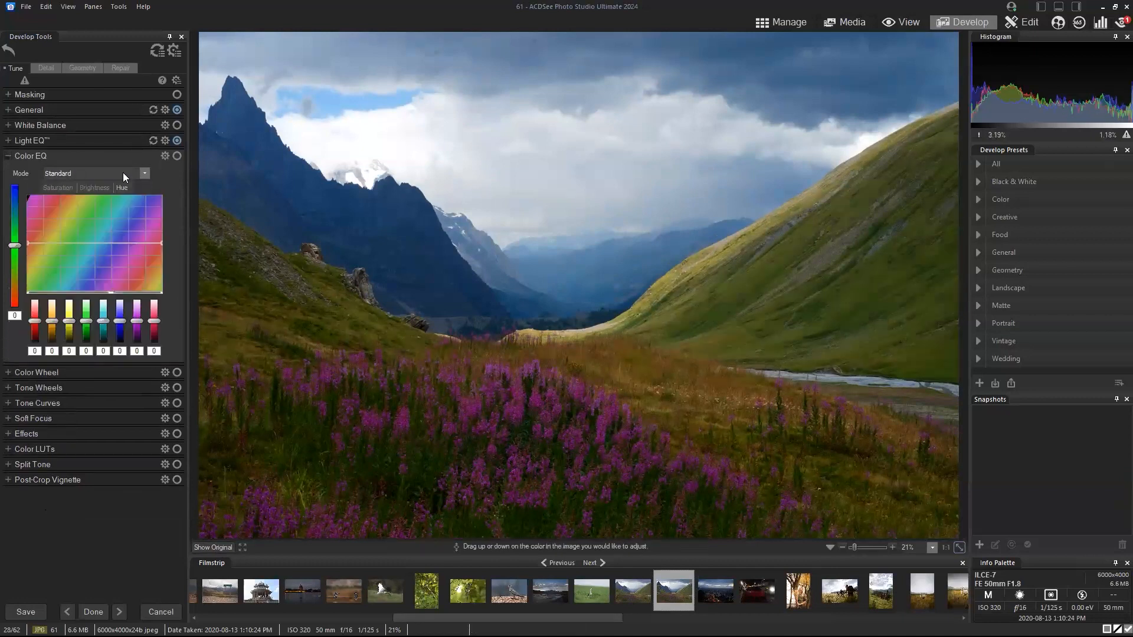
click(65, 187)
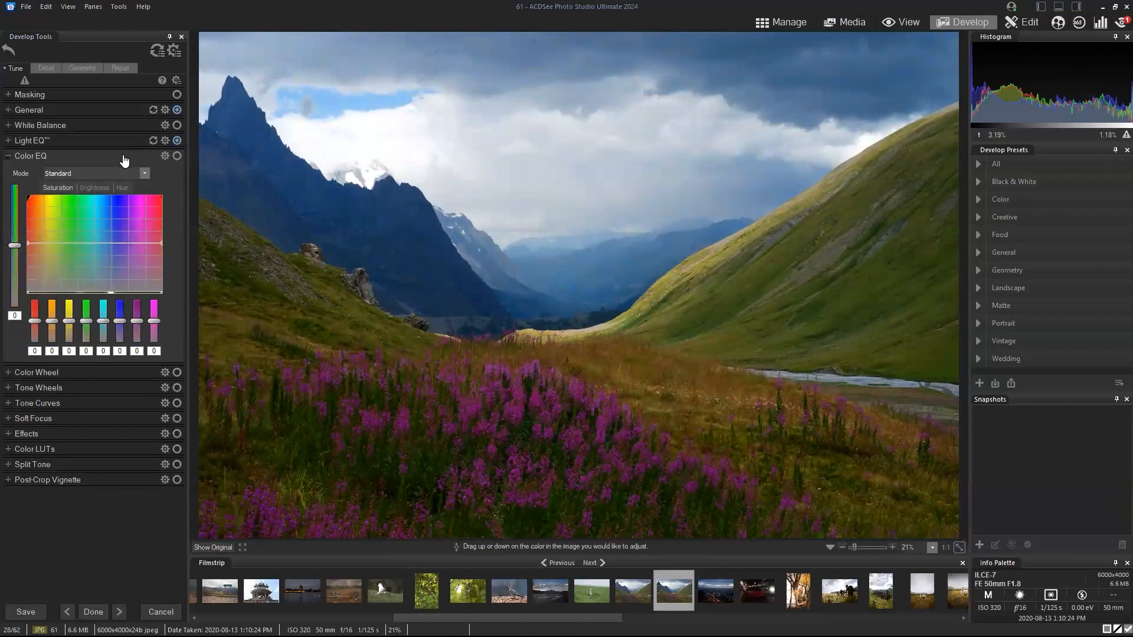
click(119, 179)
click(114, 197)
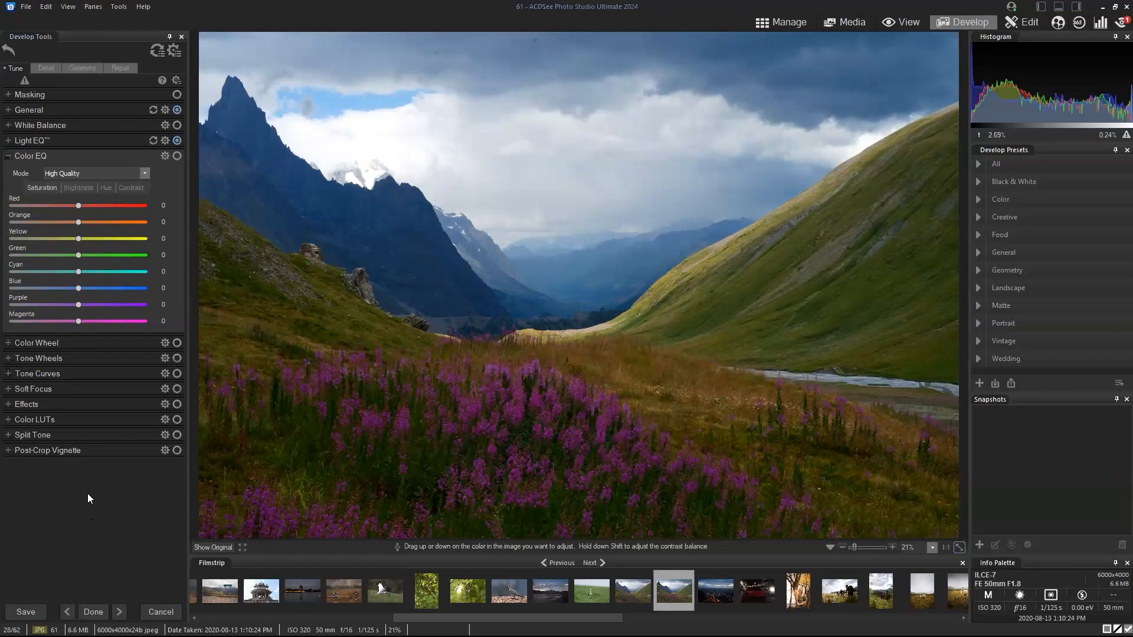
- Set a custom white balance with a temperature of -80 and a tint of -78
click(9, 142)
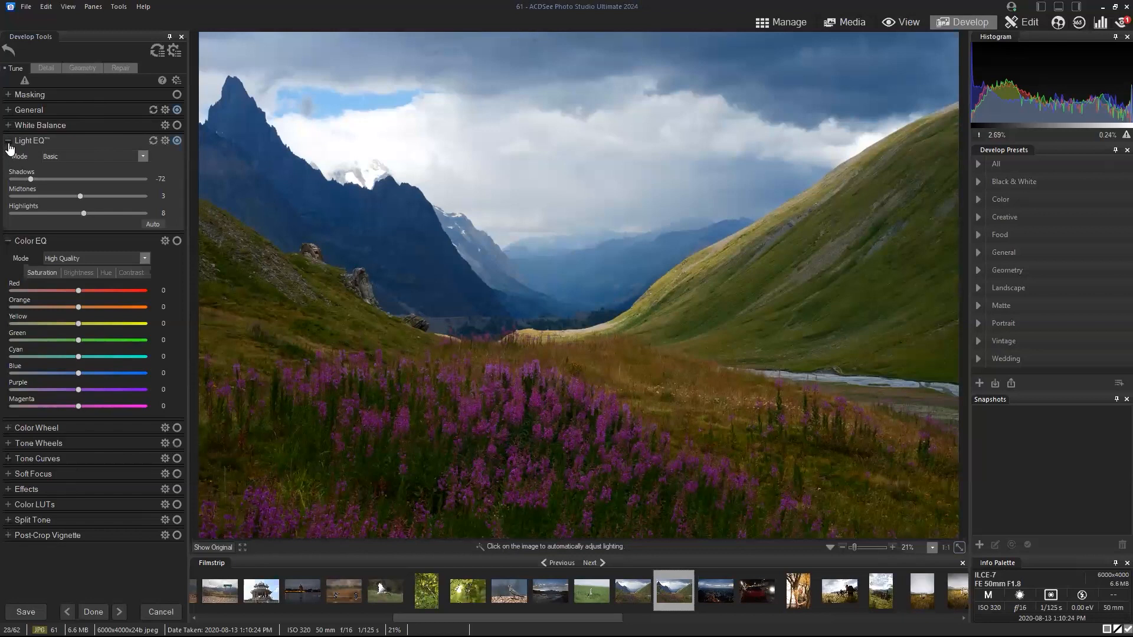
click(8, 111)
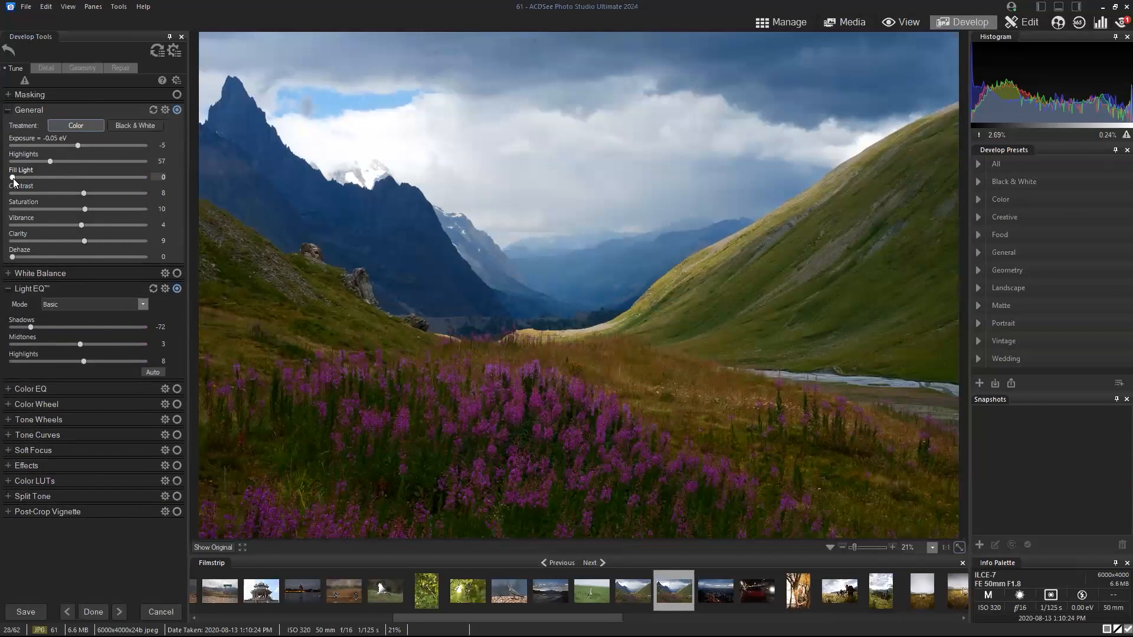
click(50, 278)
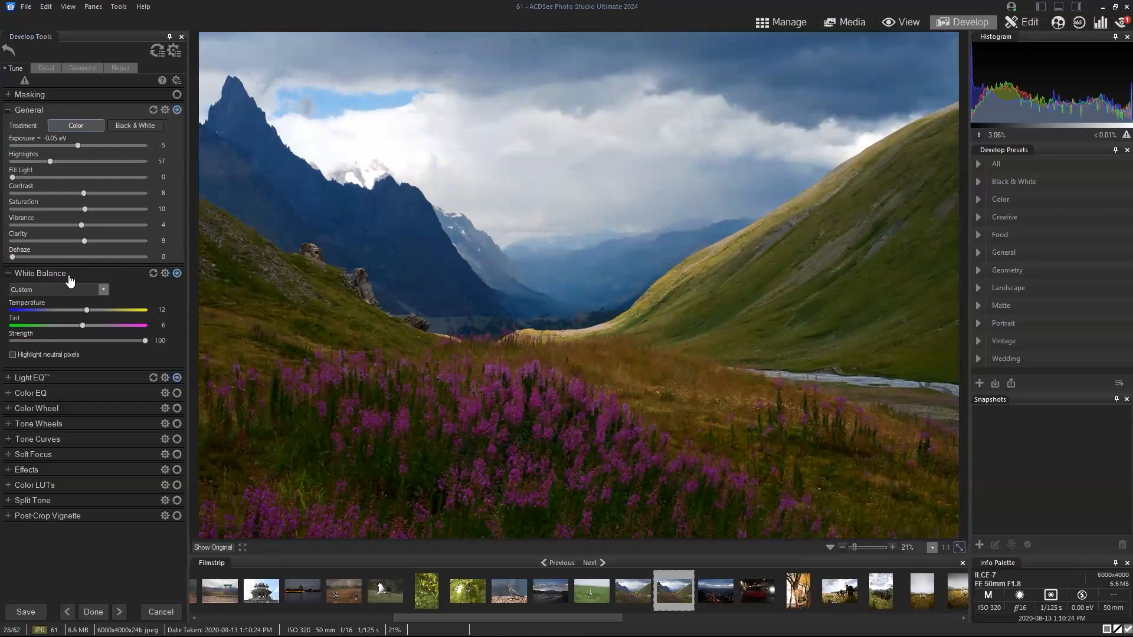
drag(87, 310, 26, 326)
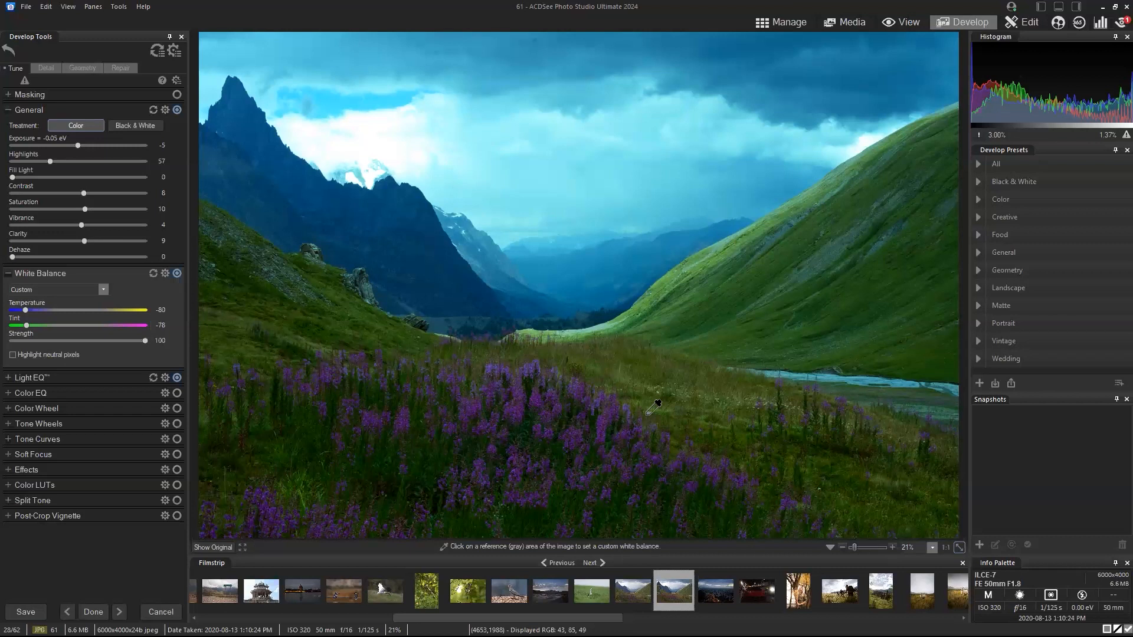
click(8, 274)
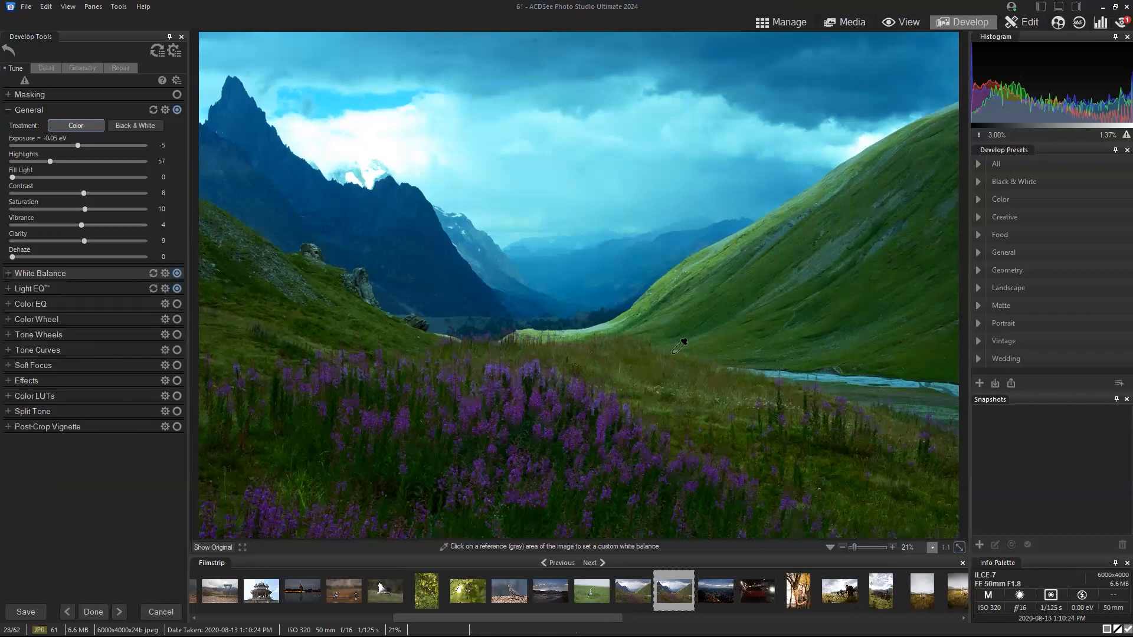
click(8, 275)
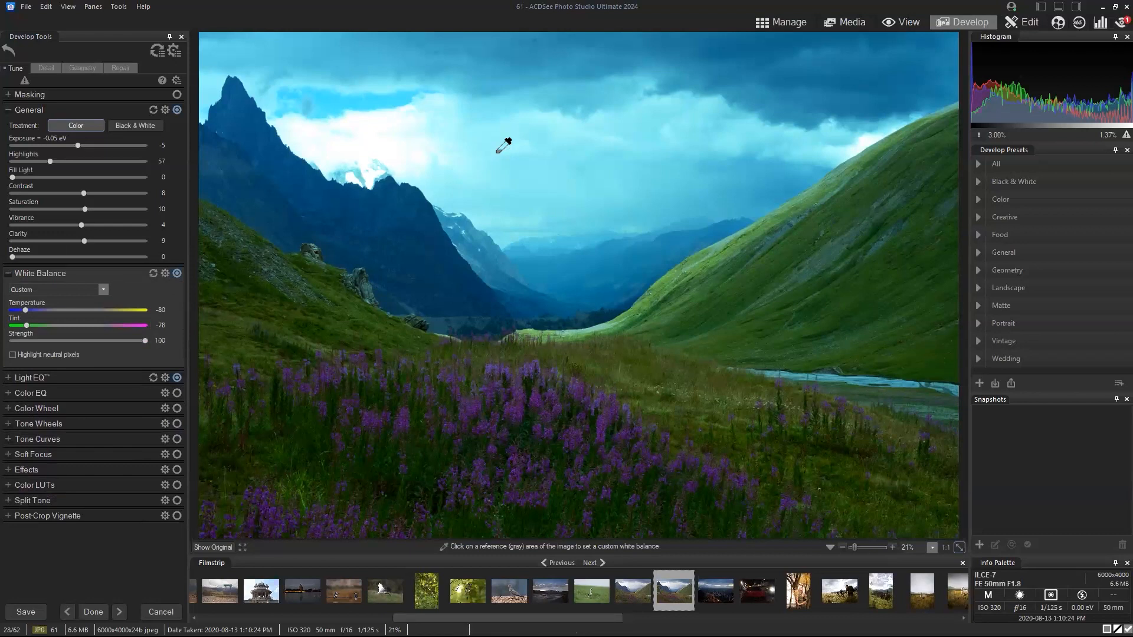
- Sample a neutral white balance from the clouds, test a temperature of 91 with a tint of 82, and resample the clouds
mouse_move(499, 144)
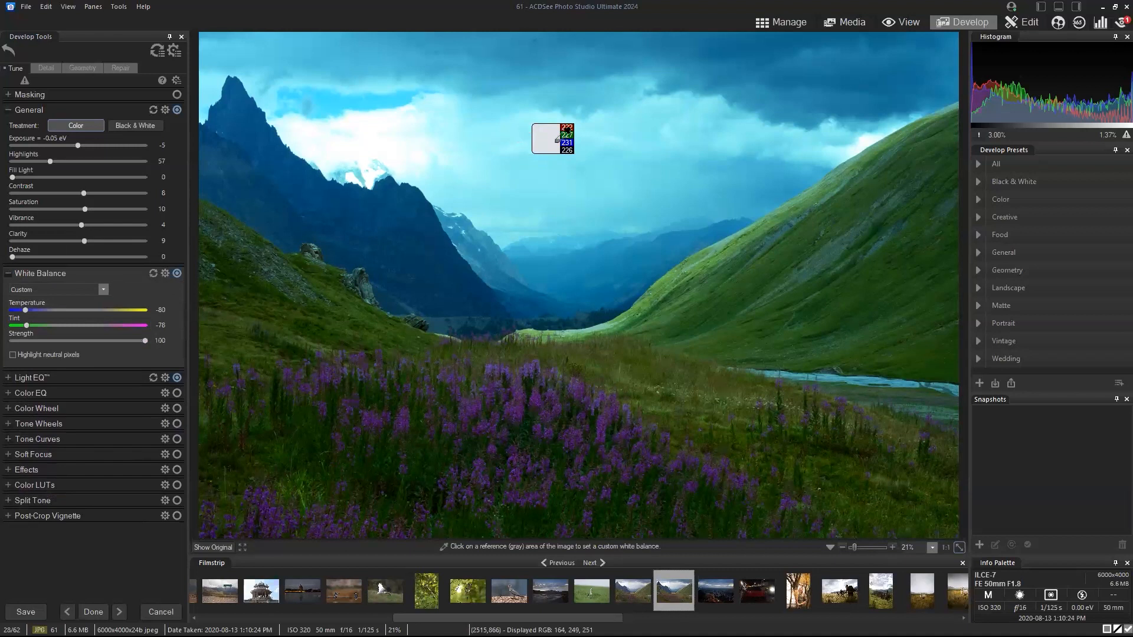
click(525, 146)
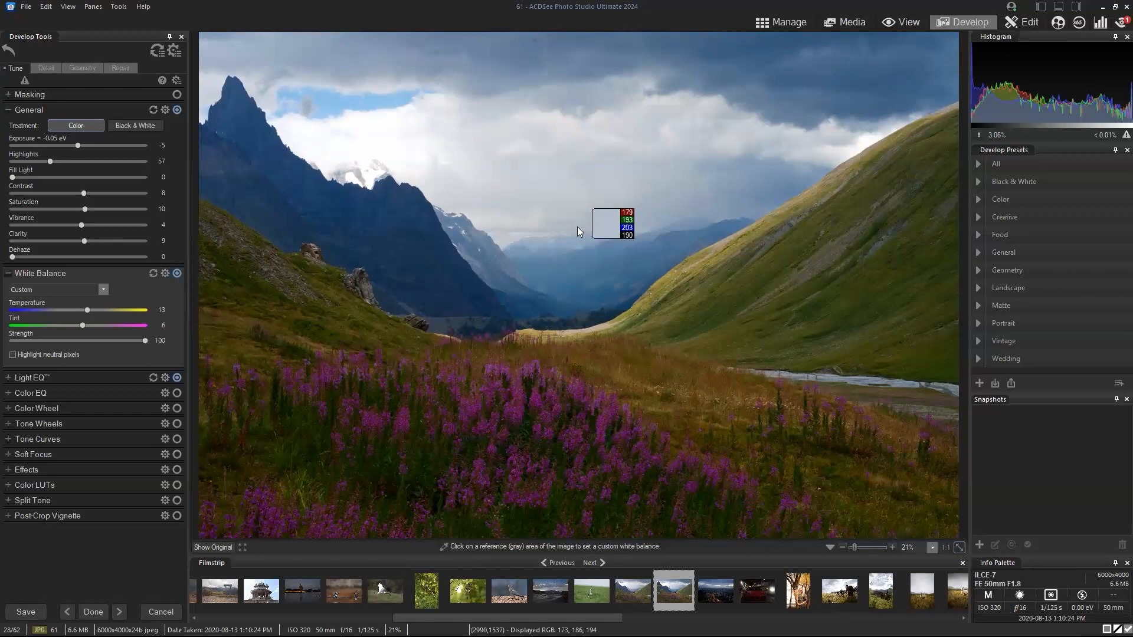
drag(83, 326, 138, 310)
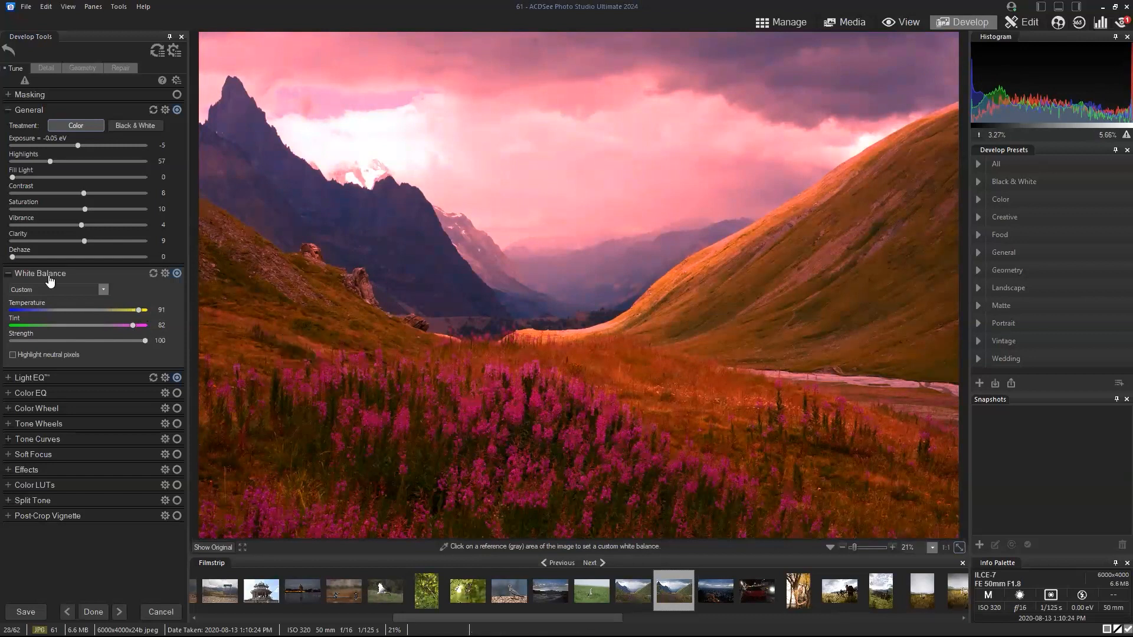
click(521, 146)
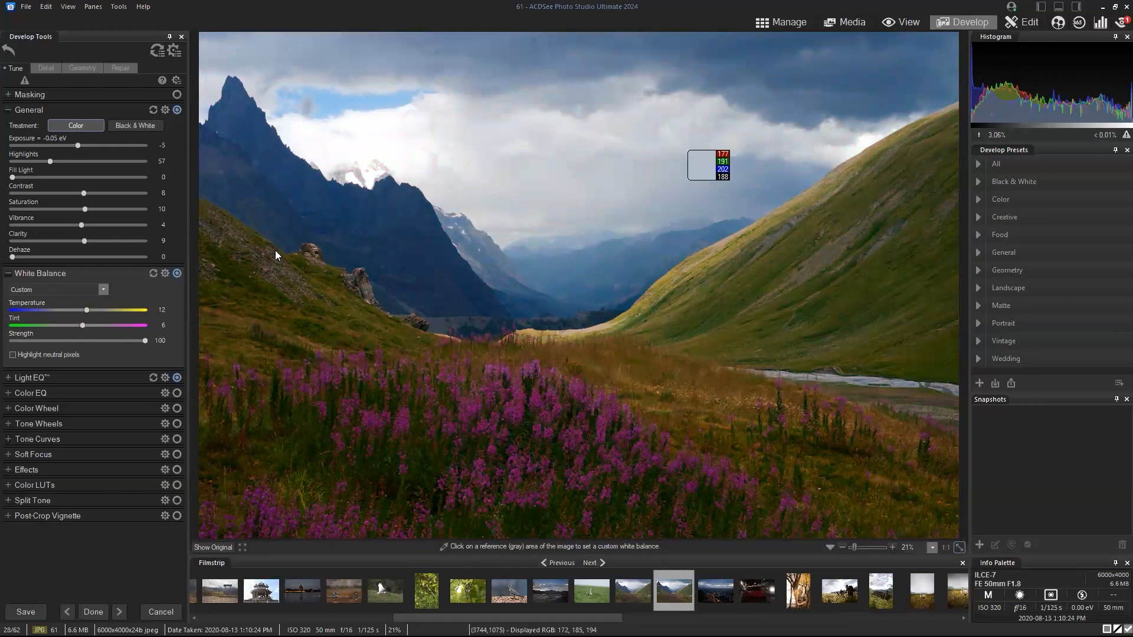
- Try lowering the Color EQ blue saturation to -100 by adjusting the mountains and sky directly on the image
click(8, 393)
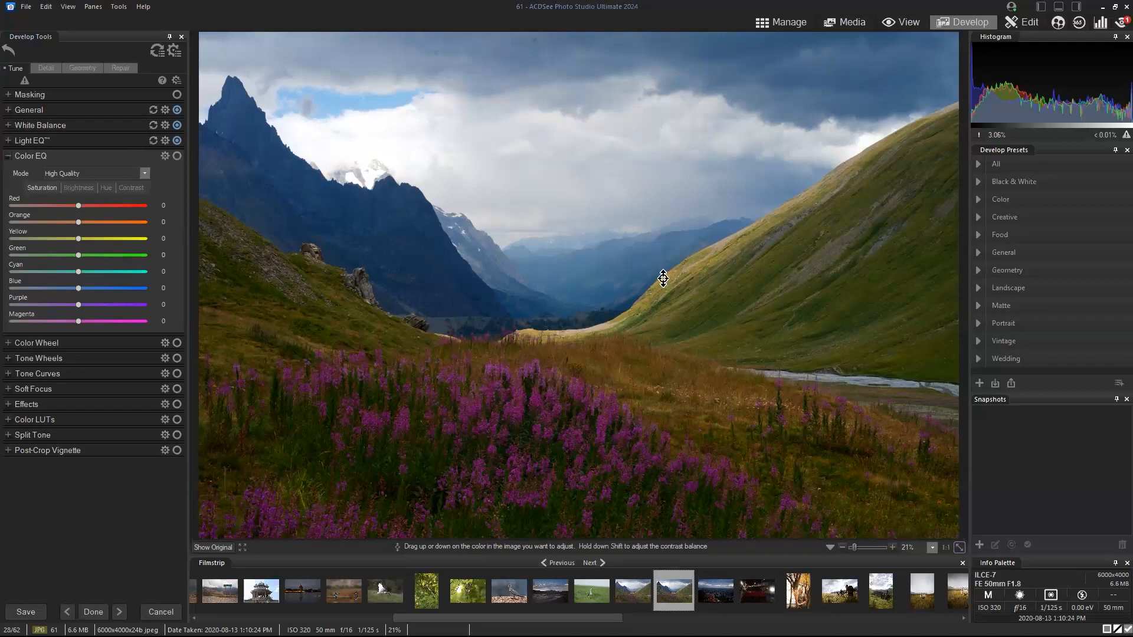
mouse_move(653, 288)
mouse_move(395, 204)
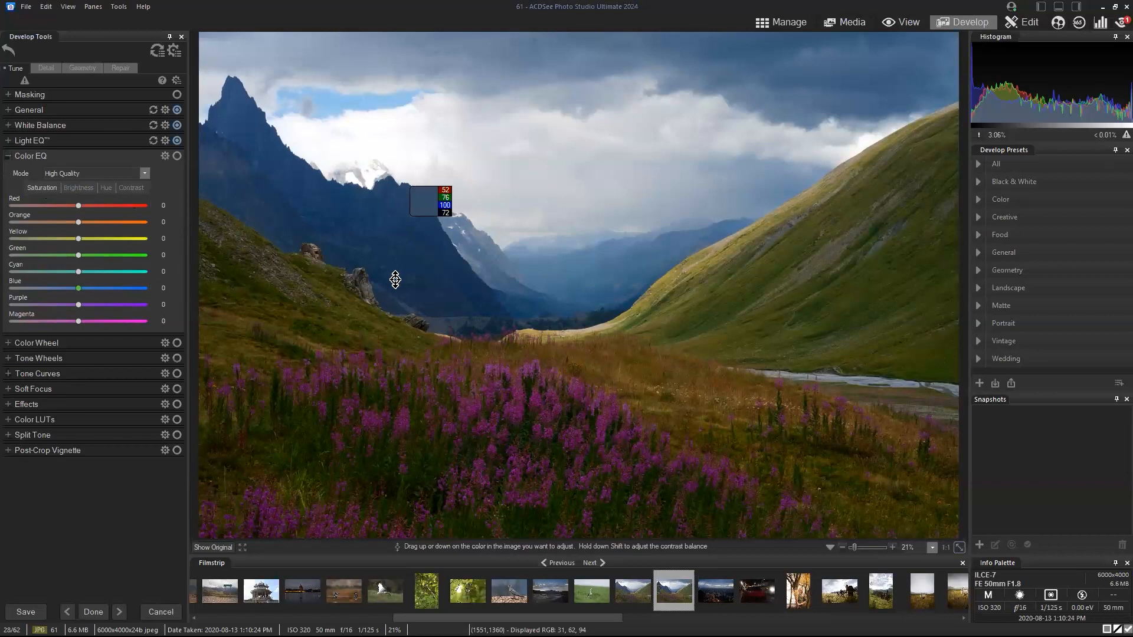
drag(395, 285, 396, 286)
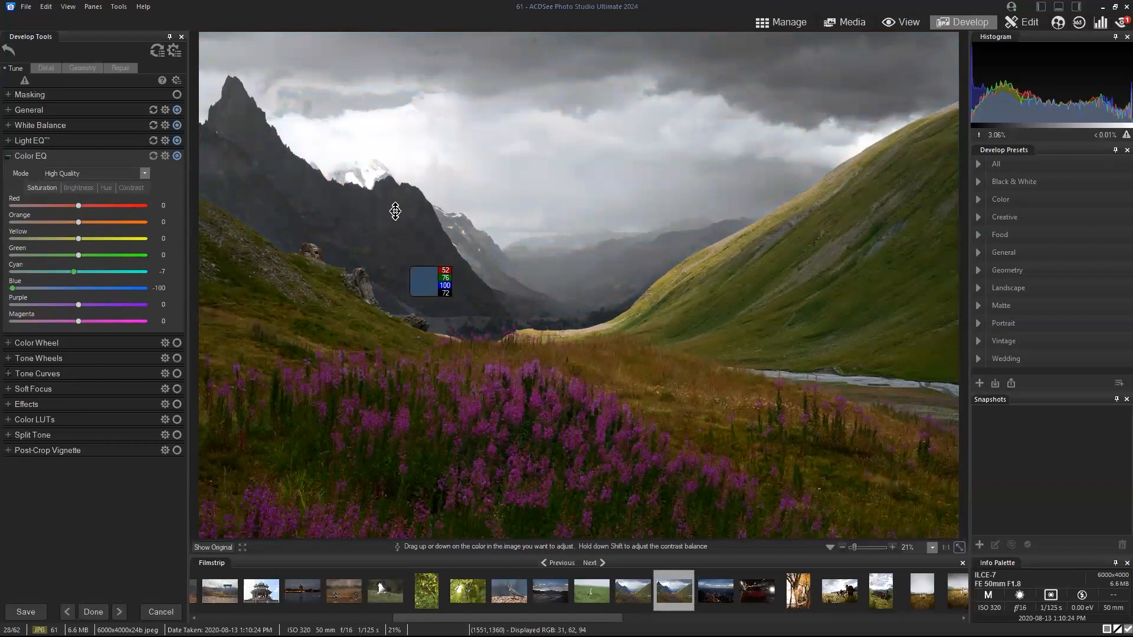
drag(396, 284, 400, 210)
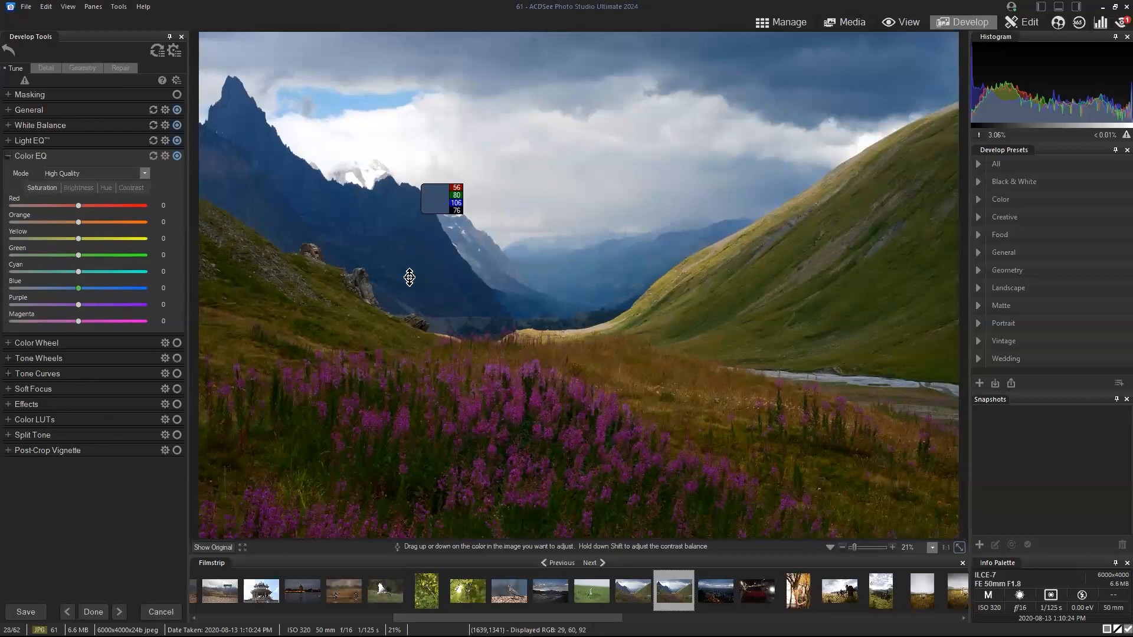
drag(401, 281, 401, 343)
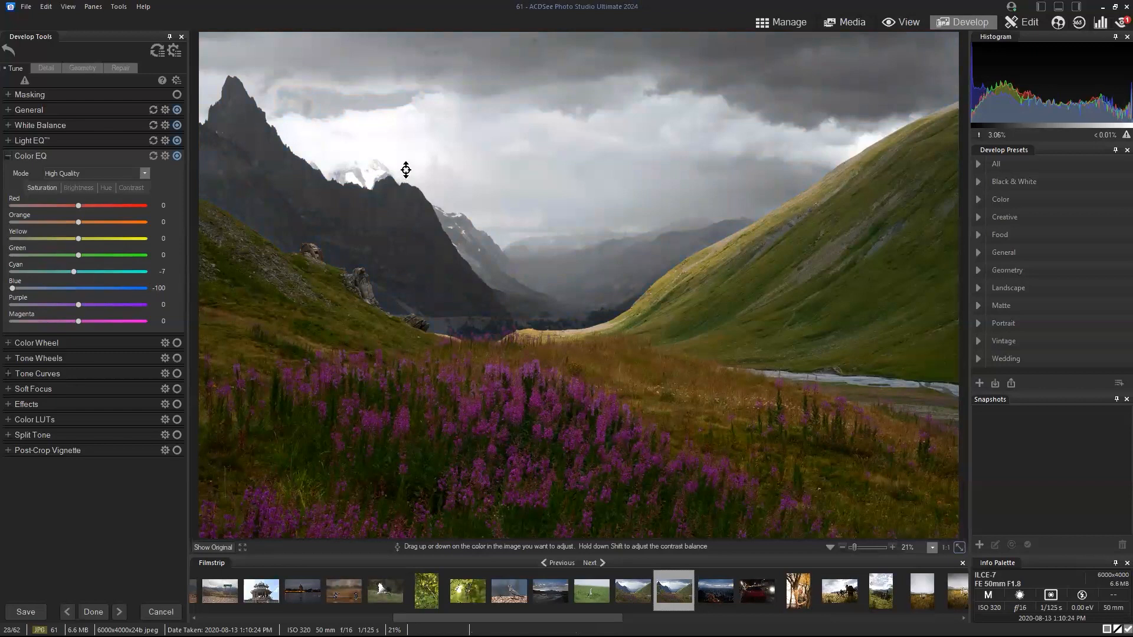
drag(693, 203, 694, 203)
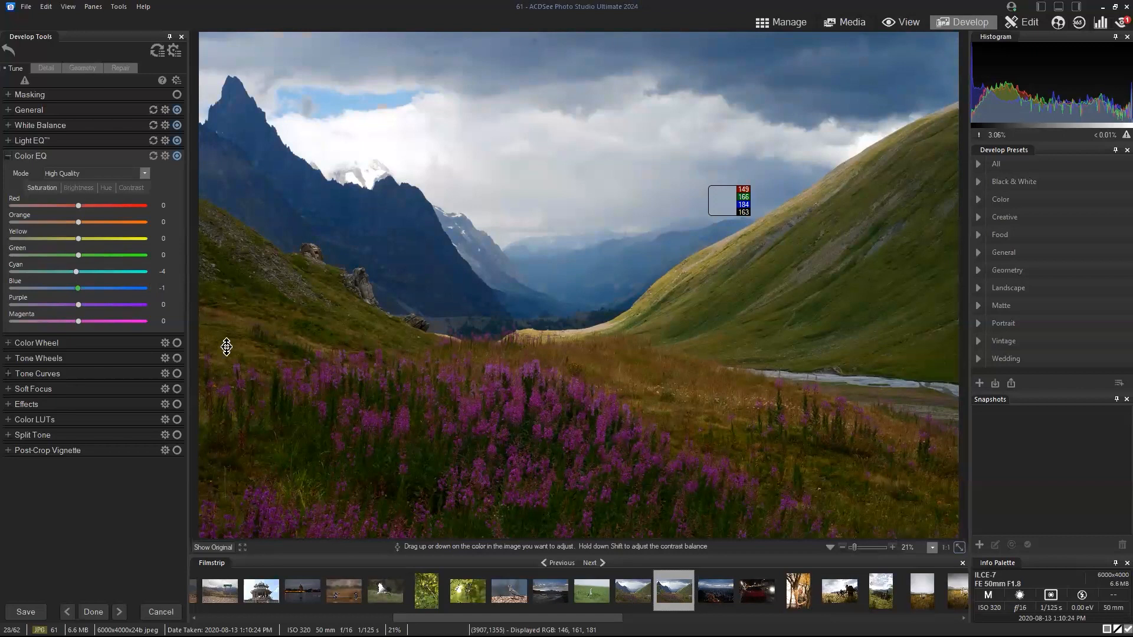
- Try a Color EQ saturation of -100 for orange, yellow, green, cyan and blue, and reset the group
drag(78, 222, 6, 224)
drag(78, 239, 10, 238)
drag(78, 254, 12, 255)
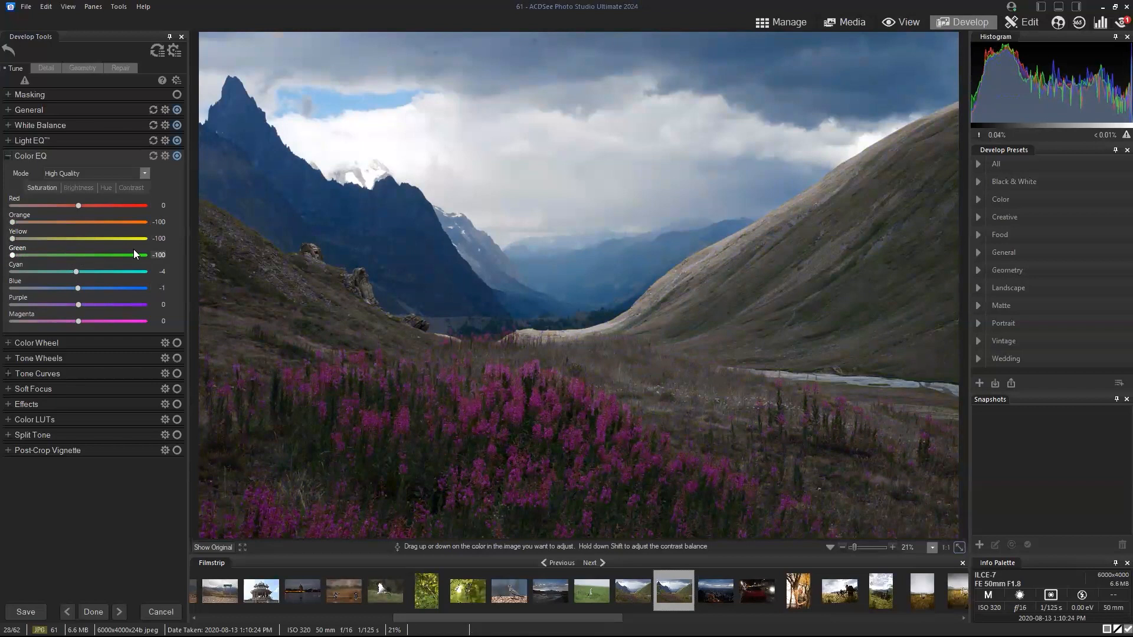
drag(77, 272, 2, 289)
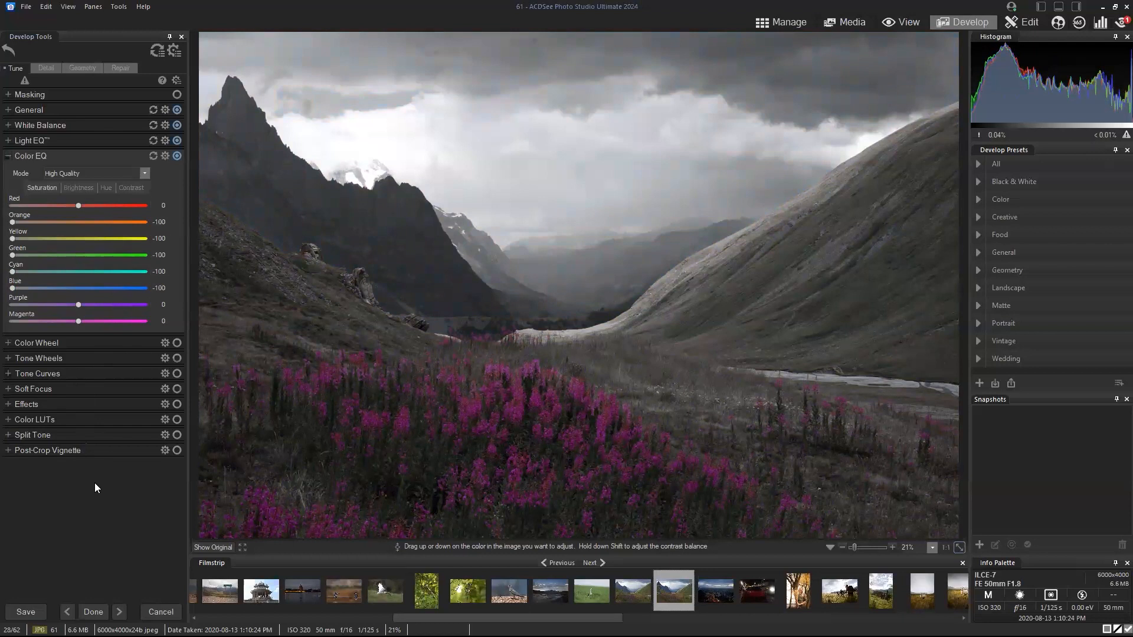
click(153, 158)
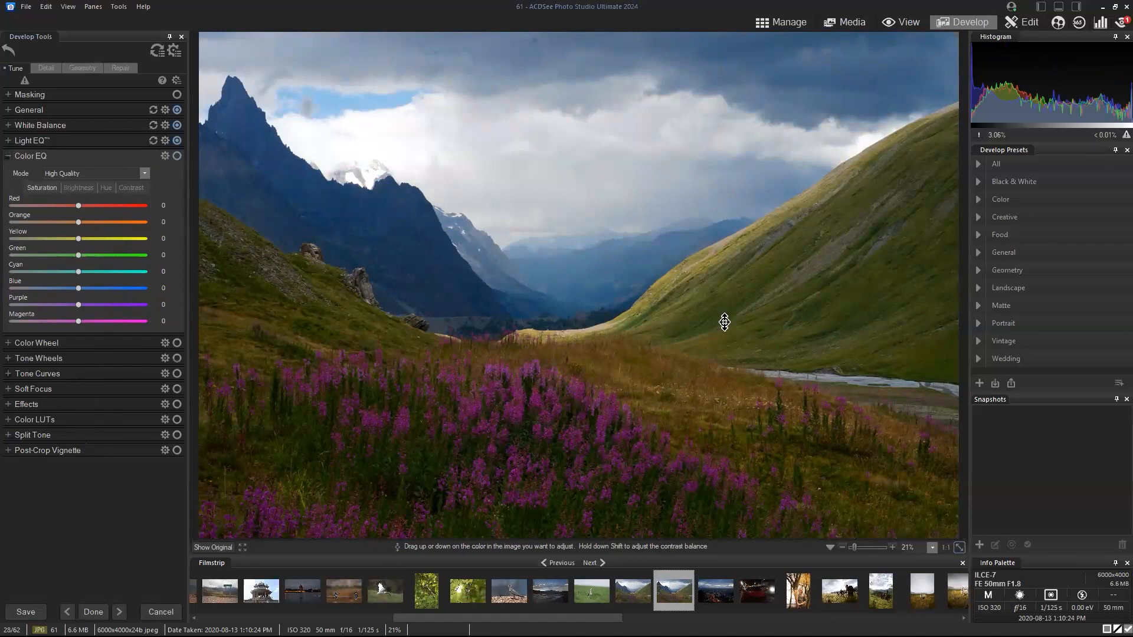
- Adjust Color EQ saturation on the image to yellow -39, green -40, cyan -1, blue -21 and magenta 36, comparing with the original
drag(307, 324, 307, 335)
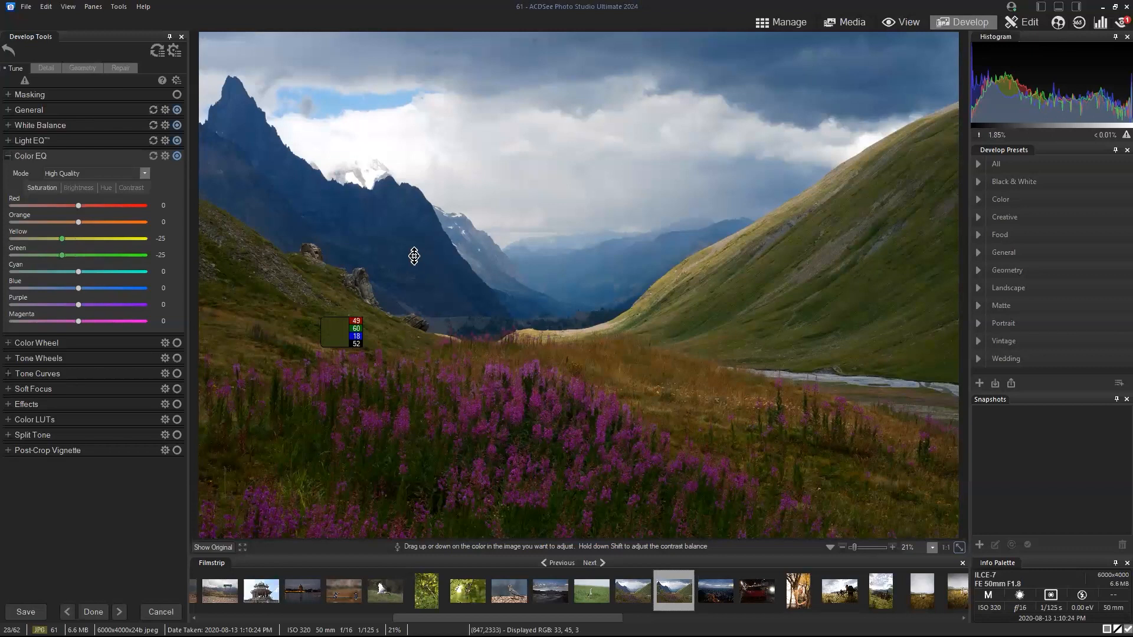
drag(413, 256, 415, 257)
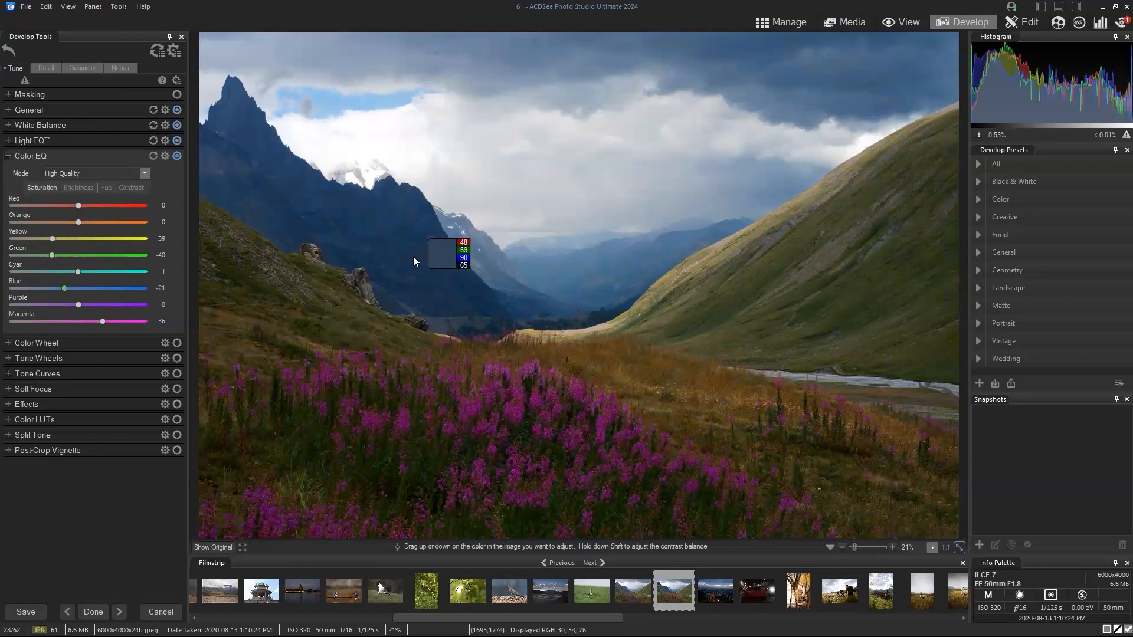
click(223, 546)
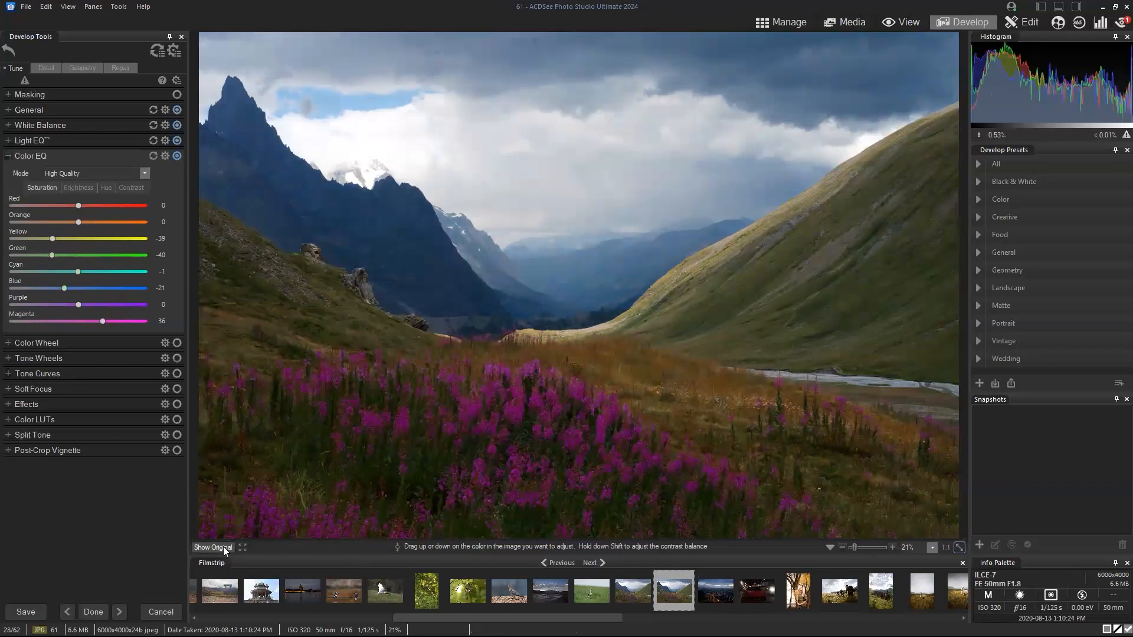
click(223, 546)
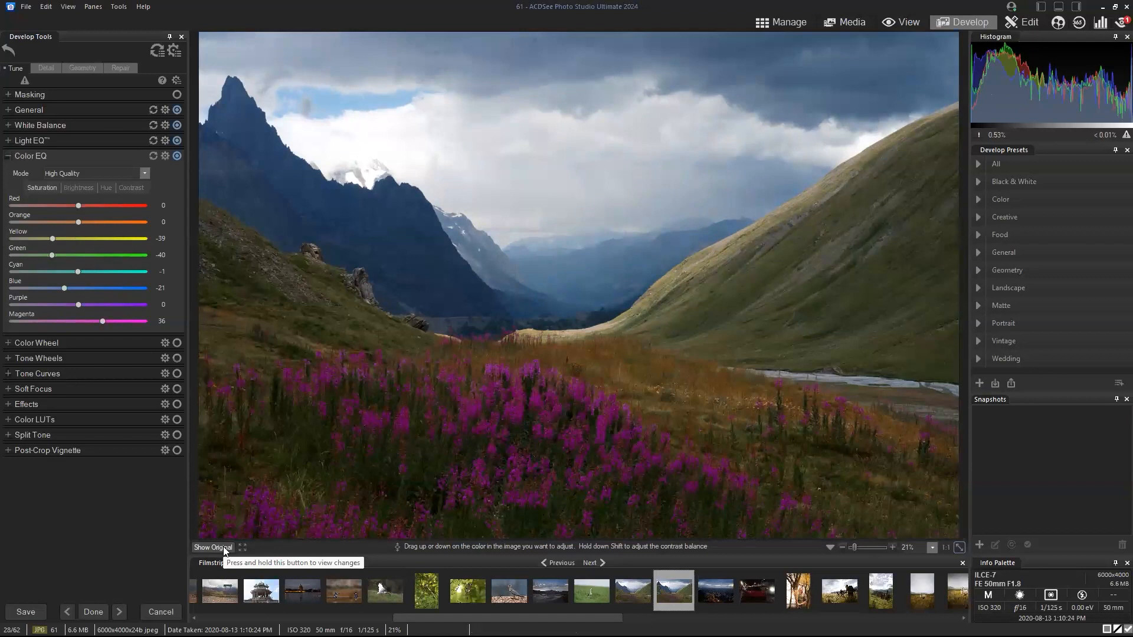
click(223, 546)
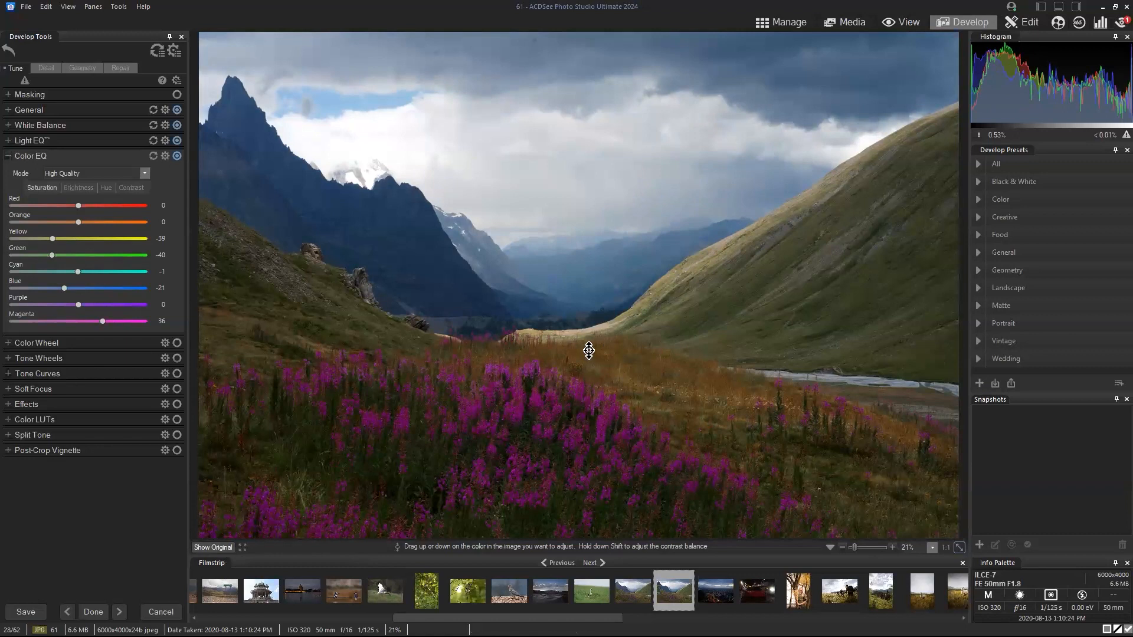
- Raise the golden grass saturation to orange 57 and yellow -5, and compare with the original
drag(588, 351, 588, 338)
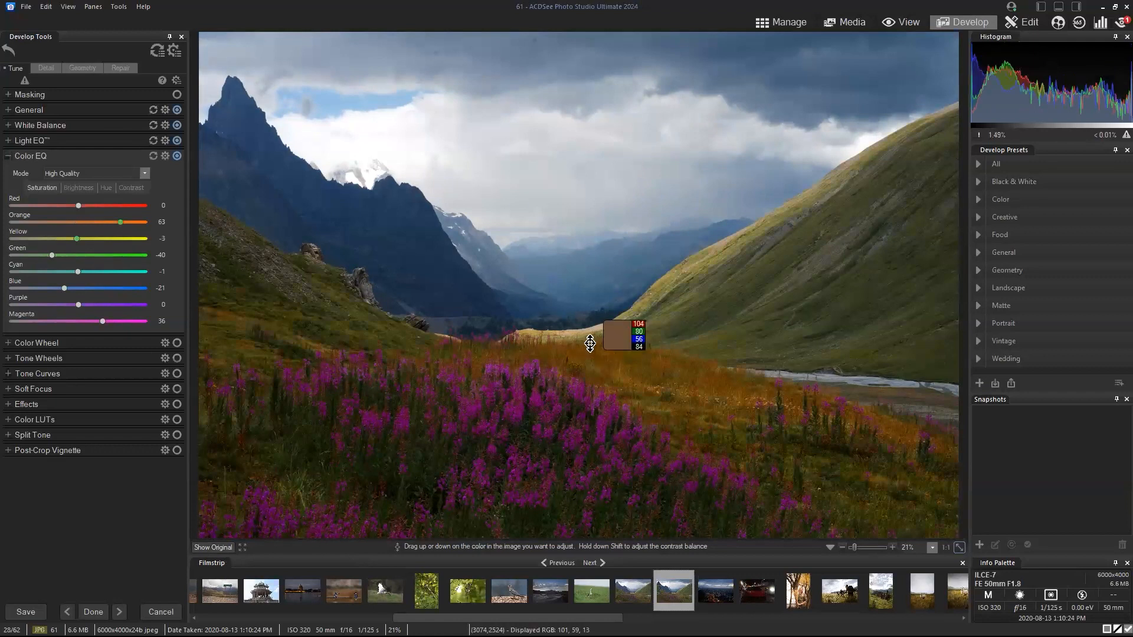
click(222, 548)
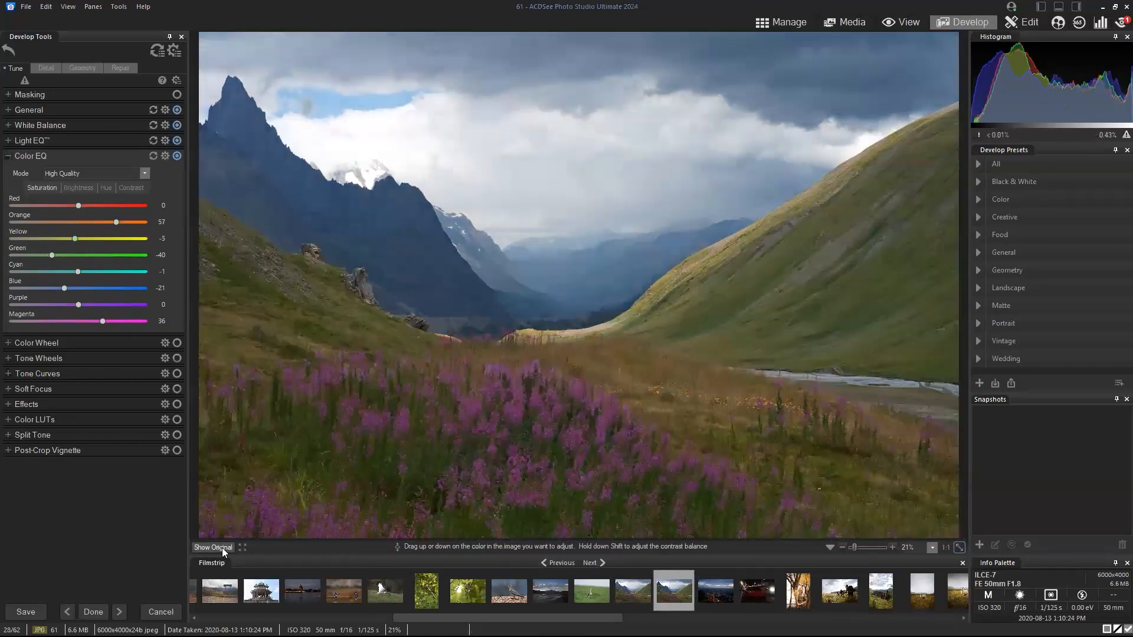
drag(222, 547, 222, 548)
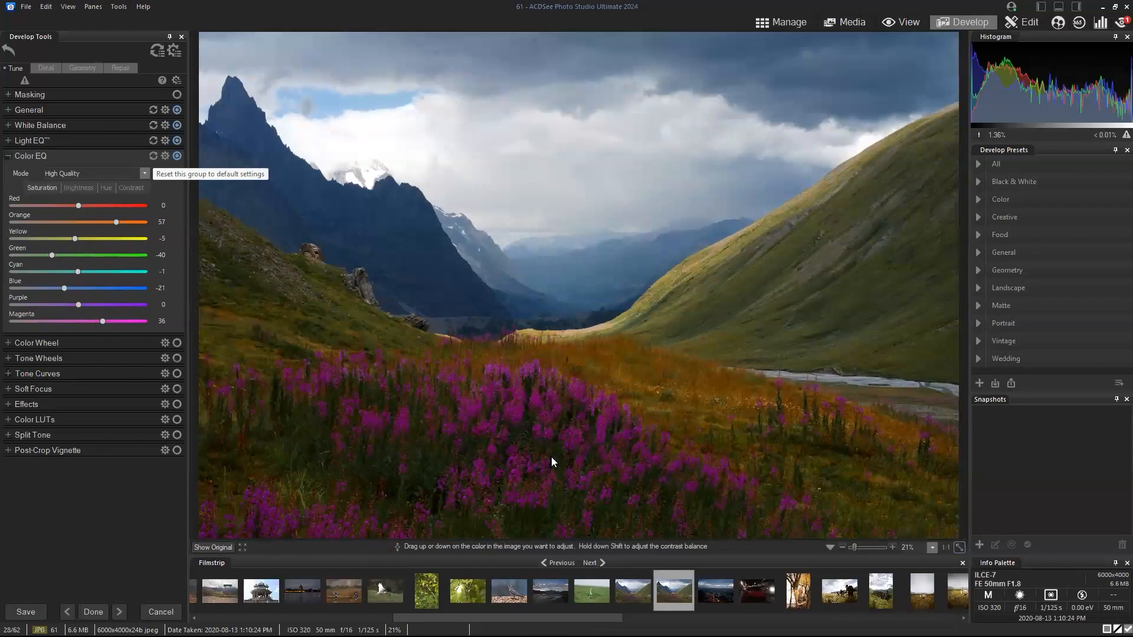
- Set the Color EQ brightness to red 91, green -54, cyan -38, blue -18, purple 19 and magenta 42
click(79, 188)
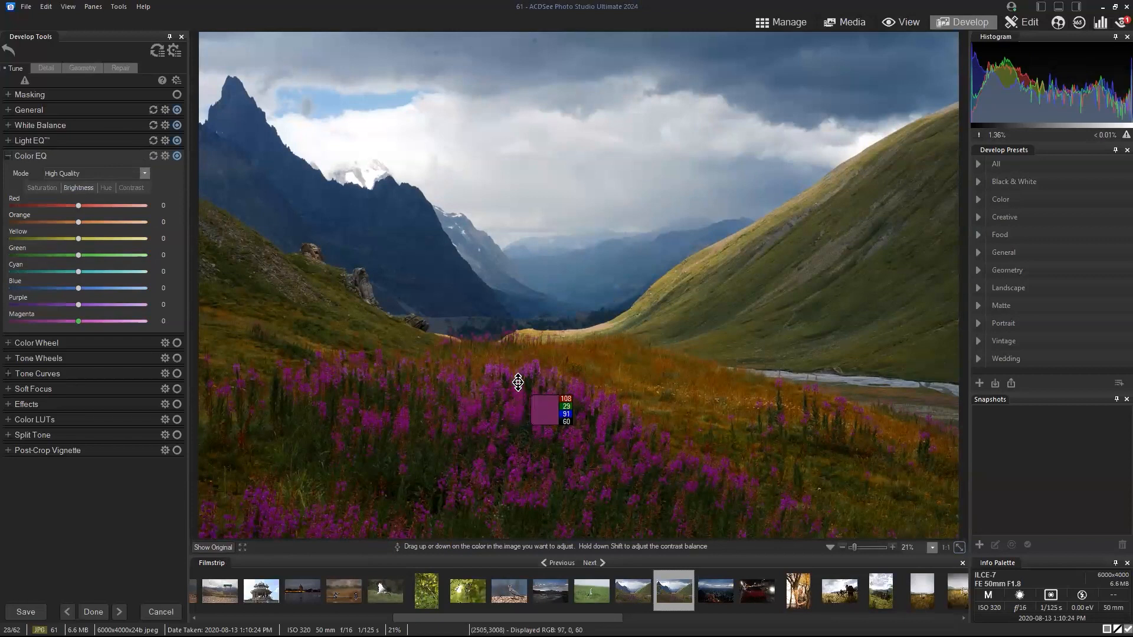
drag(518, 369, 518, 324)
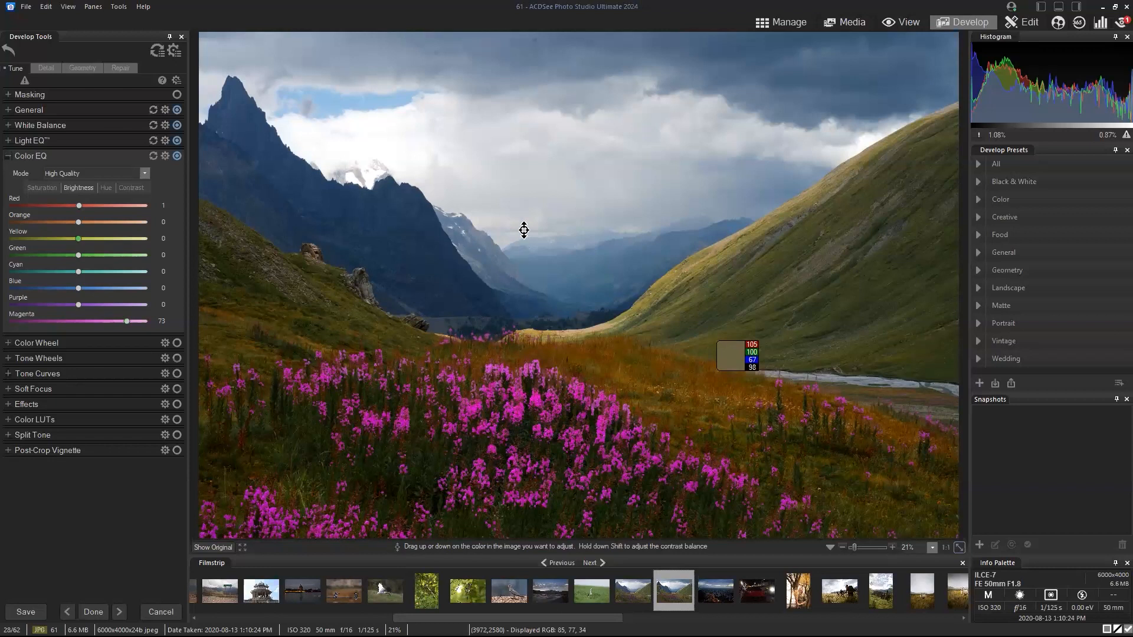
drag(524, 230, 523, 230)
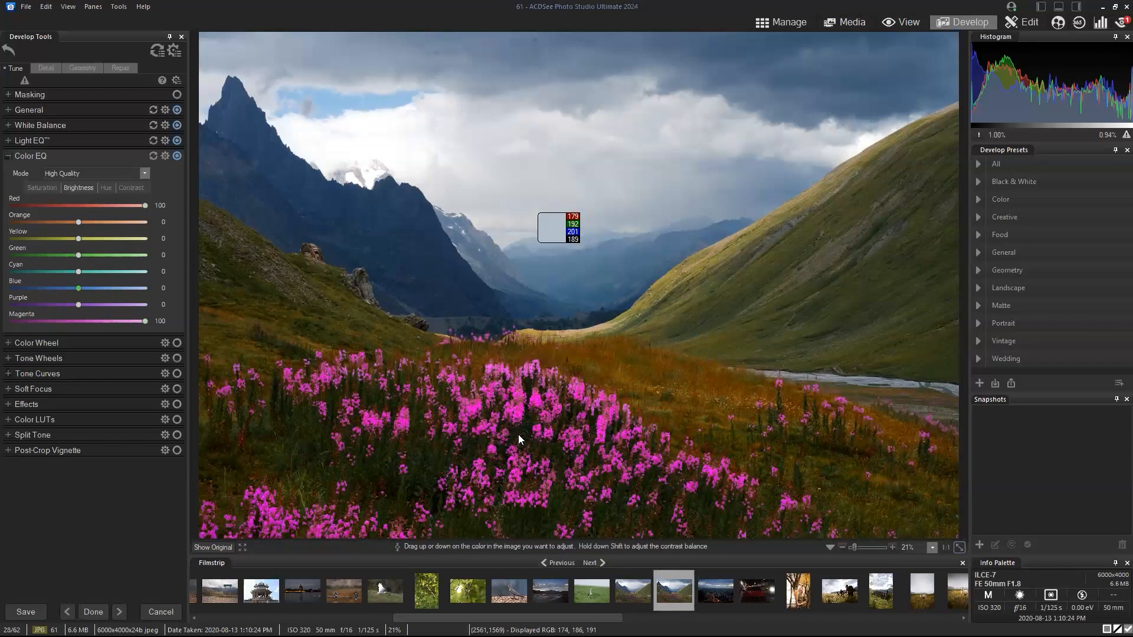
drag(121, 321, 93, 321)
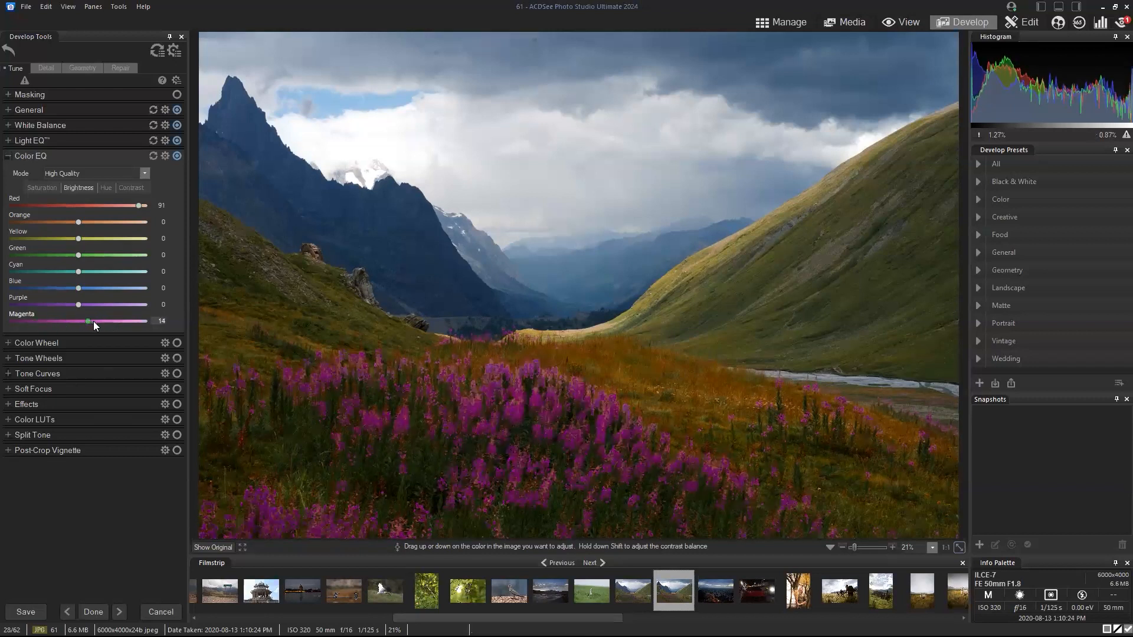
drag(103, 321, 106, 321)
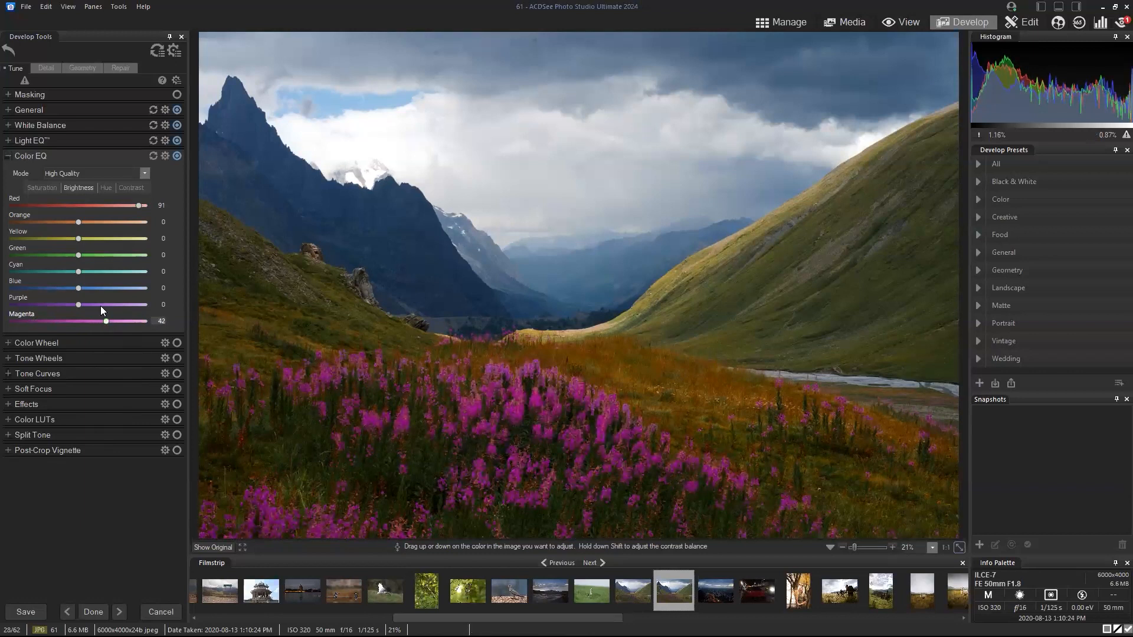
drag(79, 255, 53, 269)
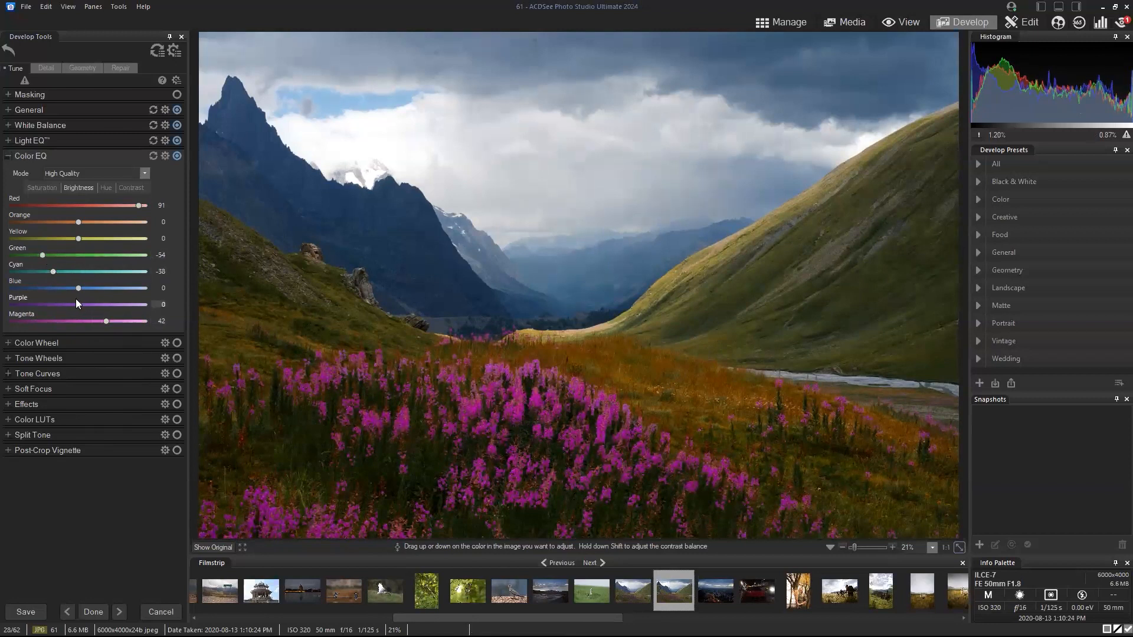
drag(87, 303, 65, 290)
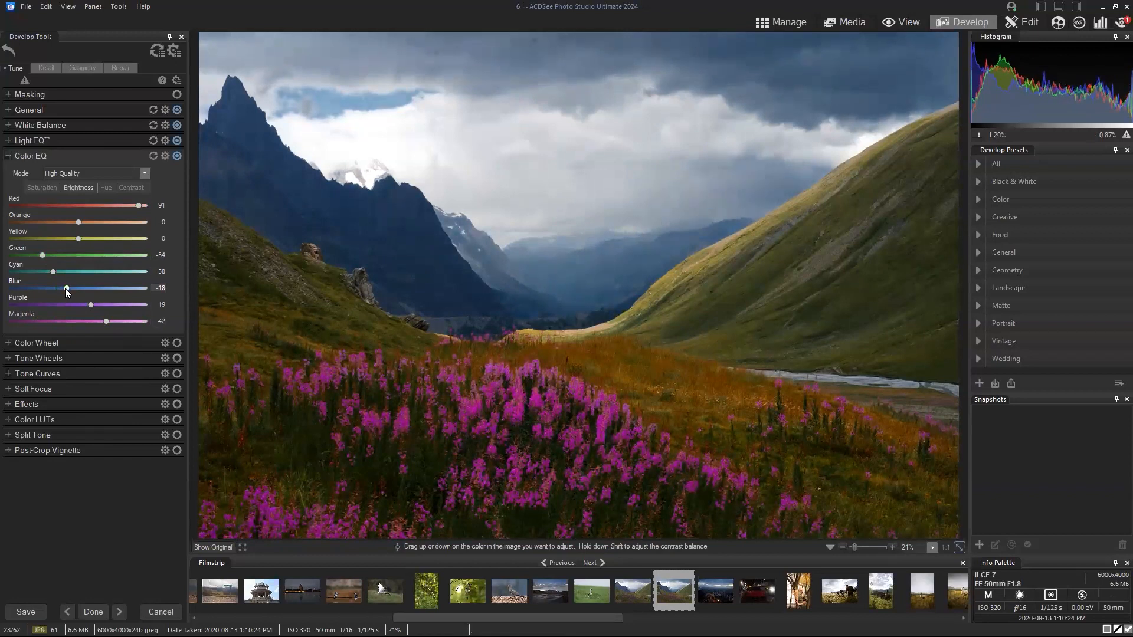
- Reduce the Color EQ magenta saturation to 14 and compare with the original
click(39, 187)
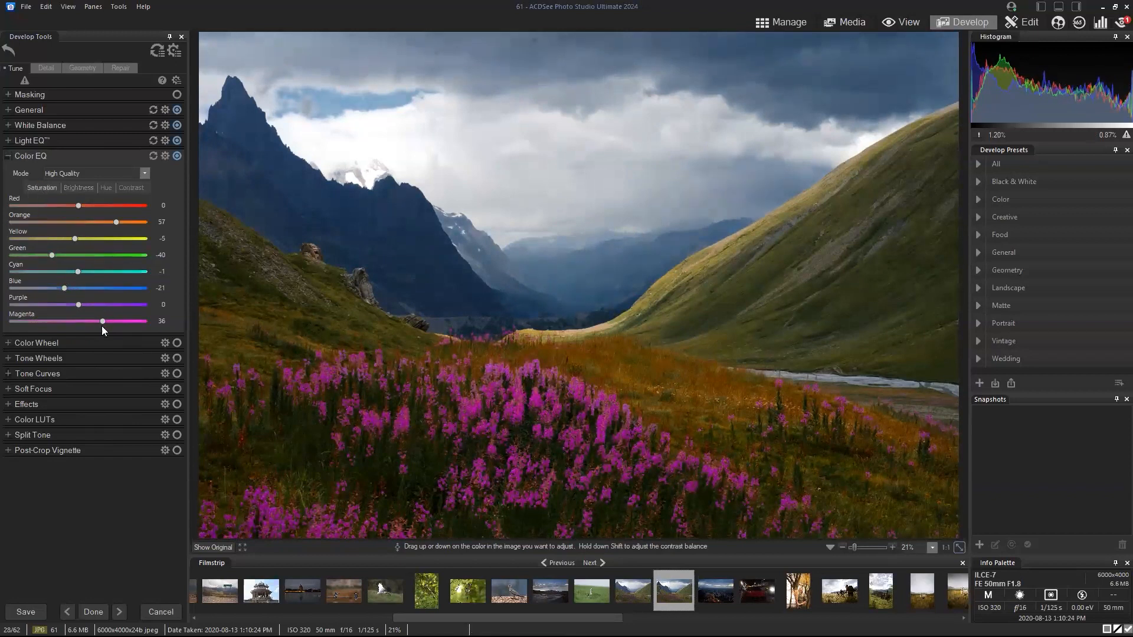
drag(103, 320, 87, 320)
click(213, 547)
- Expand the Light EQ controls and reset the Color EQ group to its default settings
click(8, 141)
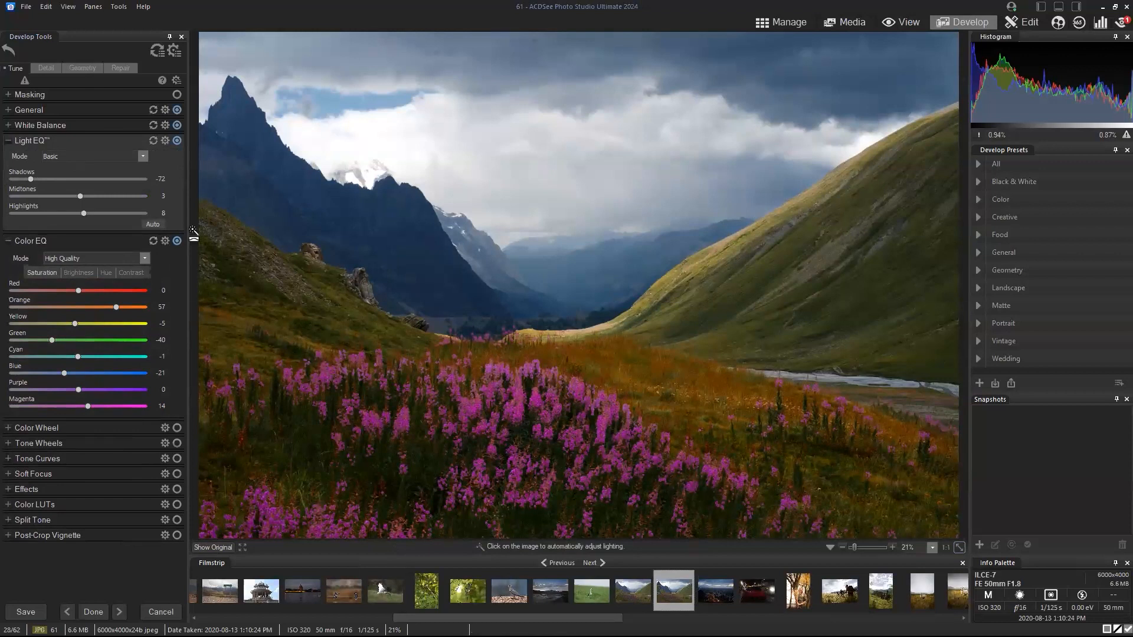
click(48, 246)
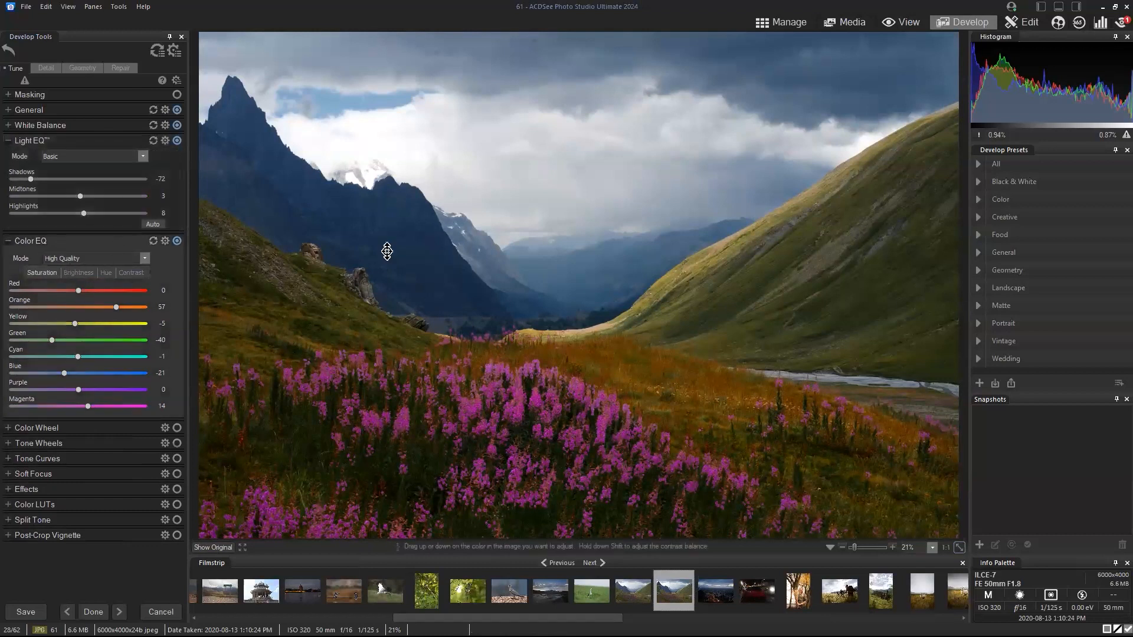
mouse_move(394, 255)
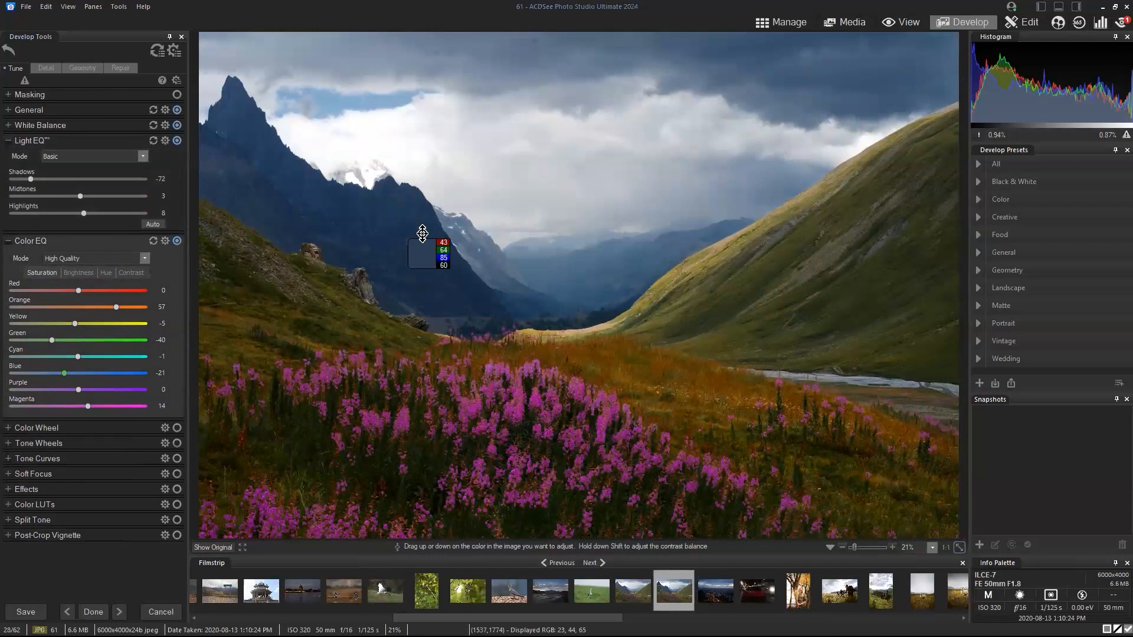
click(154, 242)
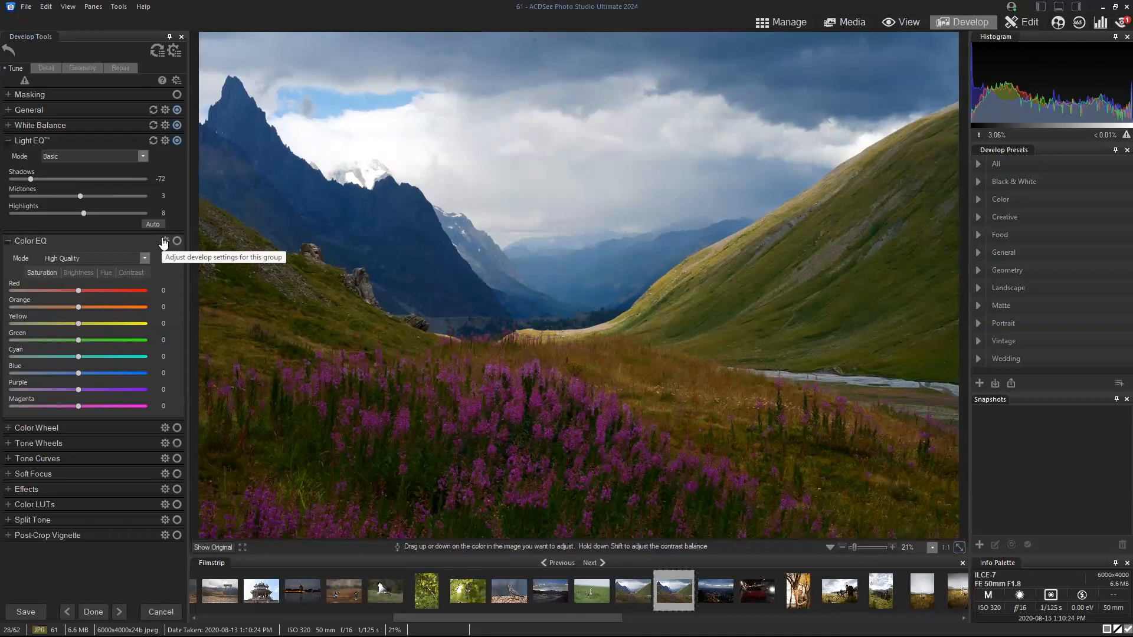
- Shift the flowers' hue directly on the image to purple 100 and magenta 100 in Color EQ
click(106, 273)
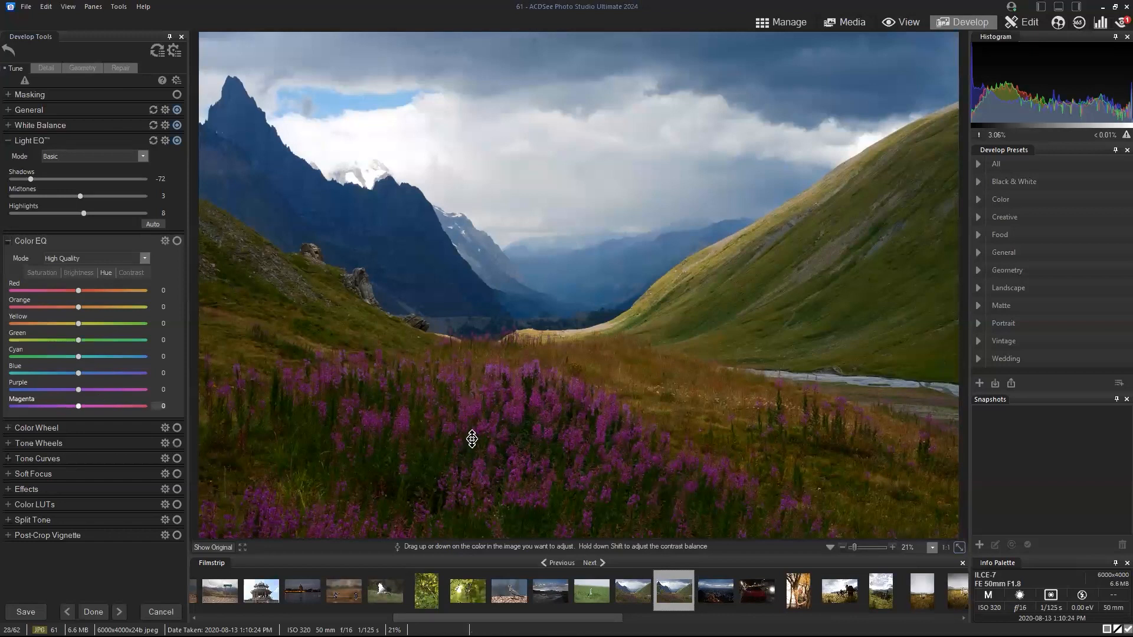
drag(479, 521, 479, 10)
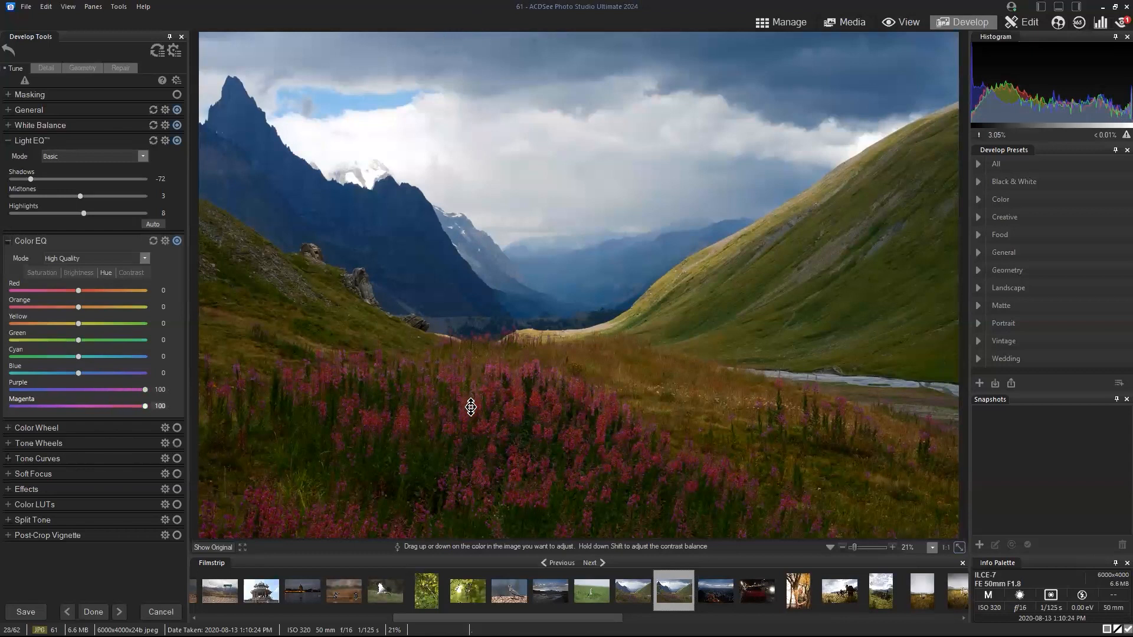
- Shift the flowers' purple and magenta hues to -100 in Color EQ, and reset the group to its default settings
drag(470, 408, 474, 513)
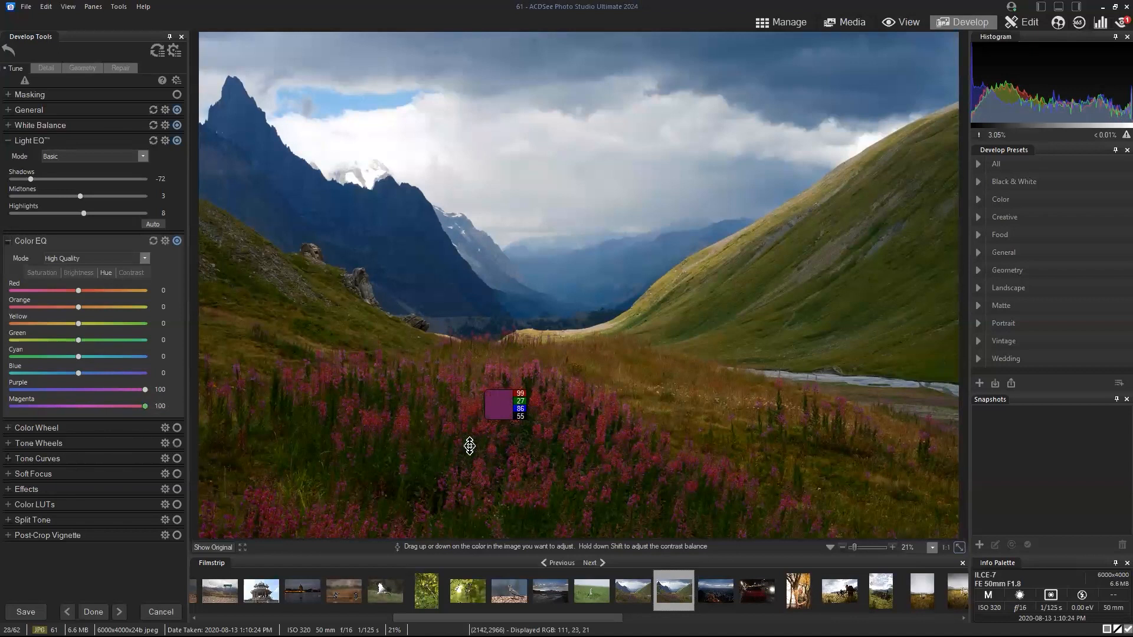
drag(32, 390, 3, 394)
click(13, 407)
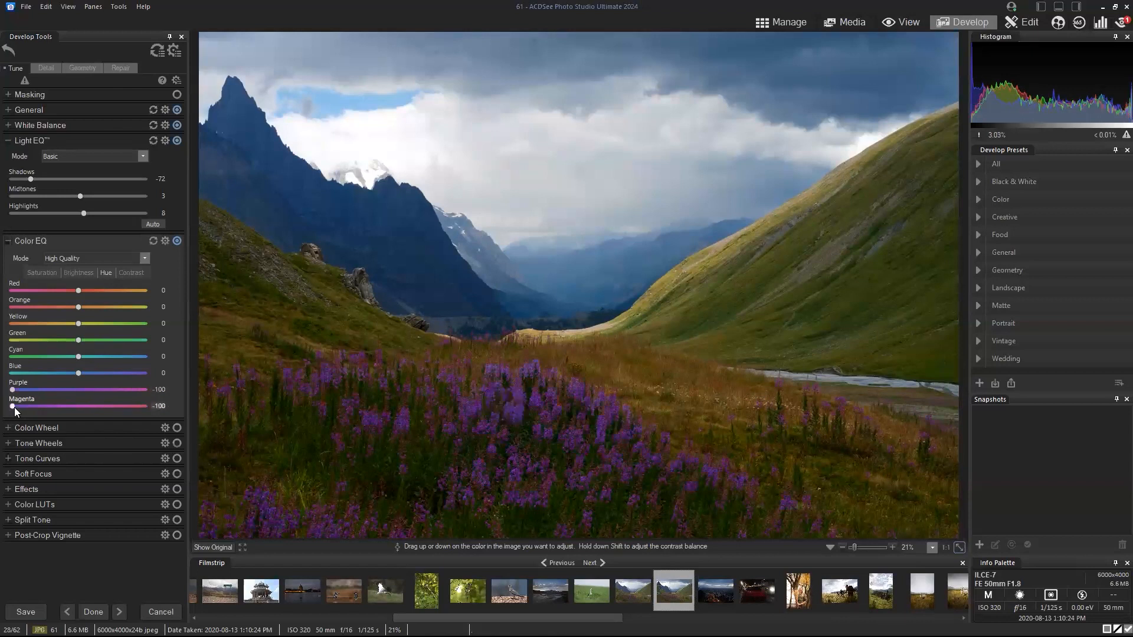
click(154, 240)
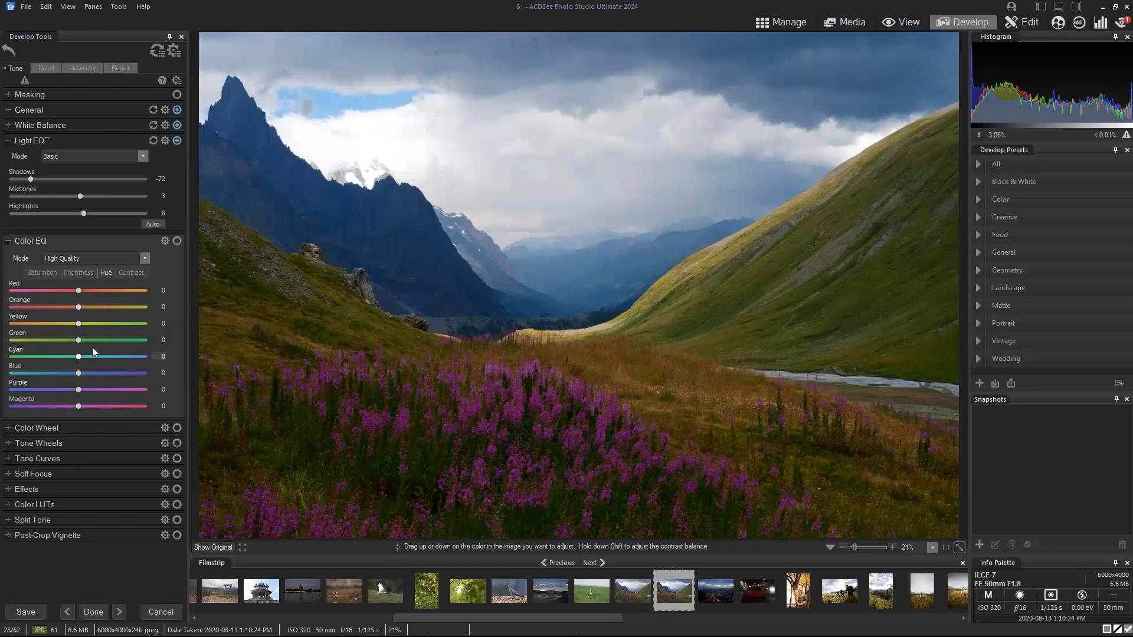
- Try a Color EQ yellow hue of -23, restore it to 0, and set the magenta hue to 100 and purple hue to 72
mouse_move(78, 323)
mouse_down()
mouse_move(32, 324)
mouse_move(63, 324)
mouse_up()
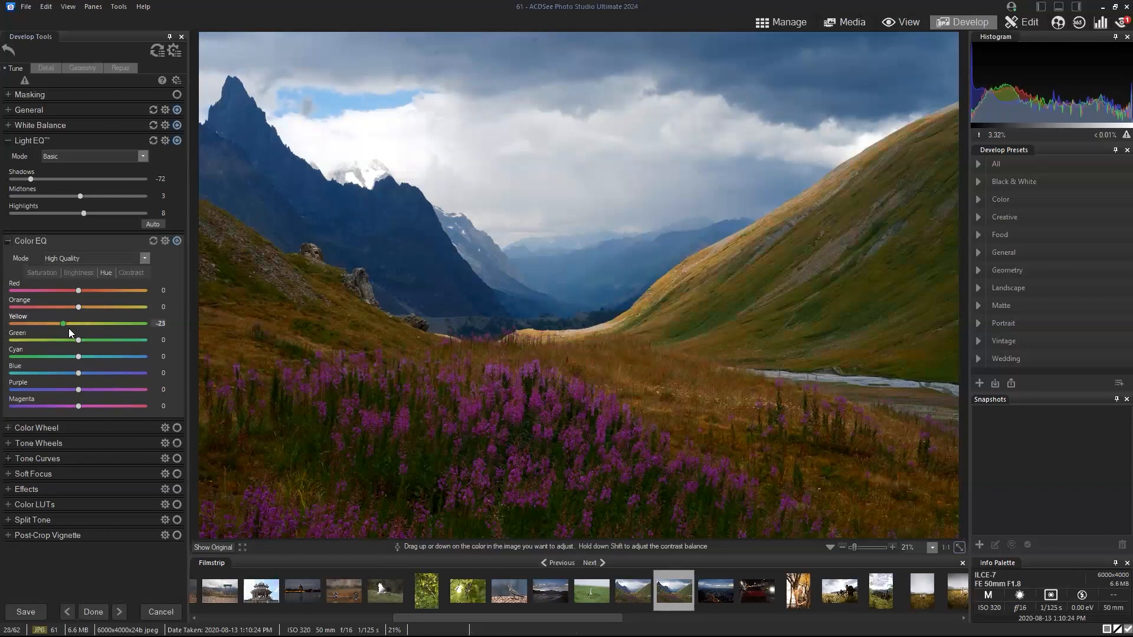
double_click(78, 328)
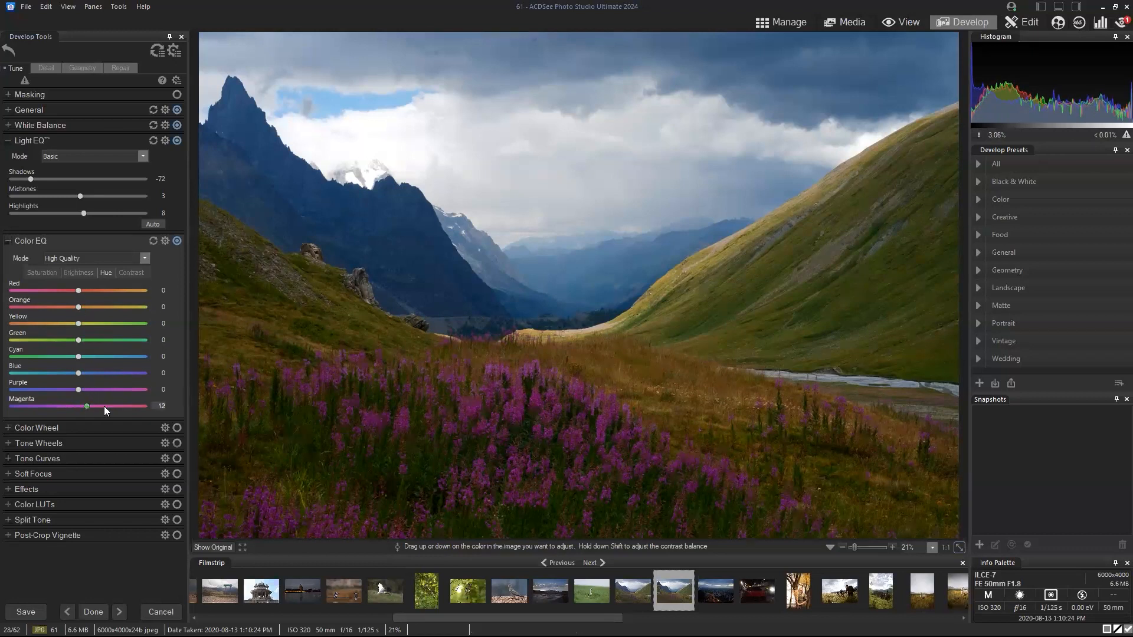
drag(131, 405, 146, 405)
drag(79, 389, 125, 394)
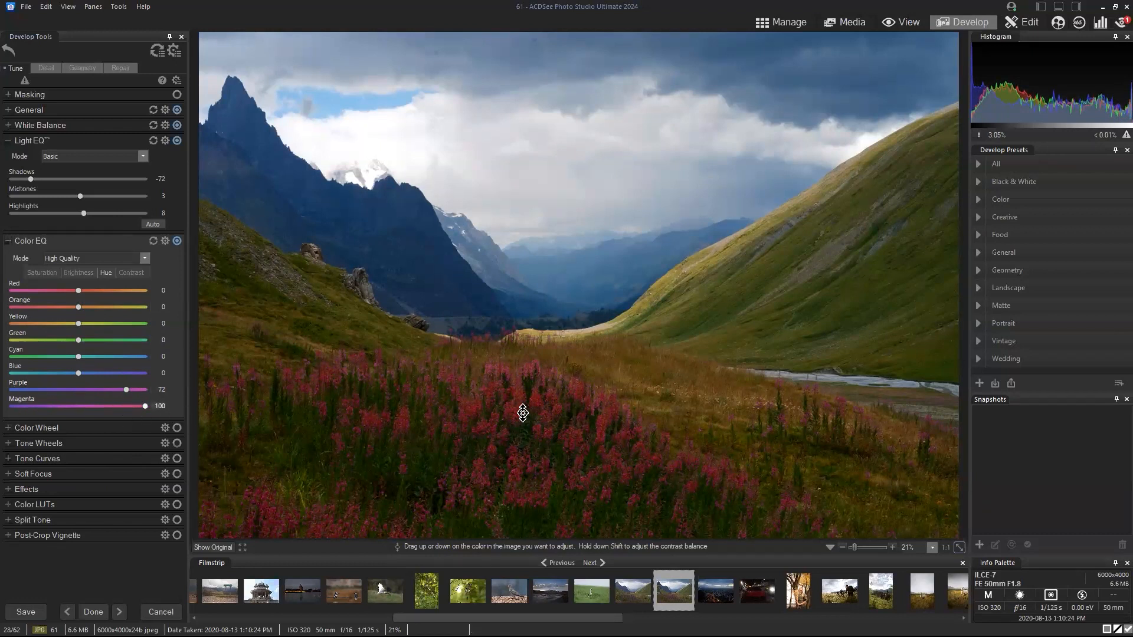
- Try shifting the red hue in Color EQ, and reset the whole group to its default settings
drag(82, 290, 146, 293)
drag(82, 323, 80, 356)
drag(149, 288, 83, 291)
click(153, 241)
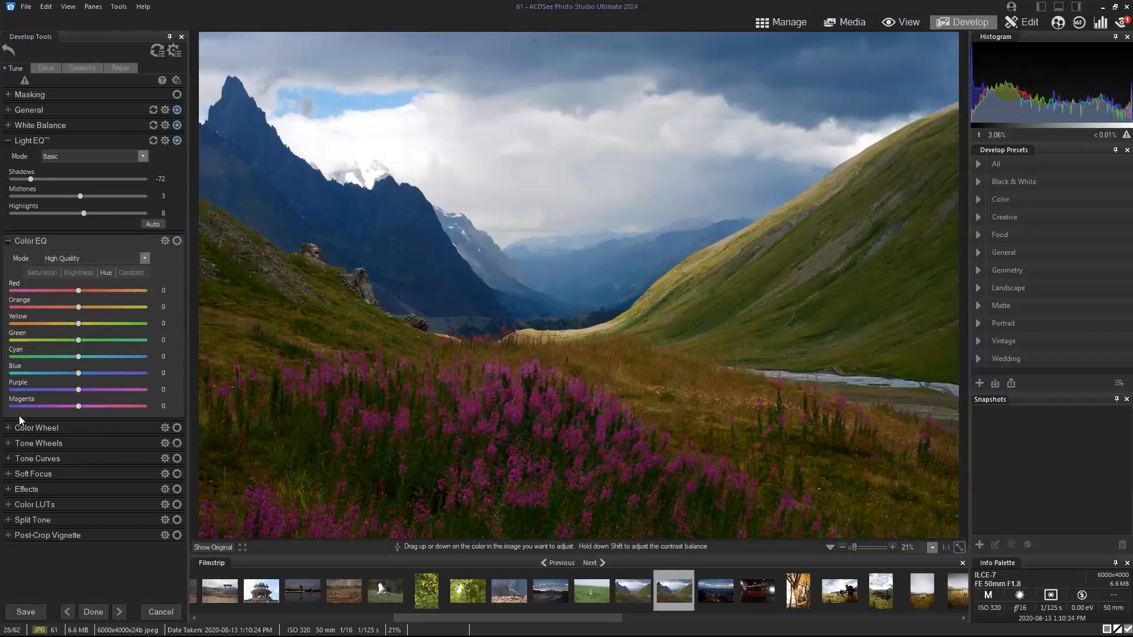
- Expand the Color Wheel controls and sample the purple-pink flowers in the image as the colour range
click(7, 429)
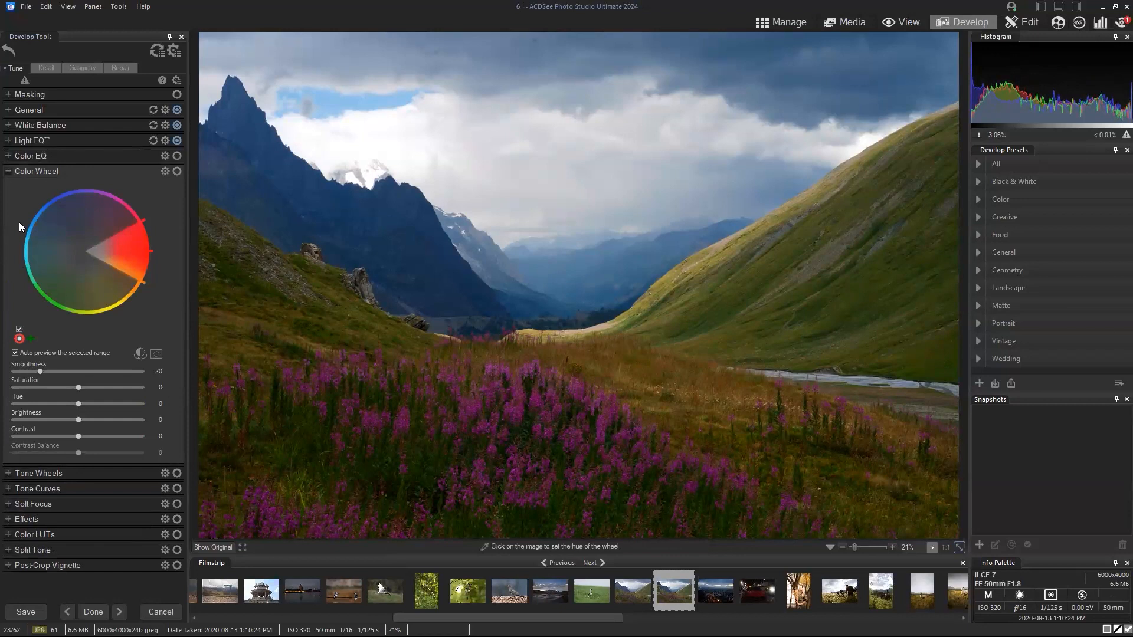
click(35, 156)
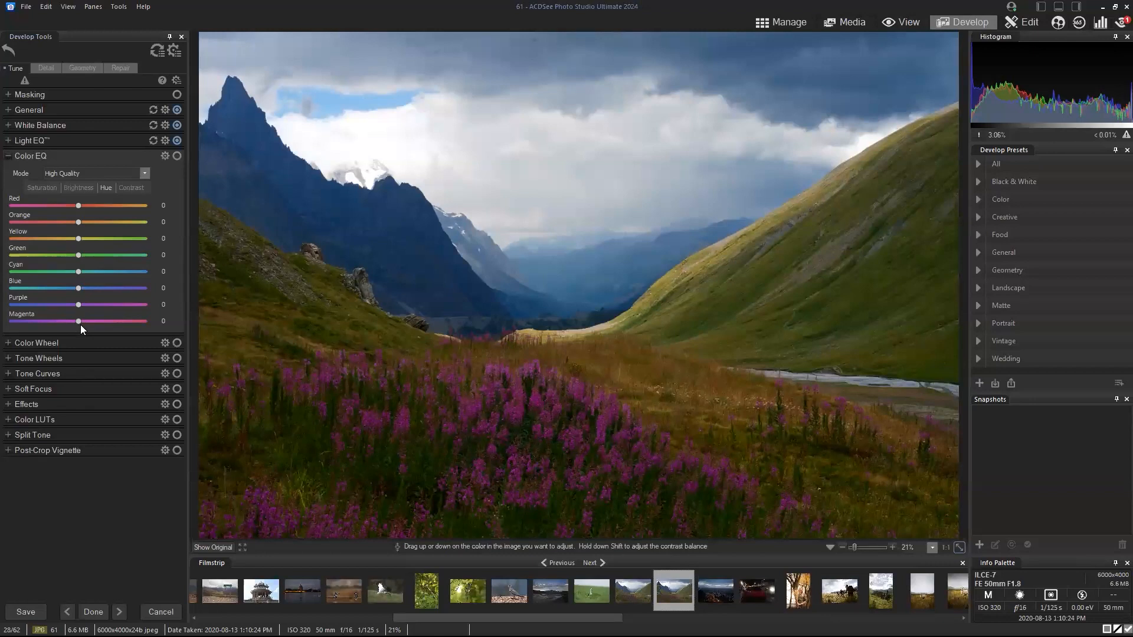
click(57, 345)
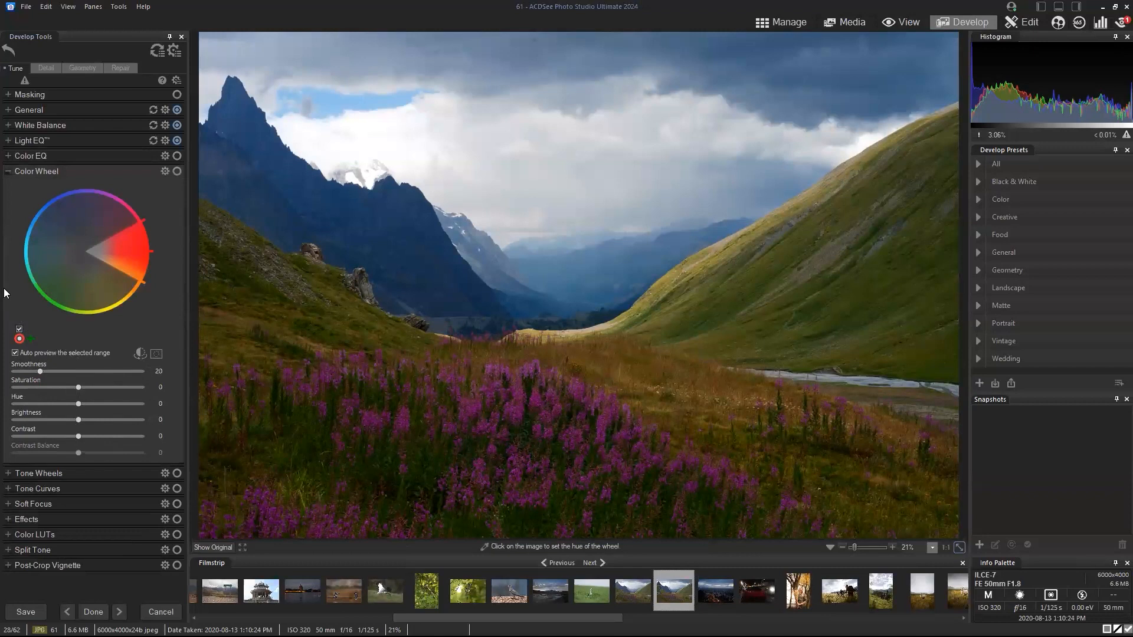
click(480, 402)
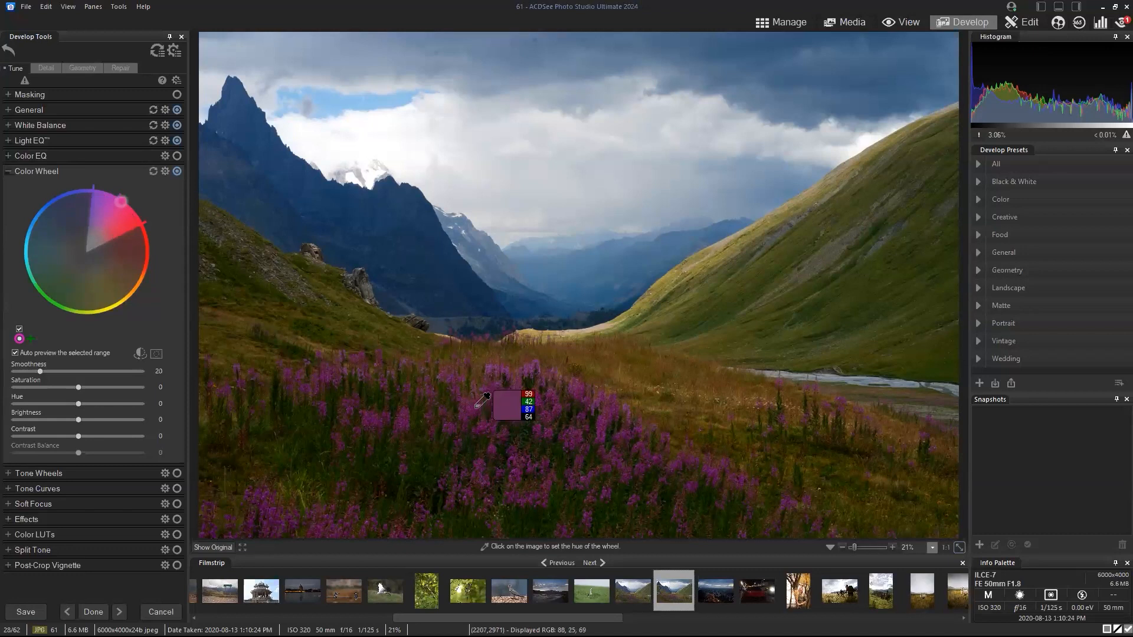
click(502, 372)
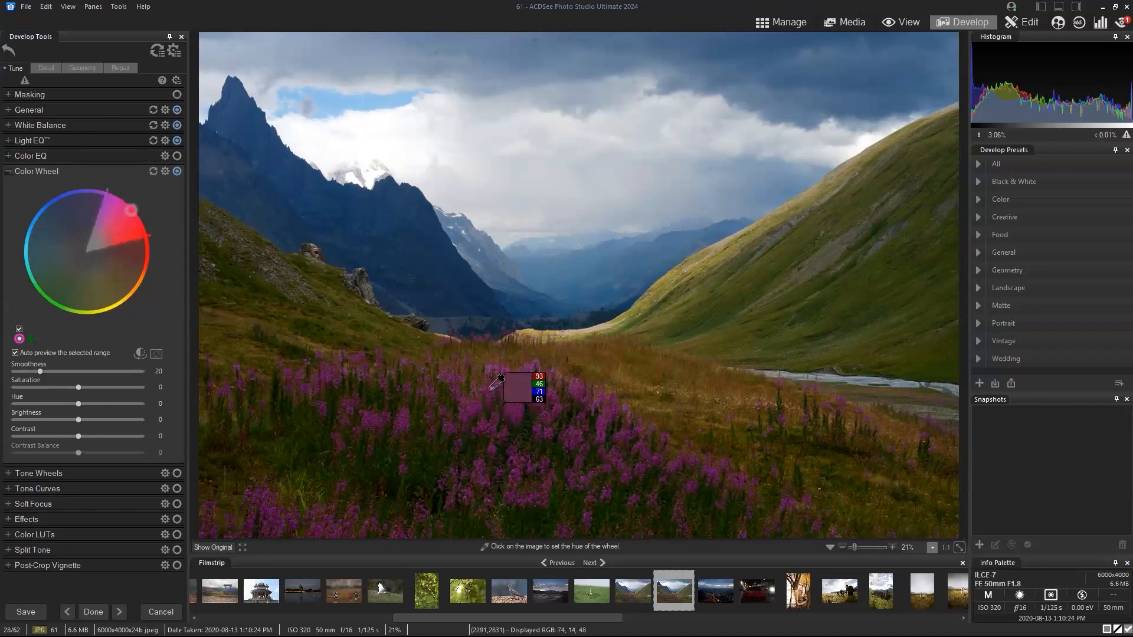
- Sample the blue mountain, the green hillside and the purple flowers as the Color Wheel range
click(407, 200)
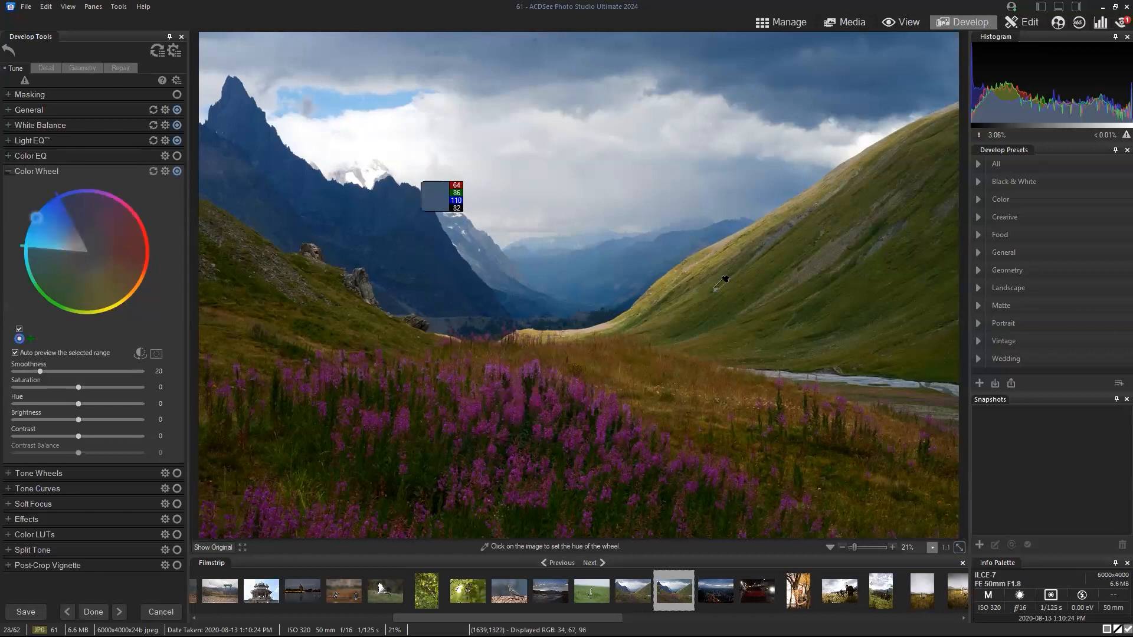
click(726, 305)
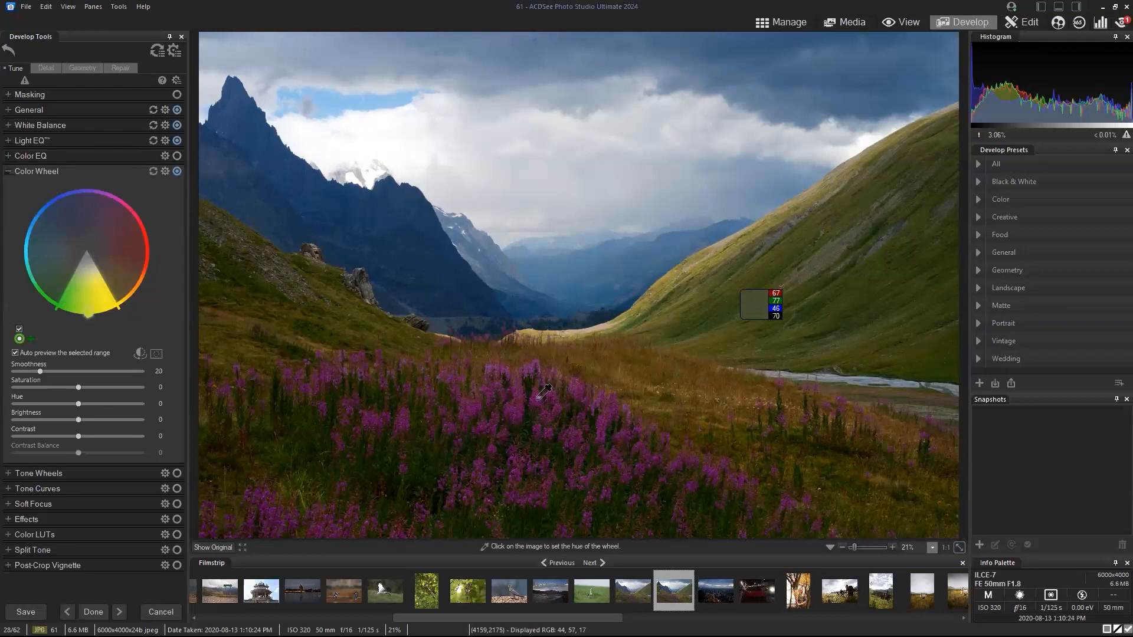
click(543, 393)
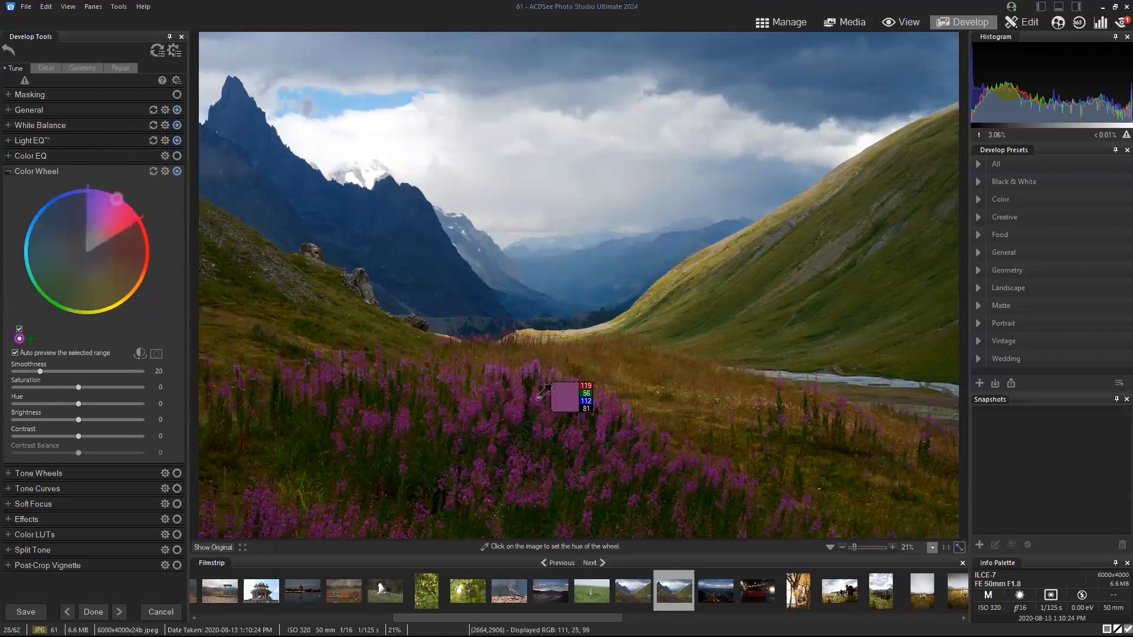
click(683, 295)
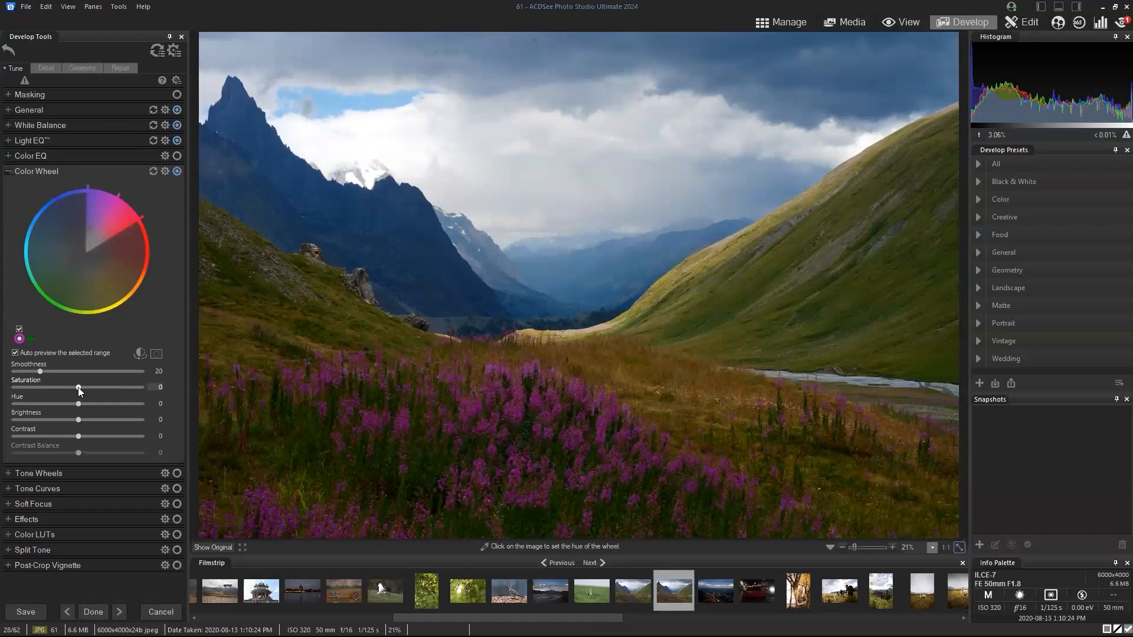
- Try Color Wheel saturation and brightness of 100 on the flowers, and return both to 0
drag(78, 387, 158, 390)
drag(78, 420, 159, 420)
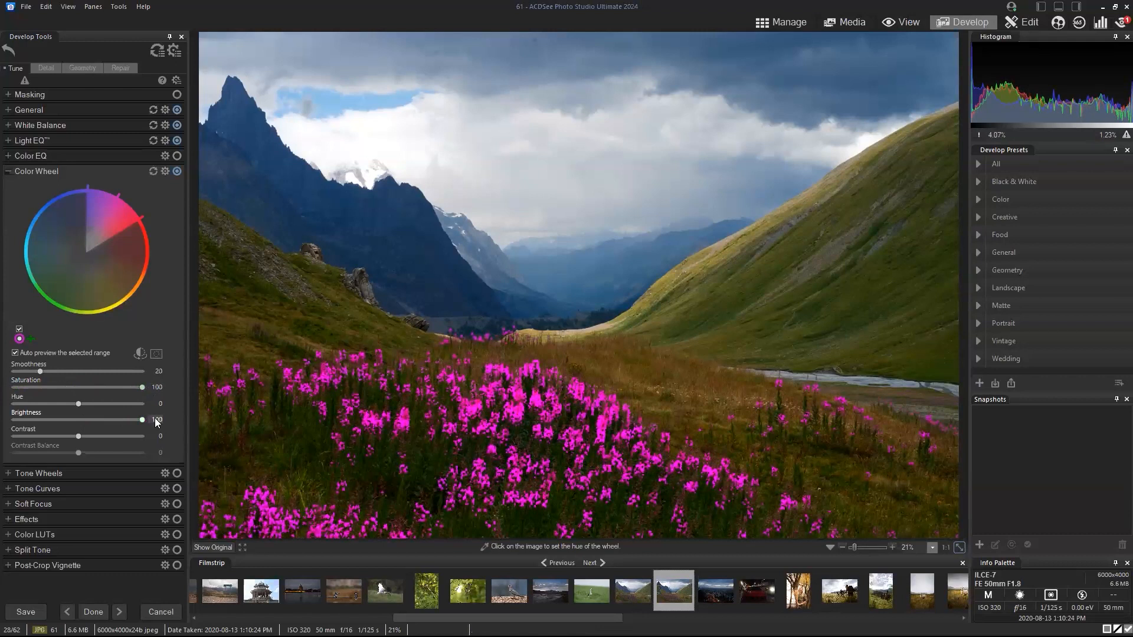
click(156, 420)
text(0)
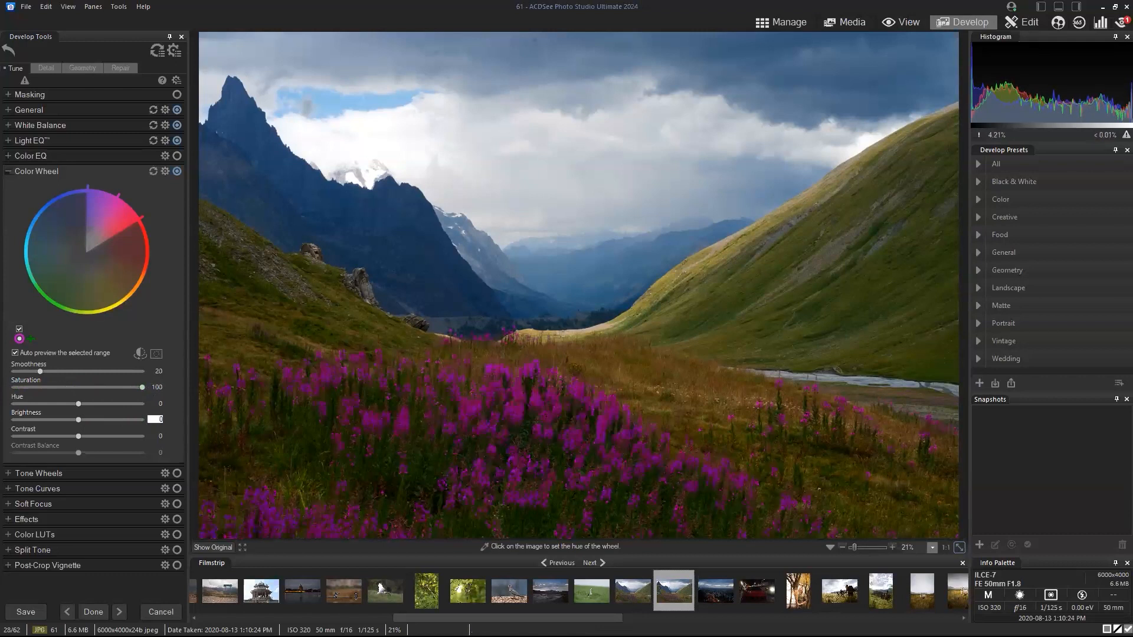
click(156, 388)
text(0)
- Set the Color Wheel smoothness to 82, and the flowers' saturation and brightness to 100
drag(41, 371, 130, 370)
drag(1, 366, 119, 372)
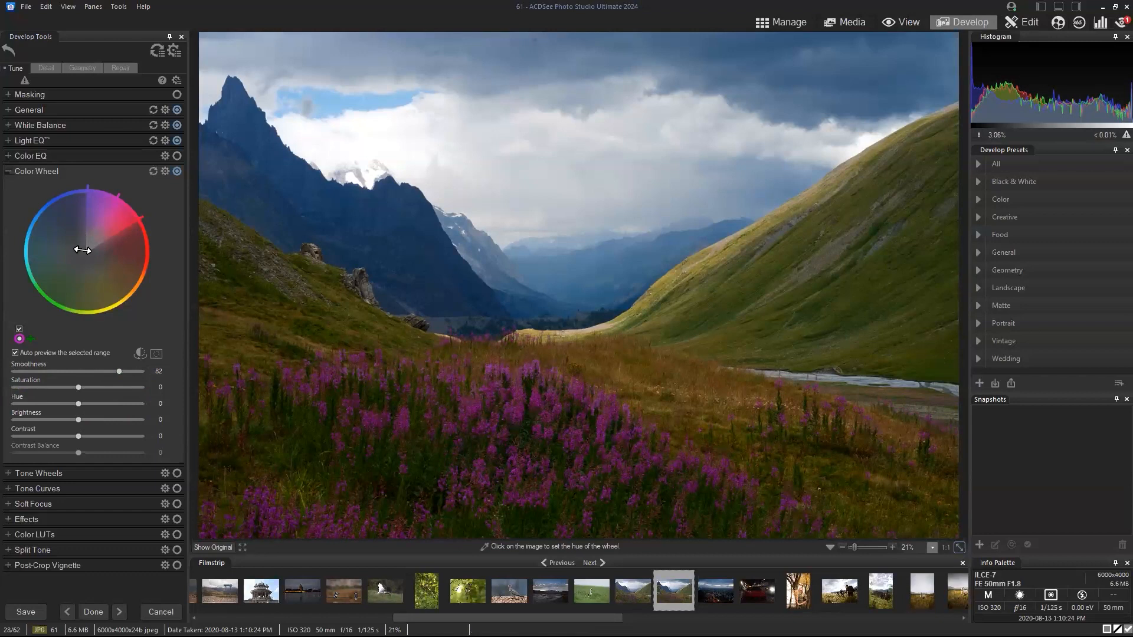
drag(80, 388, 143, 388)
drag(79, 420, 174, 408)
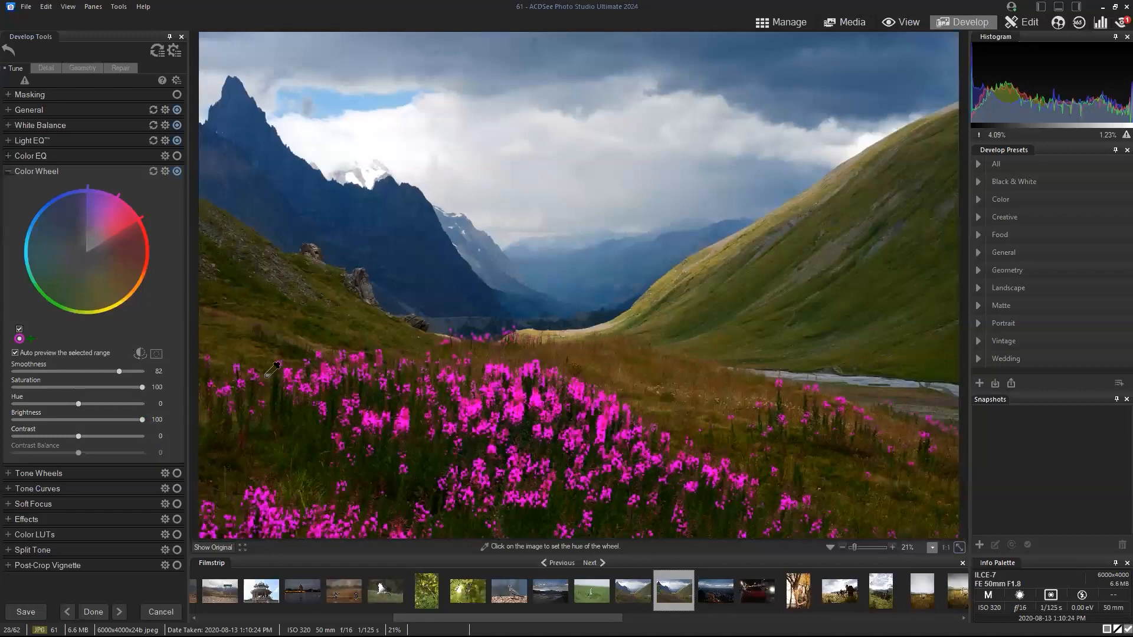
- Compare the Color Wheel smoothness at 100 and 0, and leave it at 0
drag(120, 372, 239, 379)
drag(140, 371, 9, 371)
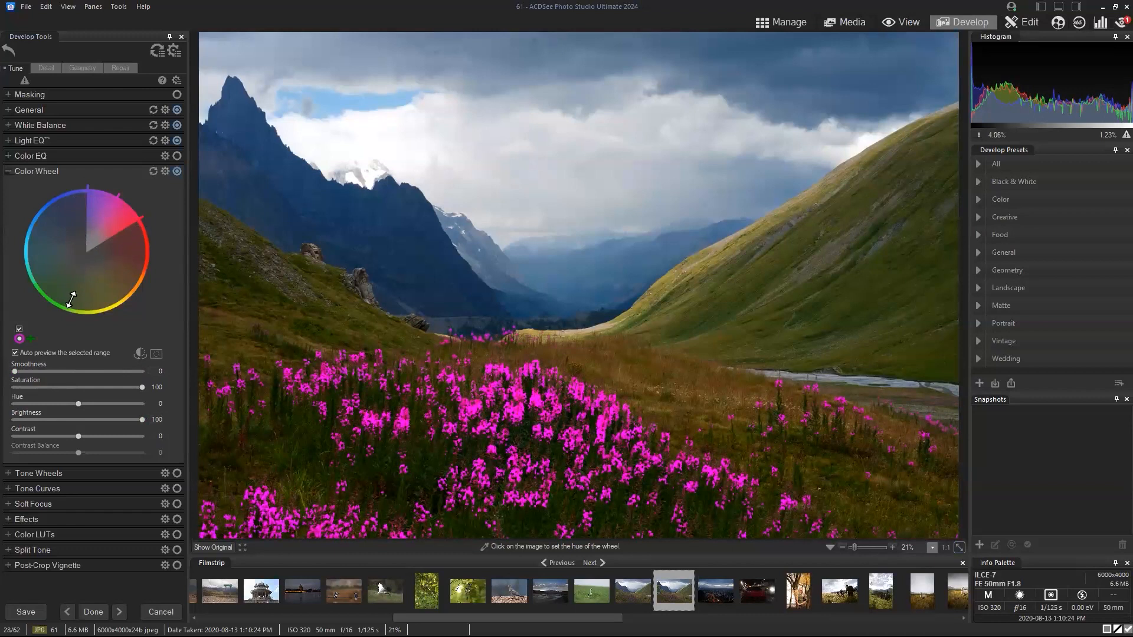
drag(21, 371, 171, 367)
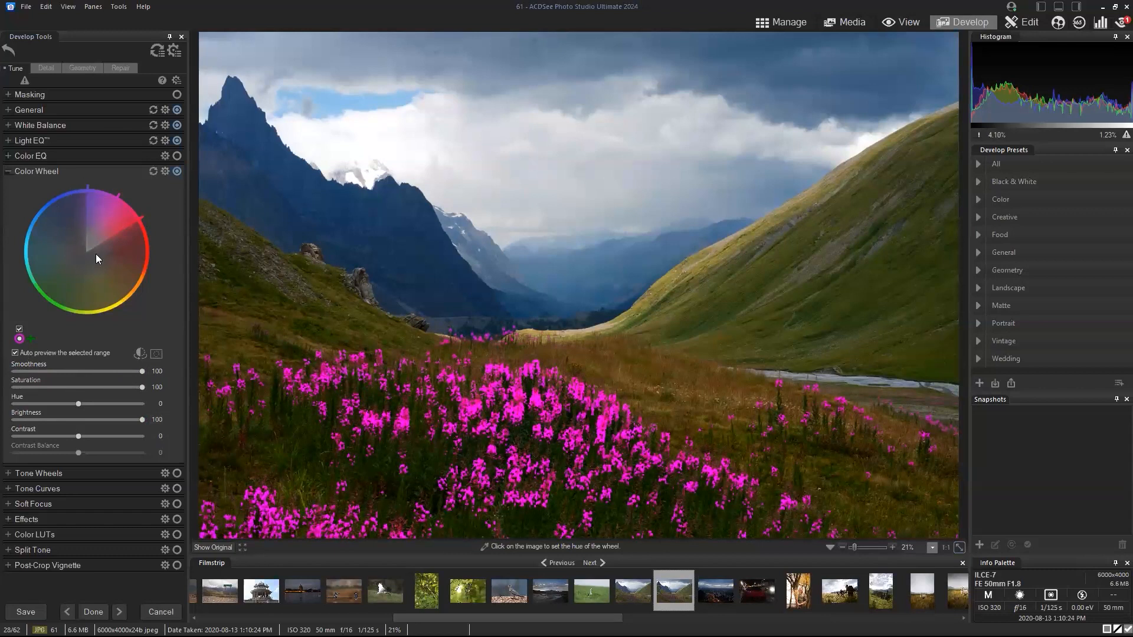
drag(141, 371, 1, 372)
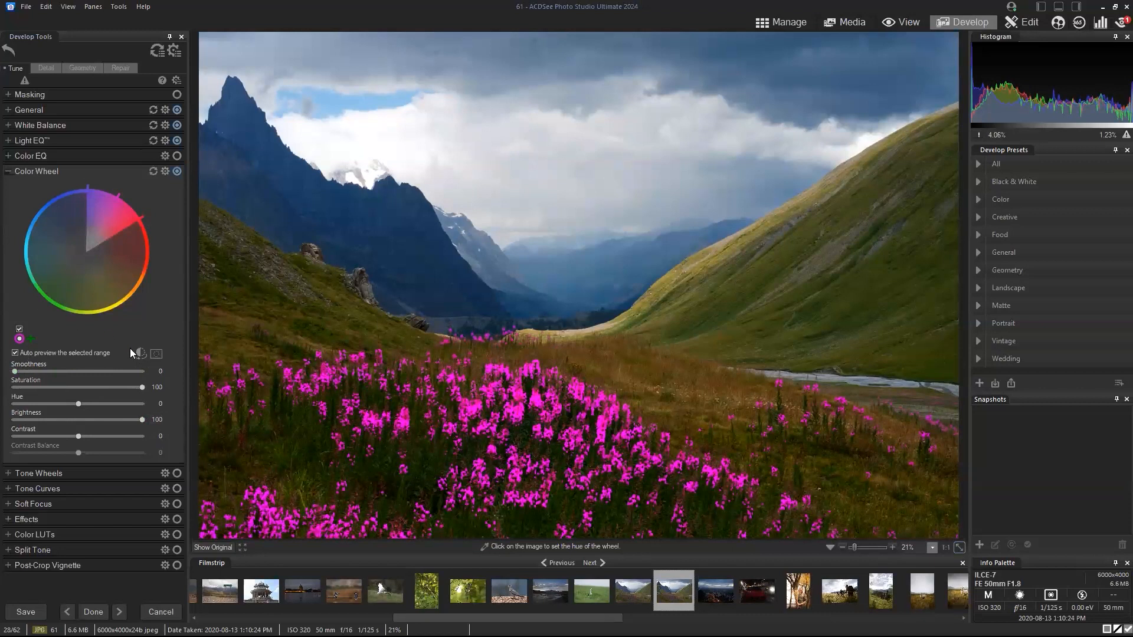
- Return the Color Wheel saturation and brightness to 0
click(160, 387)
text(0)
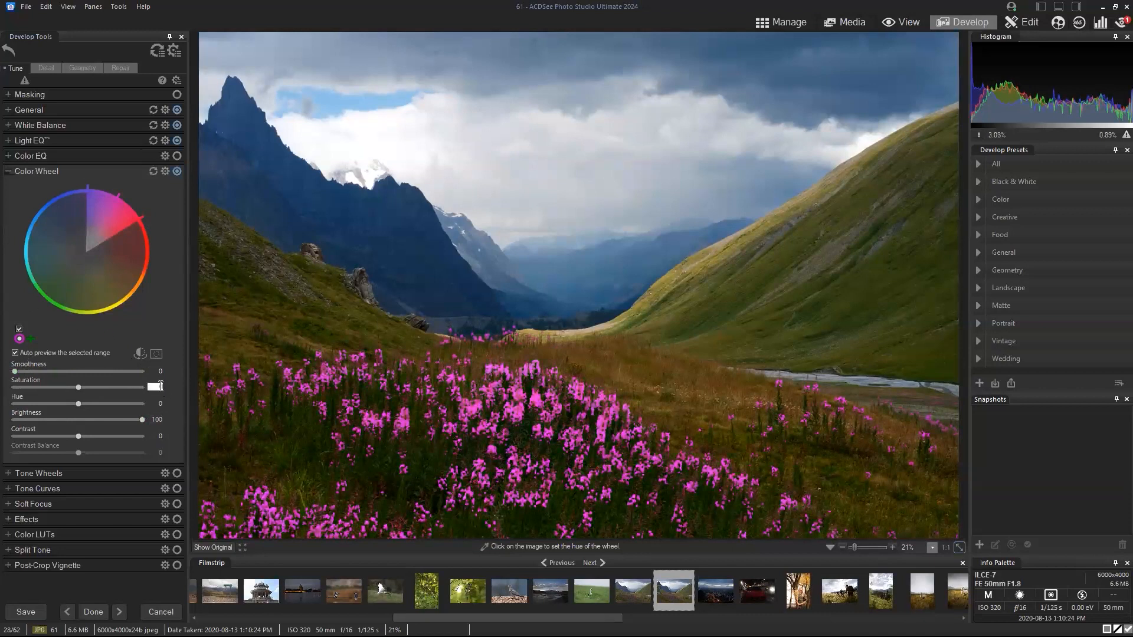
click(160, 421)
text(0)
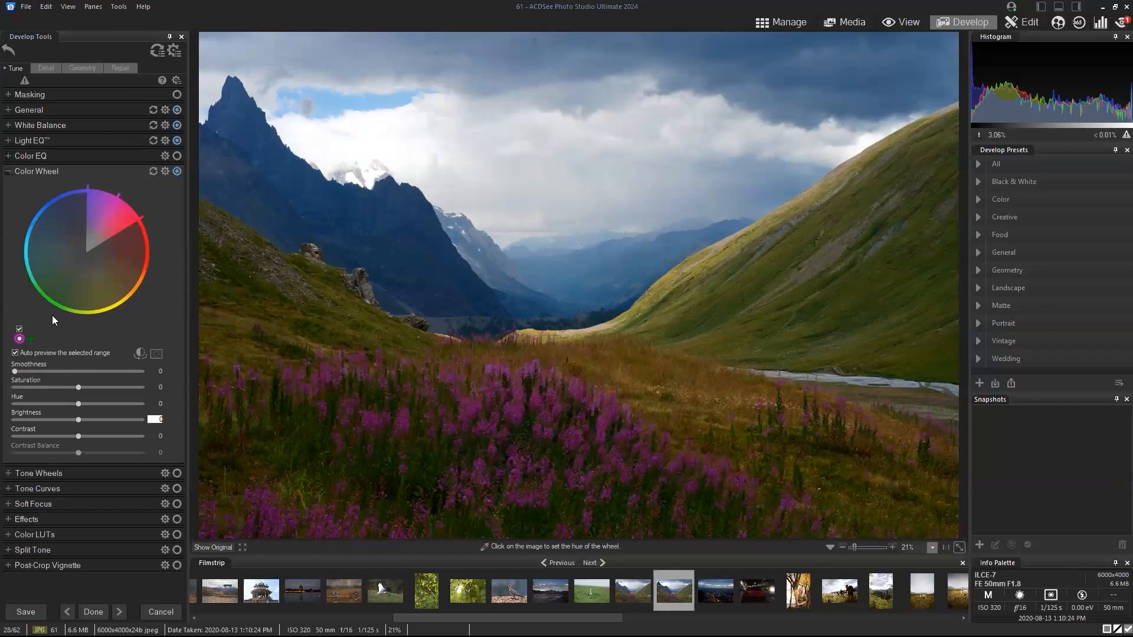
- Resample the flowers with the Color Wheel and recolour them with saturation 4, hue 74 and brightness 58
click(474, 410)
drag(78, 403, 121, 403)
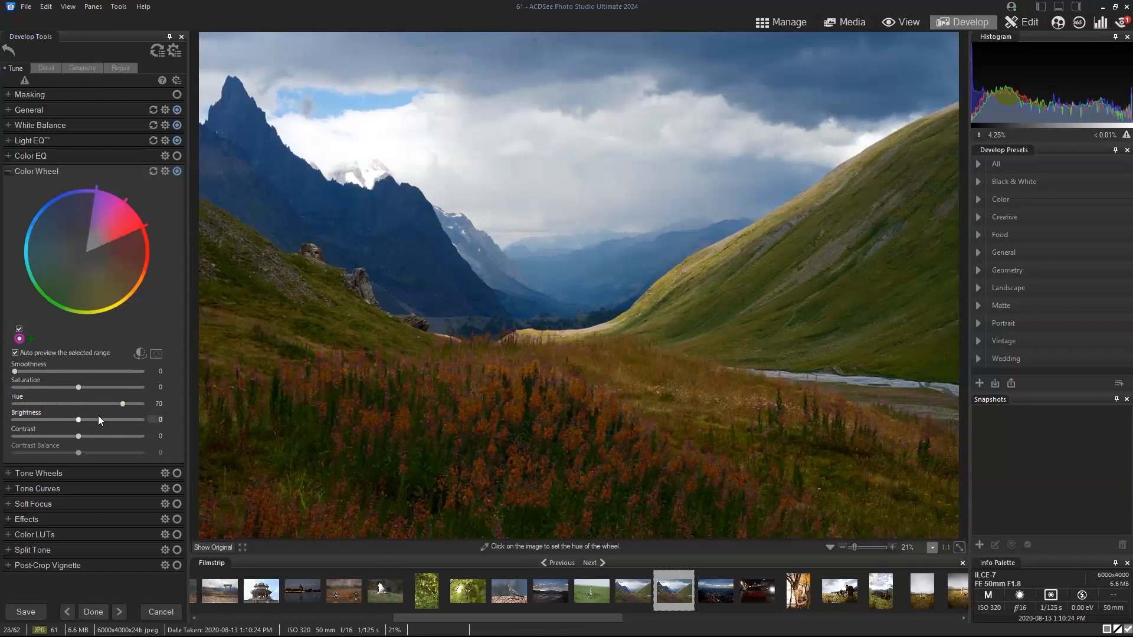
drag(93, 420, 111, 420)
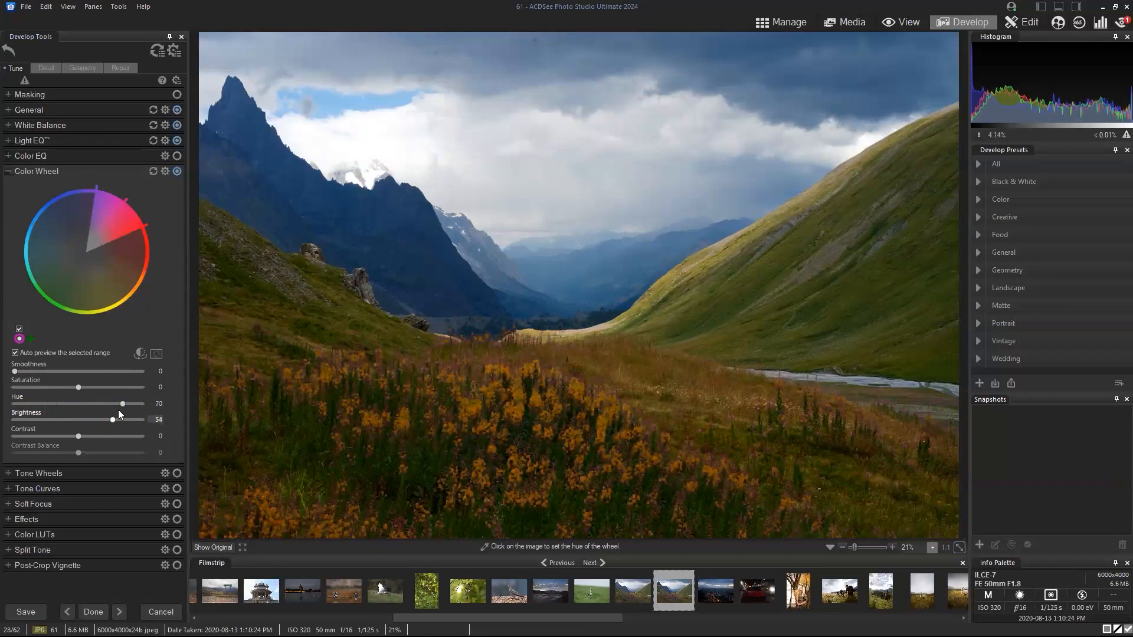
drag(119, 403, 121, 404)
drag(131, 404, 121, 421)
mouse_move(78, 387)
mouse_down()
mouse_move(51, 387)
mouse_move(70, 386)
mouse_up()
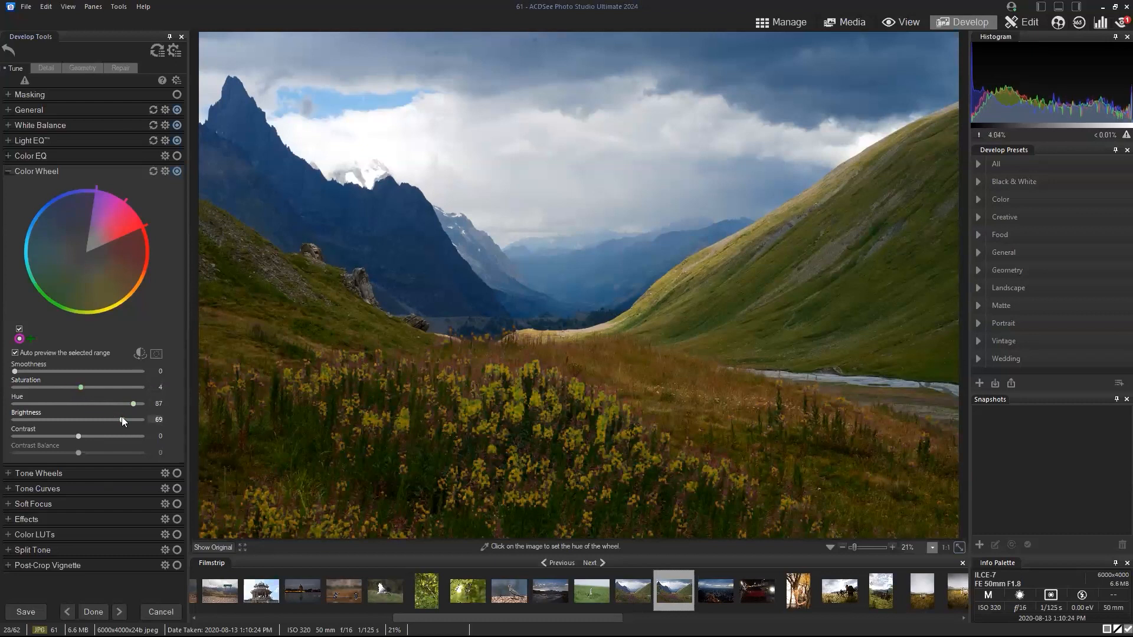
mouse_move(120, 418)
mouse_down()
mouse_move(131, 405)
mouse_move(122, 404)
mouse_up()
- Add a second Color Wheel range and sample it from the remaining pink tones among the recoloured flowers
drag(856, 552, 860, 548)
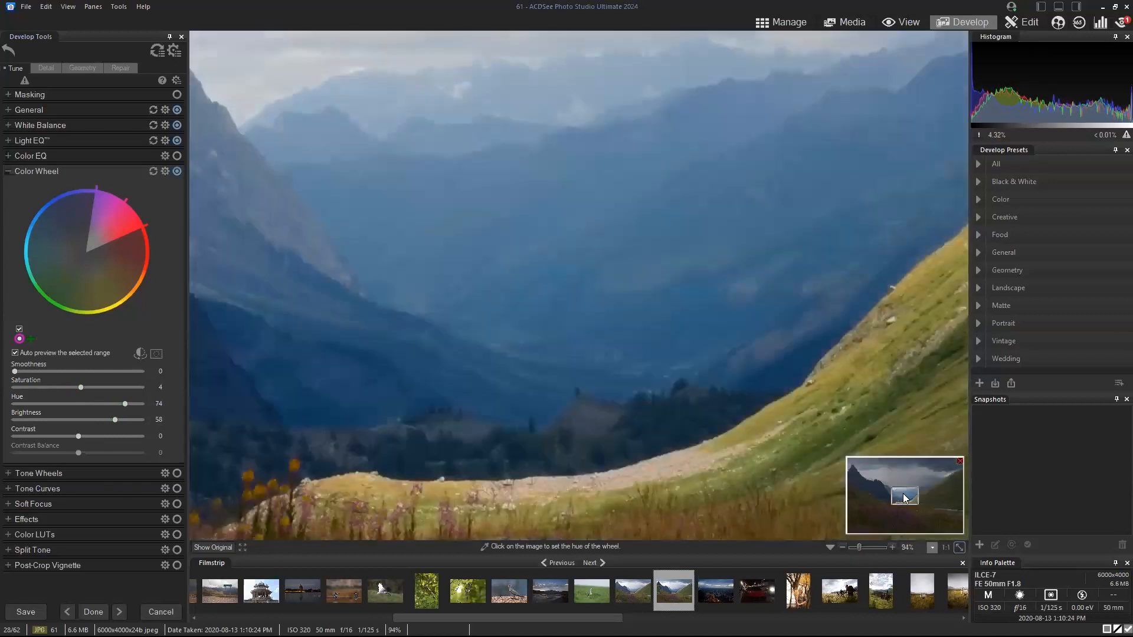
mouse_move(898, 496)
mouse_down()
mouse_move(894, 522)
mouse_move(895, 511)
mouse_up()
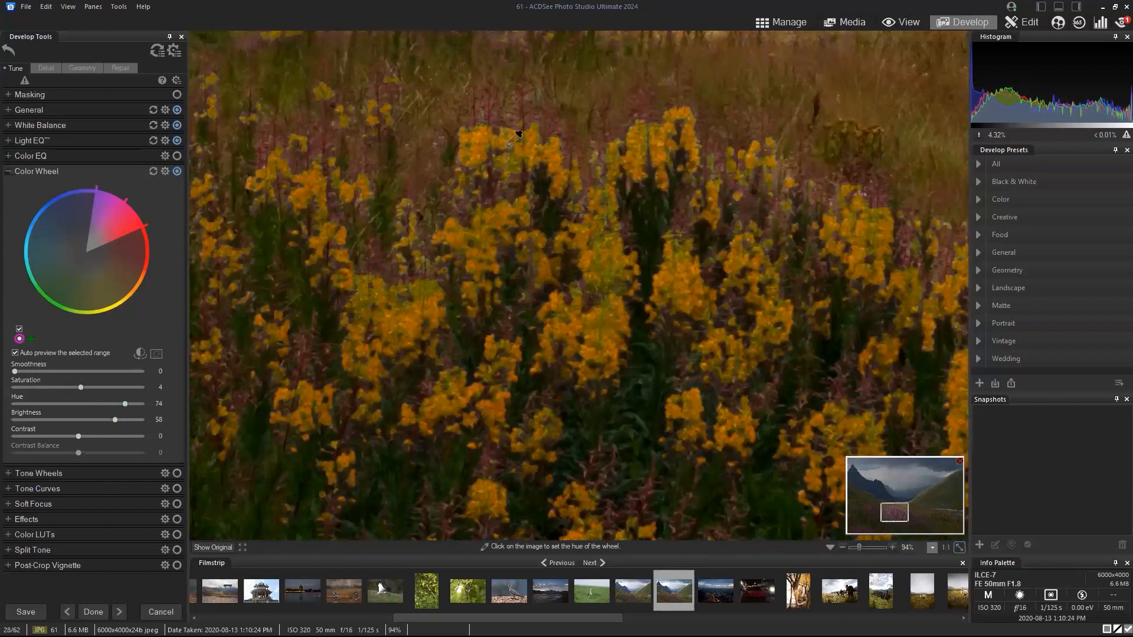
click(961, 548)
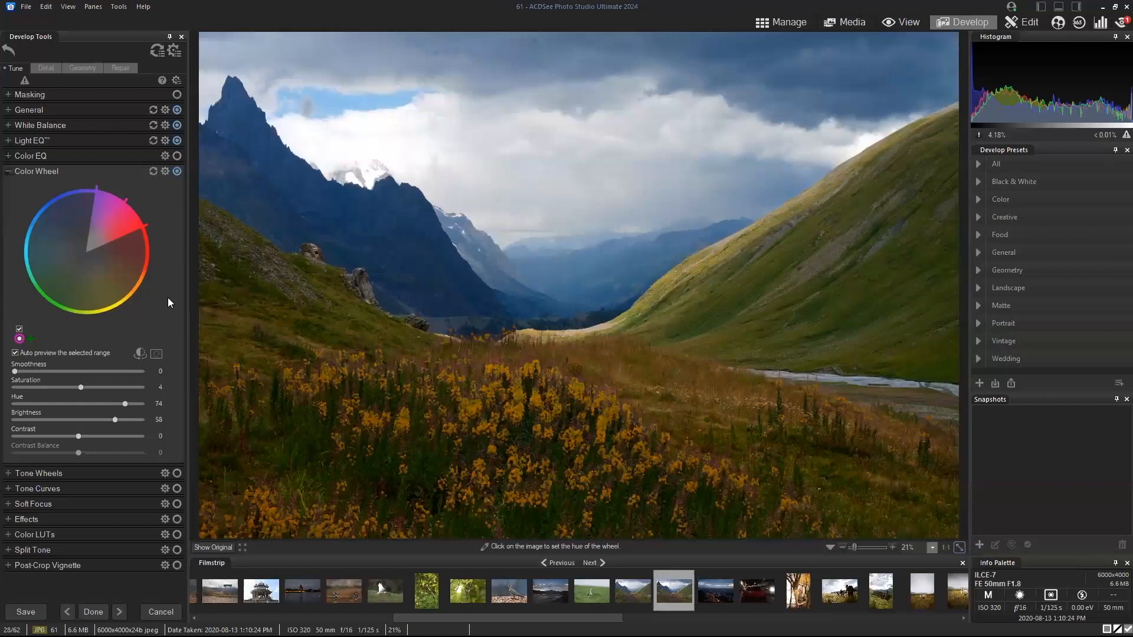
click(30, 341)
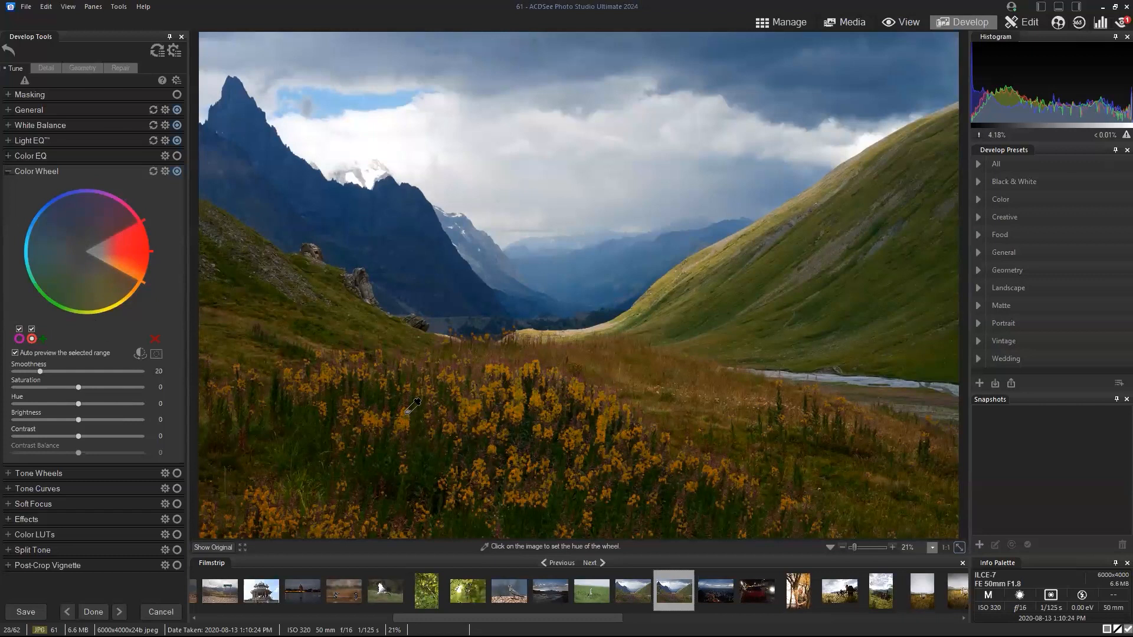
click(413, 407)
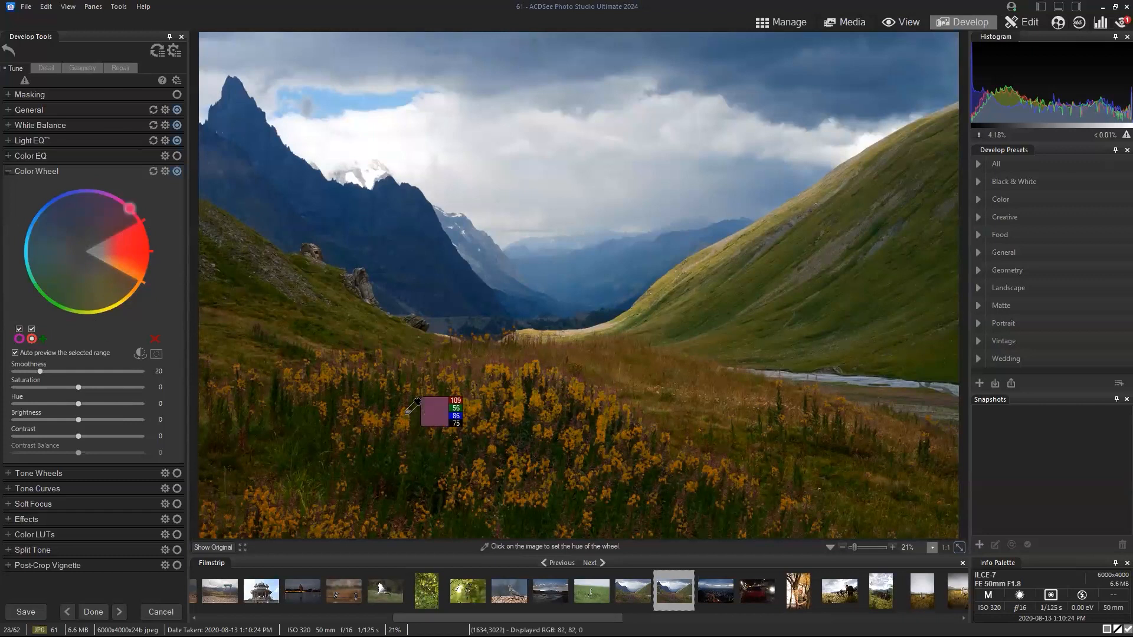
click(410, 408)
click(412, 408)
click(413, 407)
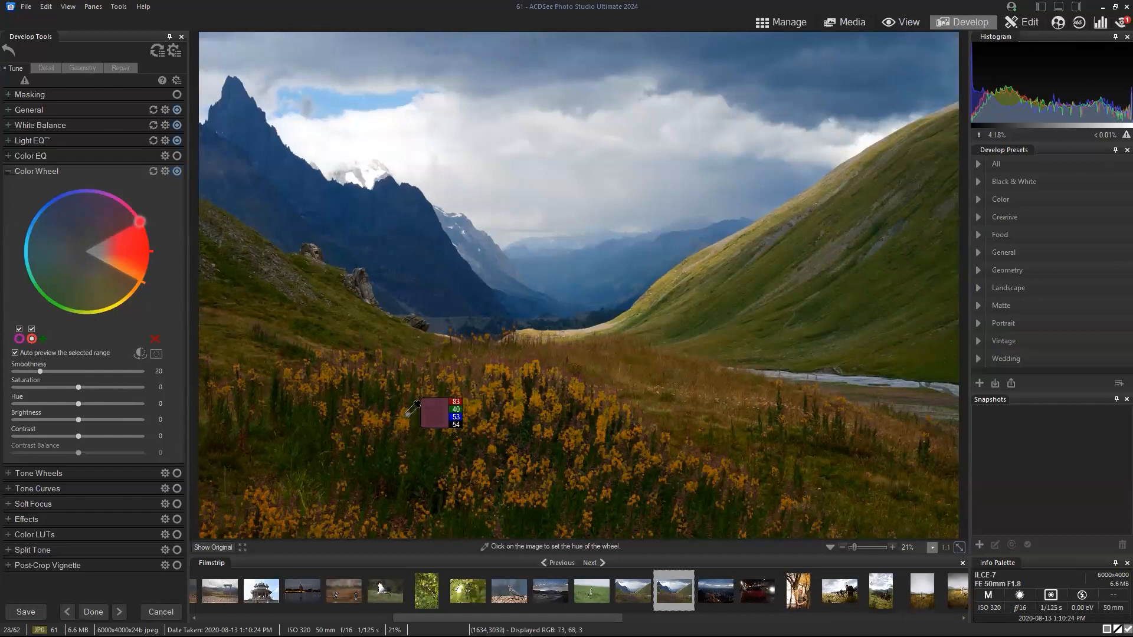
click(412, 407)
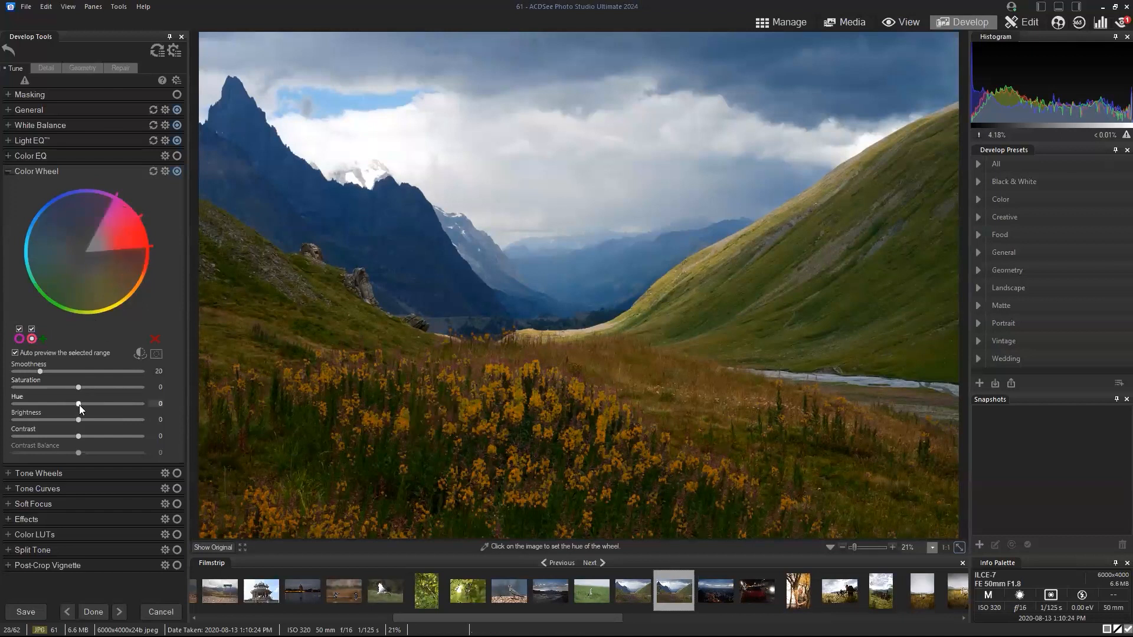
- Set the second Color Wheel range to saturation -37, hue -15, brightness 23 and contrast 11
drag(93, 402, 68, 402)
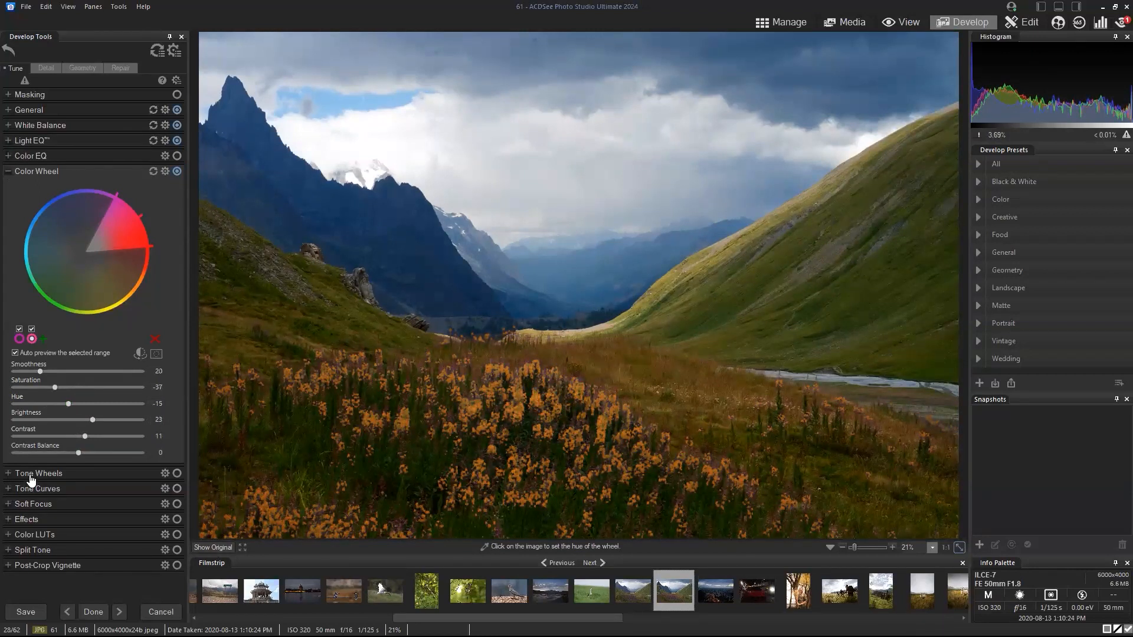
- Tint the highlights strongly blue, the midtones lightly blue and the shadows slightly yellow with the Tone Wheels
click(31, 473)
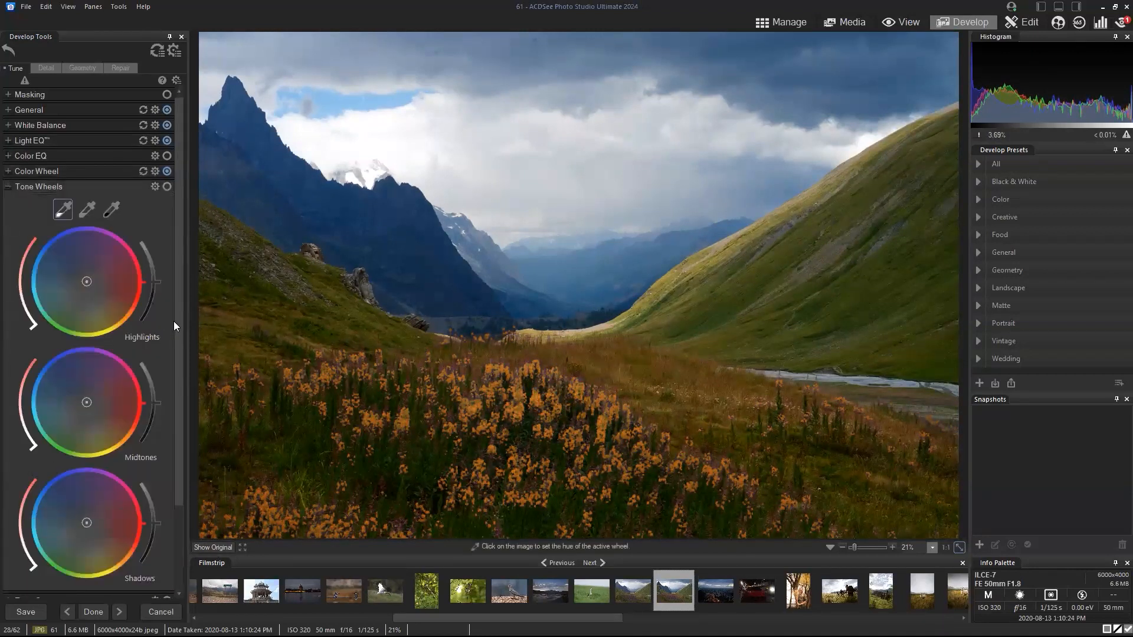
scroll(177, 341, down, 1)
scroll(181, 367, down, 1)
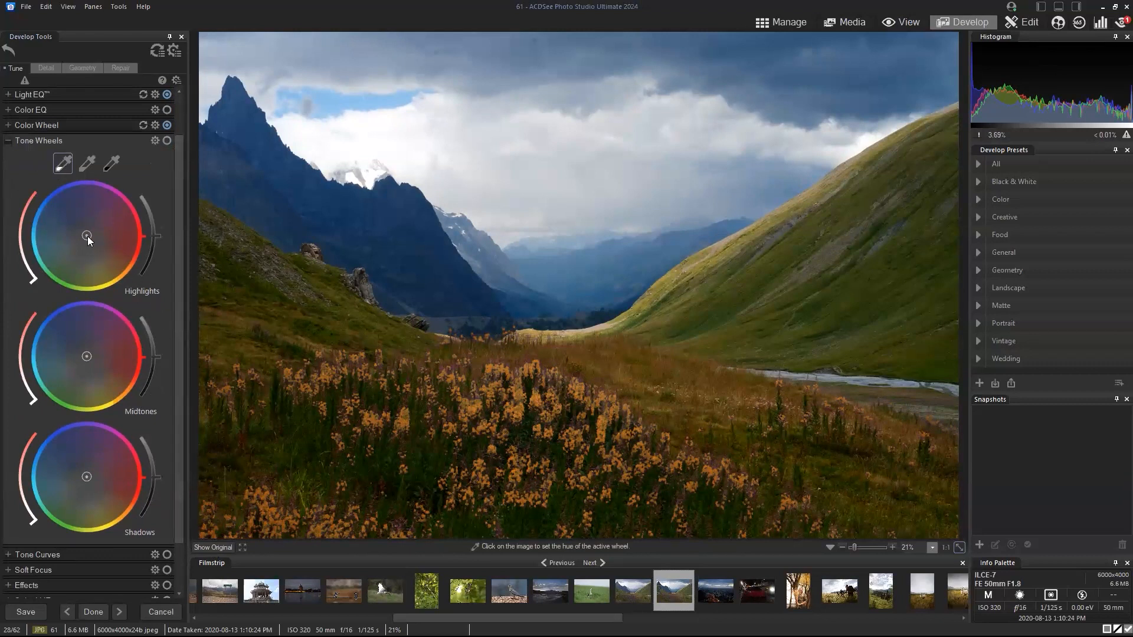
drag(88, 239, 24, 258)
drag(109, 271, 20, 175)
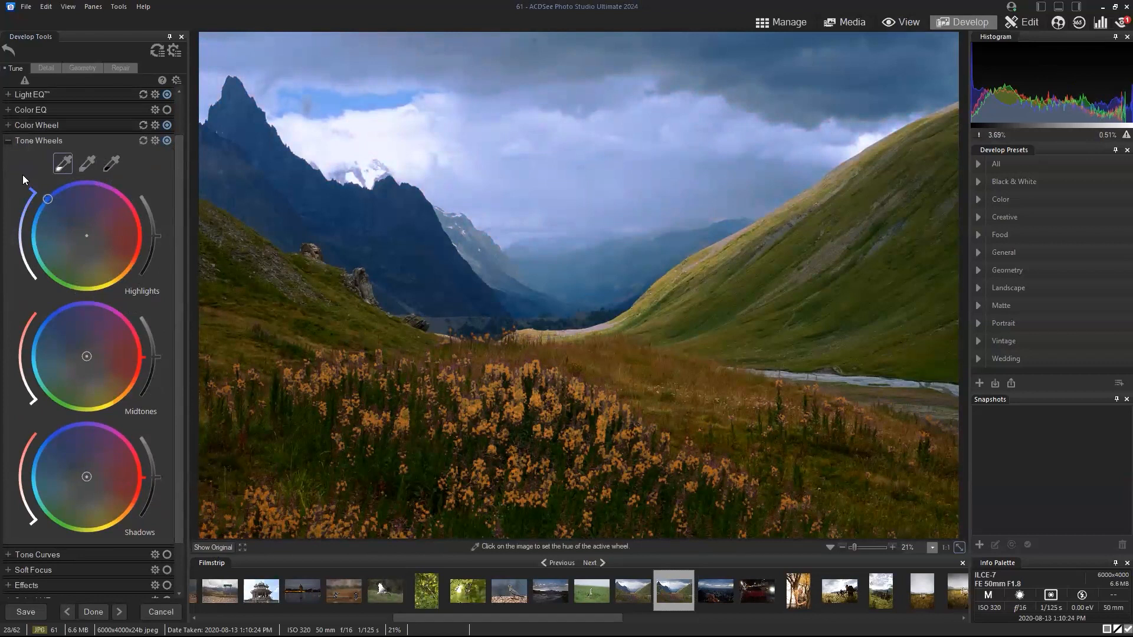
mouse_move(88, 357)
mouse_down()
mouse_move(98, 396)
mouse_move(86, 351)
mouse_move(44, 323)
mouse_move(72, 346)
mouse_up()
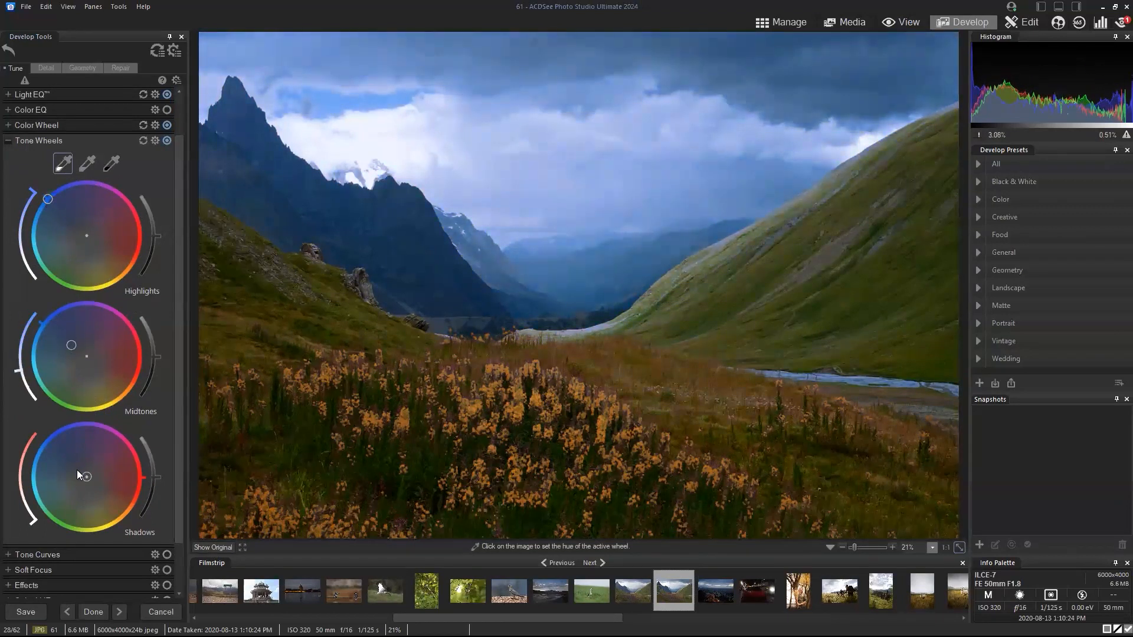
mouse_move(87, 478)
mouse_down()
mouse_move(110, 529)
mouse_move(121, 527)
mouse_move(162, 461)
mouse_move(104, 394)
mouse_move(48, 384)
mouse_move(5, 418)
mouse_move(19, 513)
mouse_move(68, 525)
mouse_move(107, 500)
mouse_move(94, 500)
mouse_up()
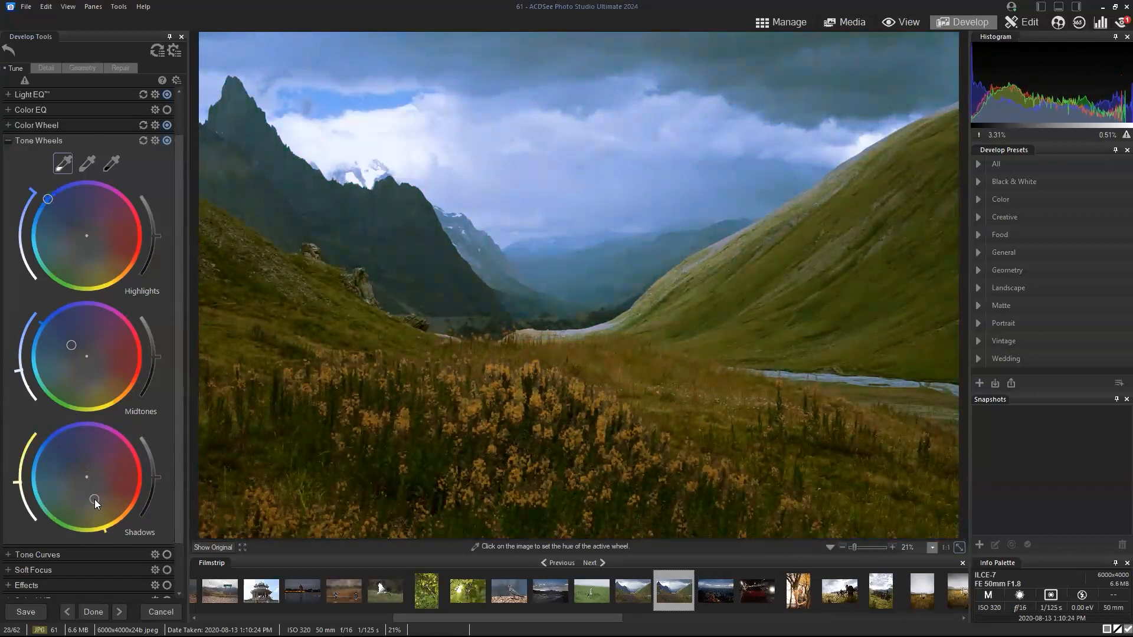
- Reset all the Tone Wheels adjustments and collapse their settings
drag(179, 423, 171, 324)
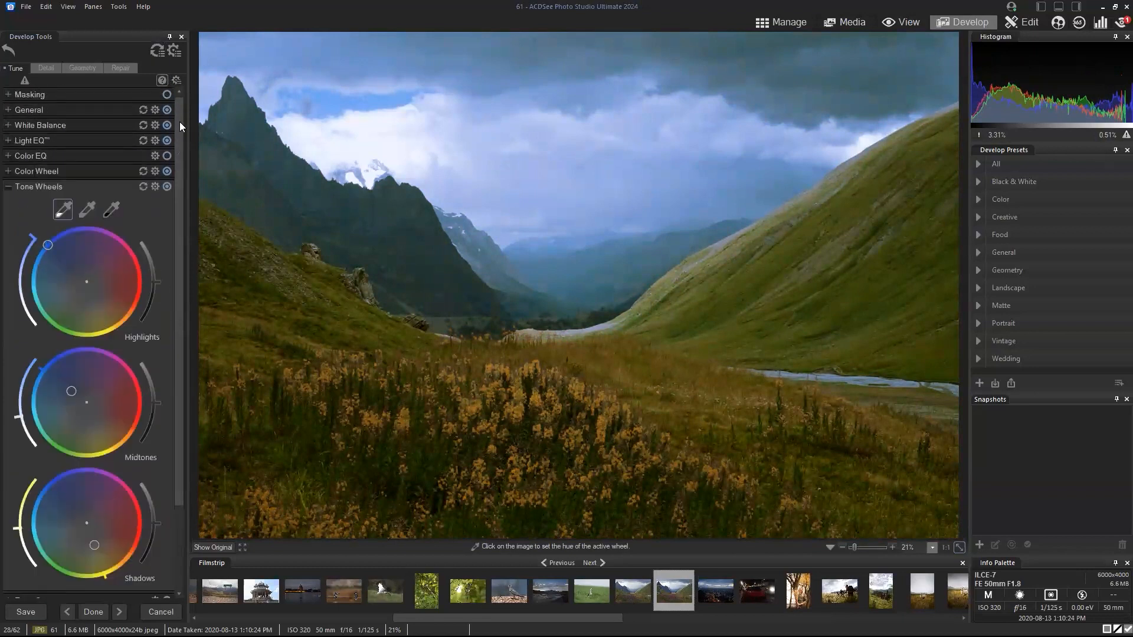
click(143, 189)
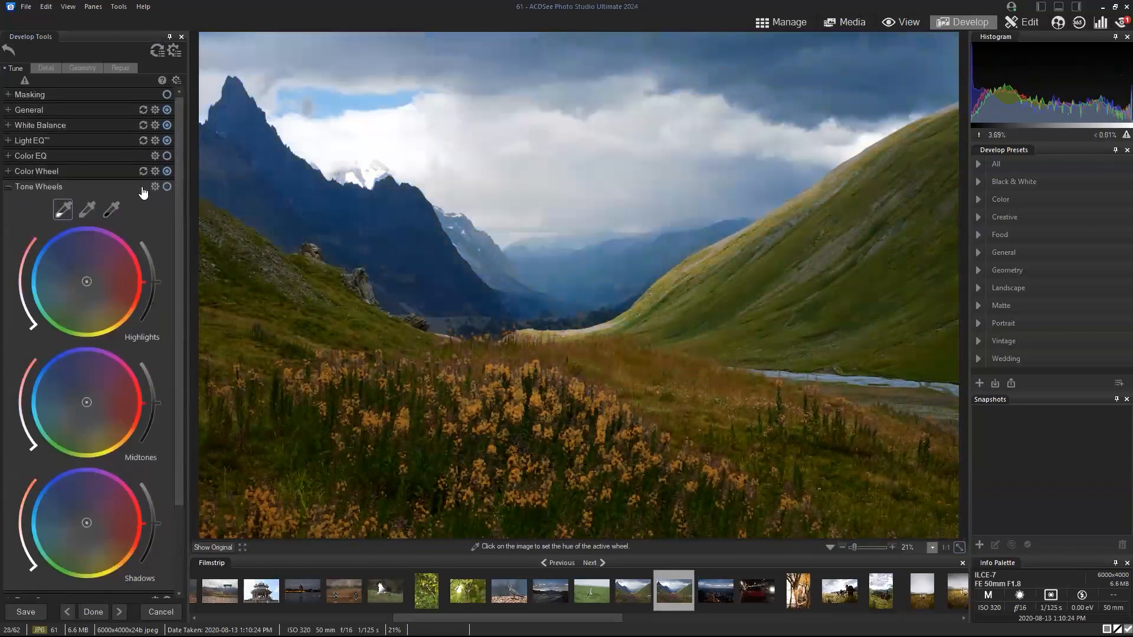
click(8, 189)
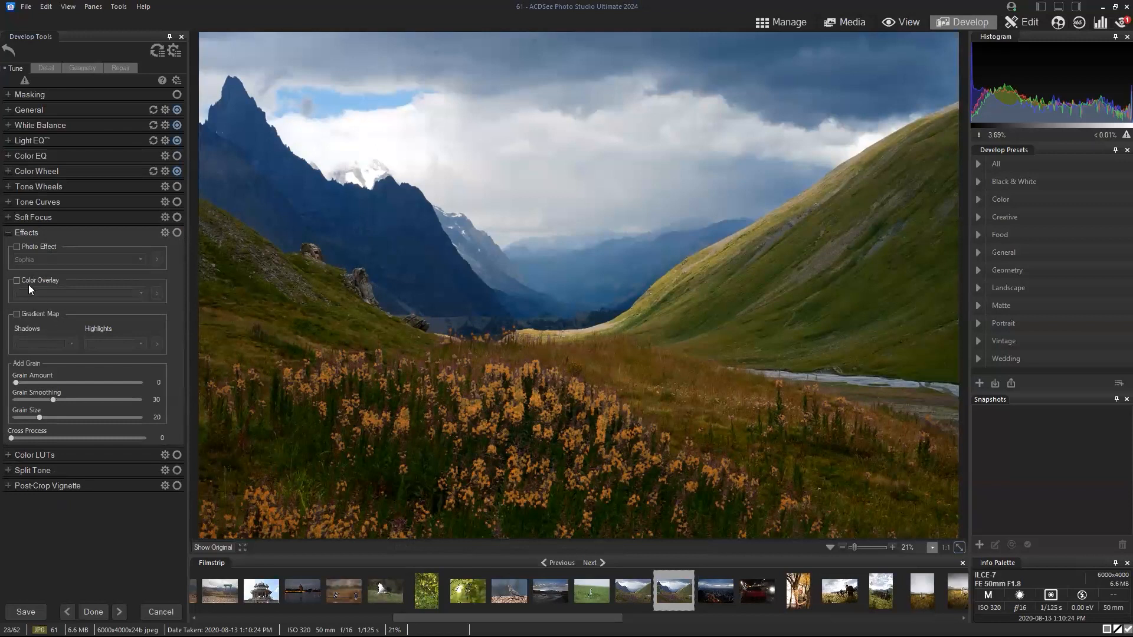
- Enable the photo effect and apply the Instant style to the landscape
click(17, 247)
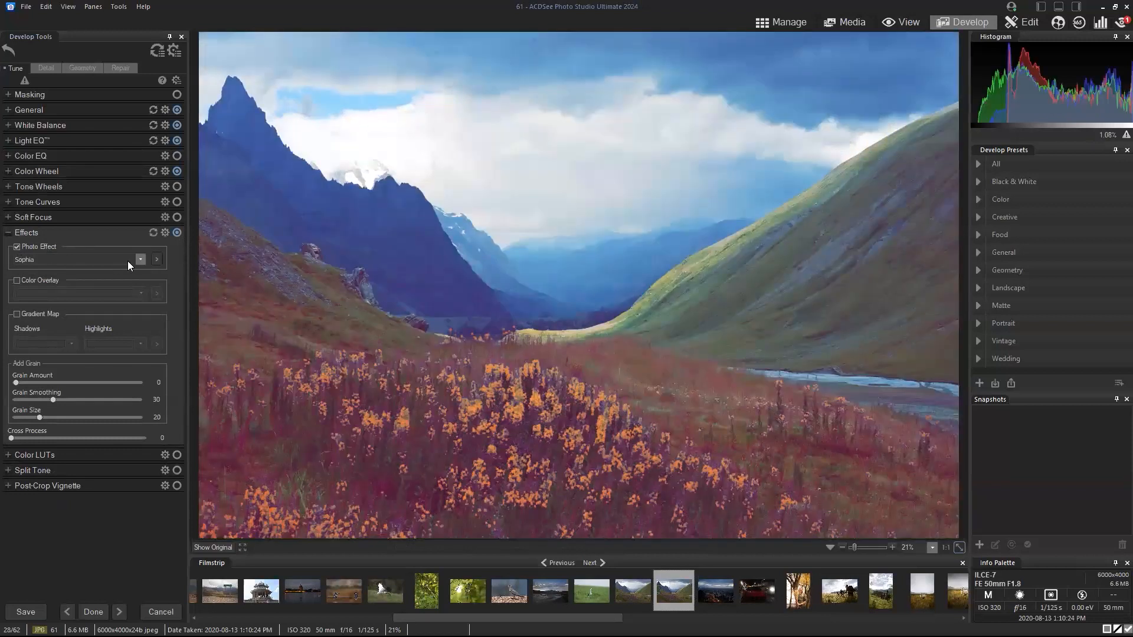
click(130, 259)
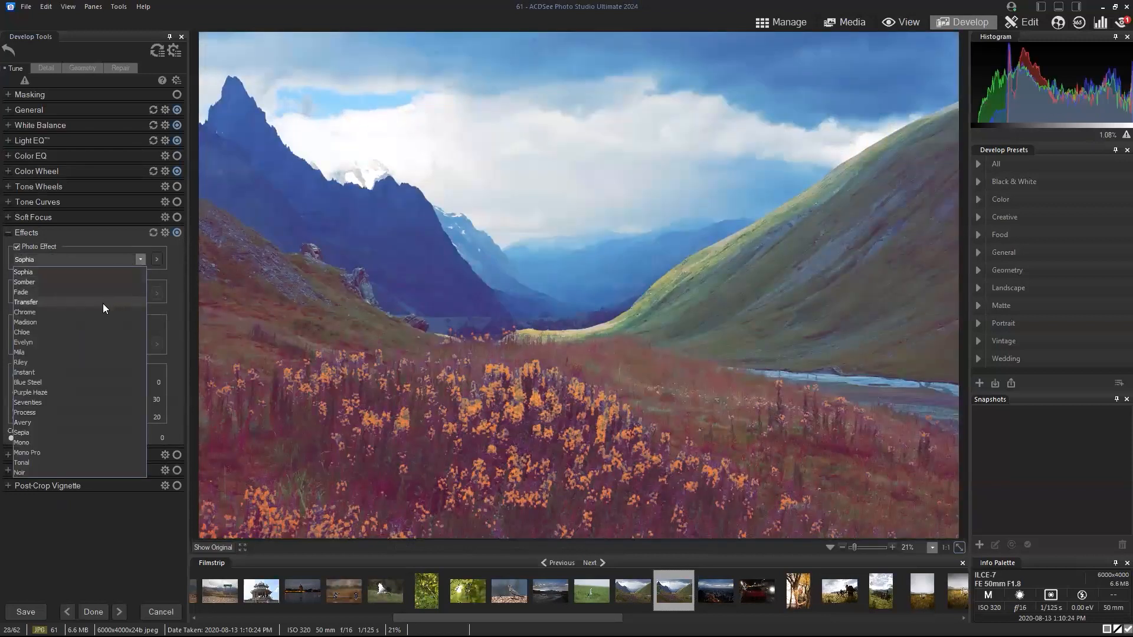
click(79, 369)
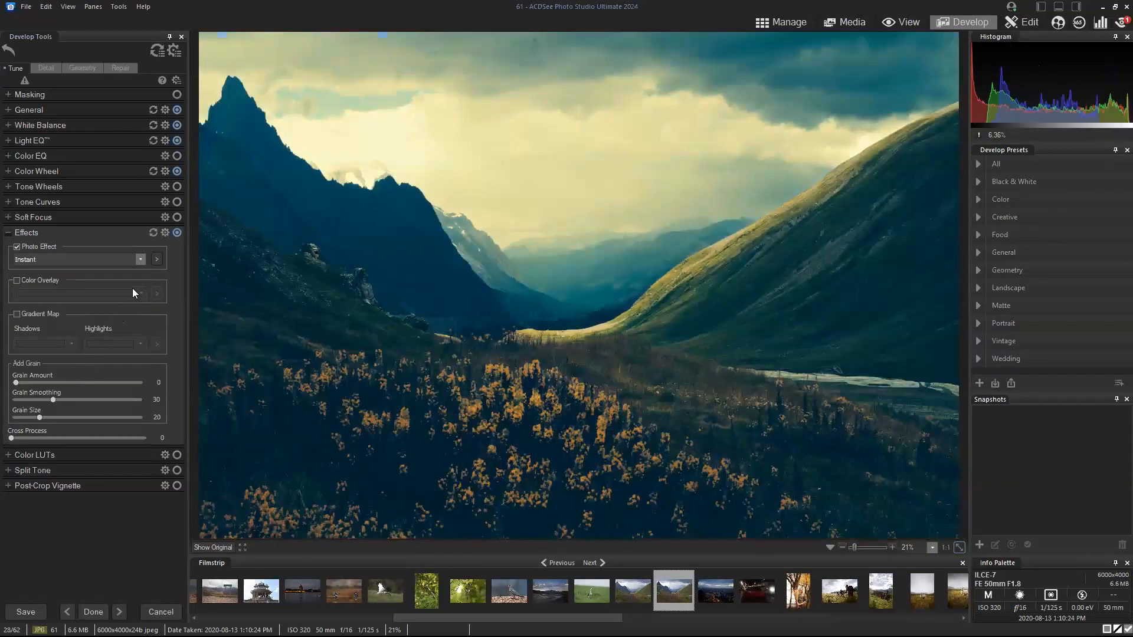
- Lower the Instant effect's opacity to 39 and keep its blend mode at Normal
click(158, 259)
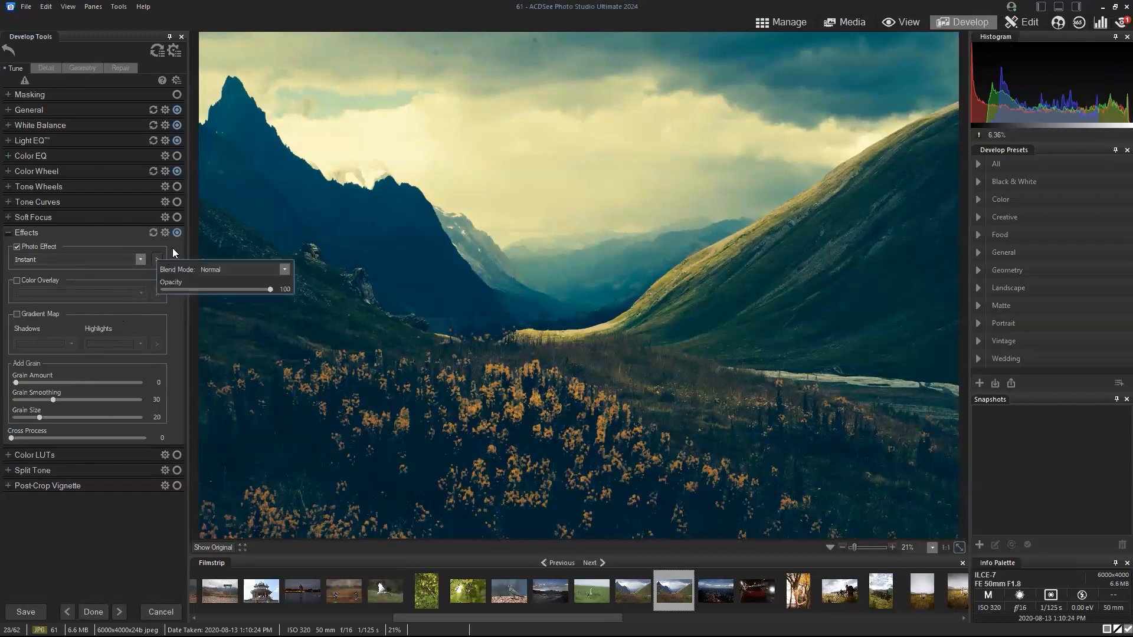
click(9, 459)
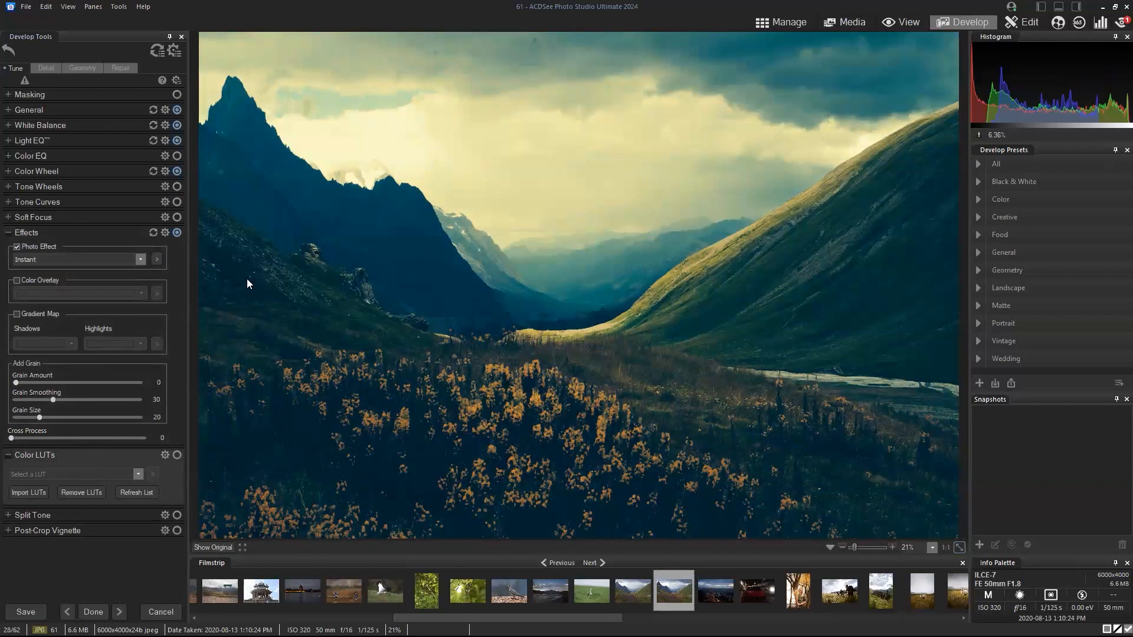
drag(223, 288, 207, 288)
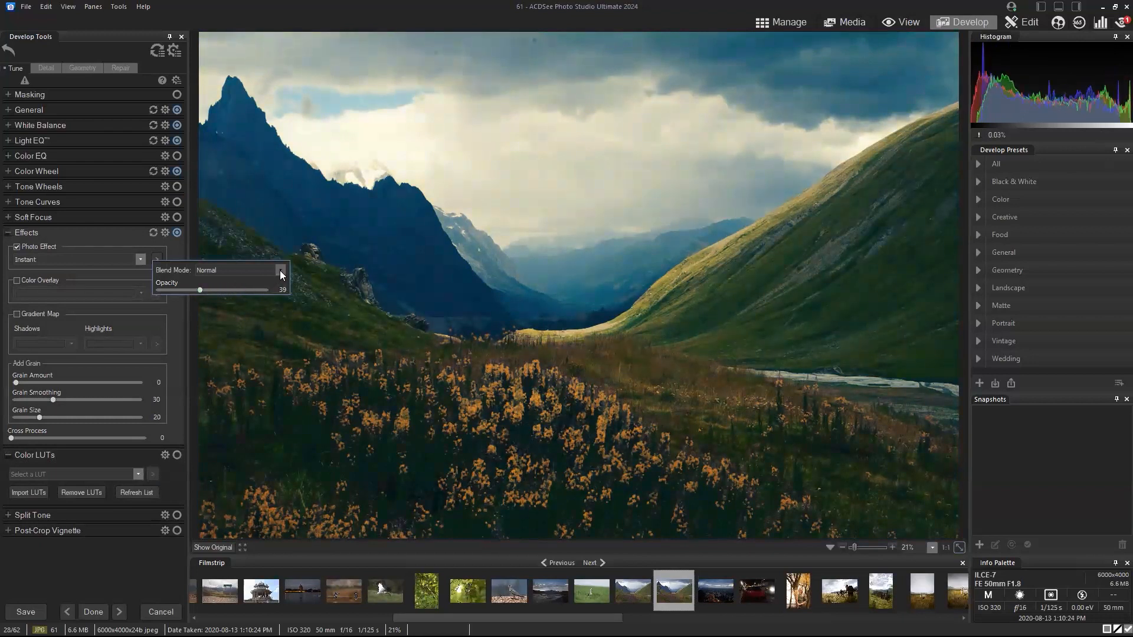
click(280, 271)
click(198, 270)
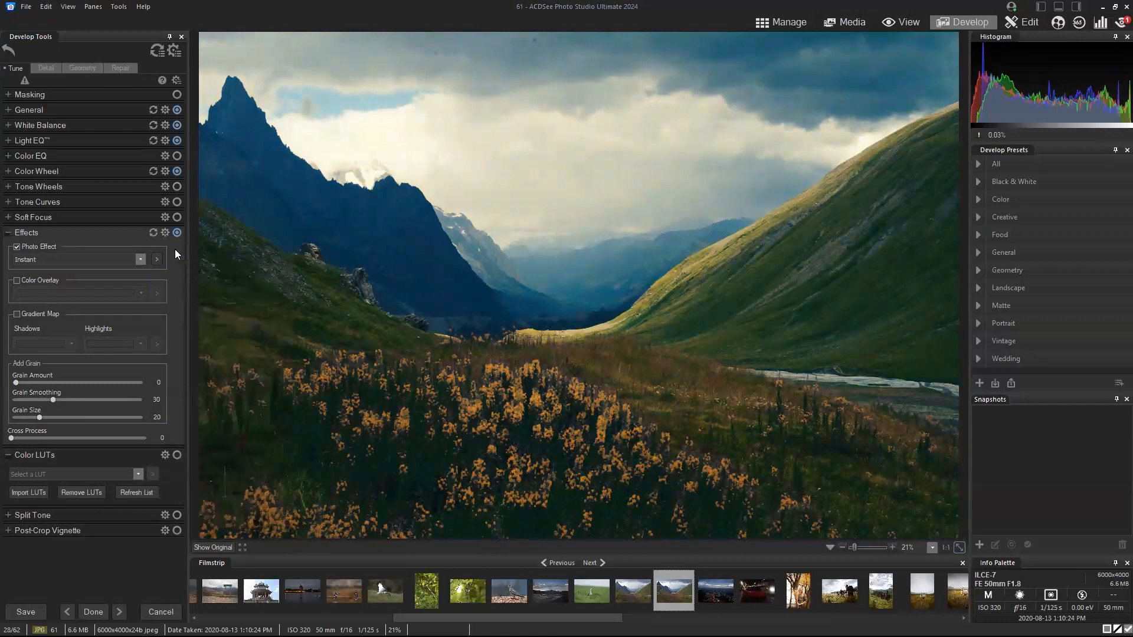
- Turn off the photo effect and reset the Effects adjustments
click(17, 248)
click(153, 234)
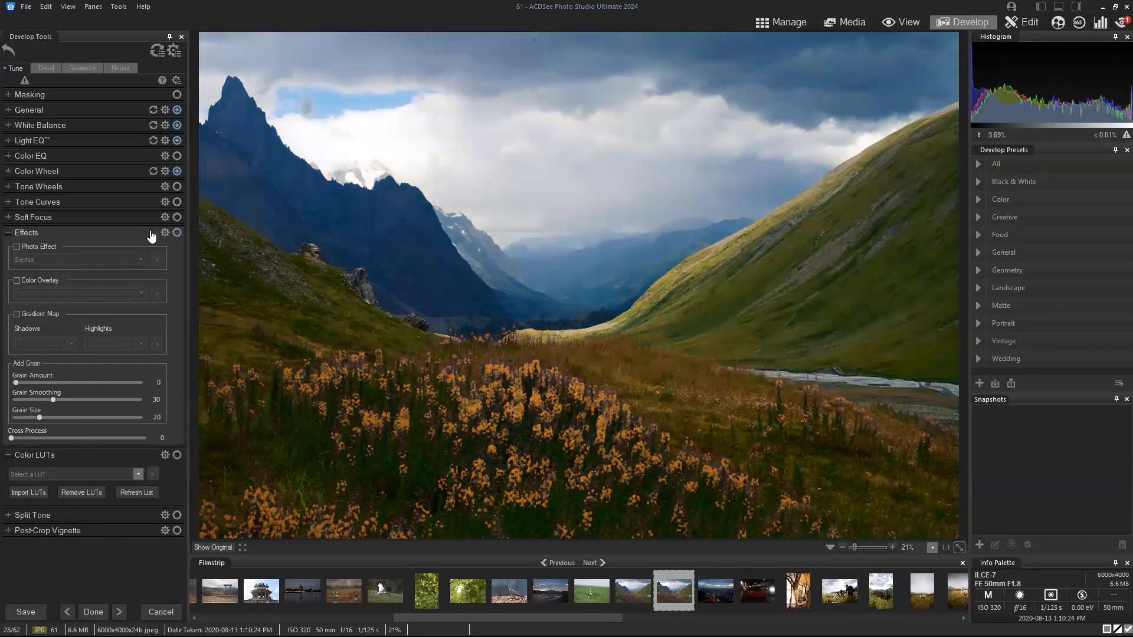
- Try the Evelyn and Instant photo effects on the landscape and turn the photo effect off again
click(139, 474)
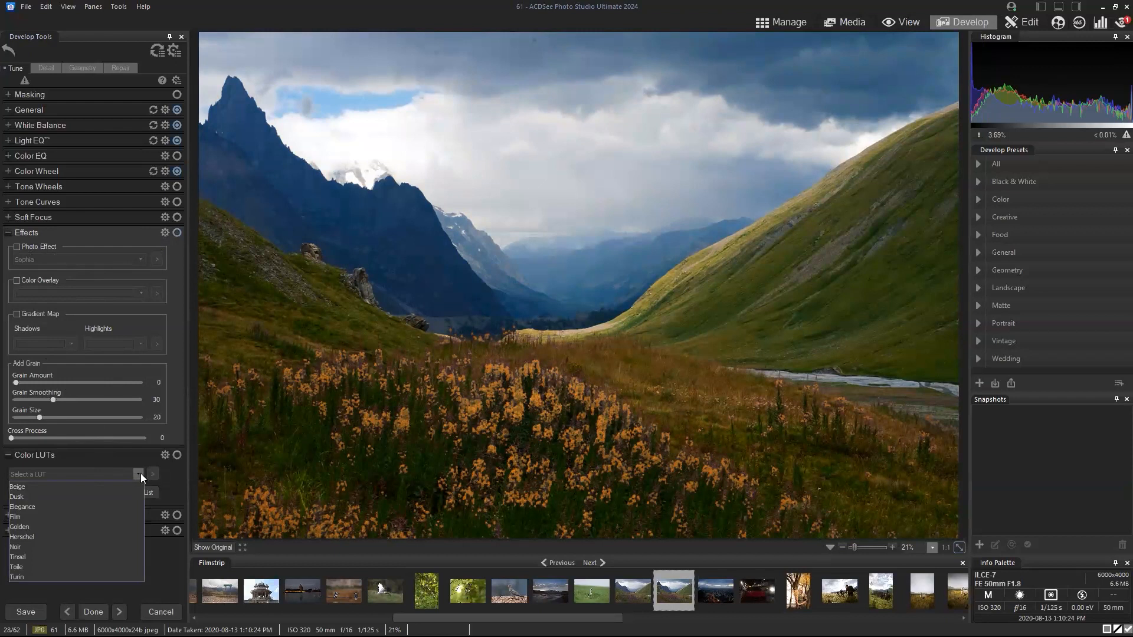
click(47, 246)
click(44, 245)
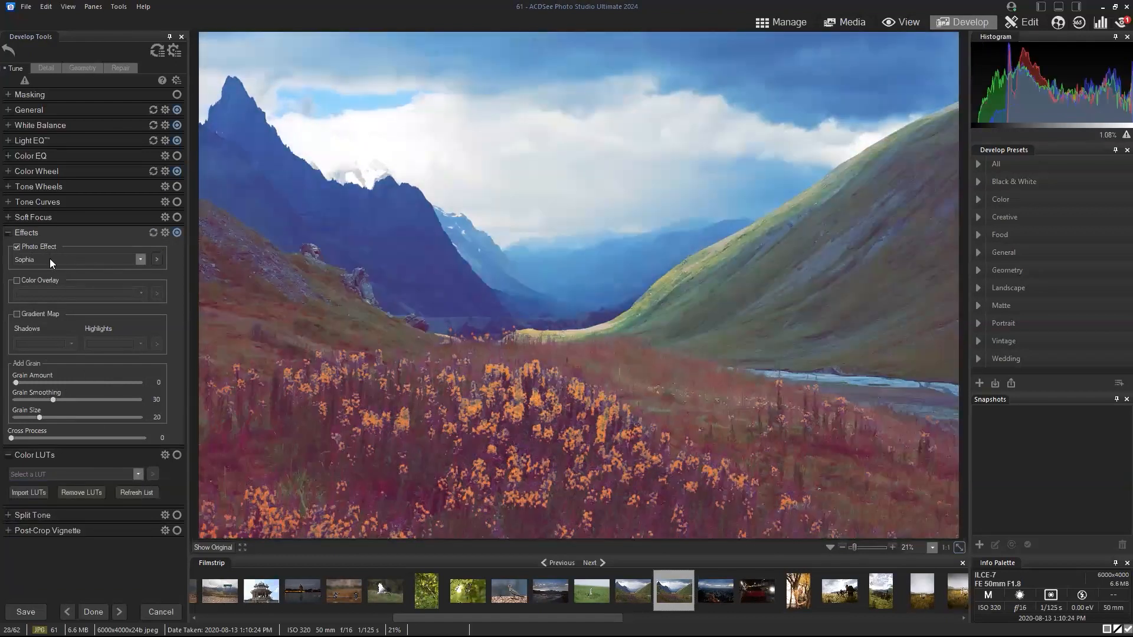
click(50, 260)
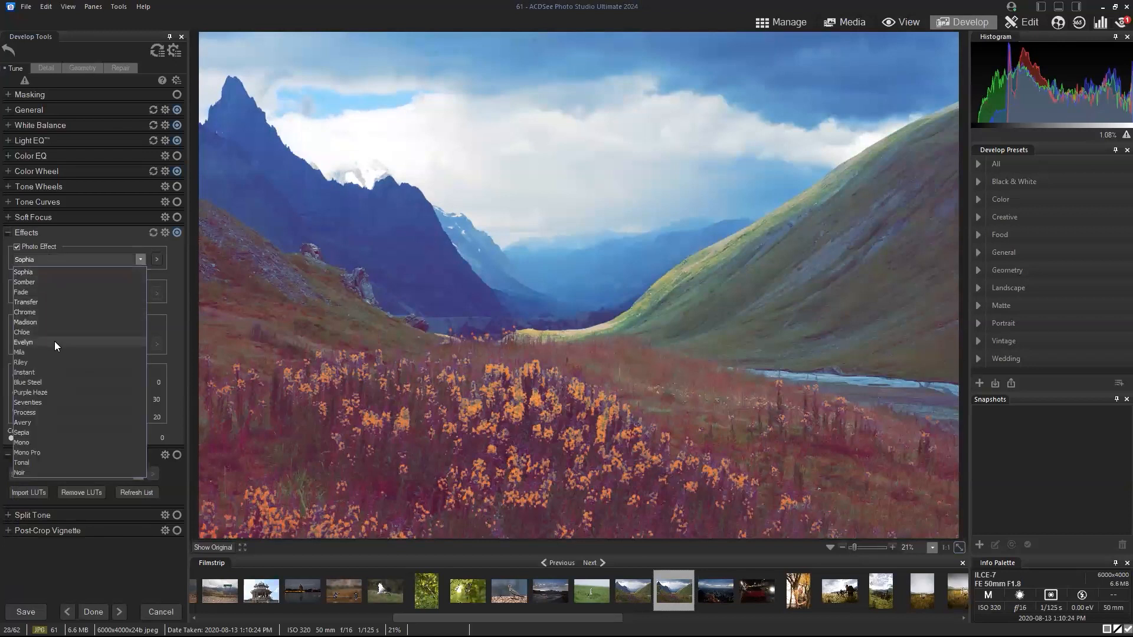
click(54, 344)
click(68, 259)
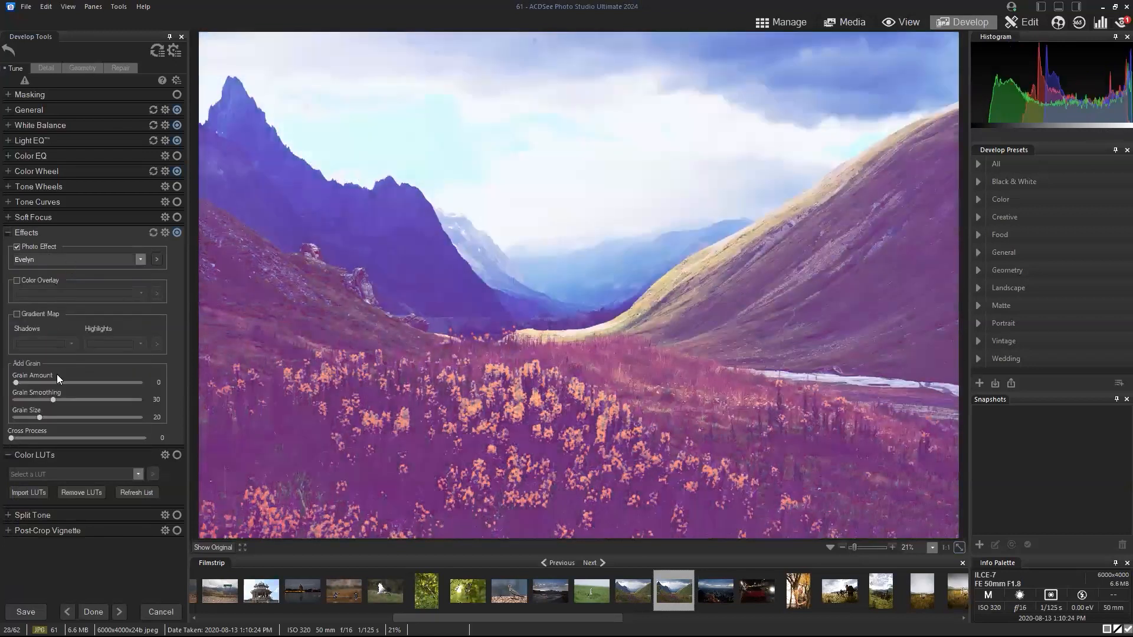
click(57, 374)
click(17, 247)
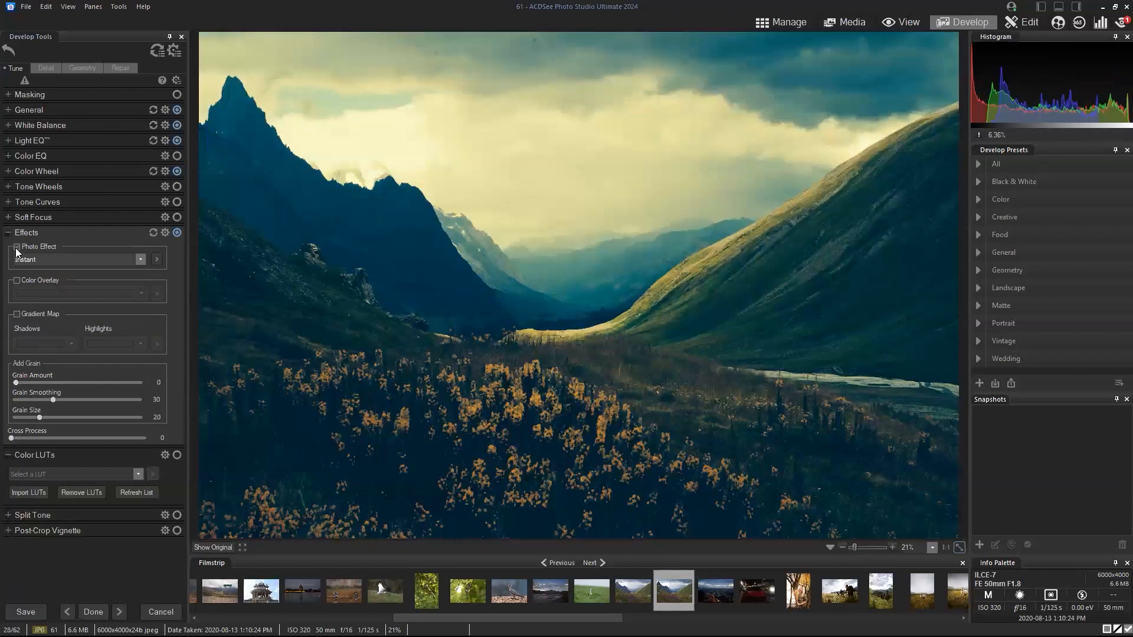
- Try the Beige, Dusk and Elegance color LUTs on the photo and settle on Film
click(53, 475)
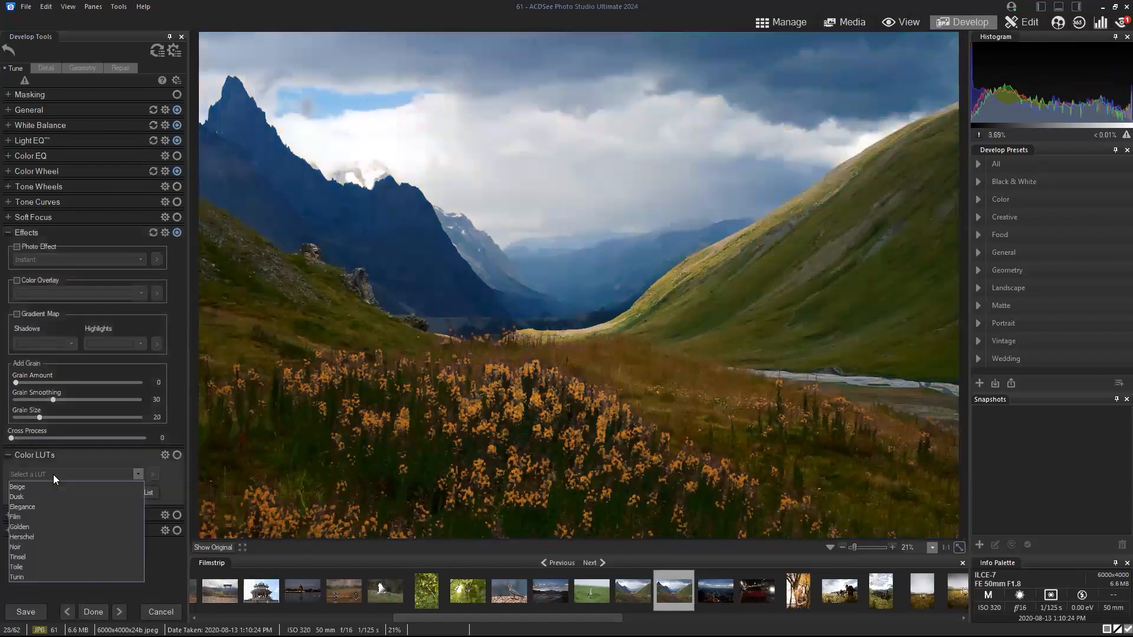
click(50, 489)
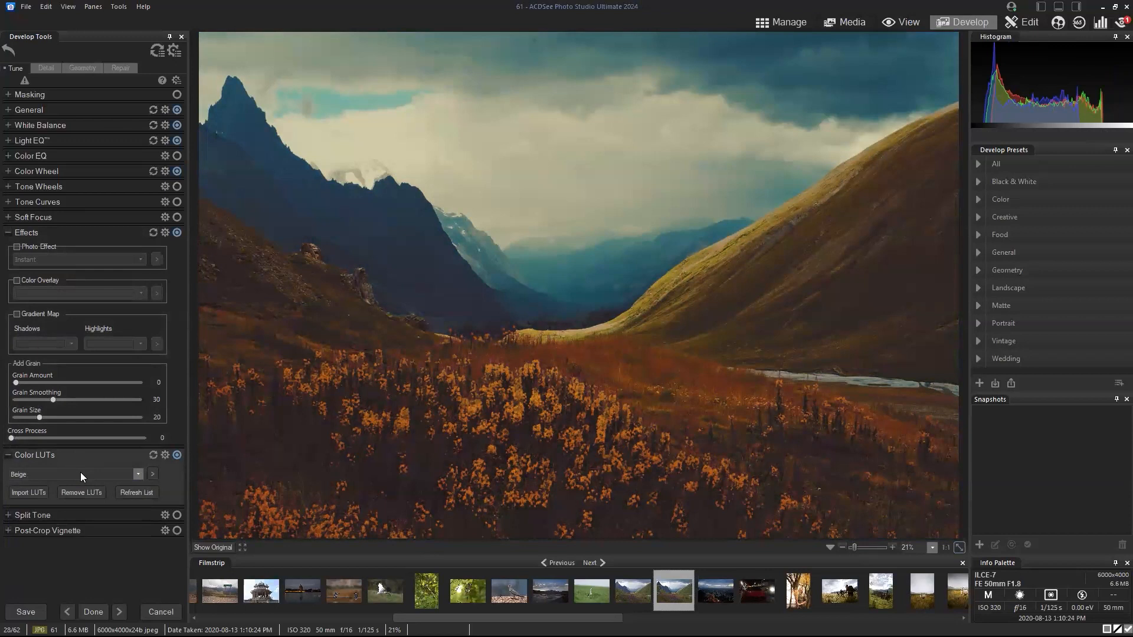
click(80, 475)
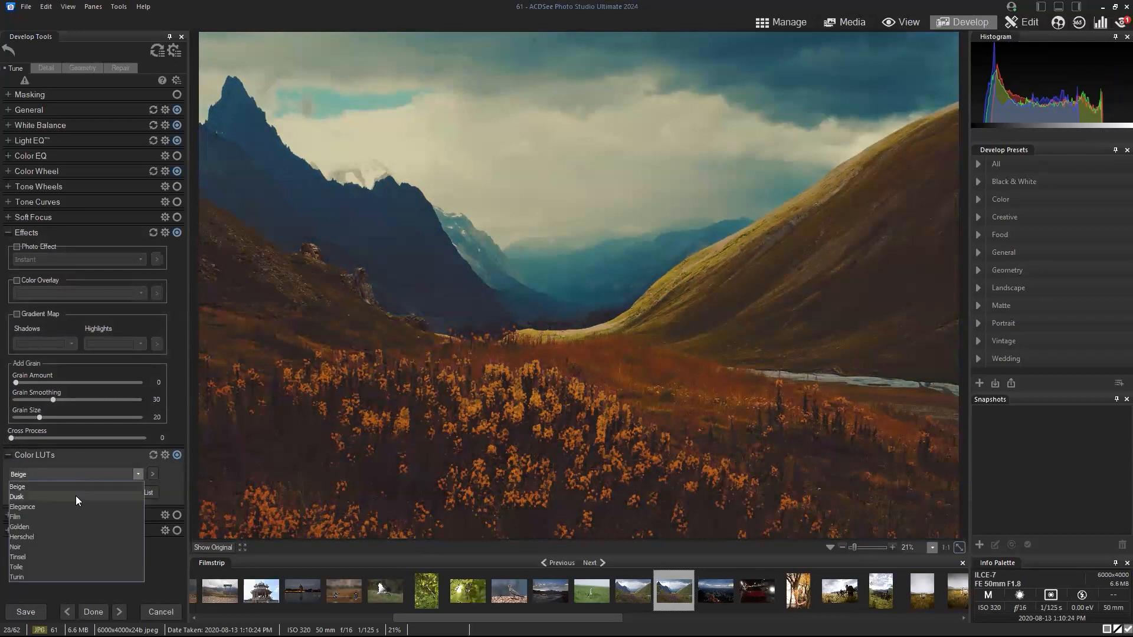
click(76, 496)
click(88, 474)
click(80, 509)
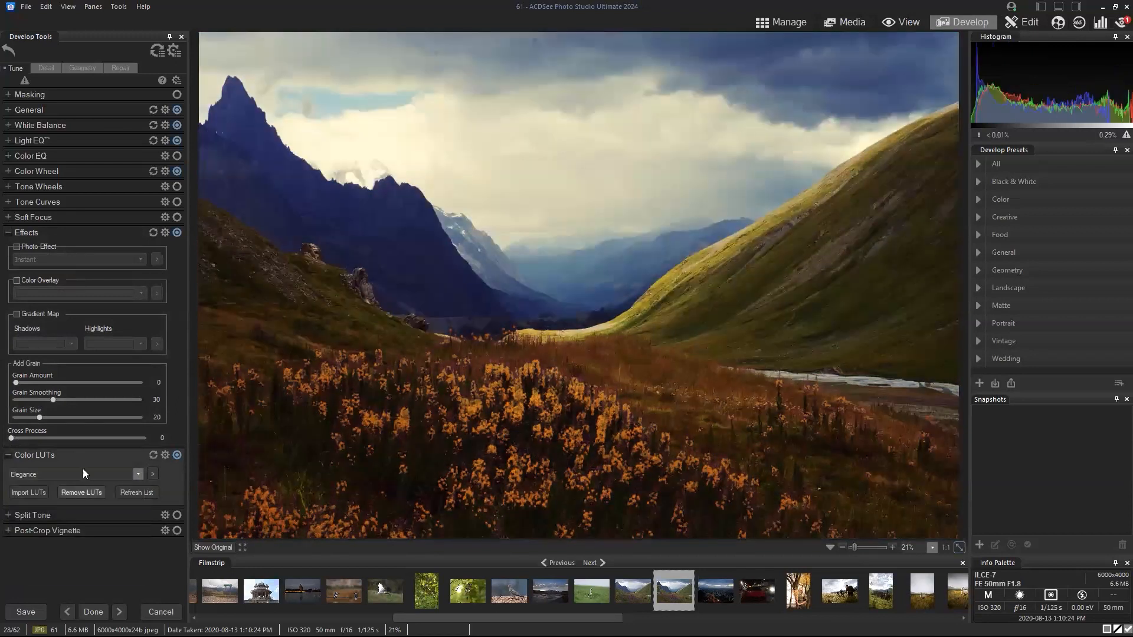
click(83, 473)
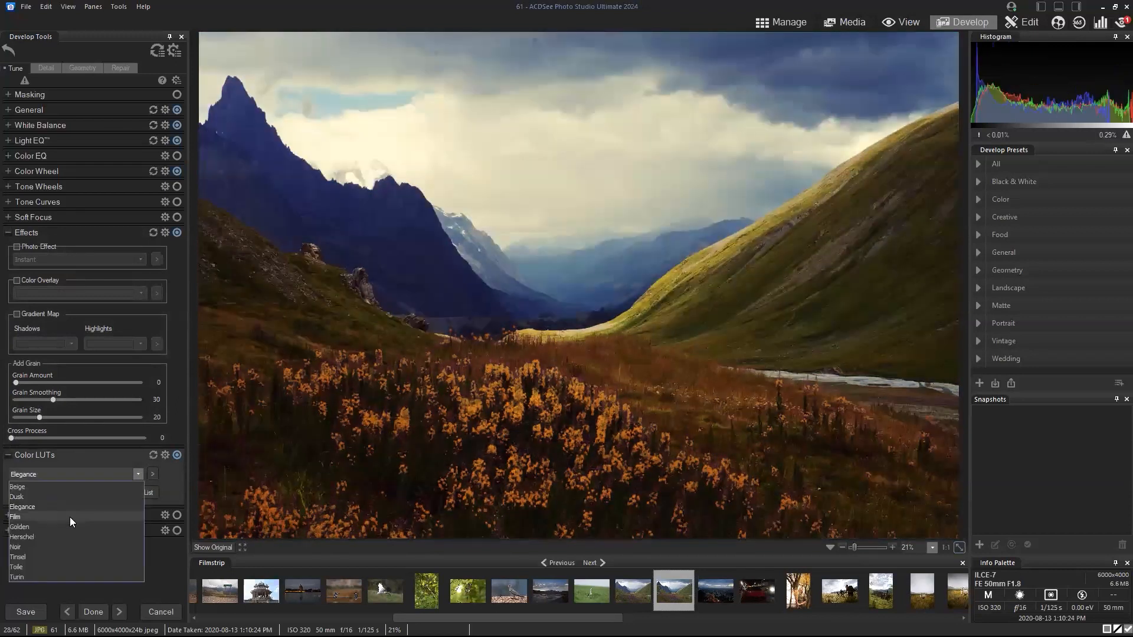
click(63, 517)
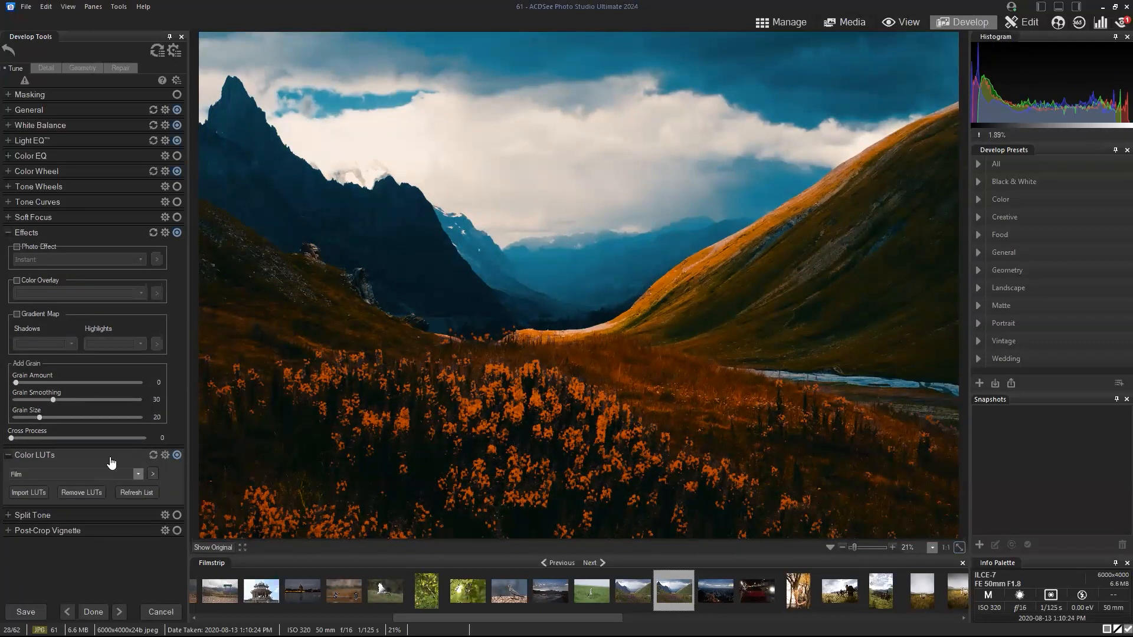
- Compare the photo without its LUT and with the Instant photo effect, and restore only the Film LUT
click(177, 456)
click(176, 235)
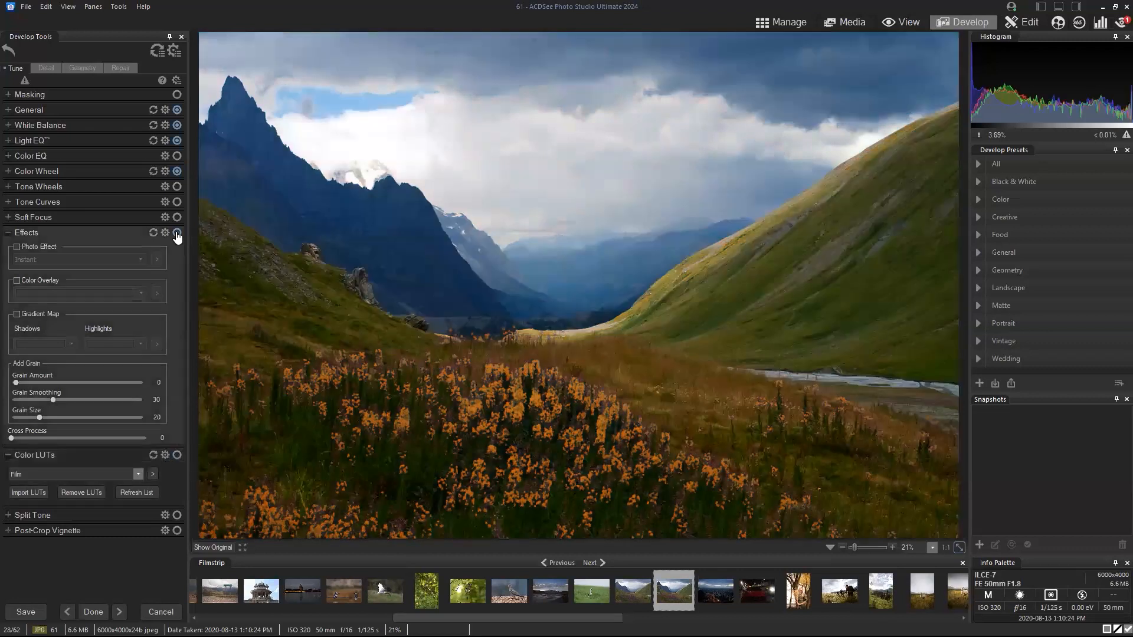
click(17, 247)
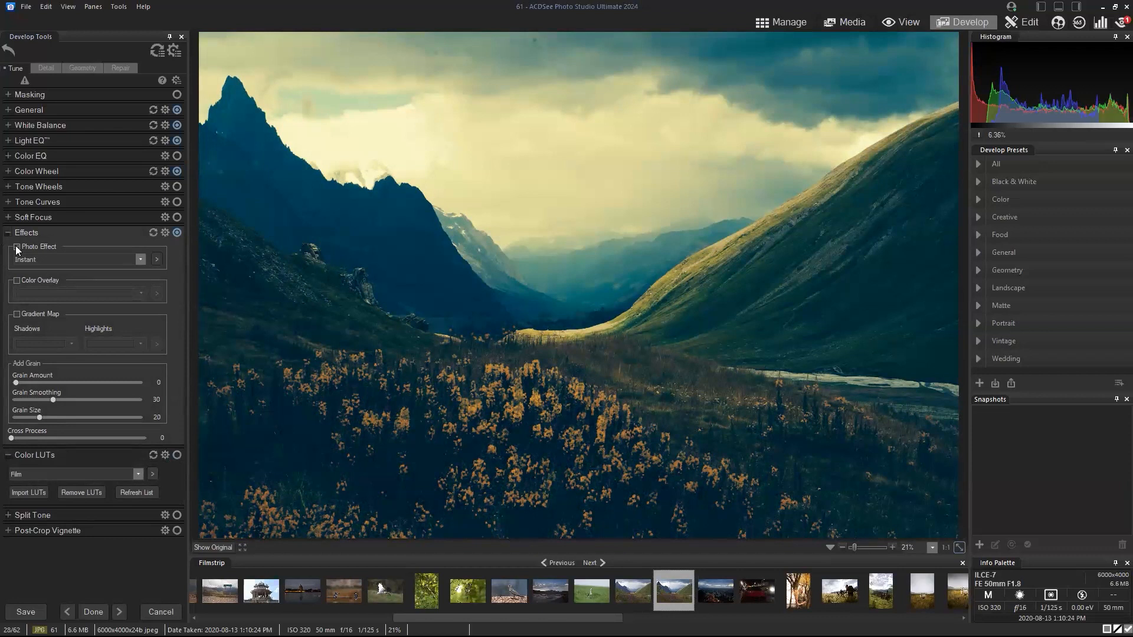
click(17, 247)
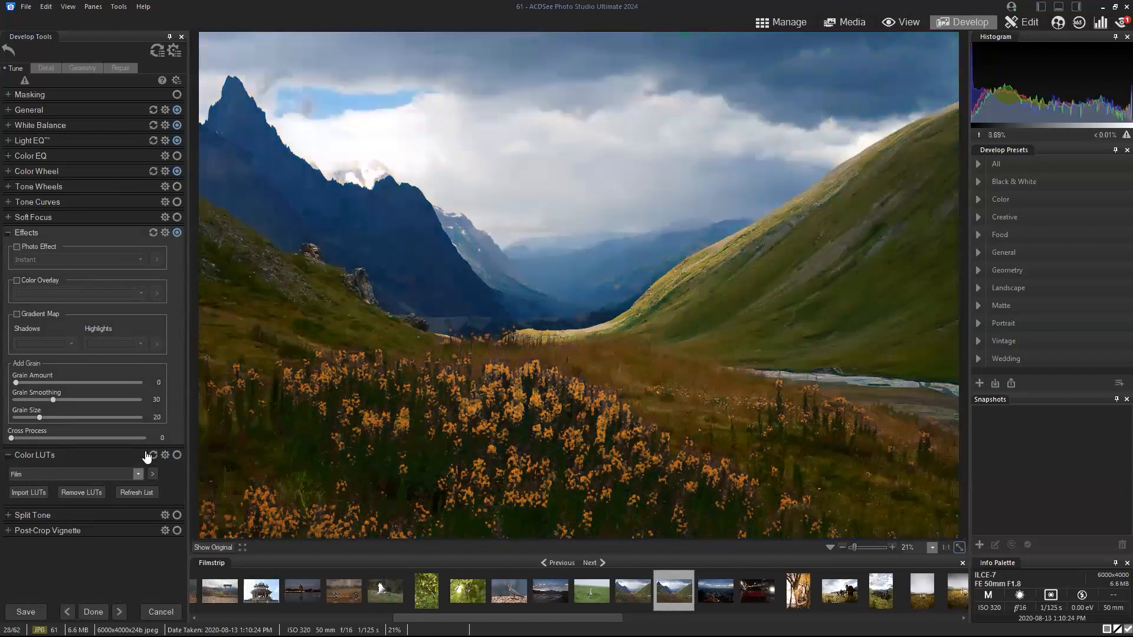
click(177, 455)
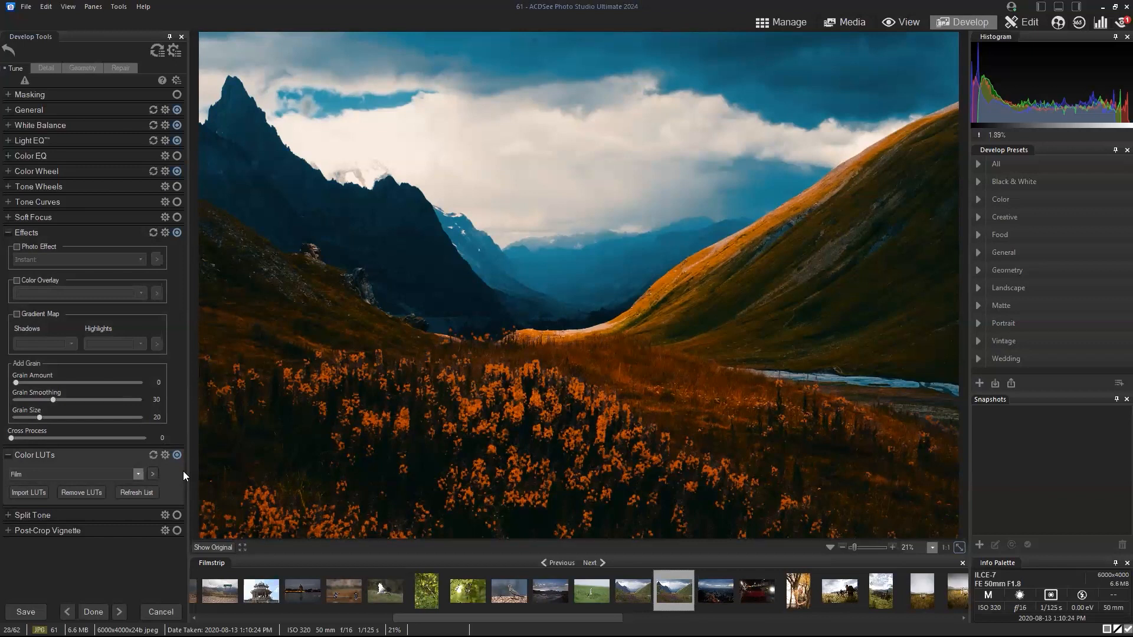
- Compare the Elegance color LUT with Film and leave Film applied
click(134, 477)
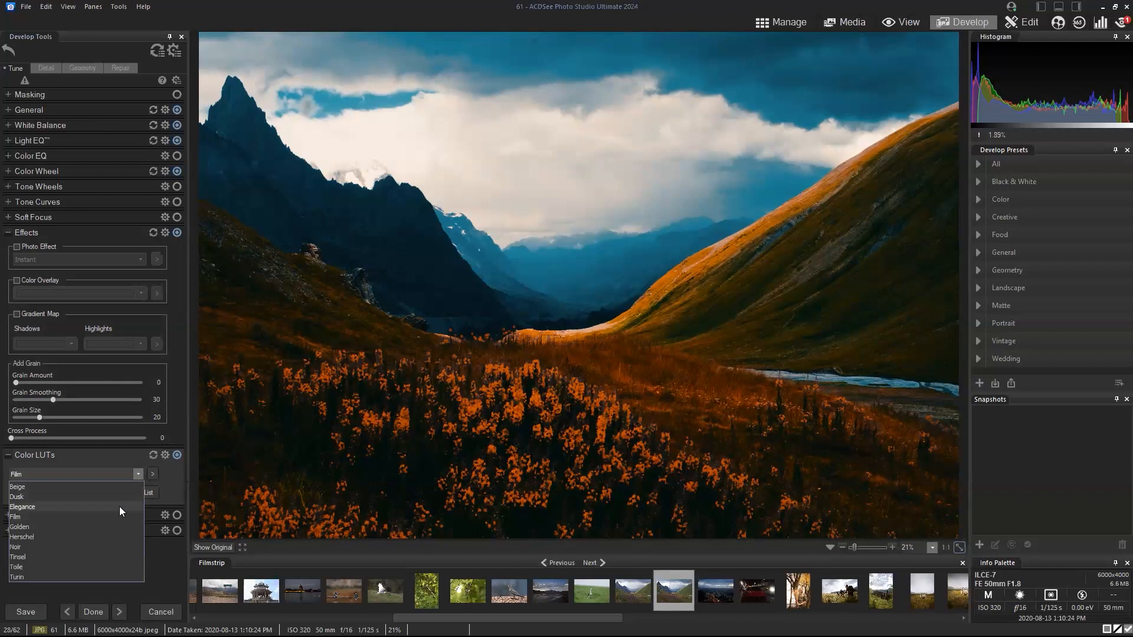
click(121, 505)
click(137, 473)
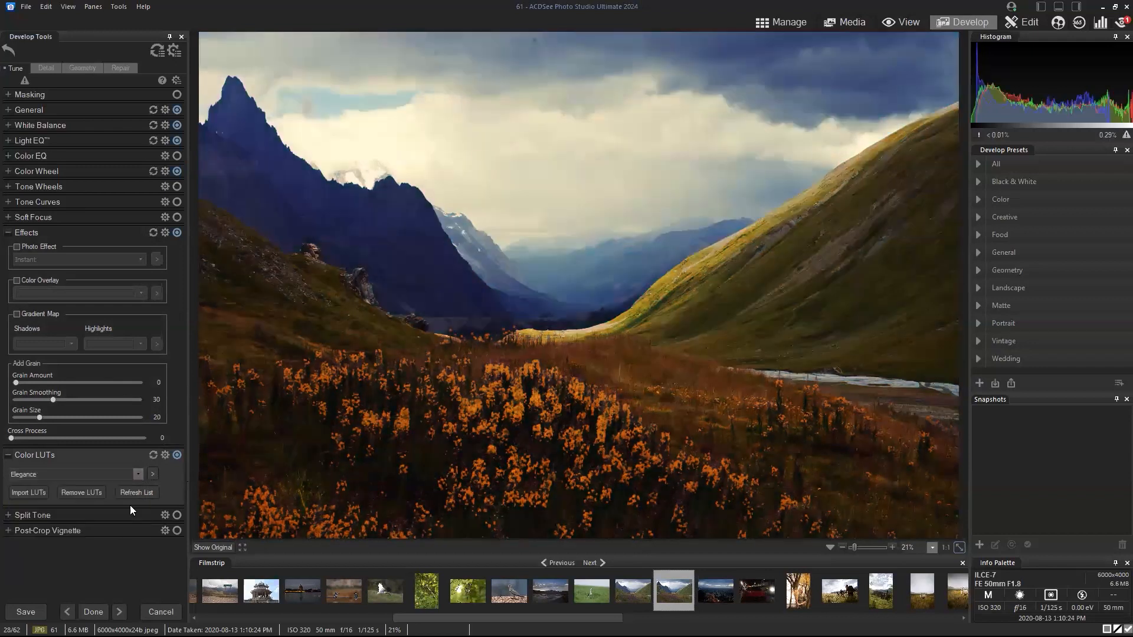
click(128, 516)
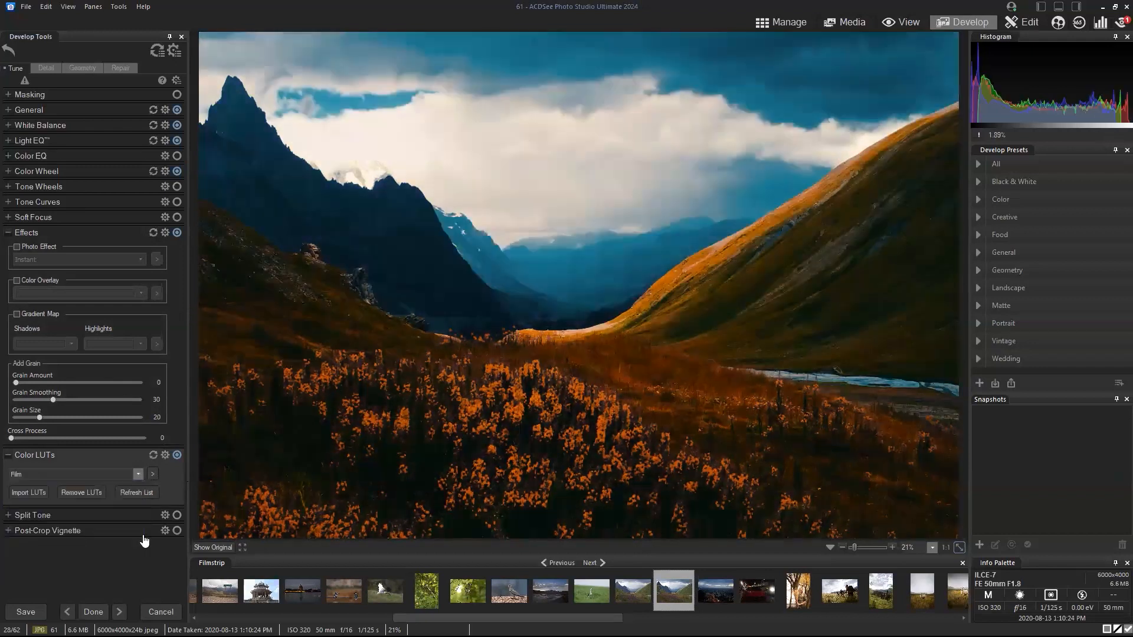
- Reduce the Film LUT's opacity to 93 and compare the edited photo with the original
click(154, 474)
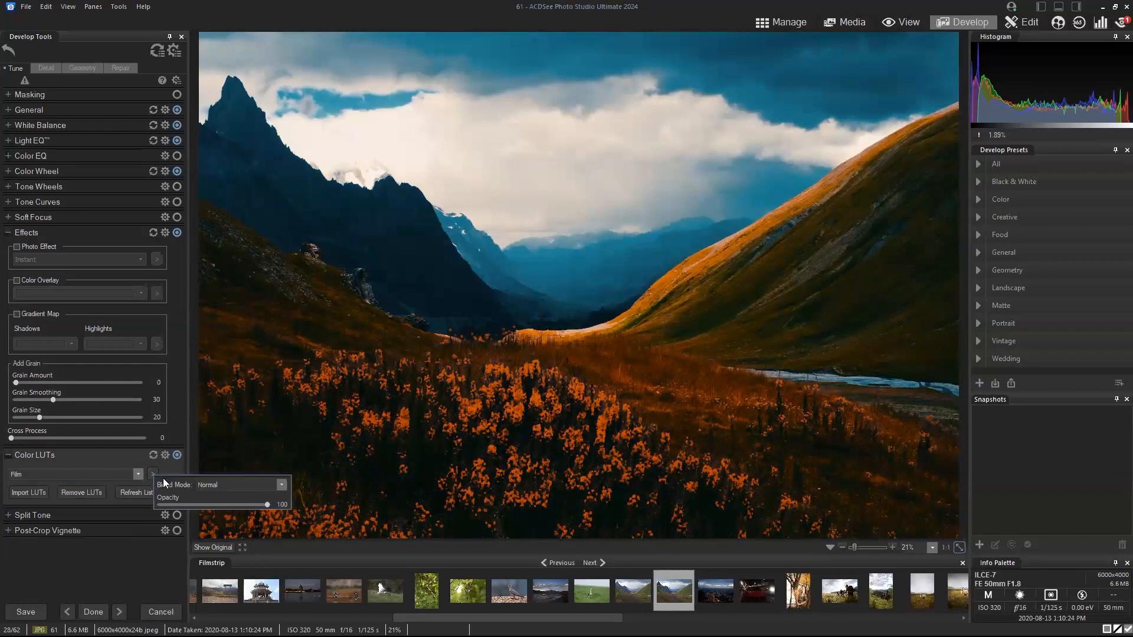
mouse_move(268, 505)
mouse_down()
mouse_move(149, 506)
mouse_move(260, 508)
mouse_up()
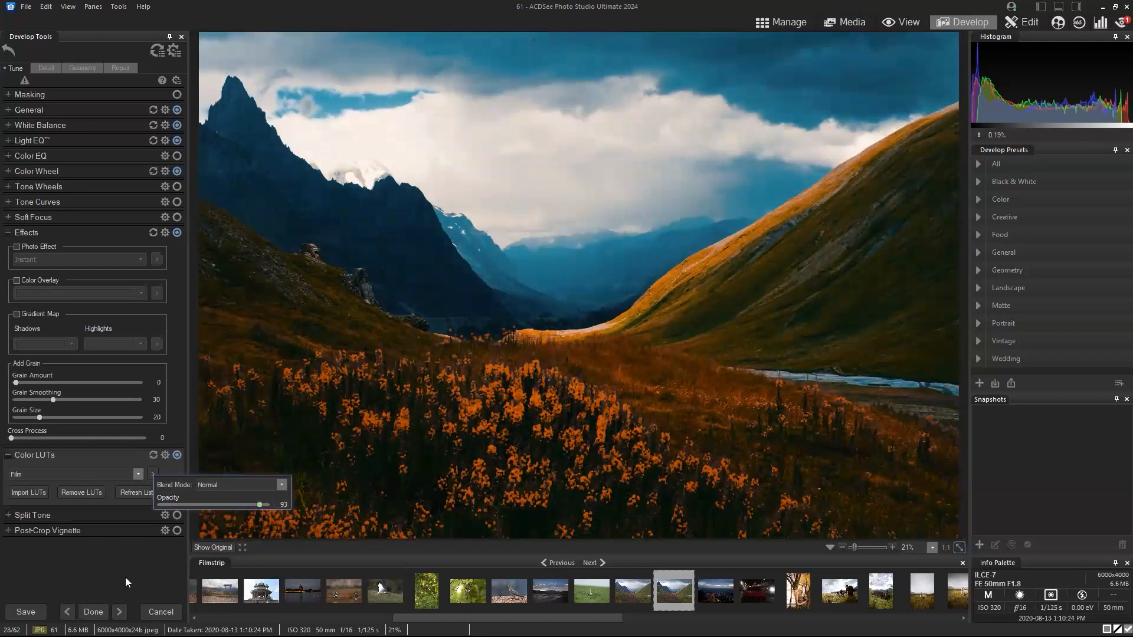
click(126, 577)
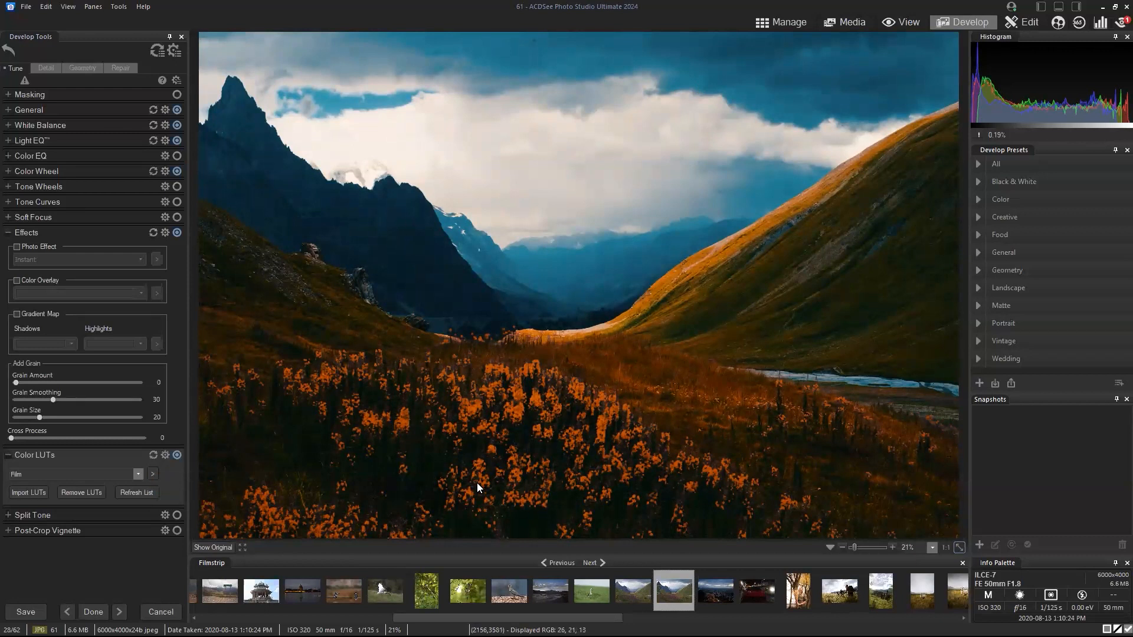
click(219, 545)
click(8, 234)
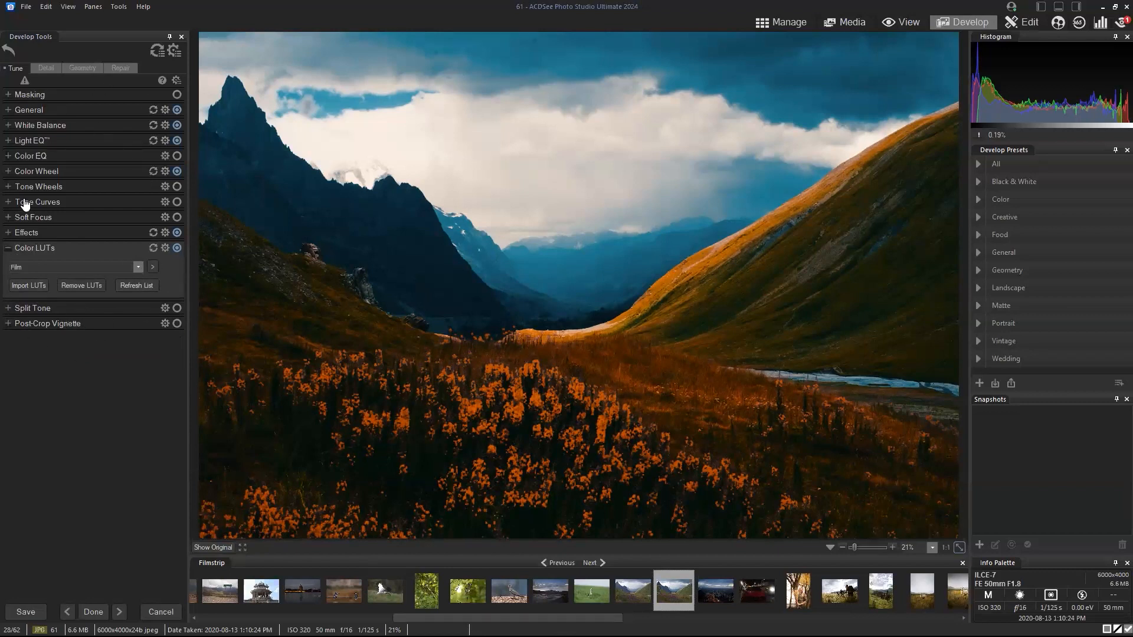
- Review both Color Wheel ranges and compare the flowers with and without the Color Wheel adjustment and against the original photo
click(10, 173)
click(10, 157)
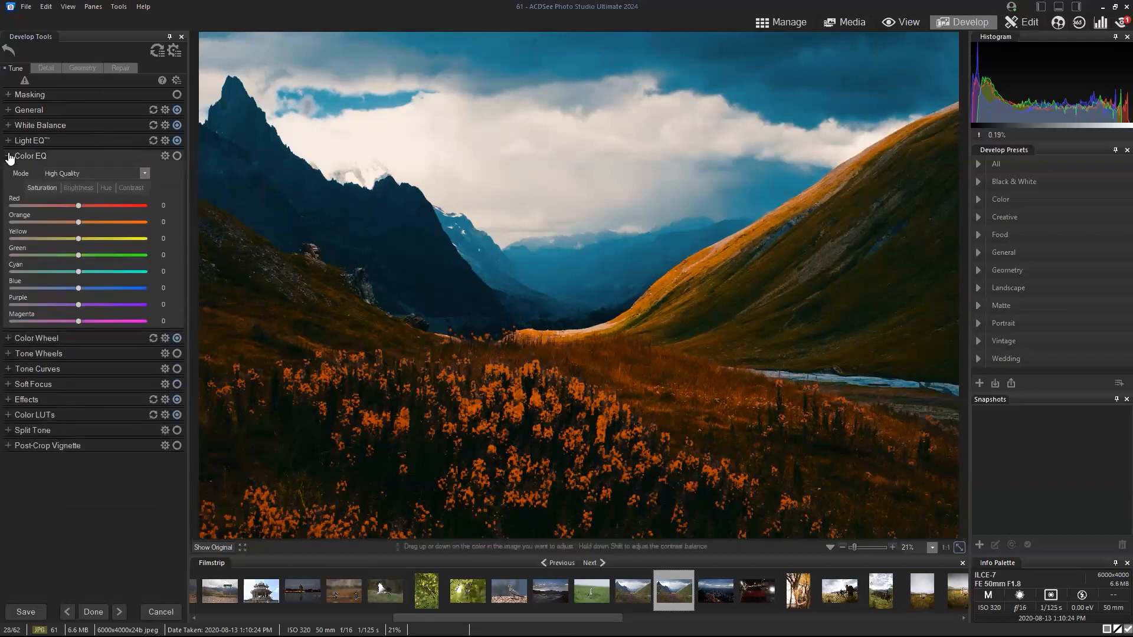
click(8, 156)
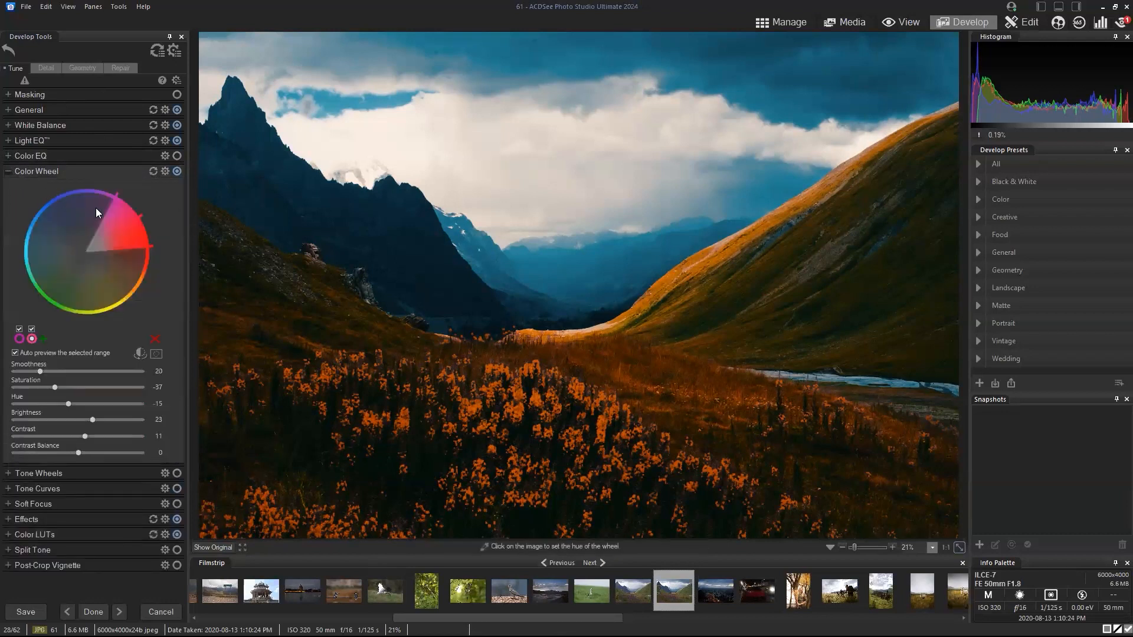
drag(80, 387, 54, 386)
click(177, 171)
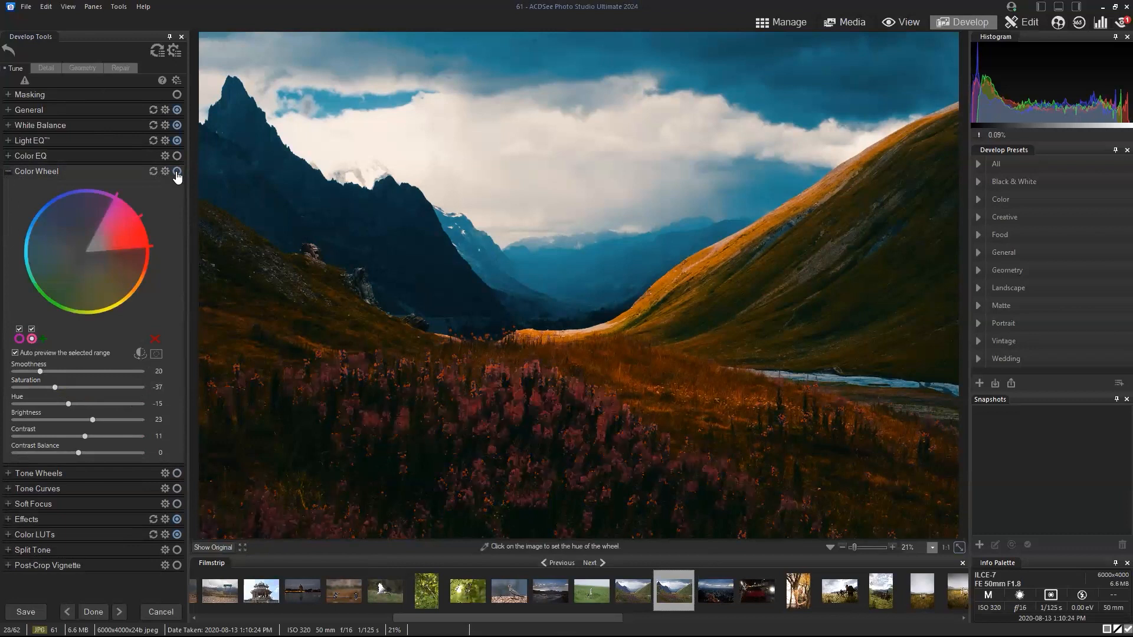
click(177, 172)
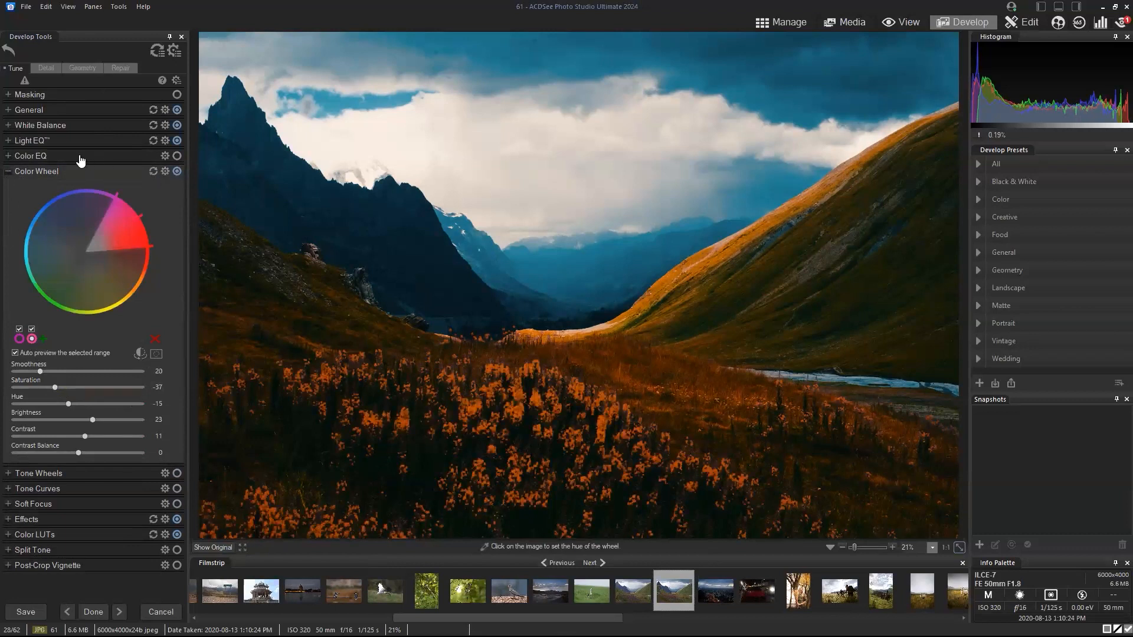
click(19, 339)
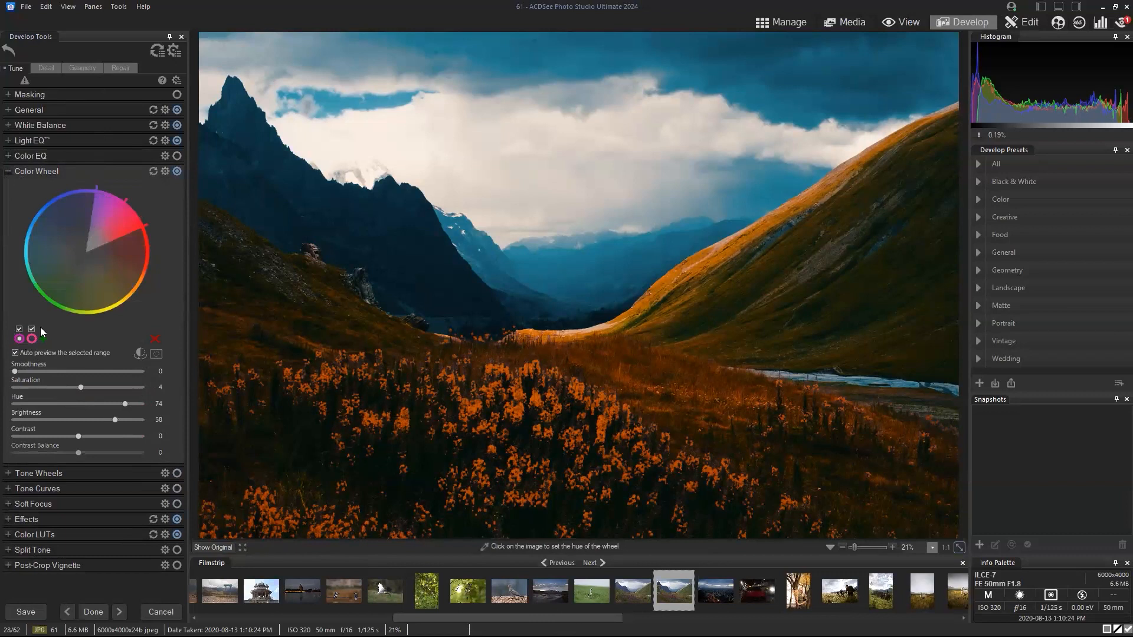
click(177, 172)
click(177, 172)
click(214, 547)
drag(209, 553, 209, 553)
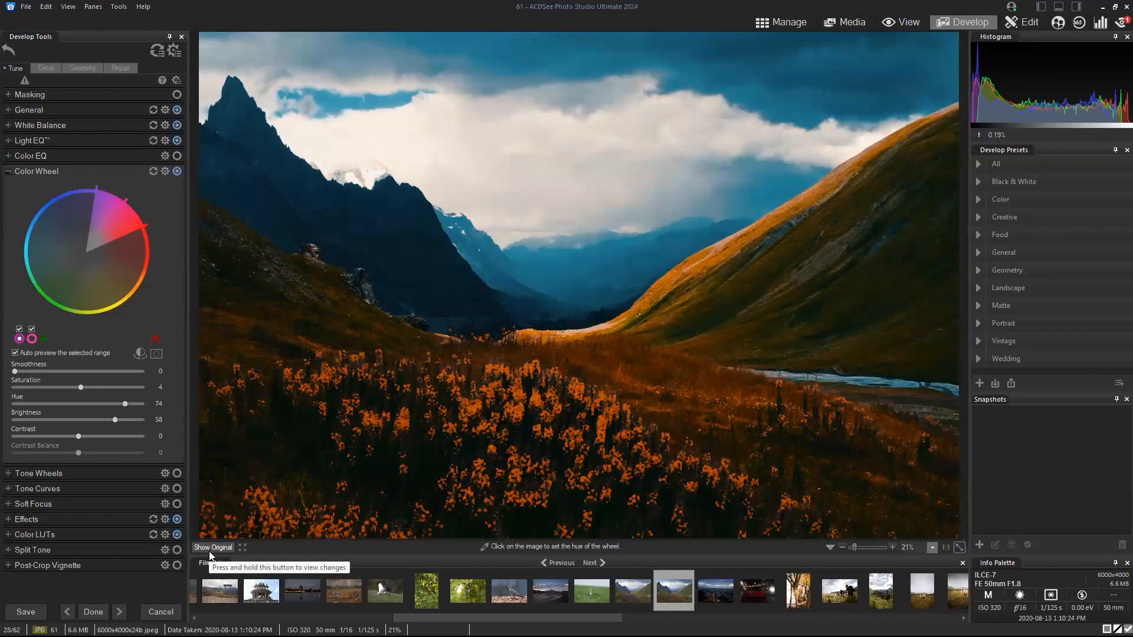
- Switch from the edited JPEG to the unedited RAW version of the mountain valley photo in Develop mode
click(780, 23)
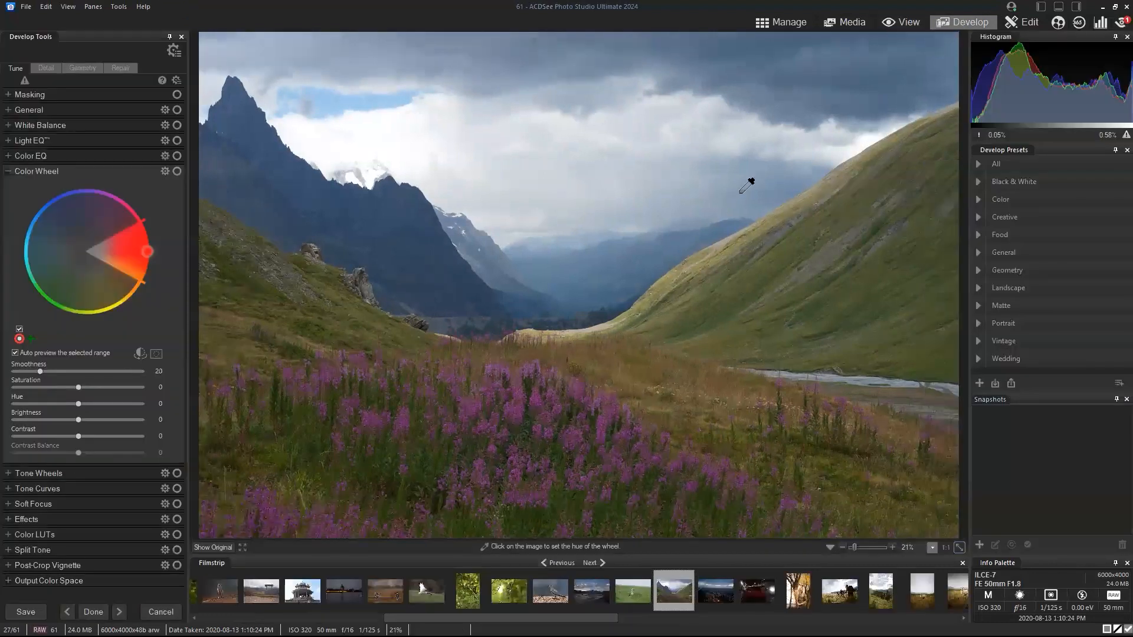
click(740, 192)
click(9, 98)
click(9, 96)
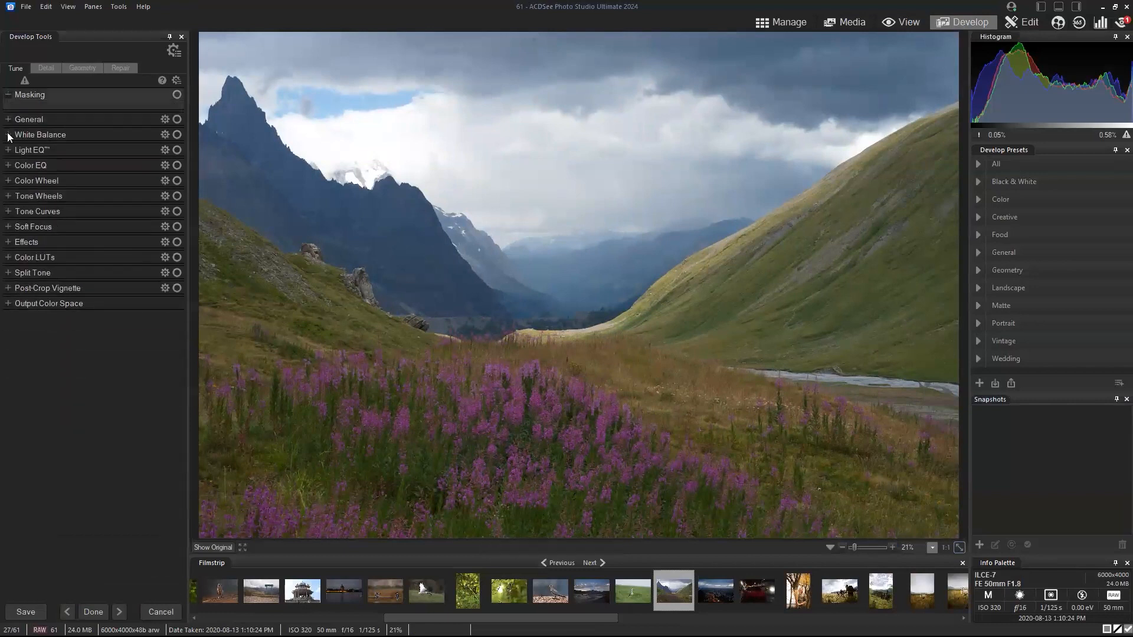
- In the General adjustments, set exposure to -0.09 eV, highlights to 58 and contrast to 28
click(8, 110)
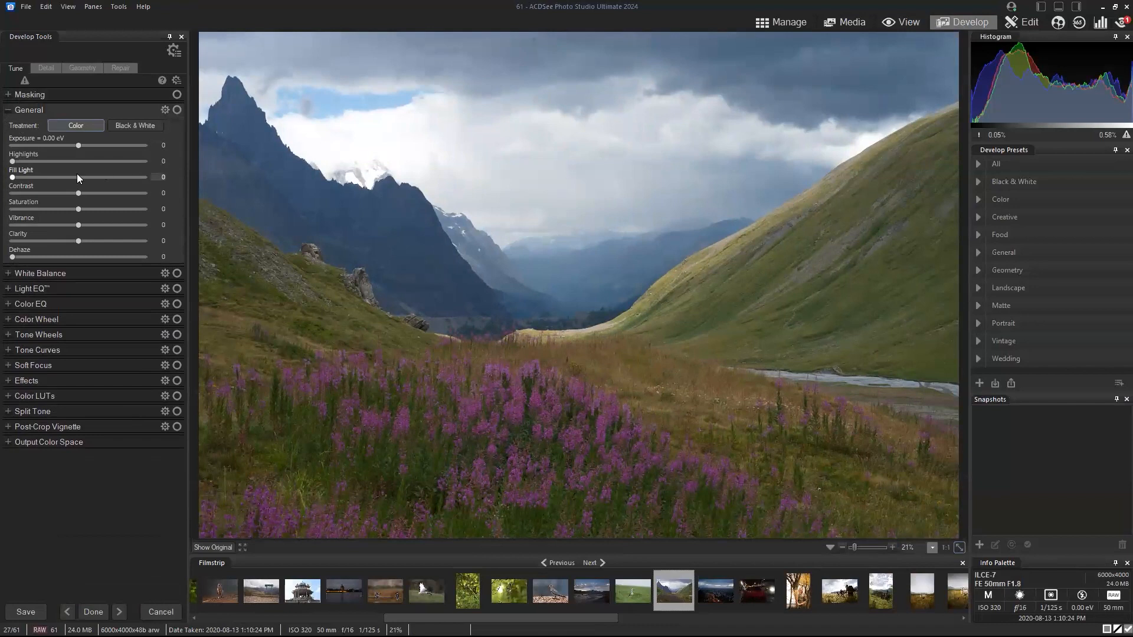
mouse_move(78, 145)
mouse_down()
mouse_move(19, 161)
mouse_move(50, 163)
mouse_move(77, 144)
mouse_up()
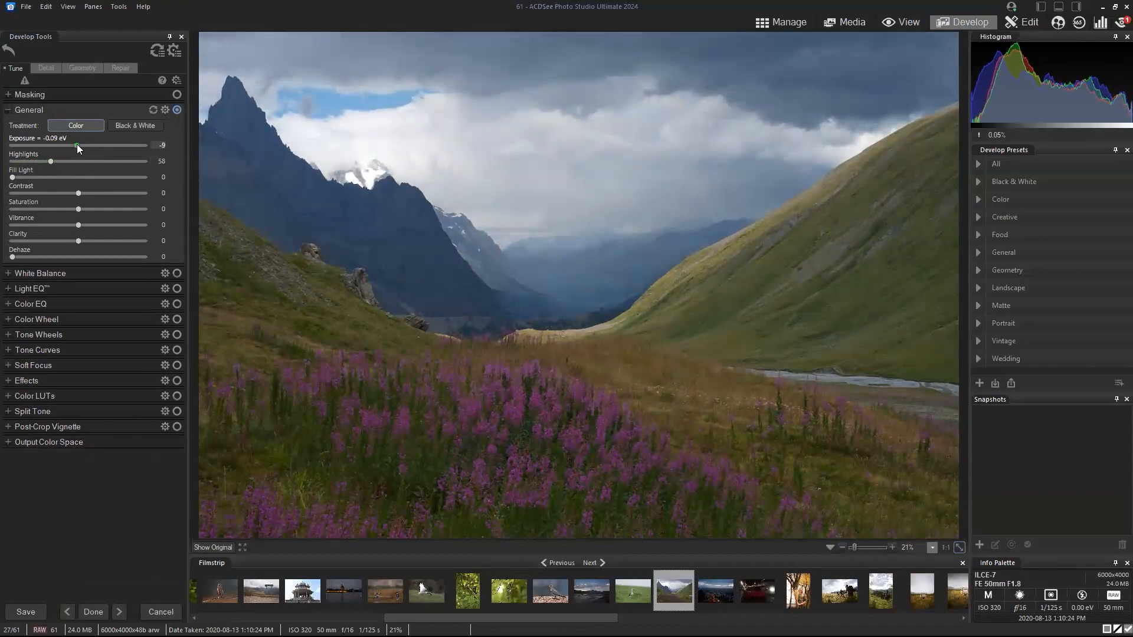
drag(78, 193, 93, 192)
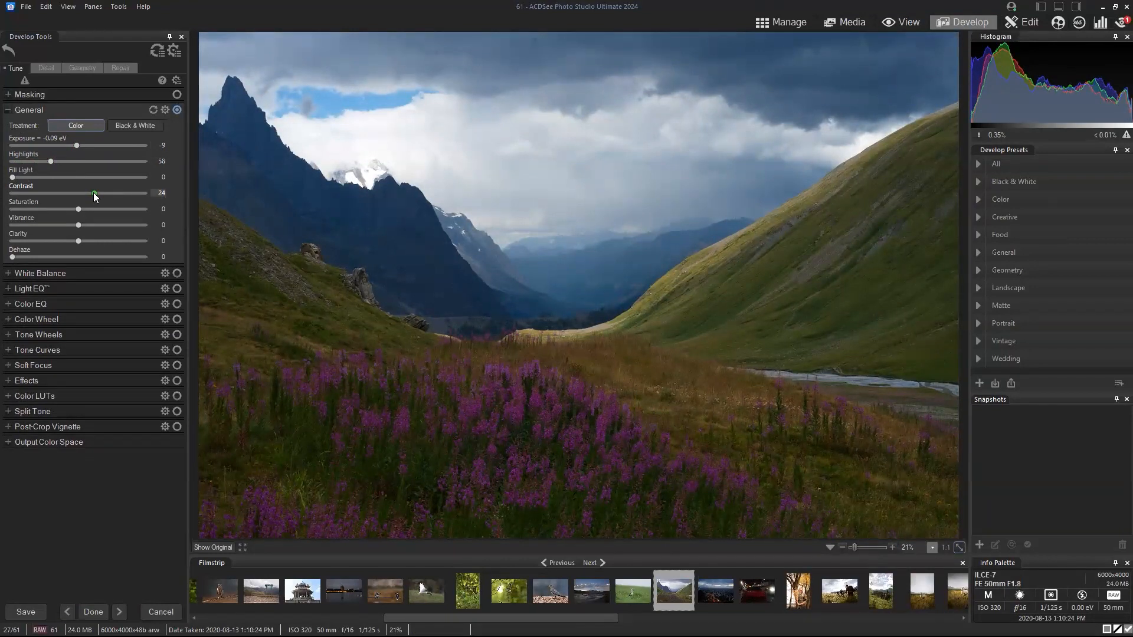
drag(94, 192, 97, 192)
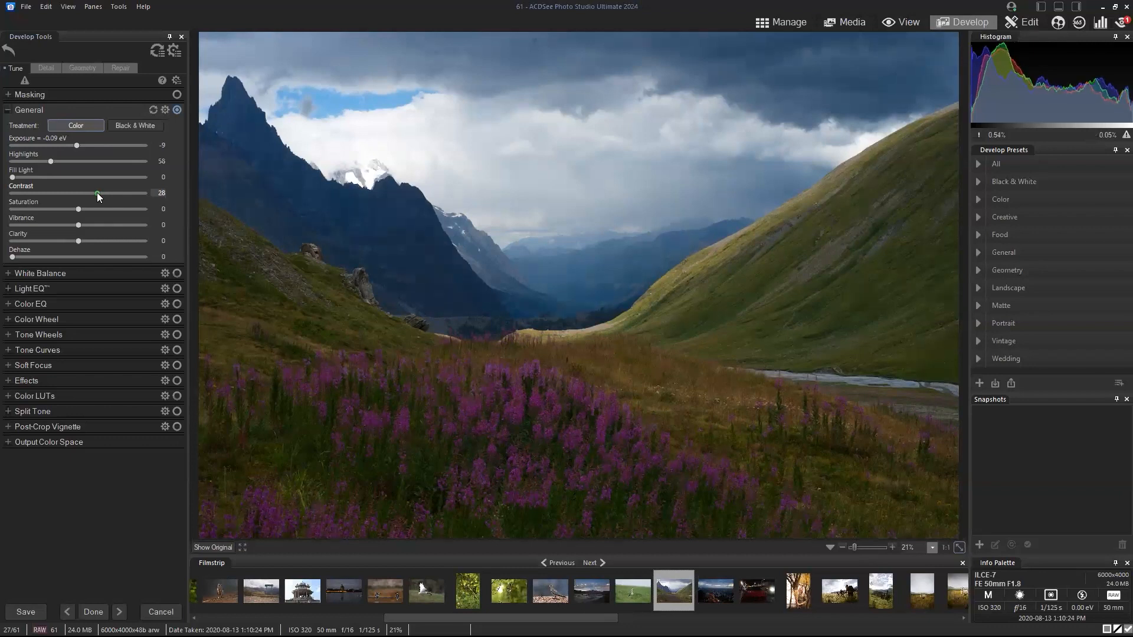
- Set Light EQ shadows to -34 and highlights to -22, and rebalance with exposure +0.34 eV and contrast about 23
click(9, 289)
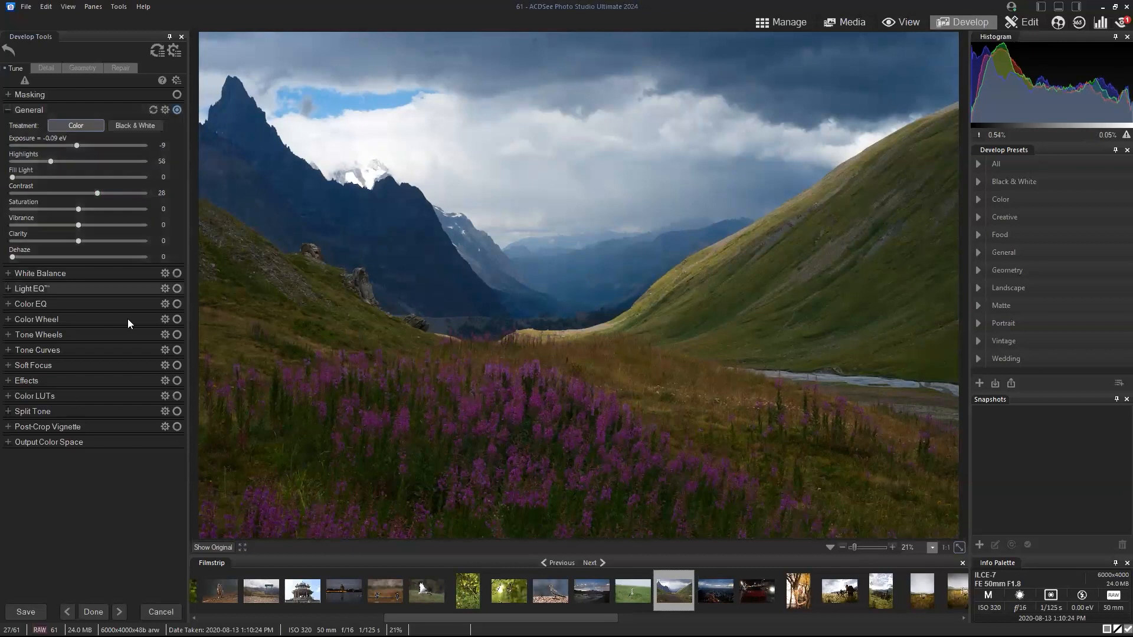
drag(76, 328, 61, 364)
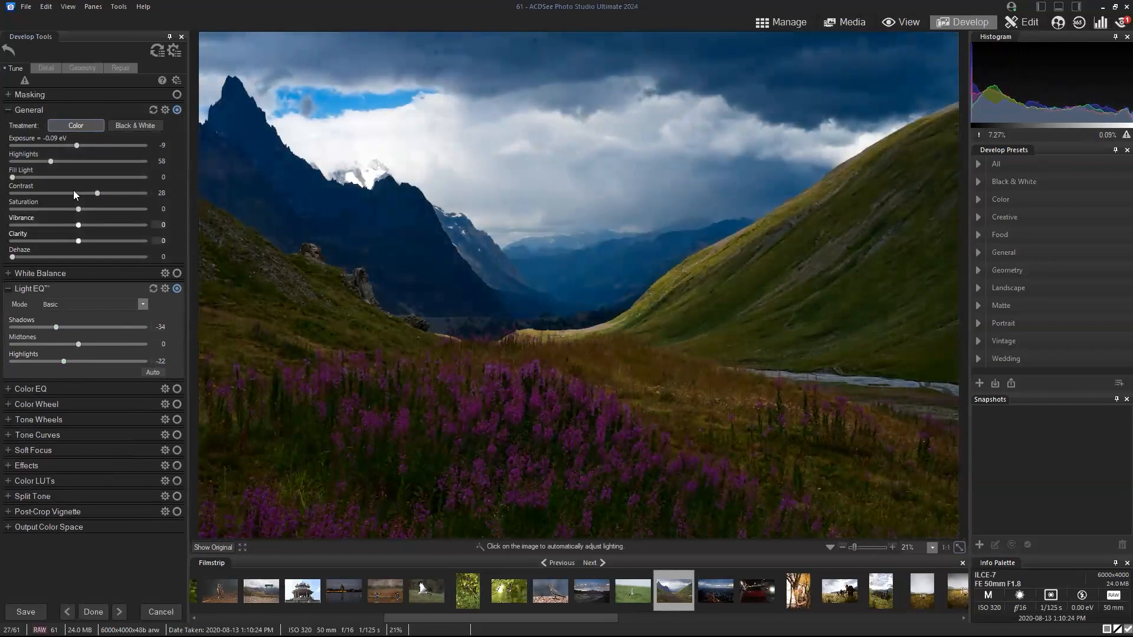
drag(78, 142, 84, 142)
drag(96, 193, 92, 192)
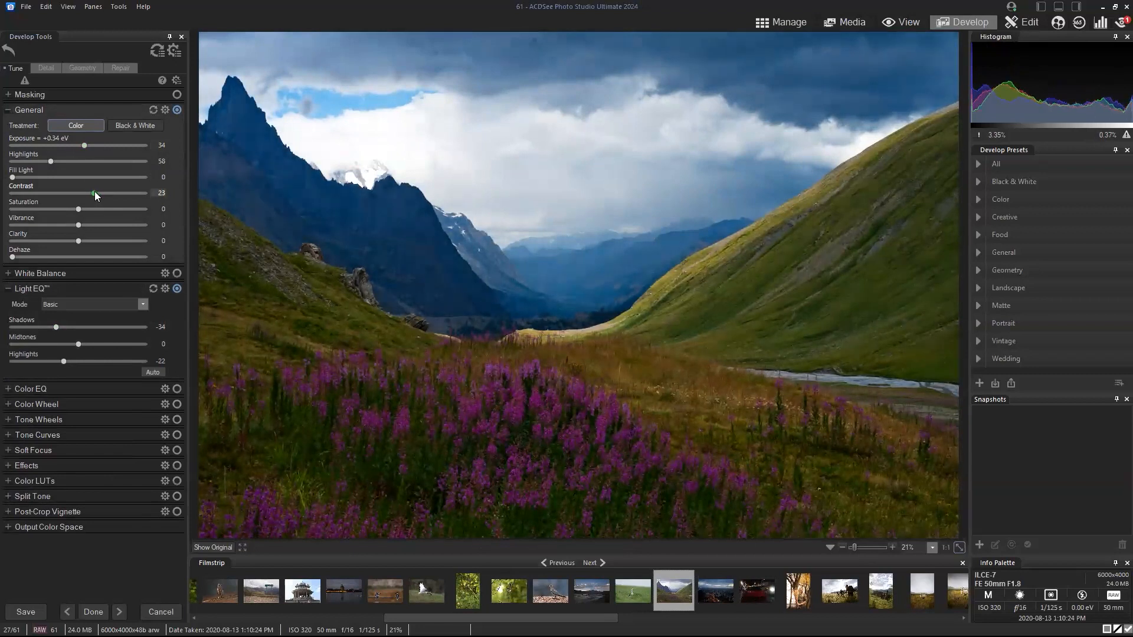
- Sample the purple flowers for the Color Wheel range and set its hue to 55 and brightness to 17
click(9, 389)
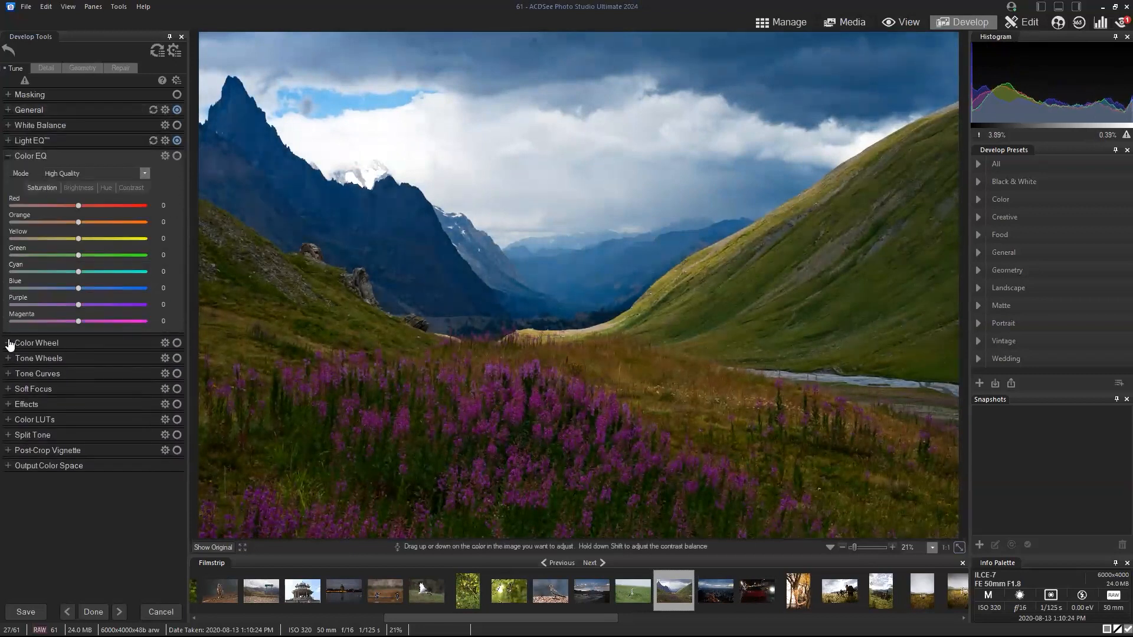
click(12, 342)
drag(142, 222, 145, 218)
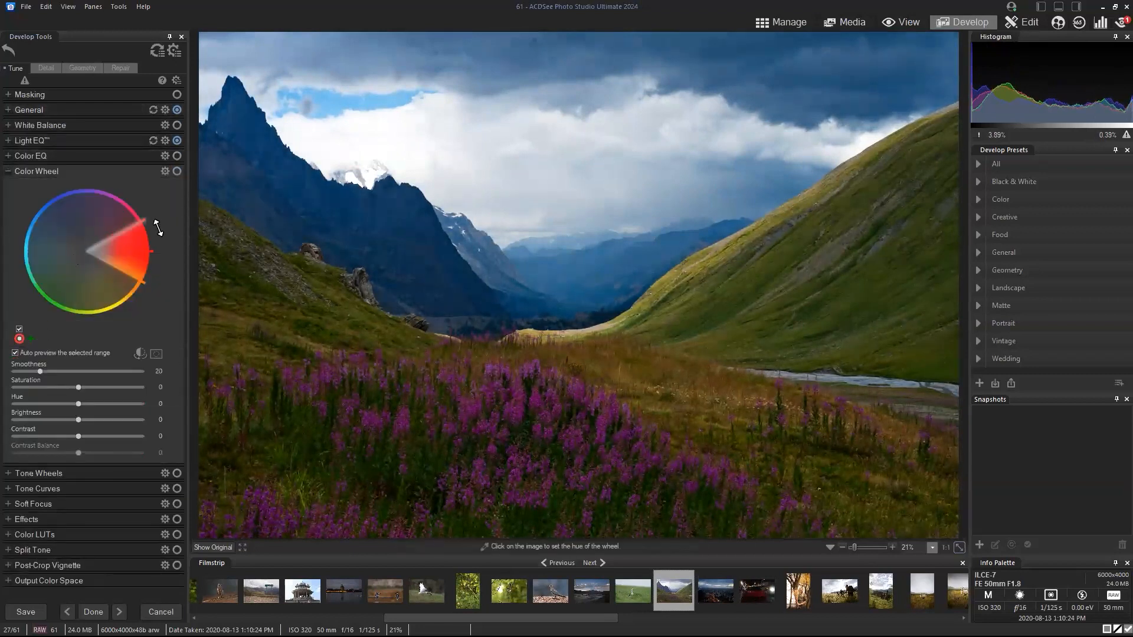
click(406, 420)
mouse_move(83, 404)
mouse_down()
mouse_move(145, 397)
mouse_move(87, 403)
mouse_move(130, 404)
mouse_move(89, 419)
mouse_up()
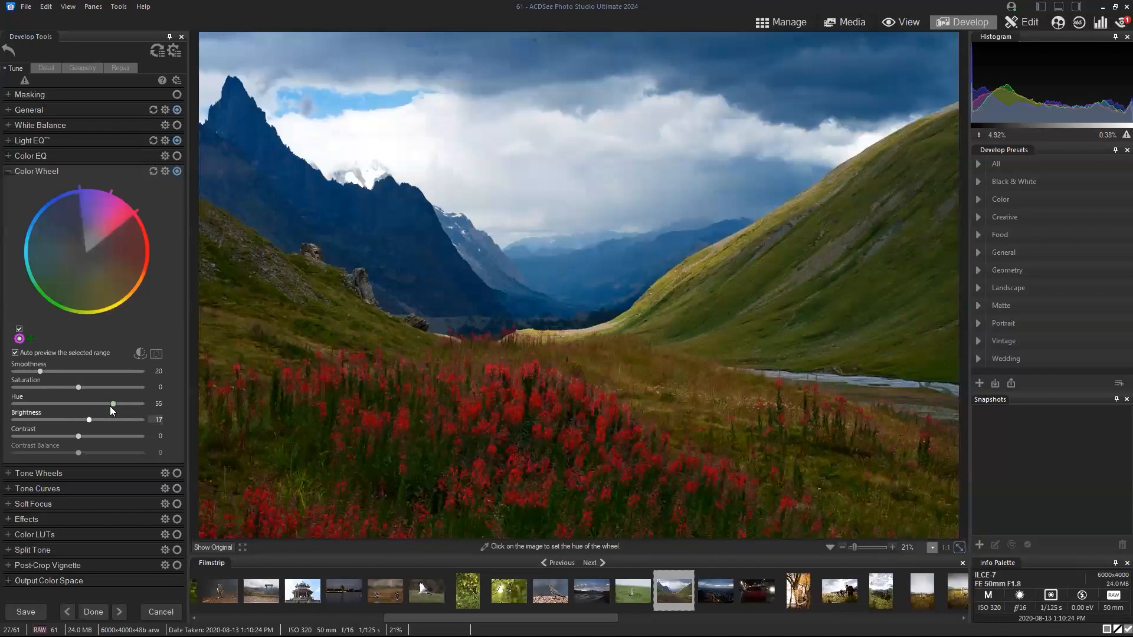
- Add a second Color Wheel range in the purple-pink hues with hue 38, saturation 31 and brightness 31, and compare with the original
click(31, 339)
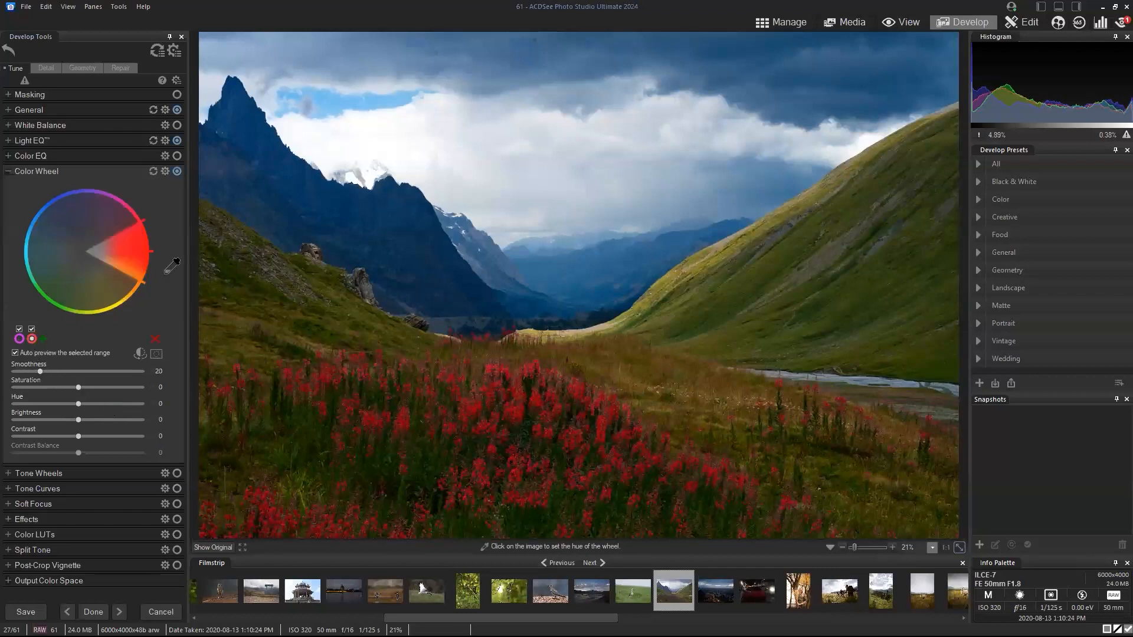
drag(79, 404, 108, 406)
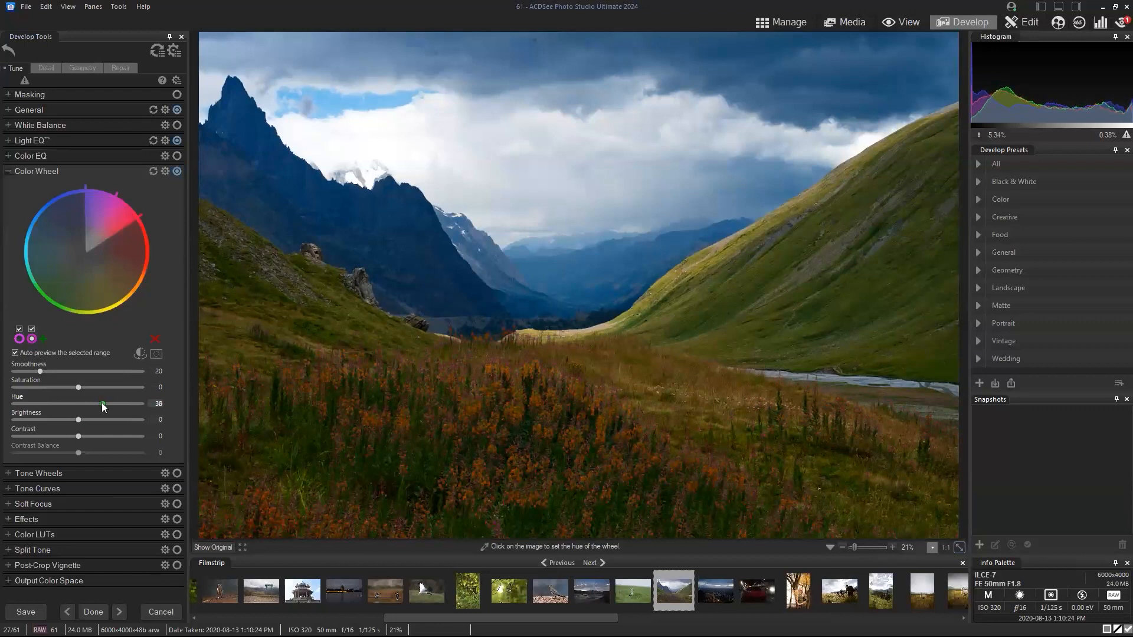
drag(80, 387, 97, 421)
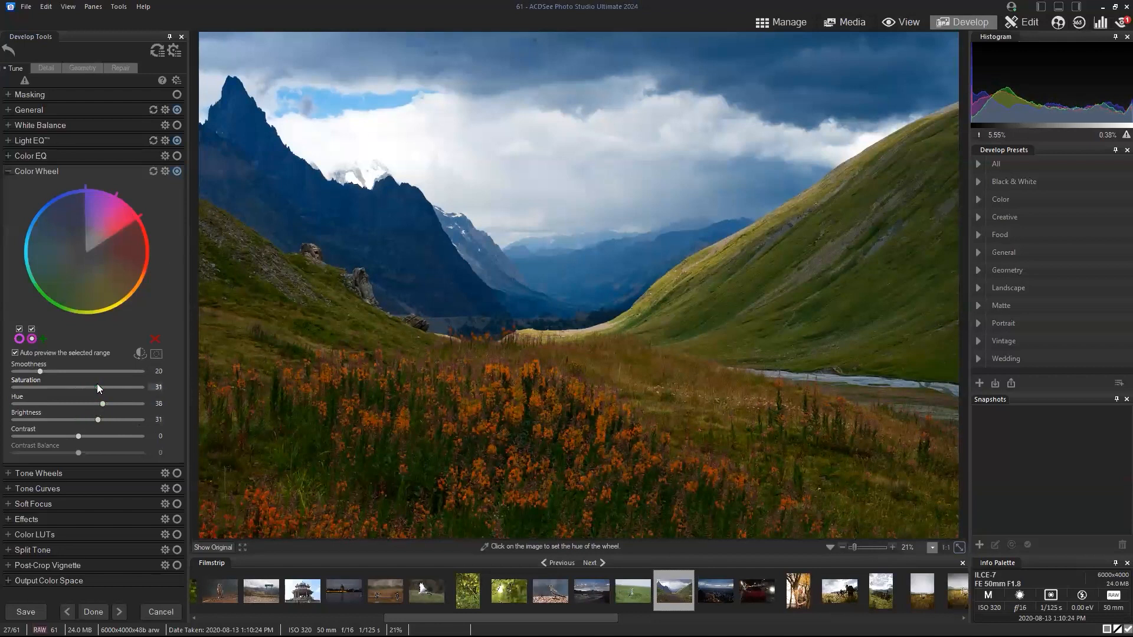
click(216, 539)
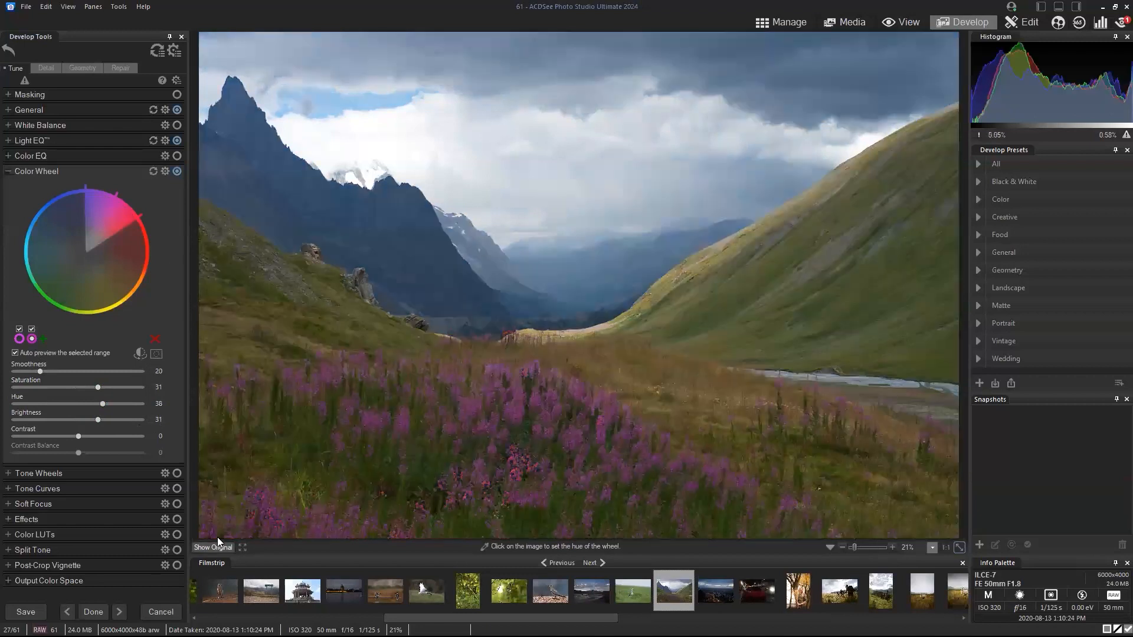
- Apply the Film color LUT to the RAW photo at 57 opacity and compare it with the original
click(42, 535)
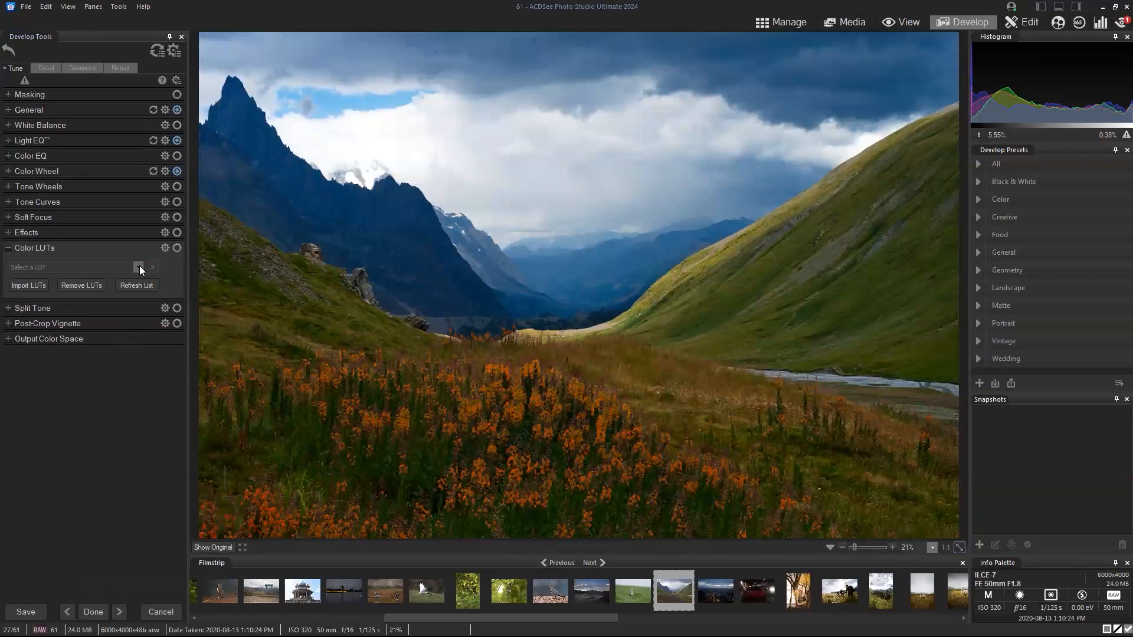
click(139, 267)
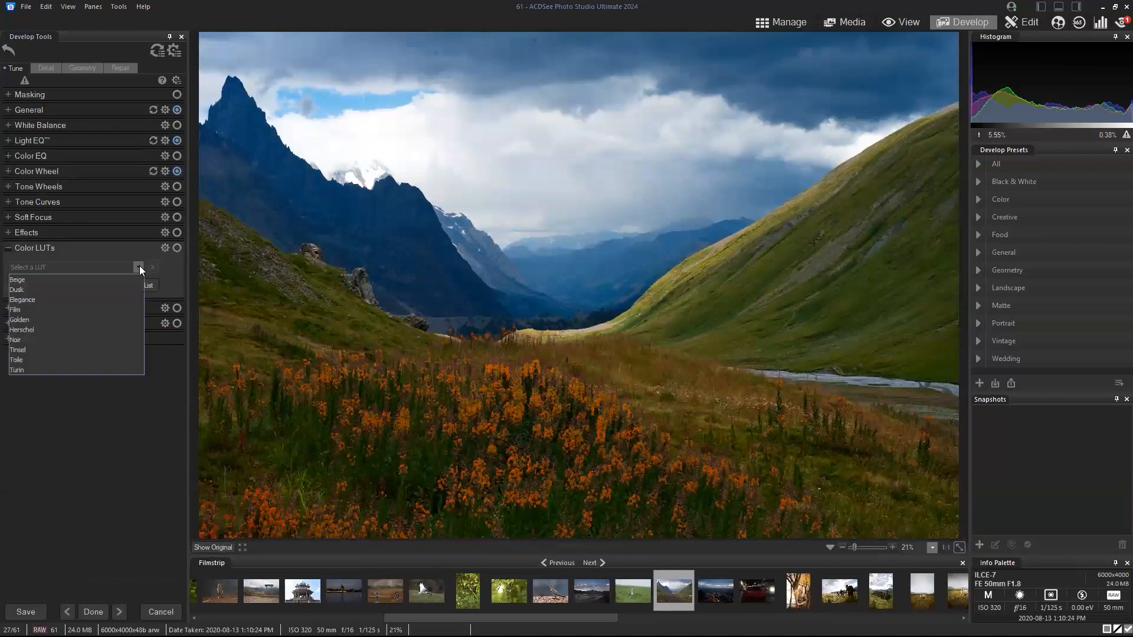
click(111, 310)
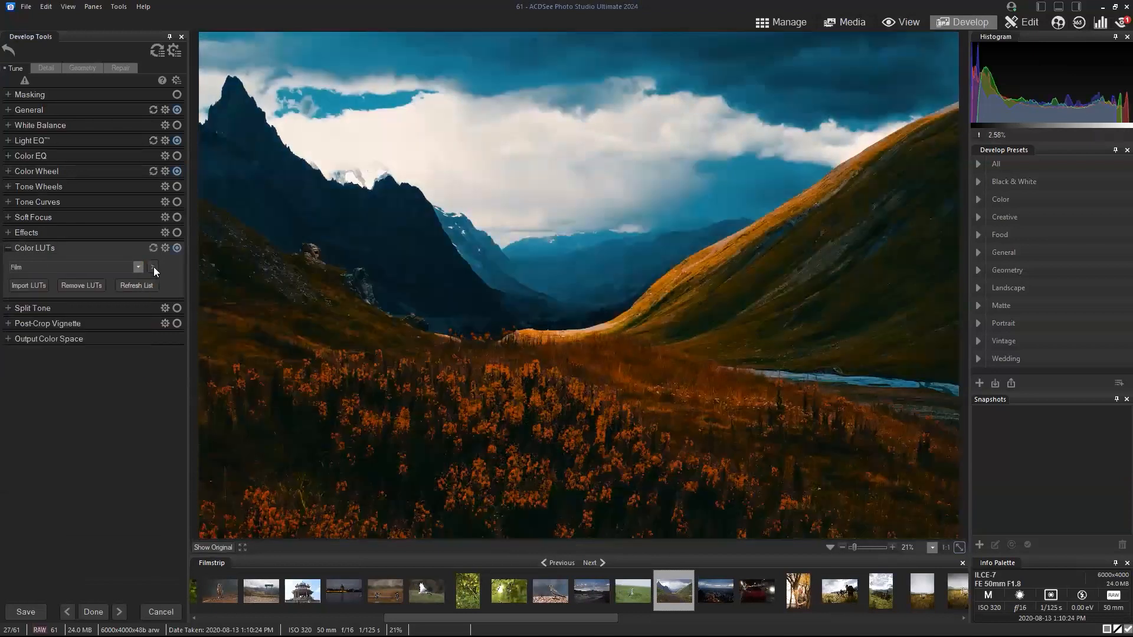
click(152, 267)
drag(239, 297, 220, 299)
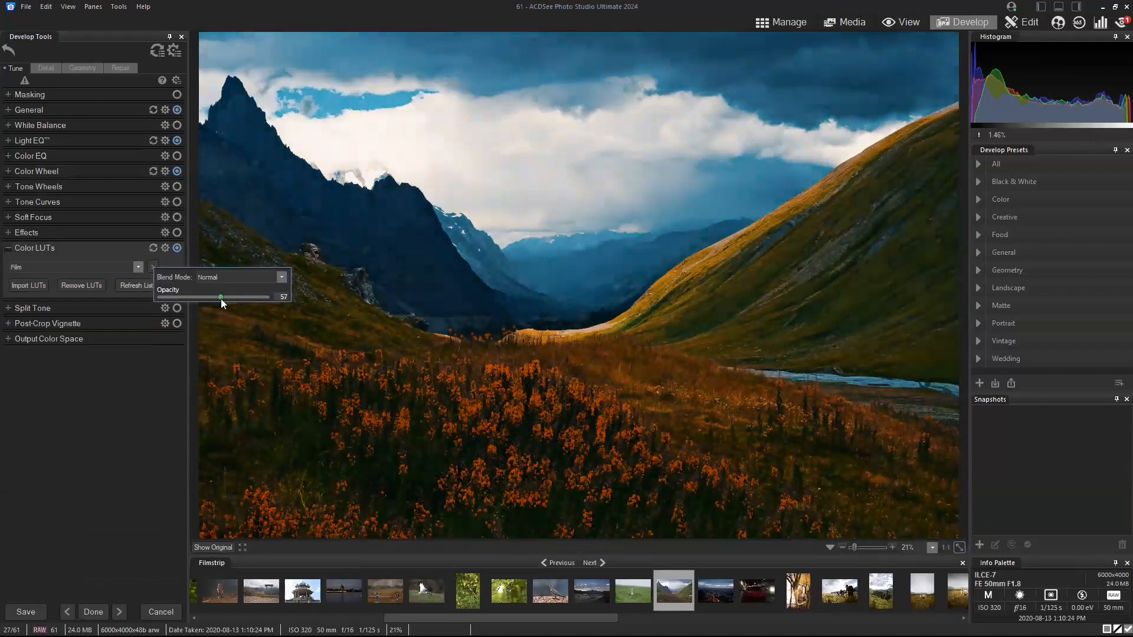
click(137, 407)
drag(210, 550, 210, 550)
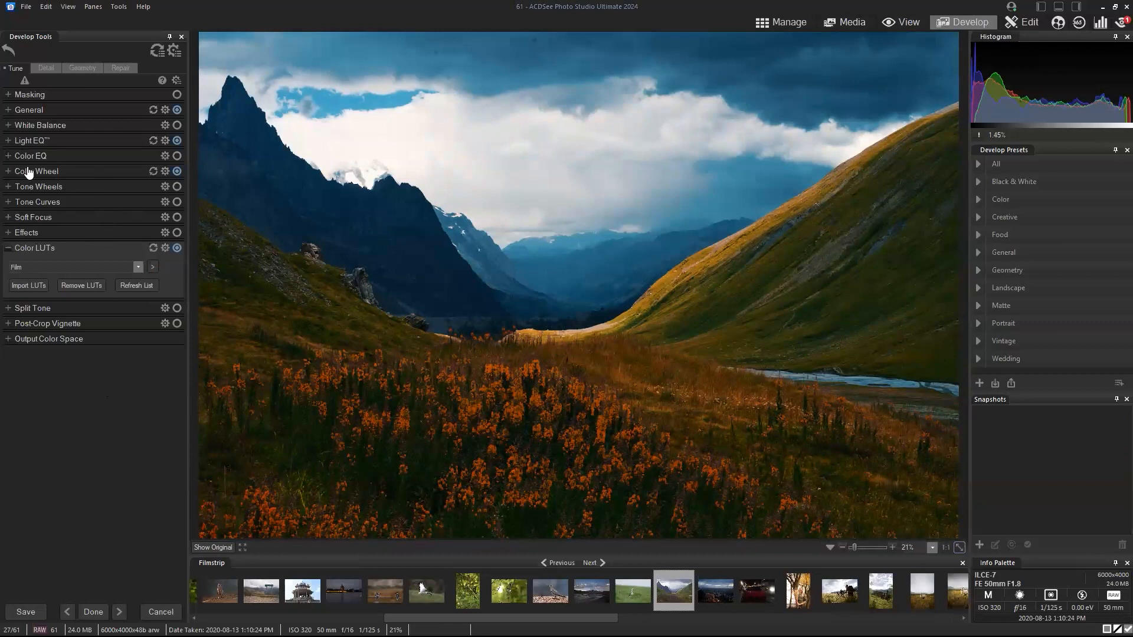
- Apply Soft Focus to the valley photo with strength 100 and tonal width 2
click(8, 141)
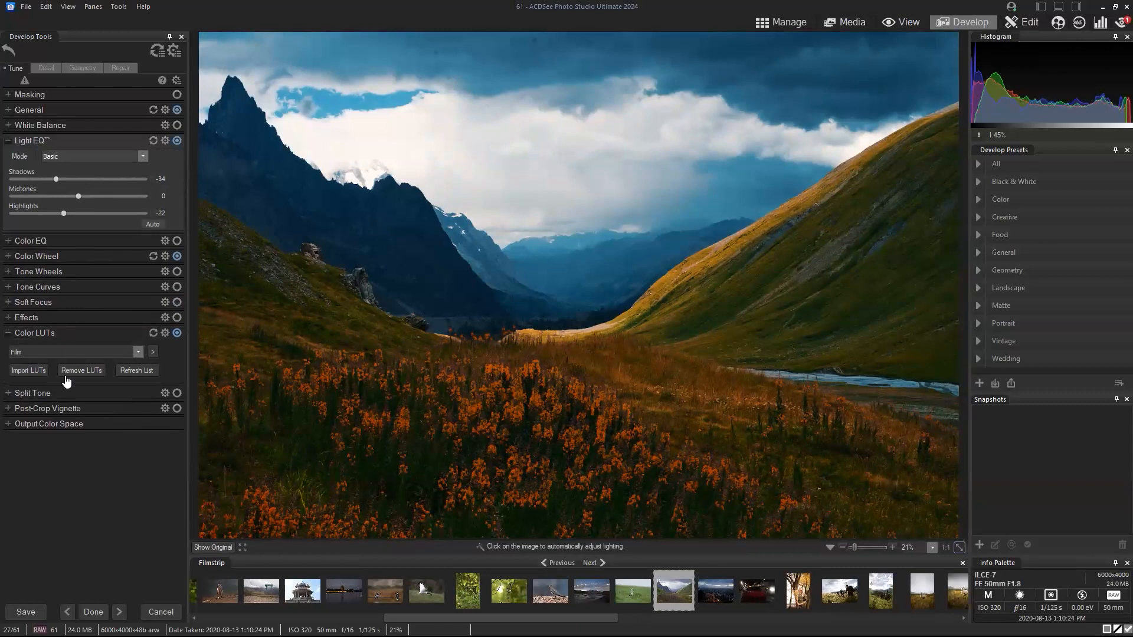
click(34, 306)
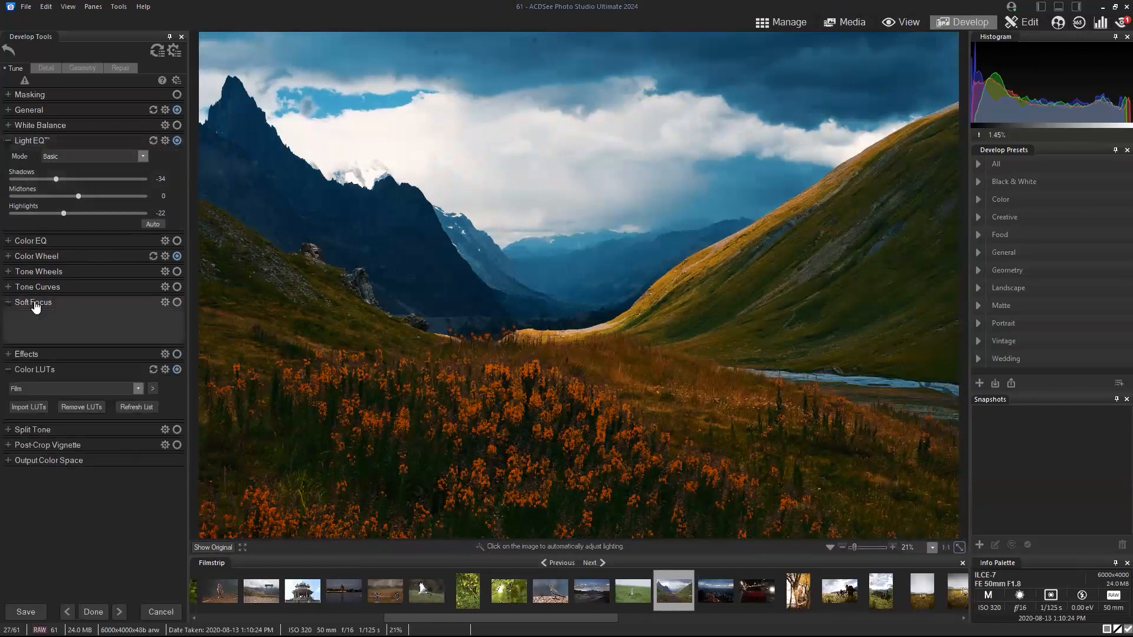
drag(12, 324, 158, 328)
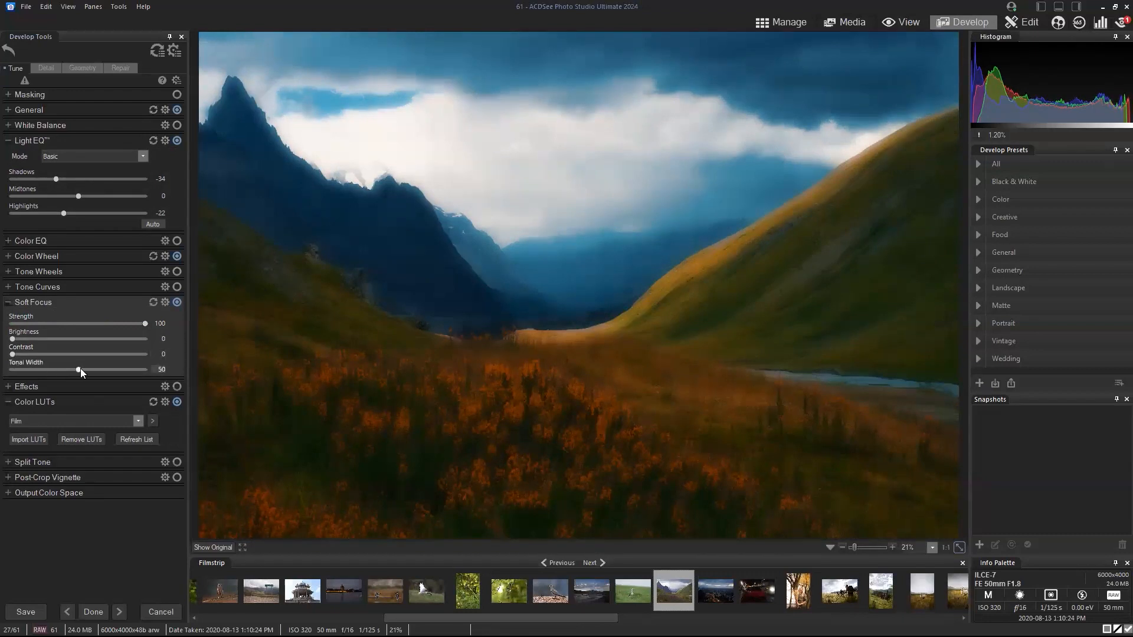
drag(79, 370, 13, 370)
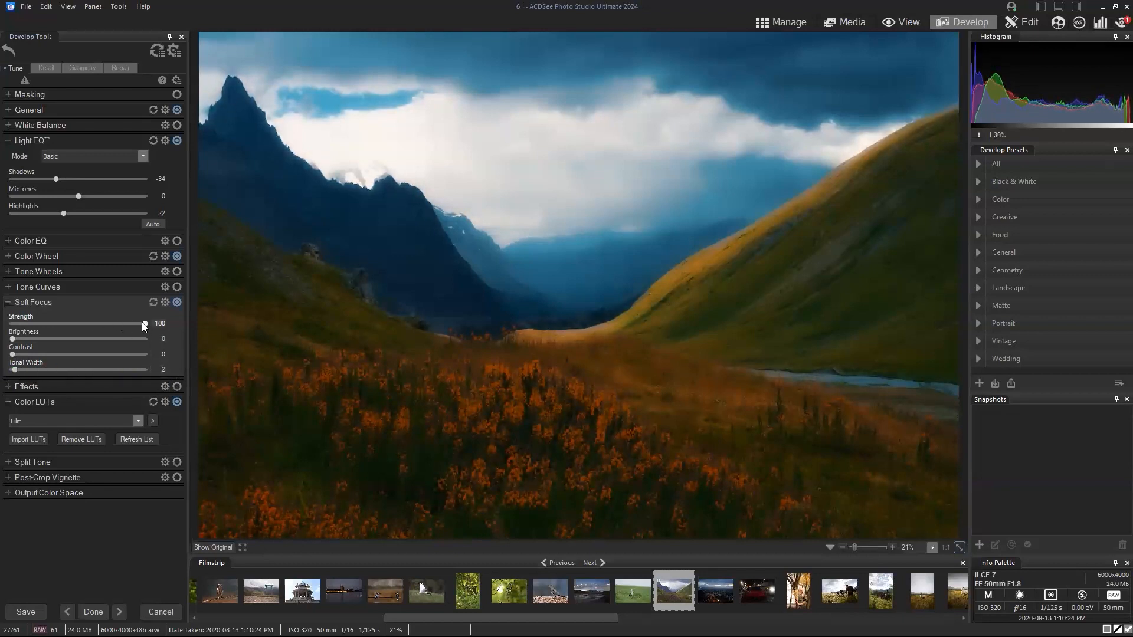
- Reduce the Soft Focus strength to 66, checking the photo with the effect off and against the original
drag(146, 322, 123, 323)
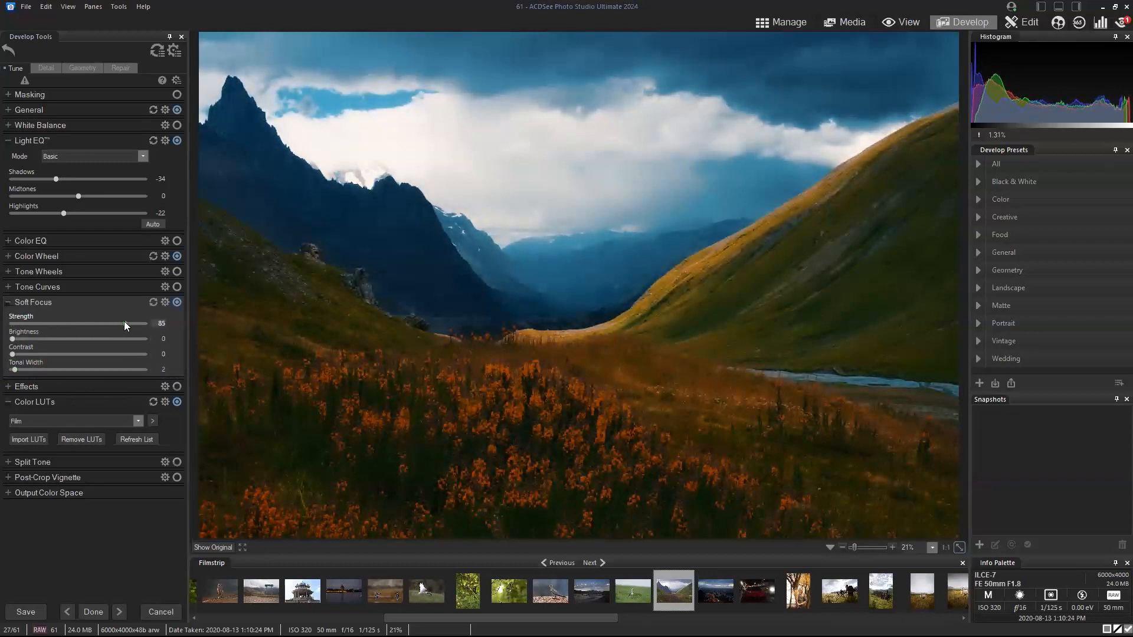
drag(40, 327, 76, 329)
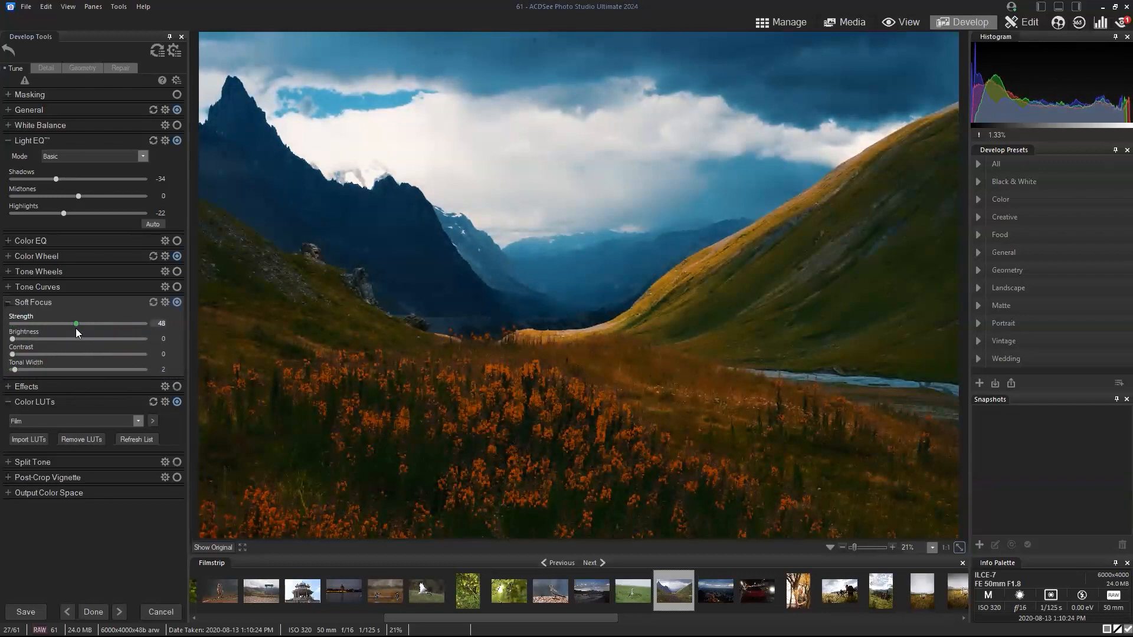
click(176, 303)
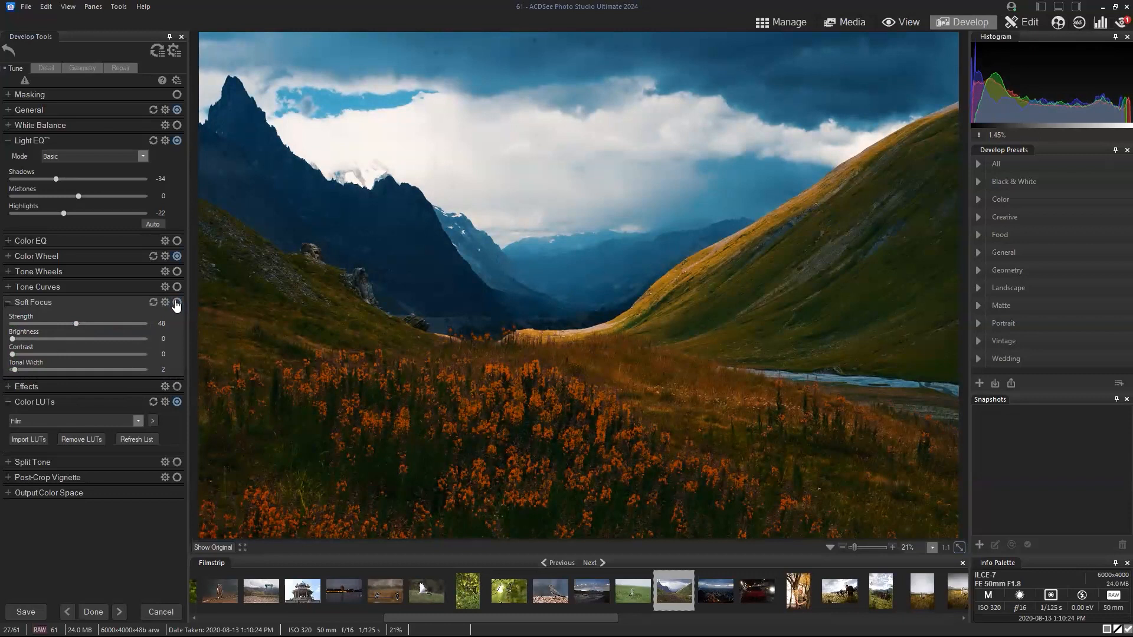
click(177, 303)
drag(65, 322, 130, 328)
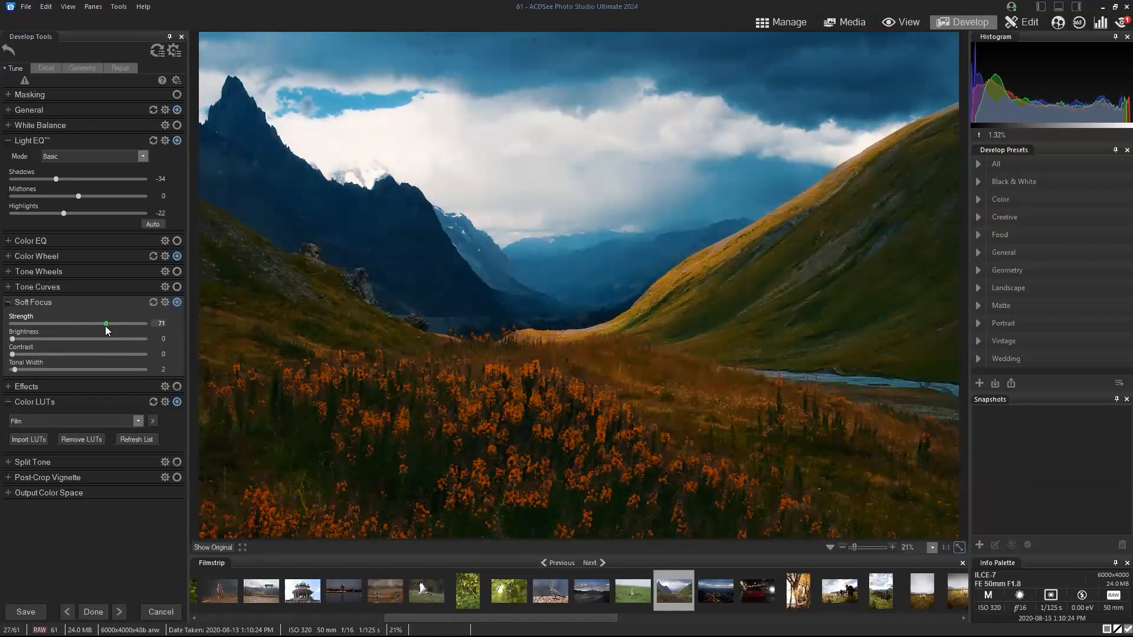
drag(101, 326, 99, 327)
click(210, 544)
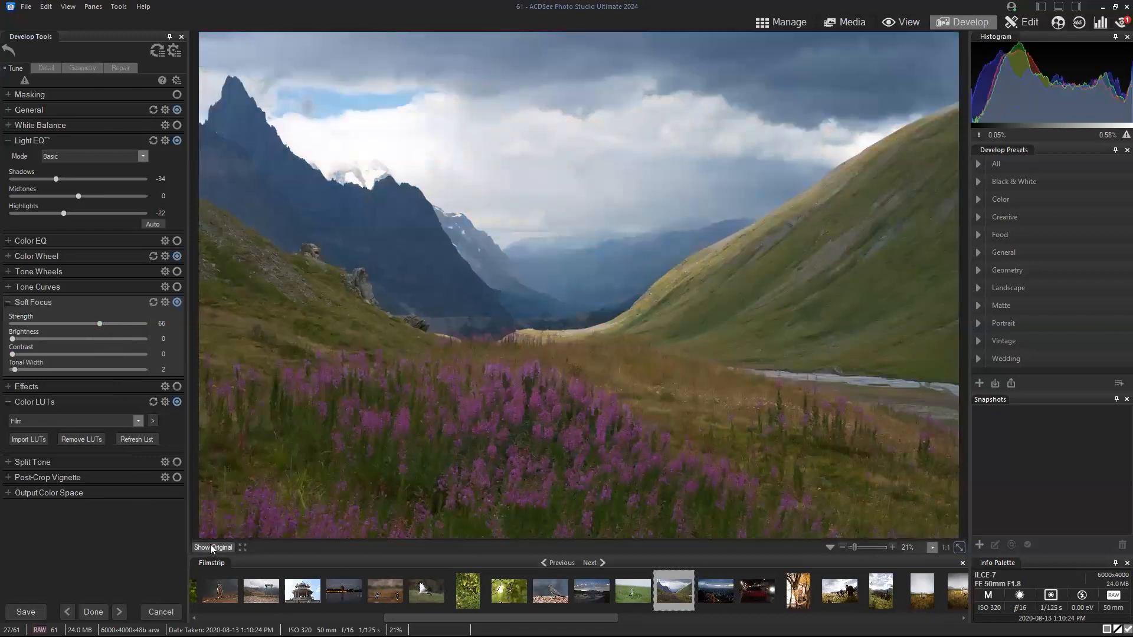
click(210, 545)
- Apply Split Tone with highlights saturation 20 and hue 227, and shadows saturation 23 and hue 40
click(9, 462)
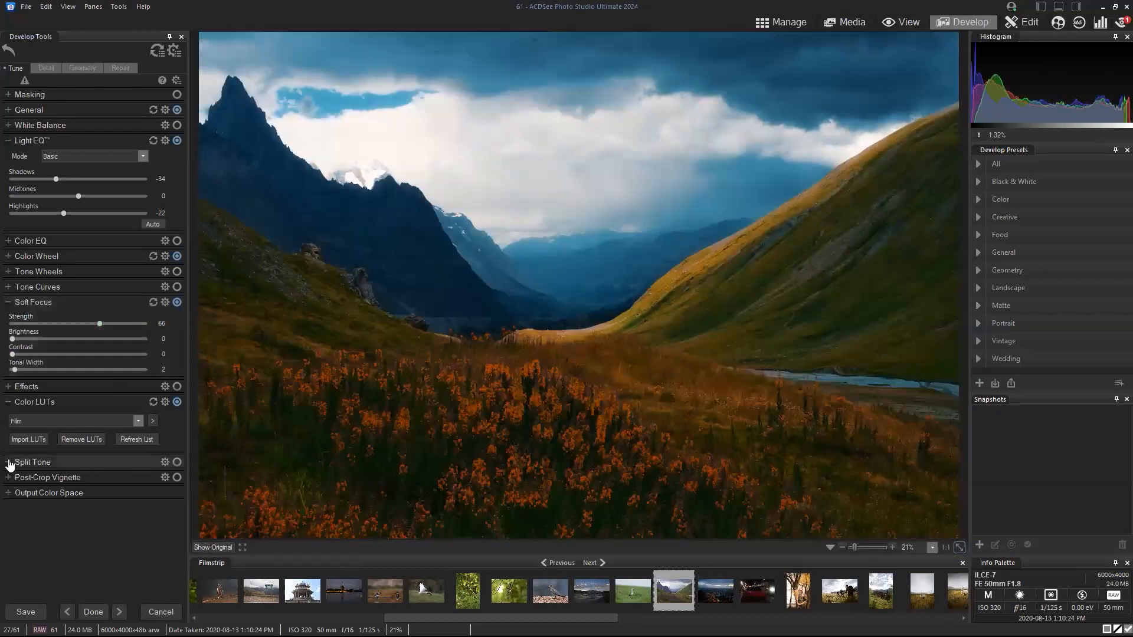
click(9, 140)
click(9, 217)
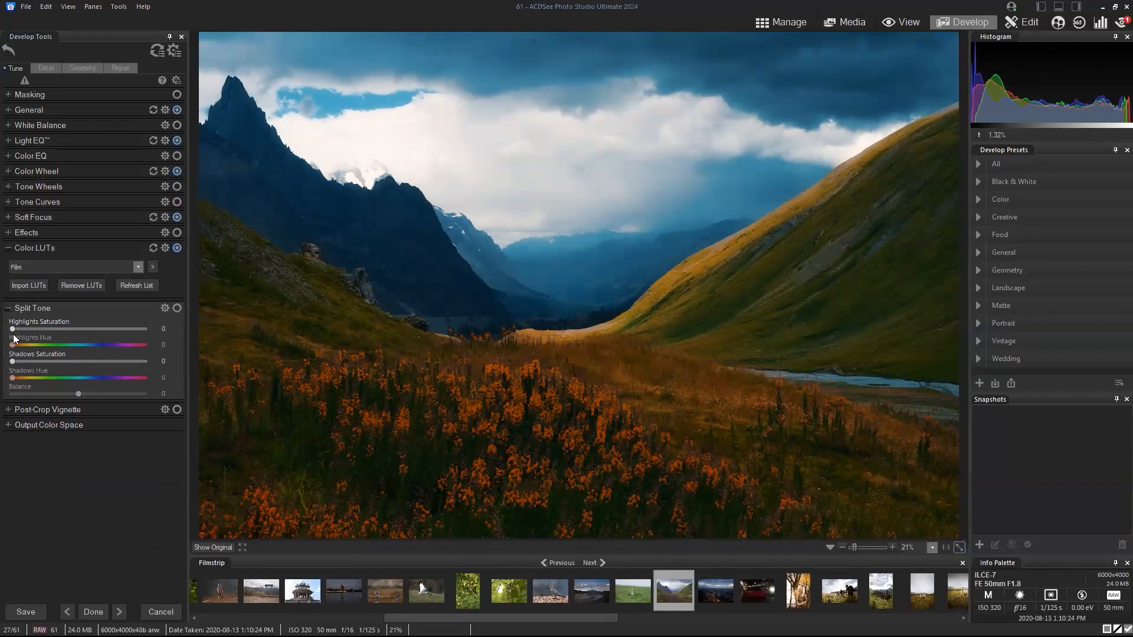
drag(14, 331, 96, 347)
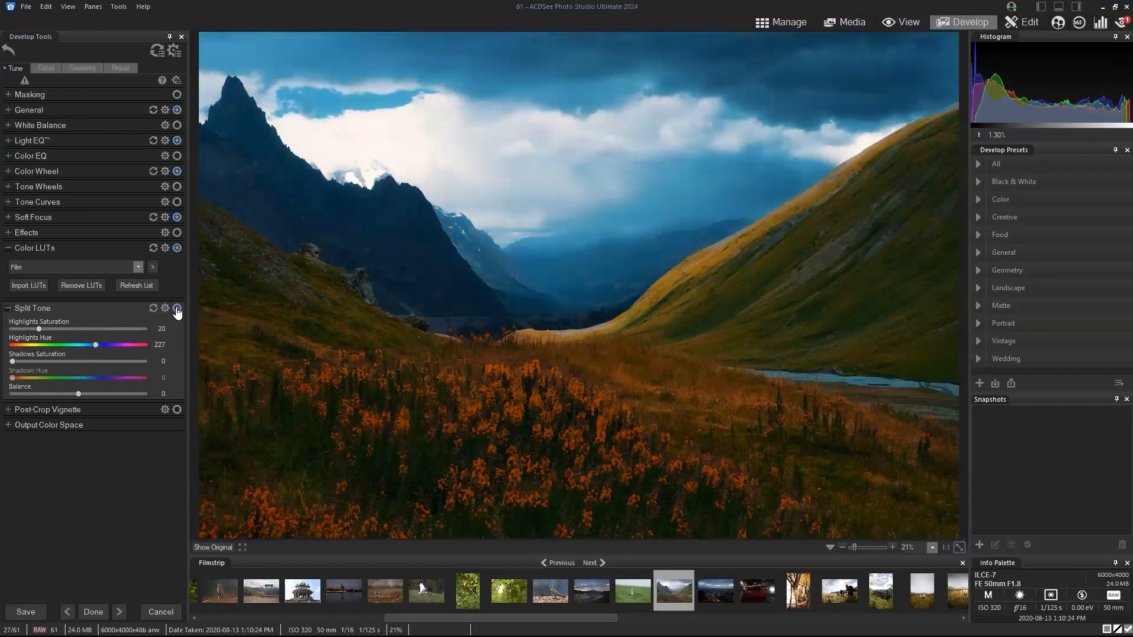
mouse_move(13, 361)
mouse_down()
mouse_move(50, 361)
mouse_move(3, 366)
mouse_move(45, 366)
mouse_move(26, 379)
mouse_up()
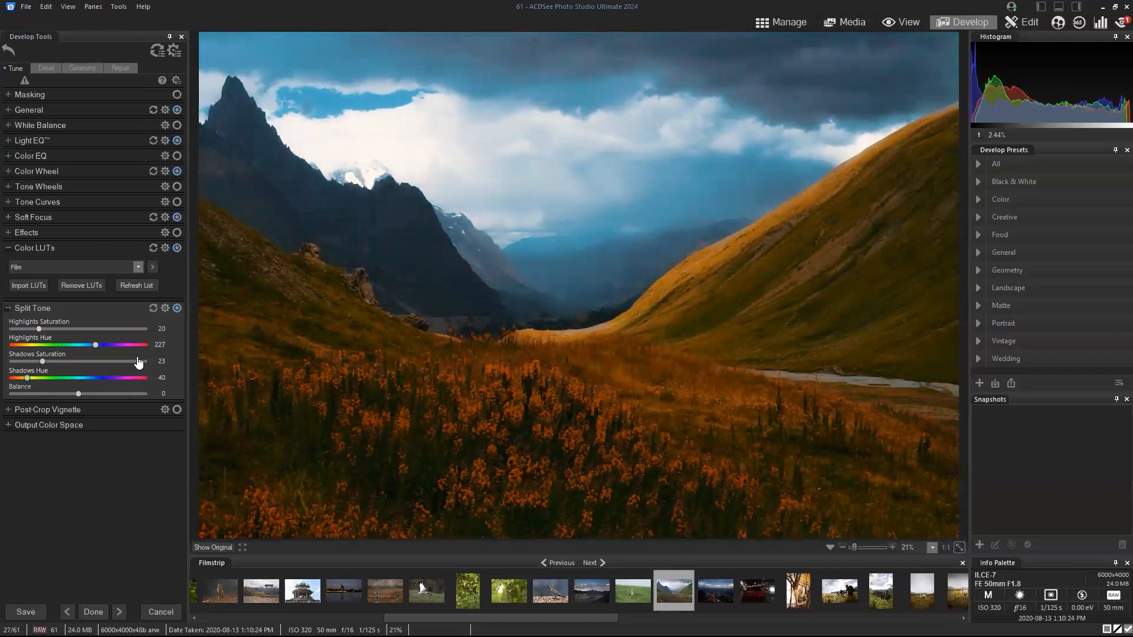
- Compare the valley photo with and without Split Tone, leave Split Tone off, and check the original
click(177, 309)
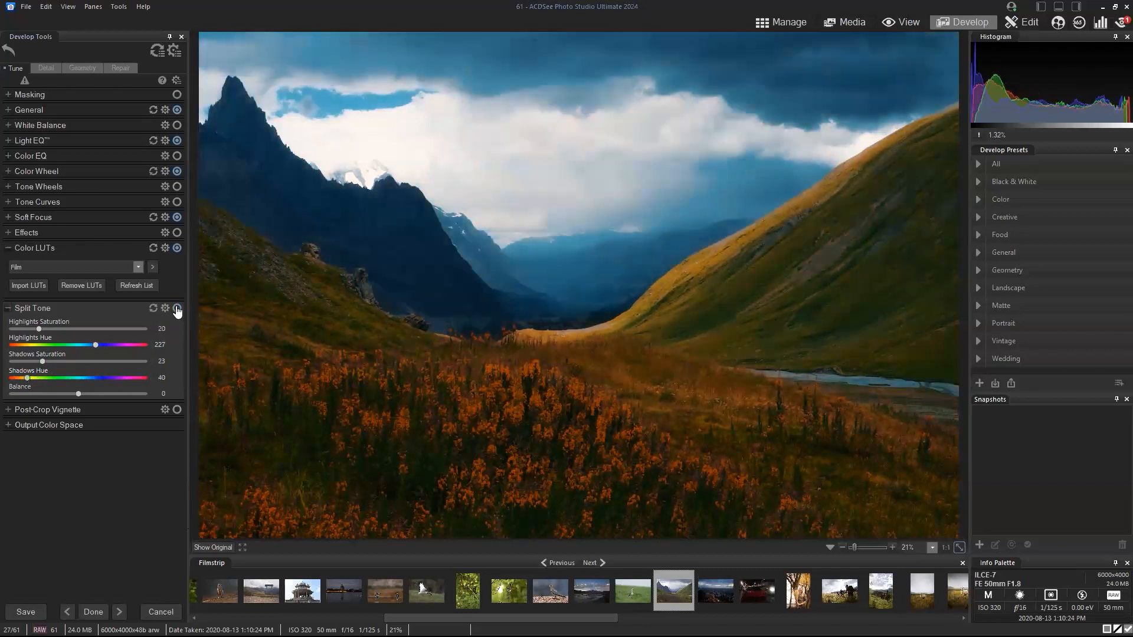
click(177, 309)
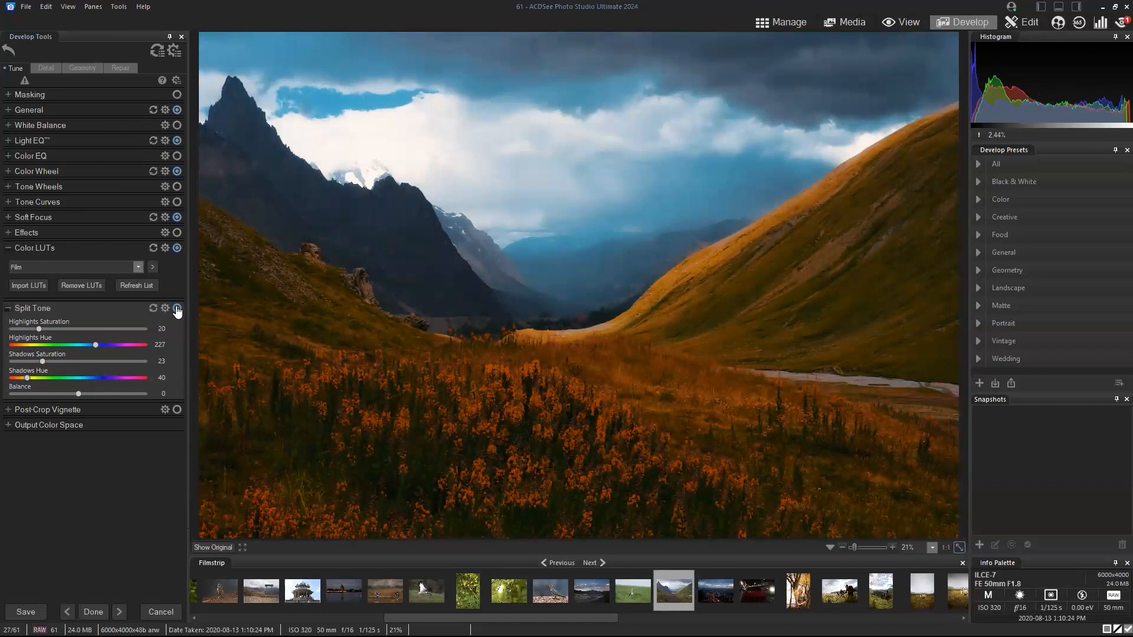
click(177, 309)
click(212, 544)
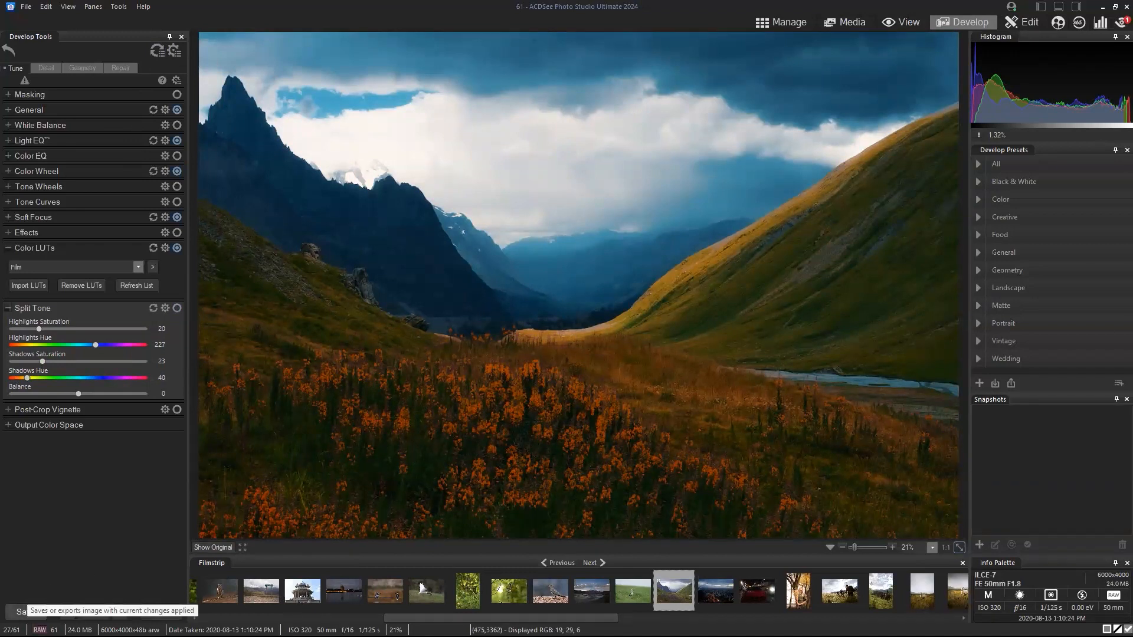
click(98, 523)
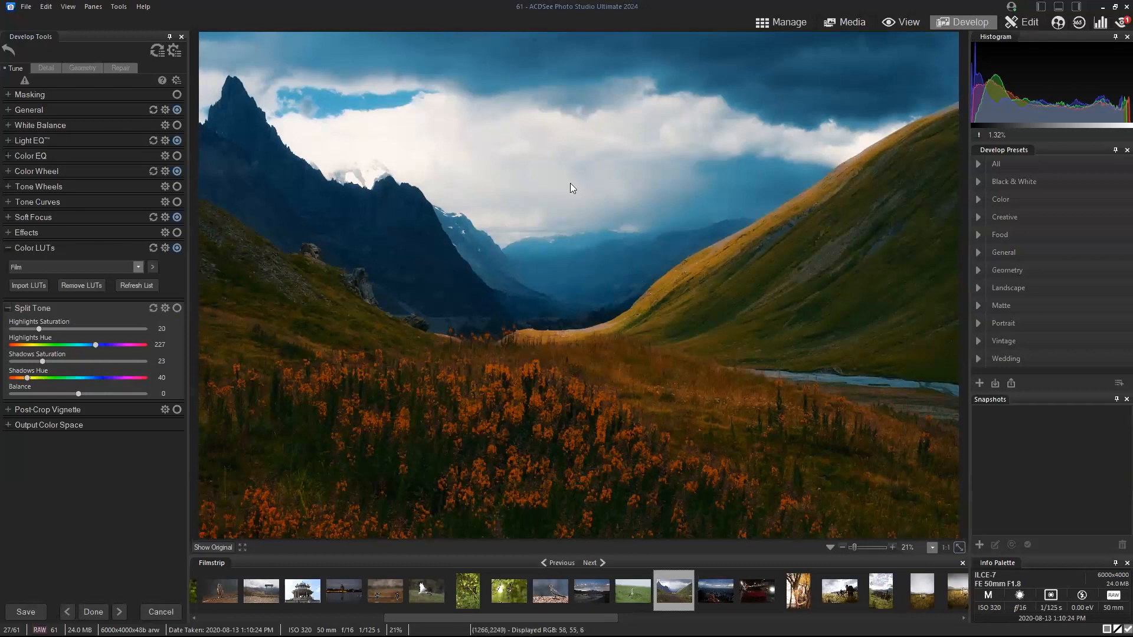
- Go to Manage mode, review the valley photo's General adjustments back in Develop, and reset all its develop settings
click(776, 24)
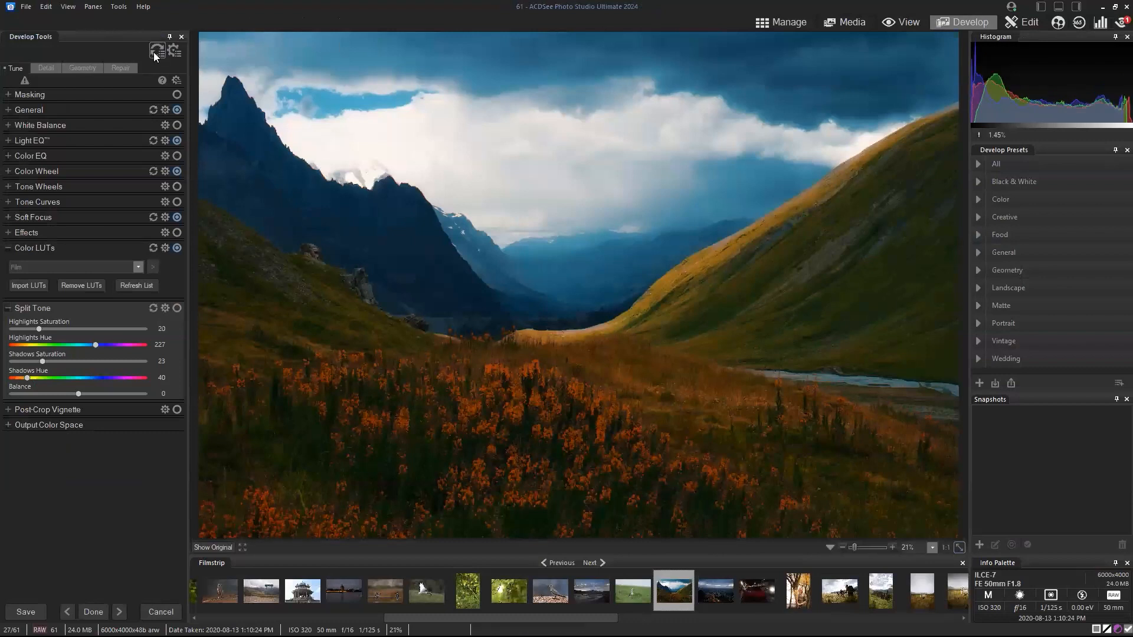
click(9, 110)
click(9, 110)
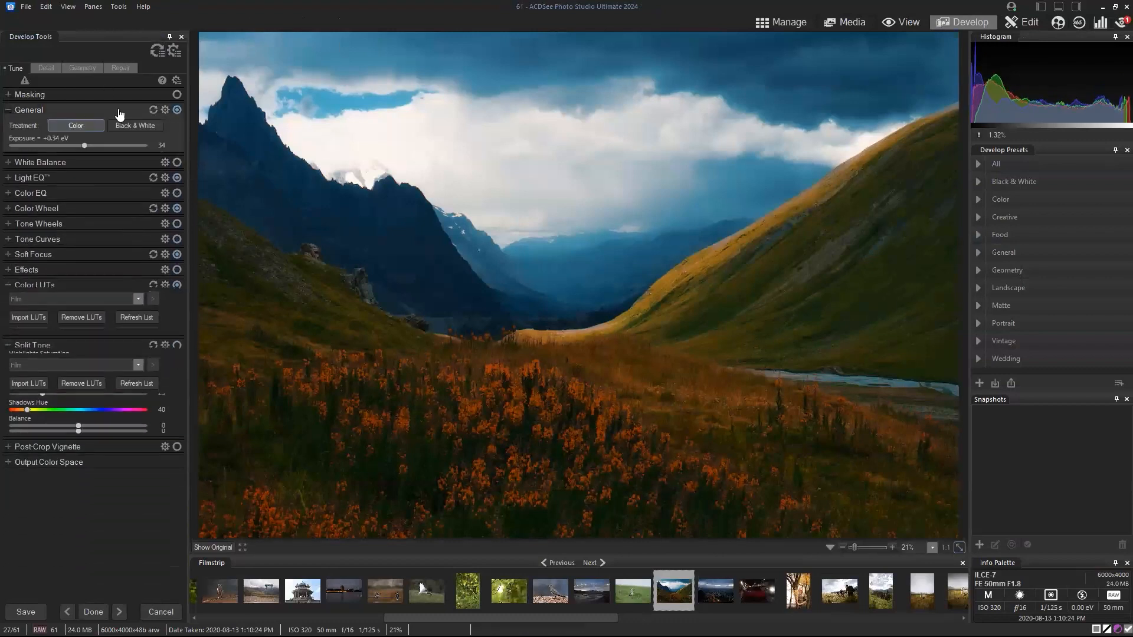
click(157, 51)
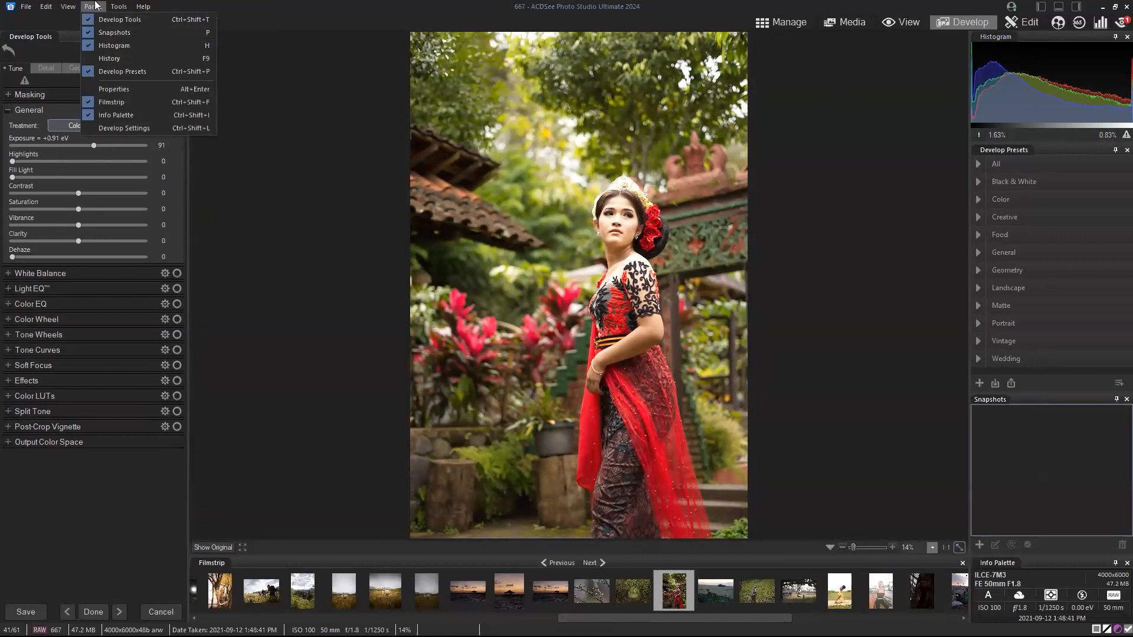
- Show the History pane beside the portrait and set the photo's contrast to 64, saturation to -73 and vibrance to 30
click(112, 60)
drag(59, 13, 318, 184)
drag(81, 194, 98, 225)
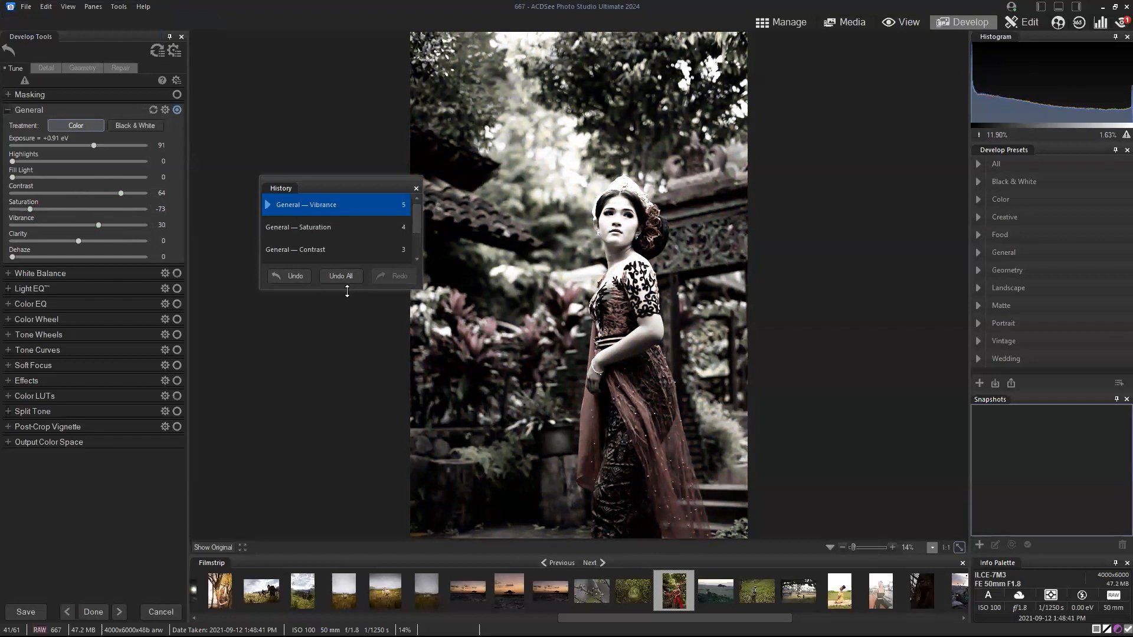
- Dock the History pane together with Snapshots, place it ahead of Snapshots, and make the docked pane taller
drag(347, 292, 348, 443)
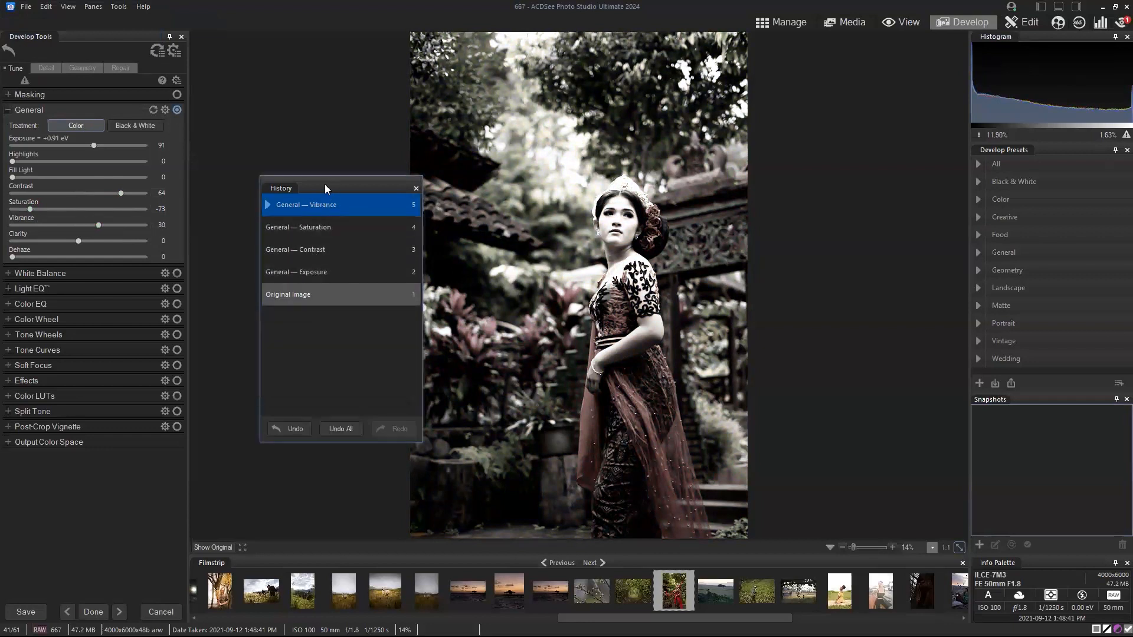
drag(325, 182, 325, 180)
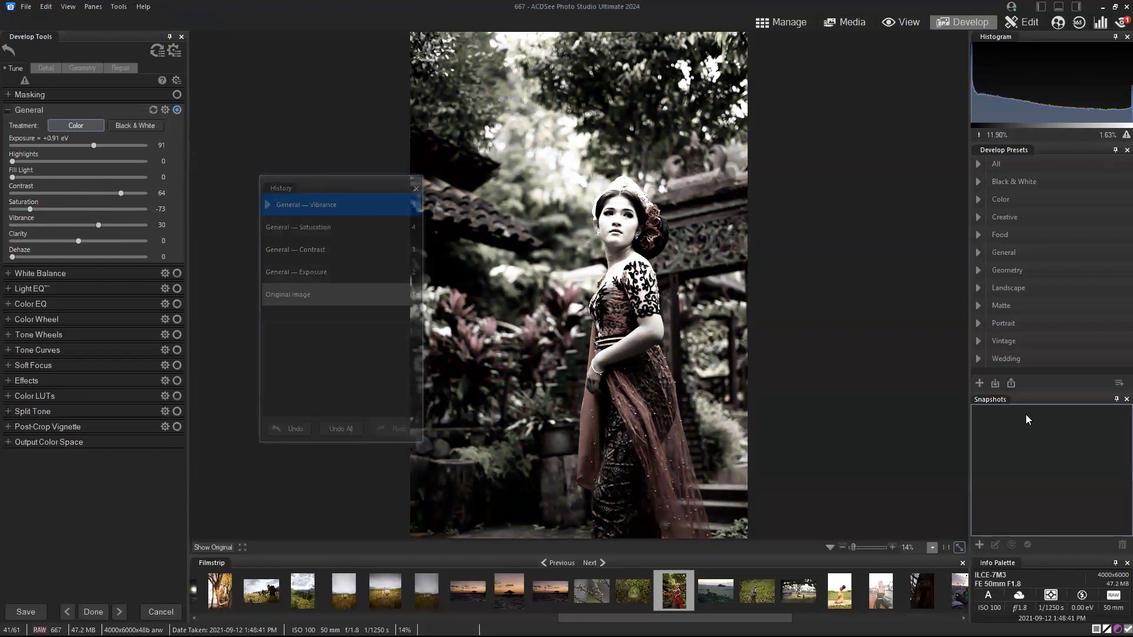
drag(1028, 420, 1039, 457)
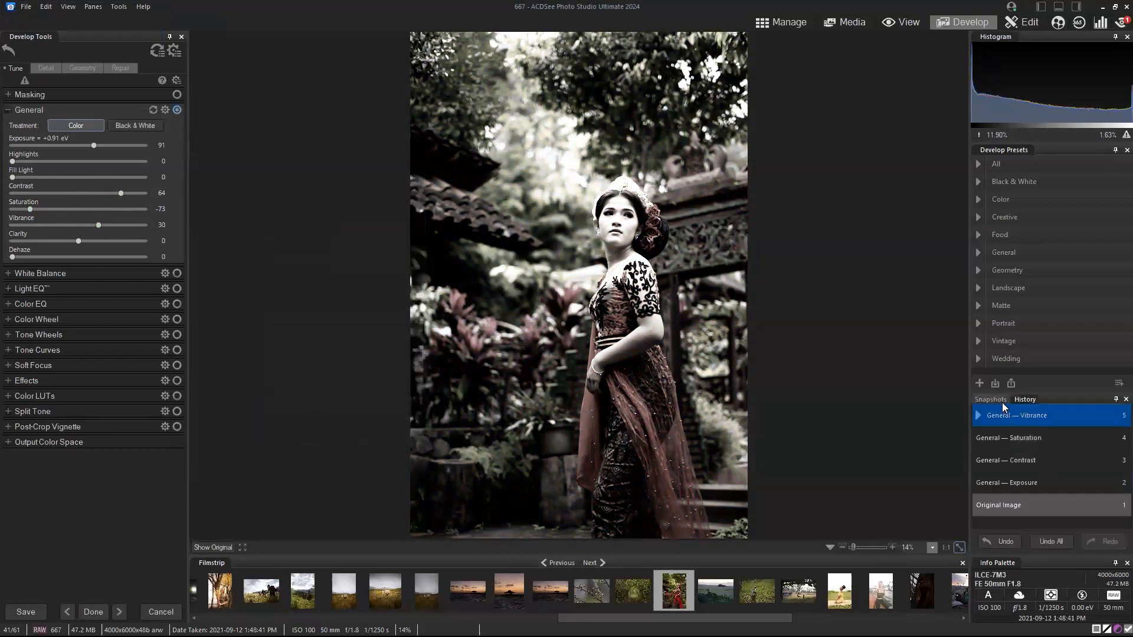
drag(1030, 400, 986, 401)
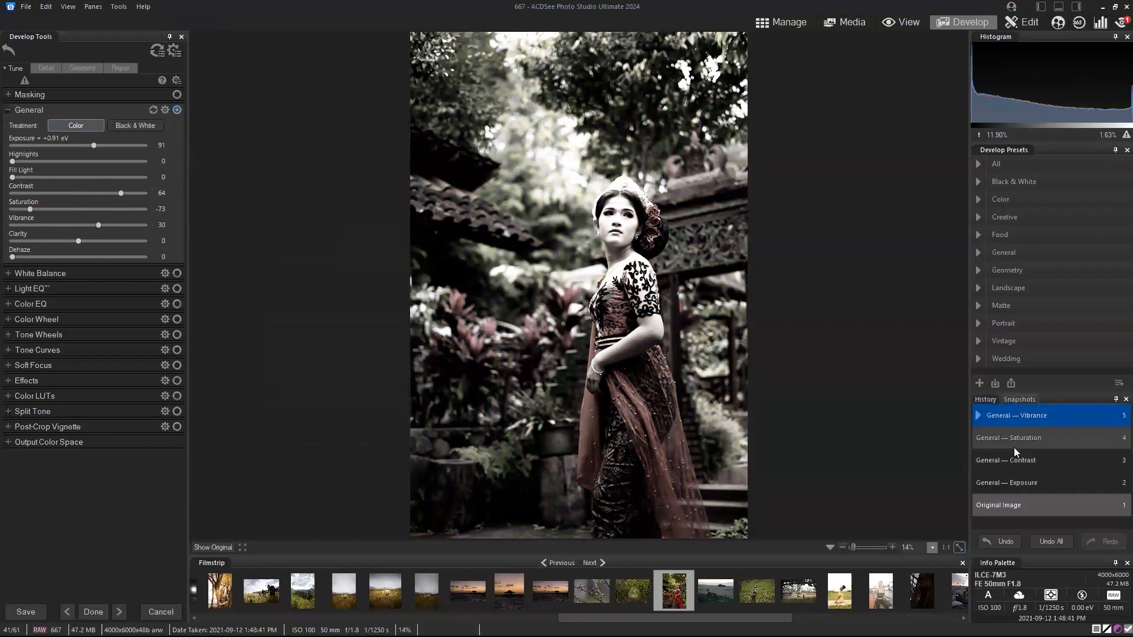
drag(1055, 394, 1058, 324)
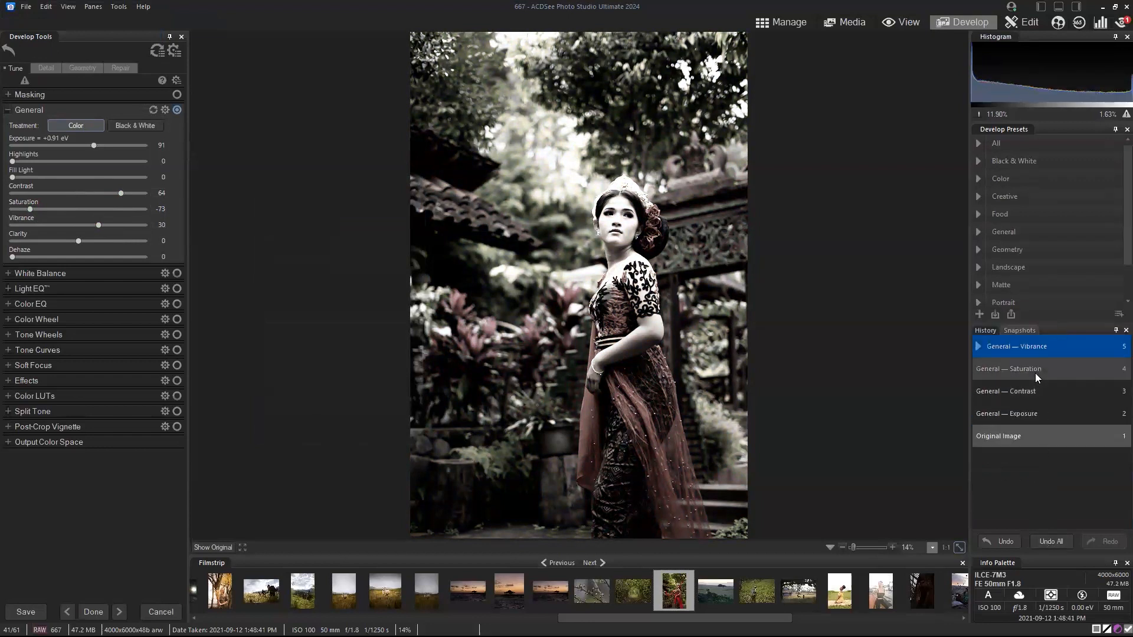
- Undo all adjustments on the portrait and set the red hue in Color EQ to 100
click(1062, 541)
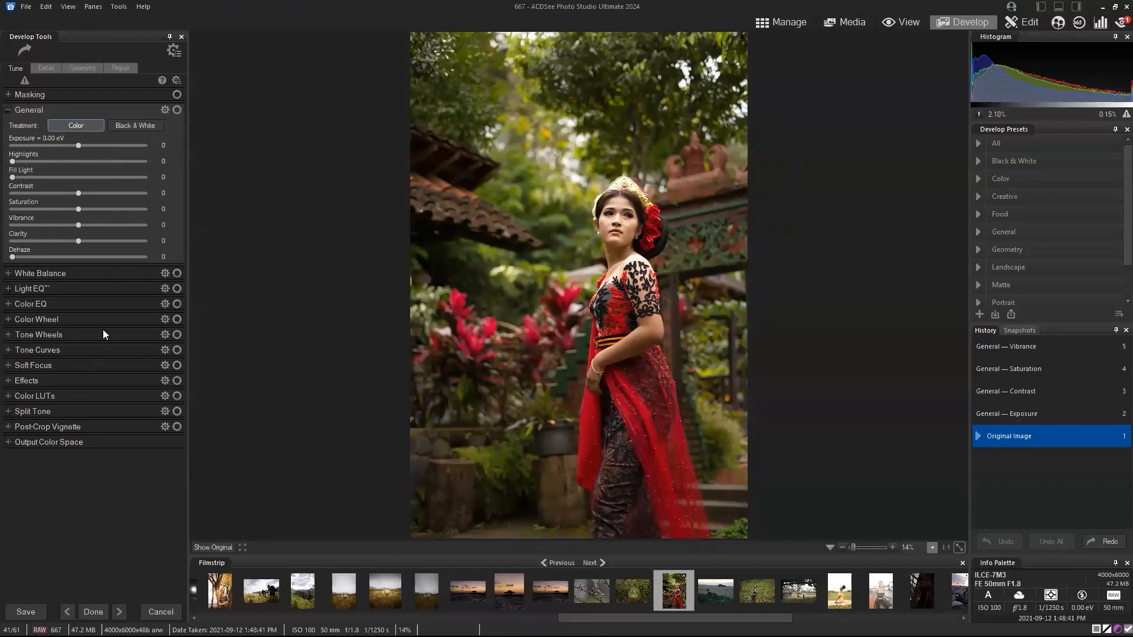
click(8, 305)
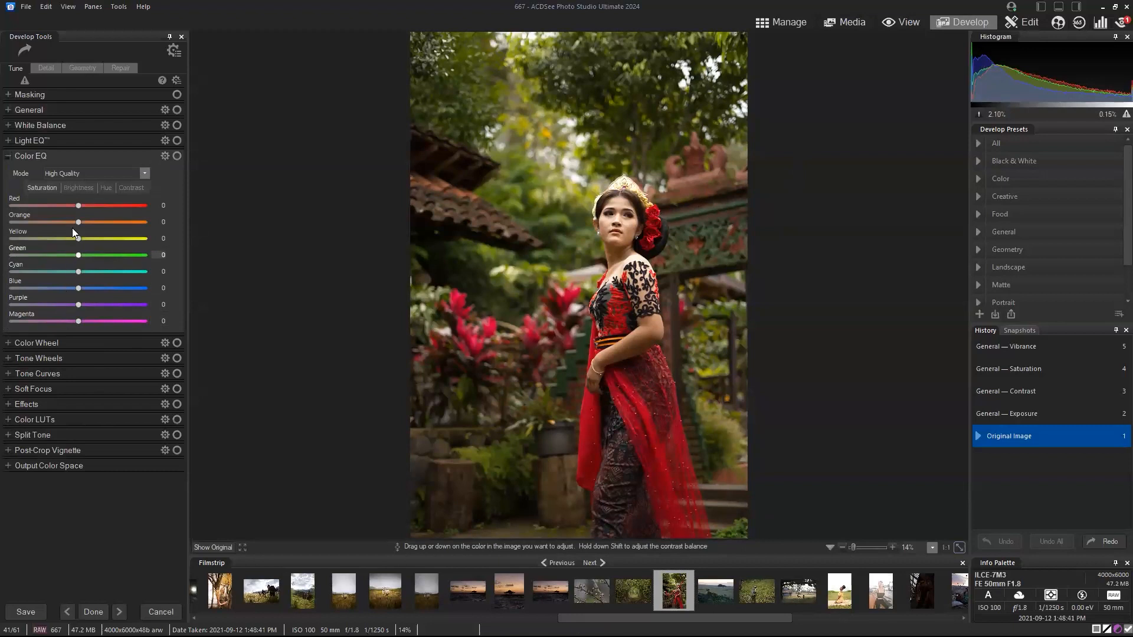
click(102, 186)
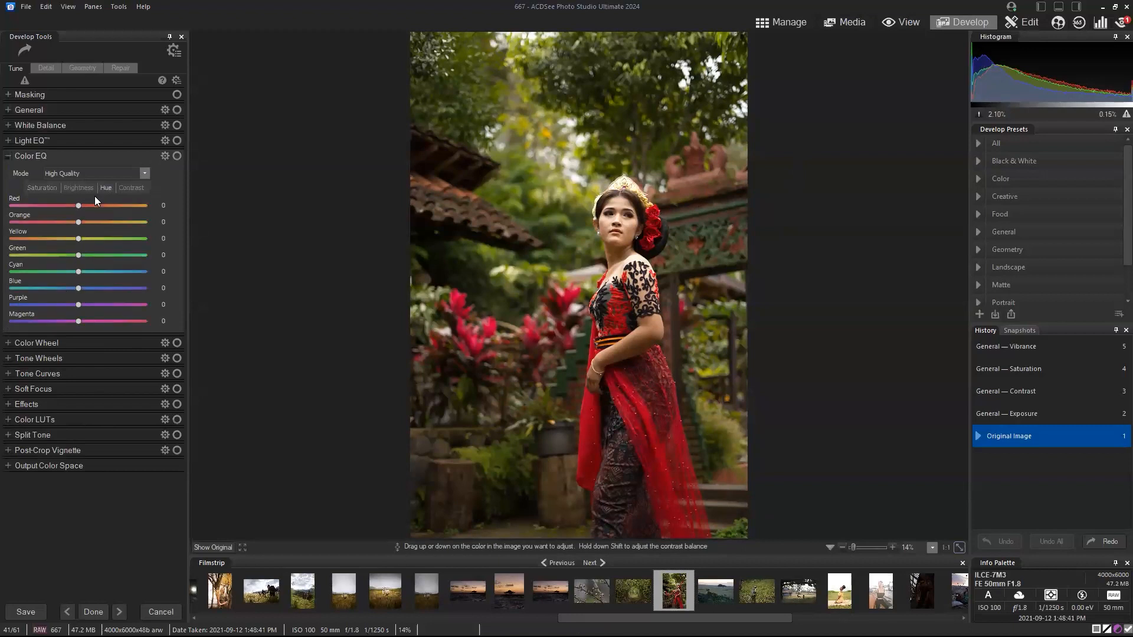
drag(78, 204, 198, 202)
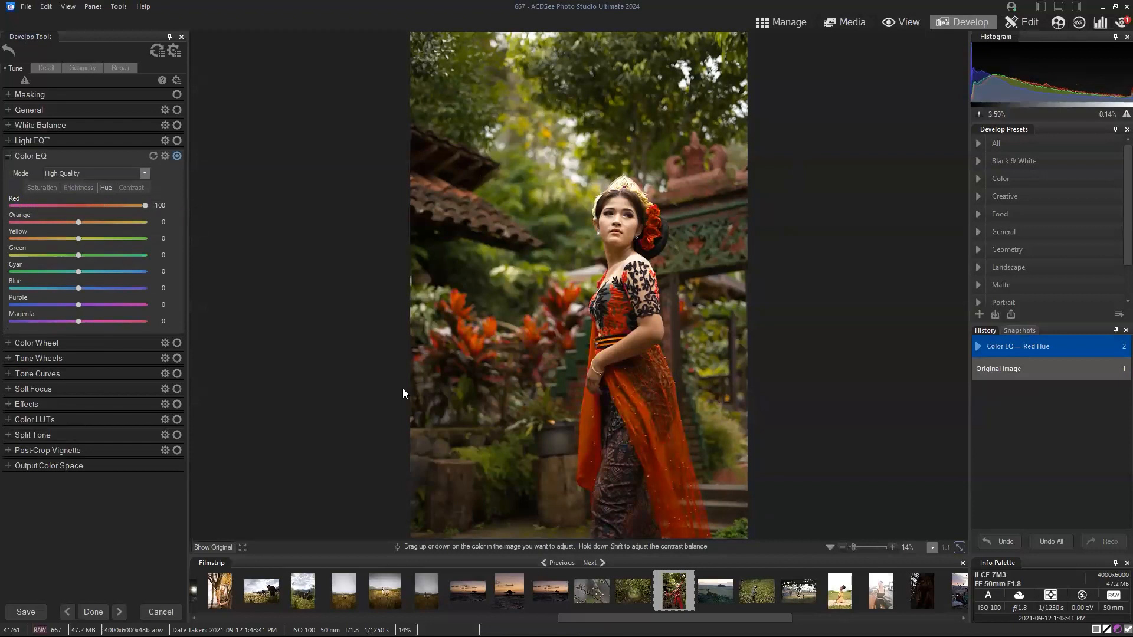
- Compare the portrait with Color EQ off and on several times, and return the red hue to 0
click(177, 156)
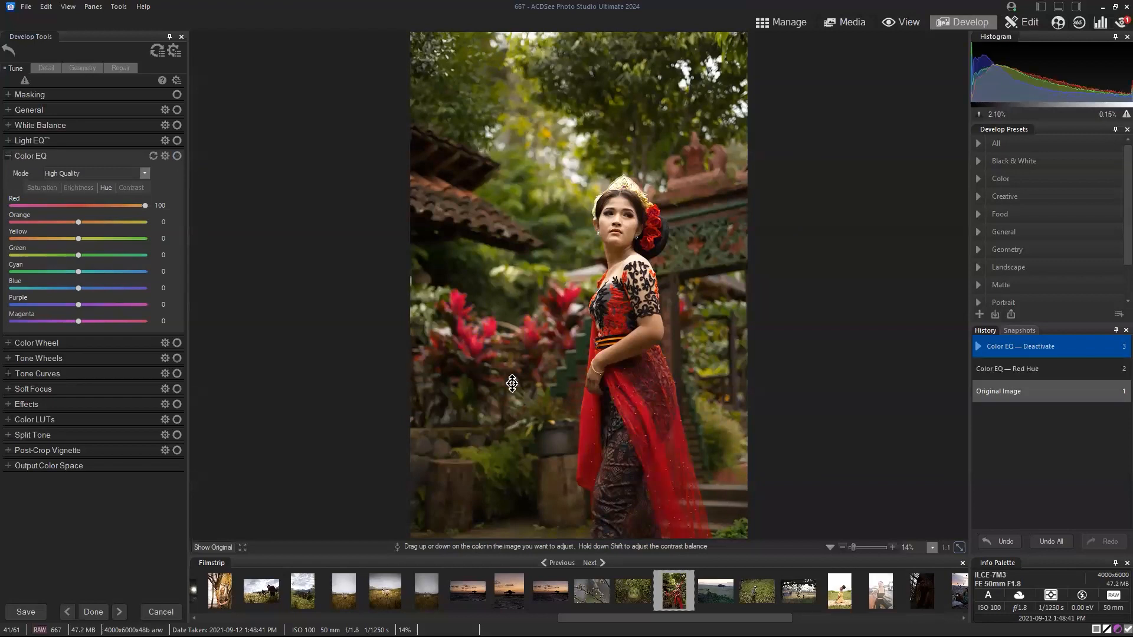
click(177, 156)
click(177, 156)
click(177, 156)
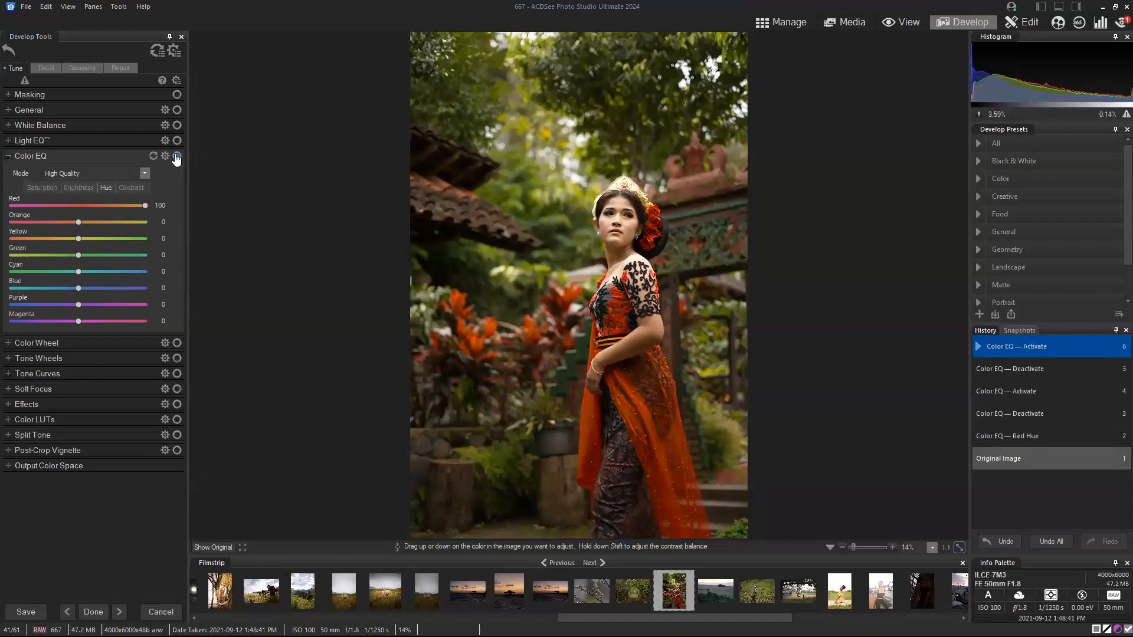
click(177, 156)
click(177, 156)
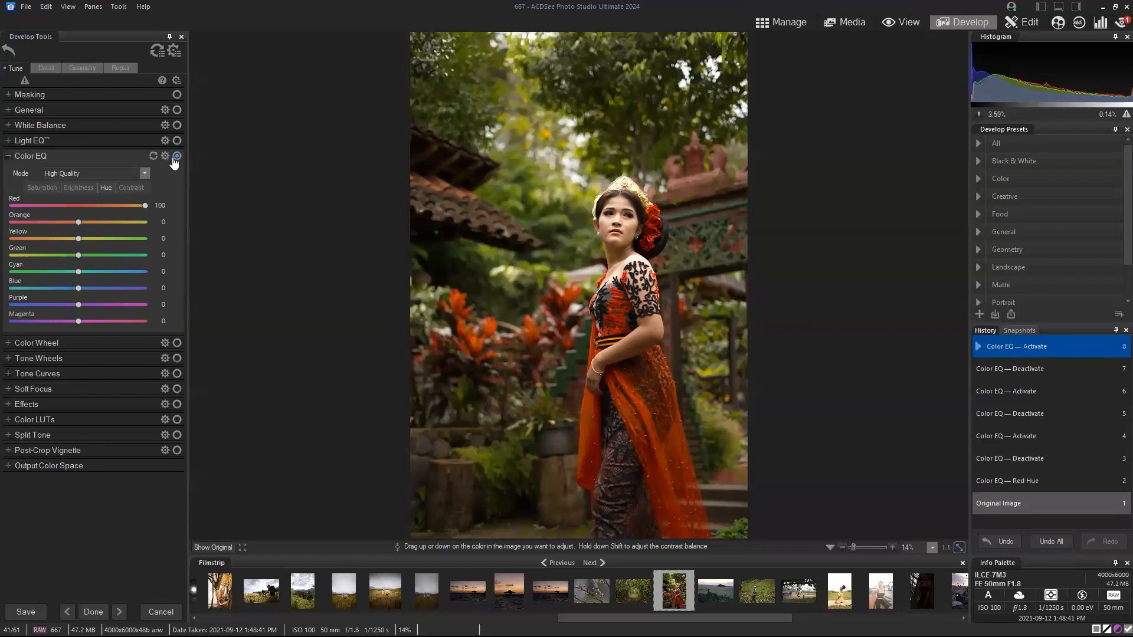
drag(144, 207, 78, 205)
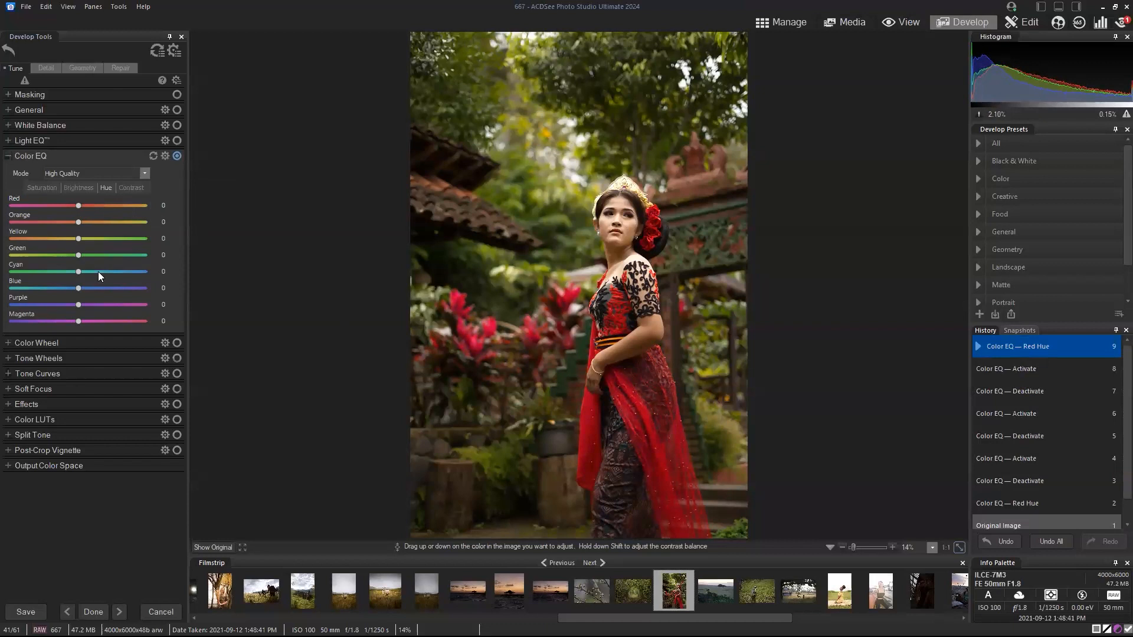
- Create an AI Subject mask for the woman and check its coverage with the mask overlay off and on
click(40, 96)
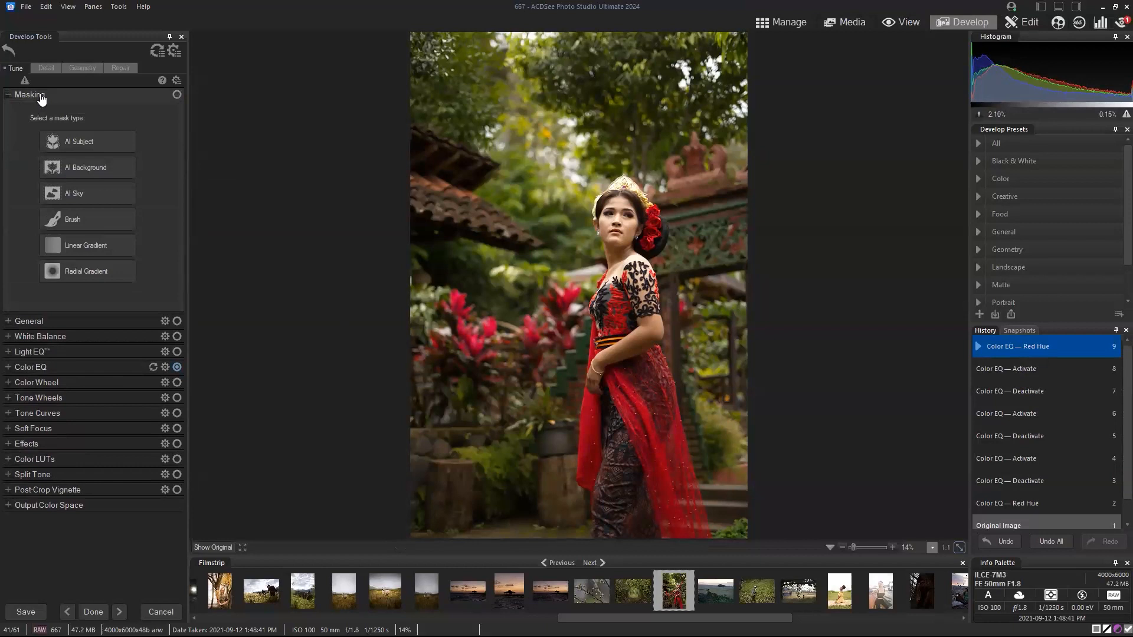
click(100, 145)
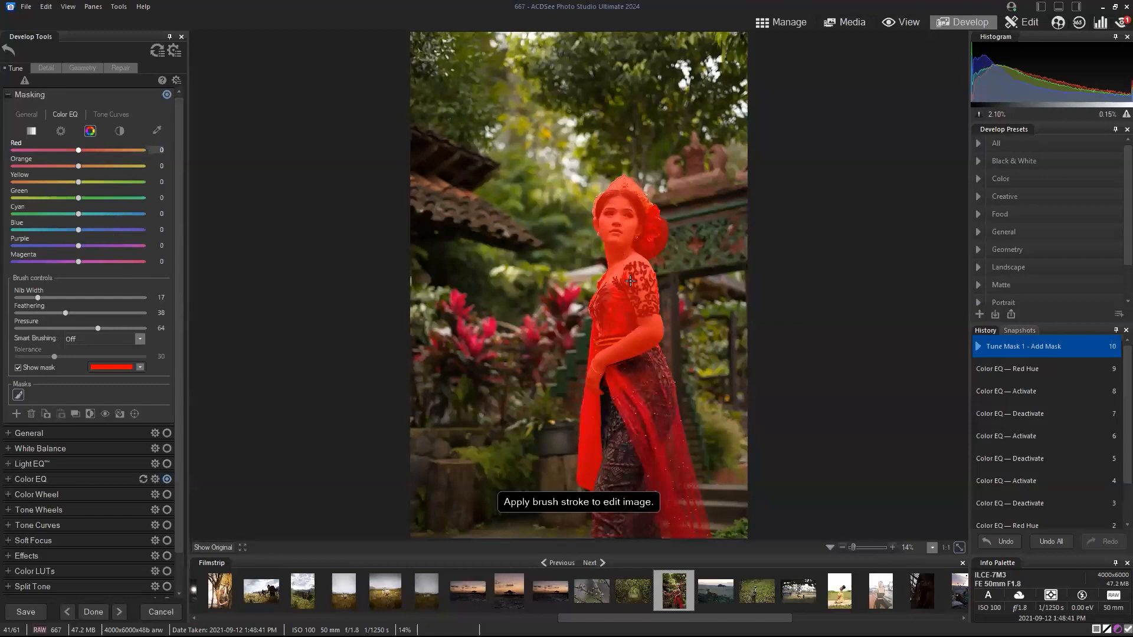
click(18, 368)
click(18, 368)
click(18, 368)
click(17, 368)
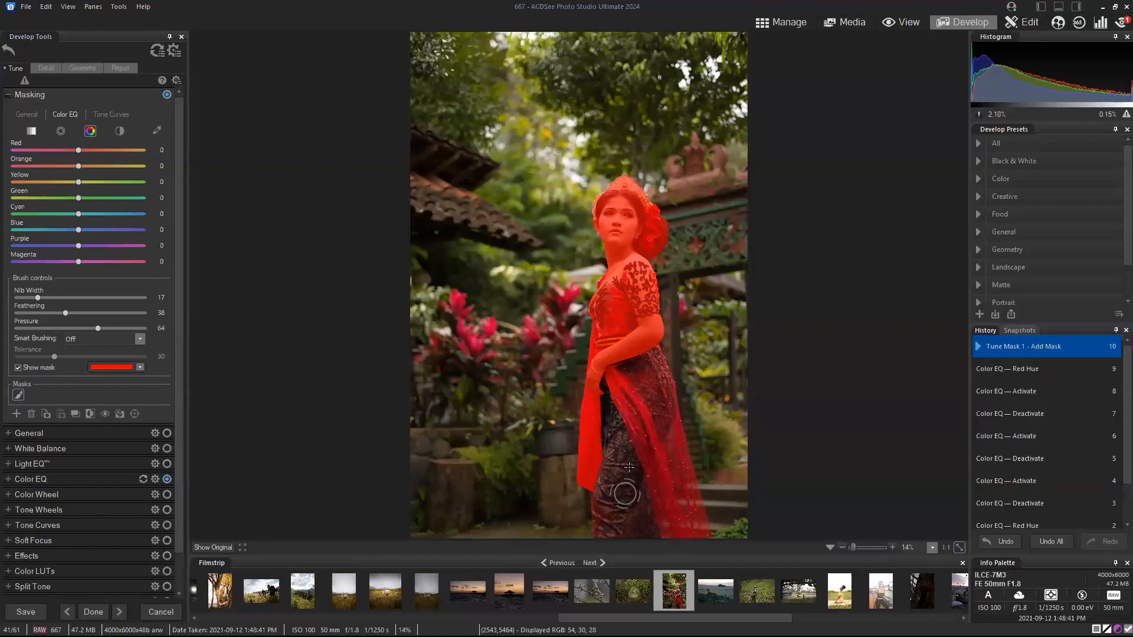
- Brush the uncovered parts of the woman's skirt into the subject mask and show the mask's General adjustments
drag(610, 511, 615, 410)
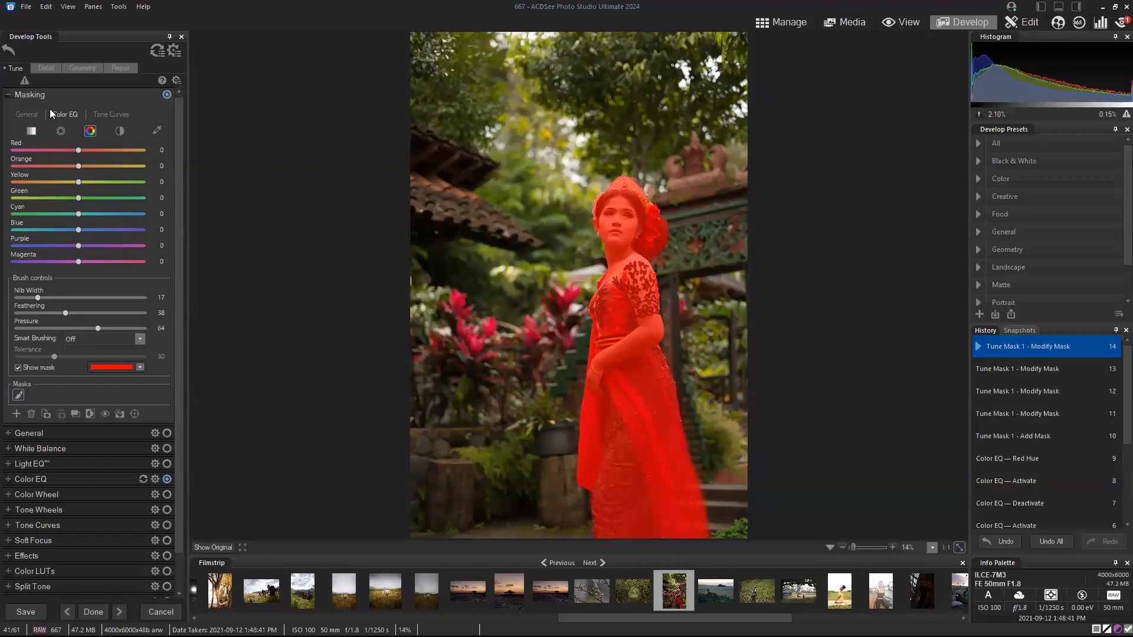
click(30, 113)
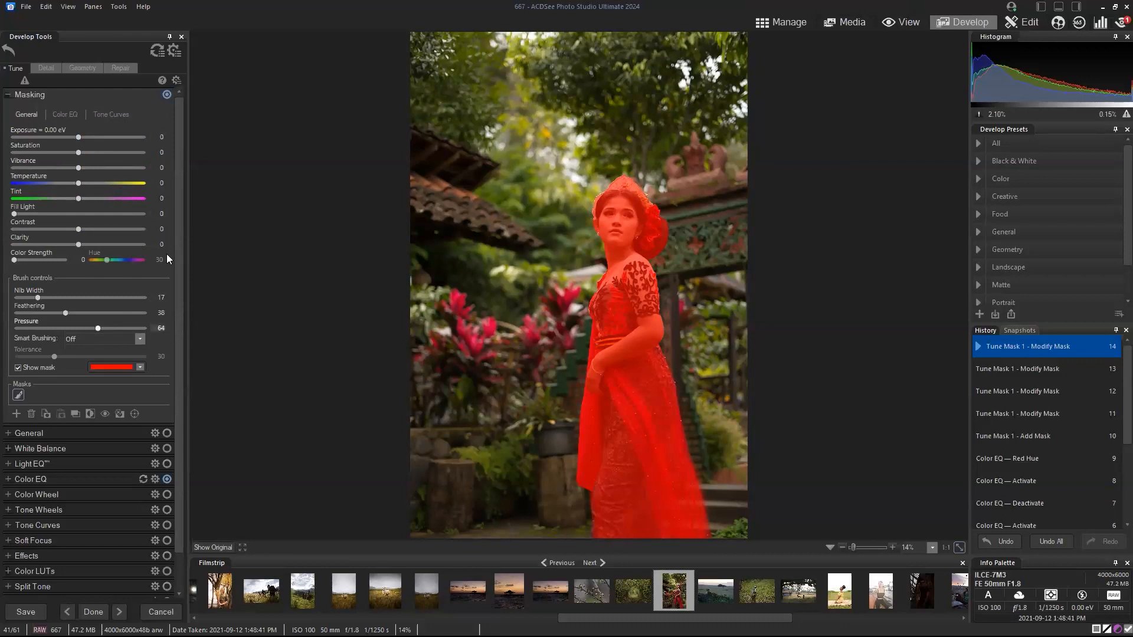
- Check the subject mask's coverage on the woman with the mask overlay off and on, leaving the overlay hidden
click(19, 369)
click(18, 368)
click(18, 369)
click(18, 368)
click(18, 368)
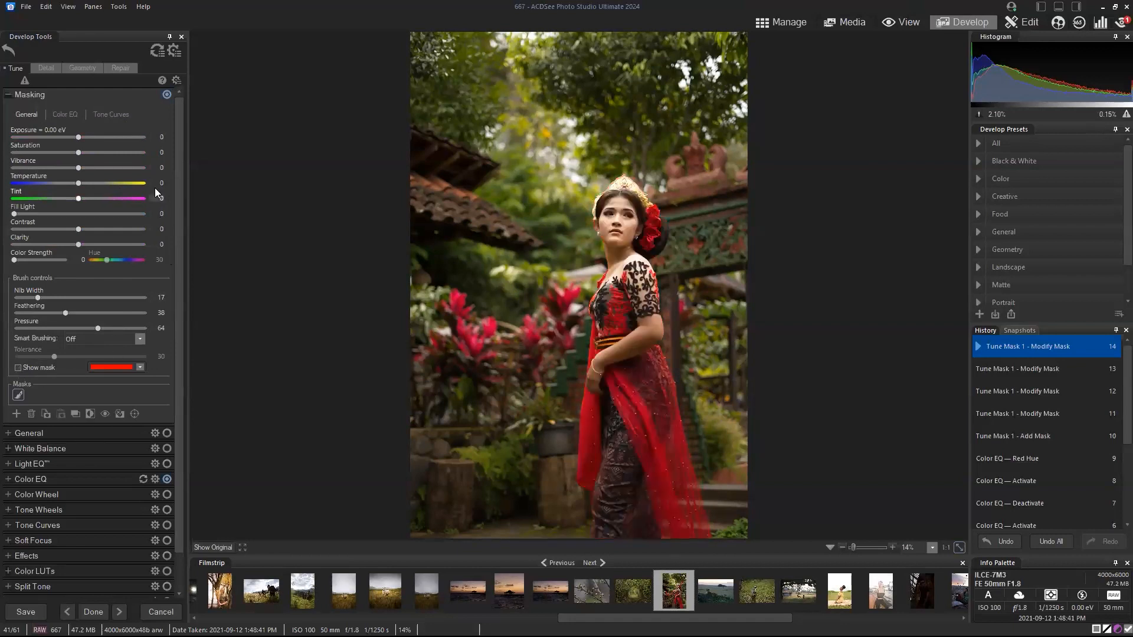
- Try the subject mask's exposure at 13 and return it to 0
mouse_move(77, 137)
mouse_down()
mouse_move(37, 139)
mouse_move(104, 141)
mouse_move(80, 141)
mouse_up()
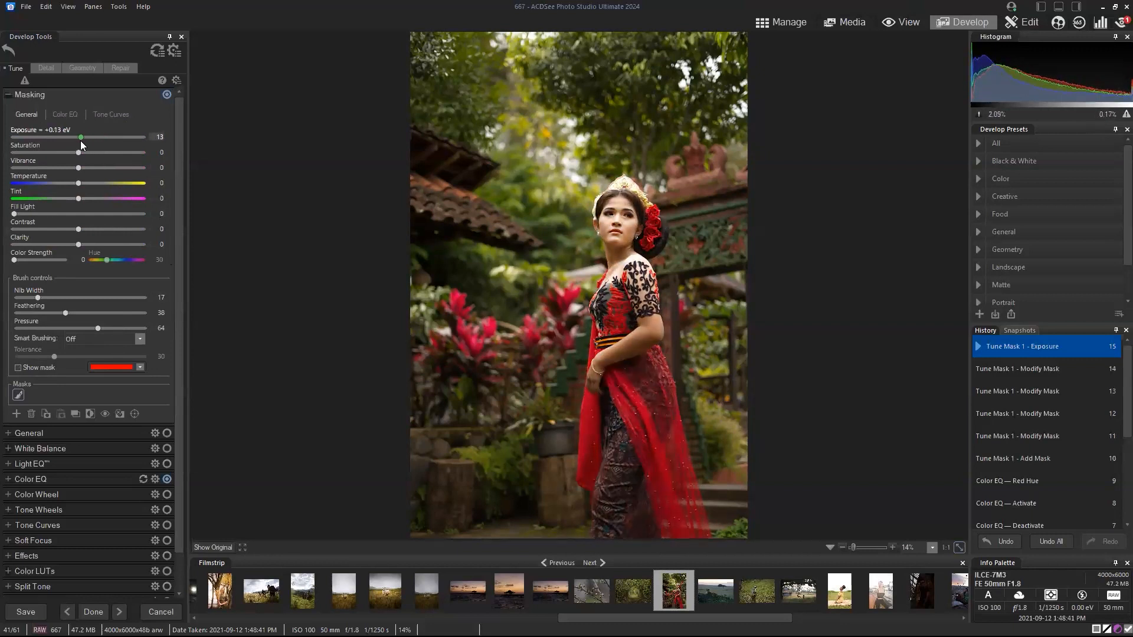
click(157, 135)
text(0)
- Look through the mask's Color EQ modes for saturation, brightness, hue and contrast, and show the on-image adjustment tool
click(70, 113)
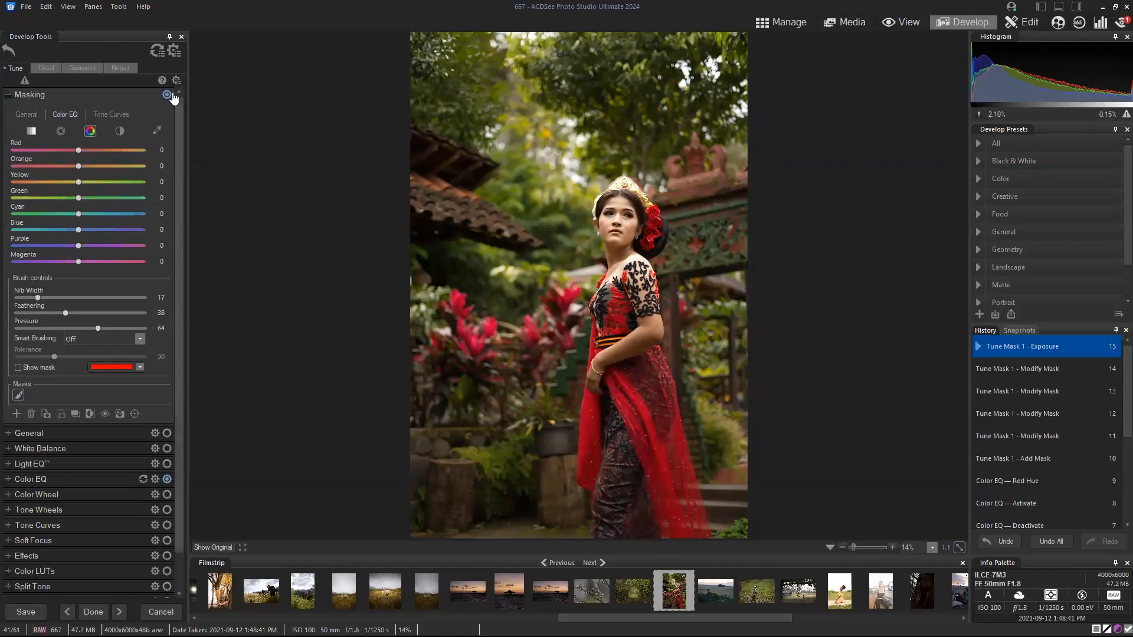
click(36, 114)
click(71, 113)
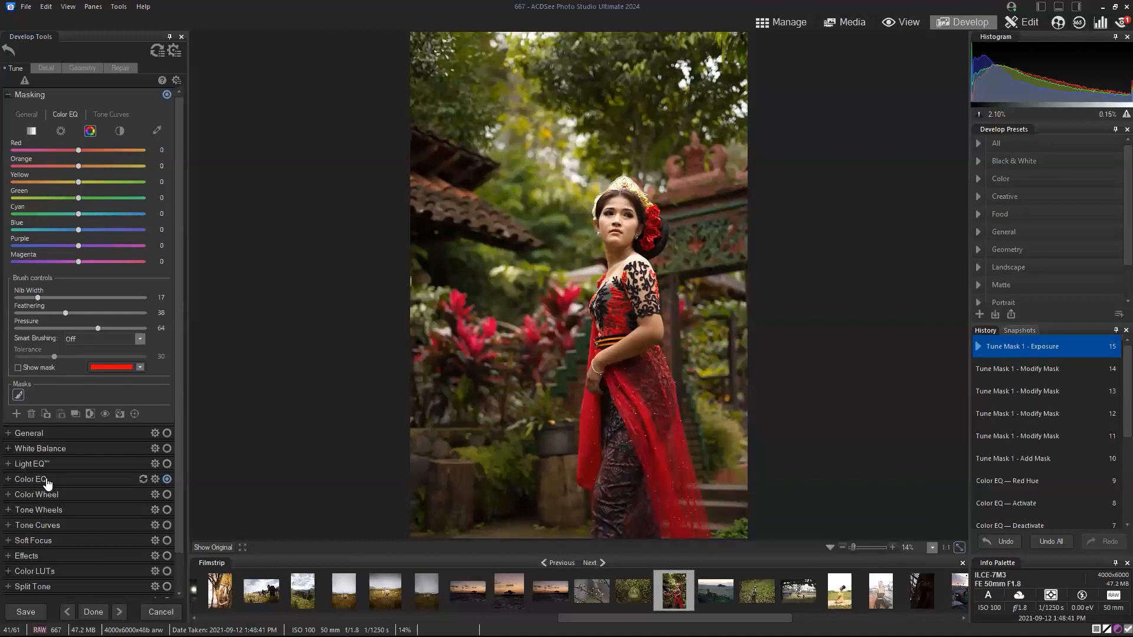
click(30, 130)
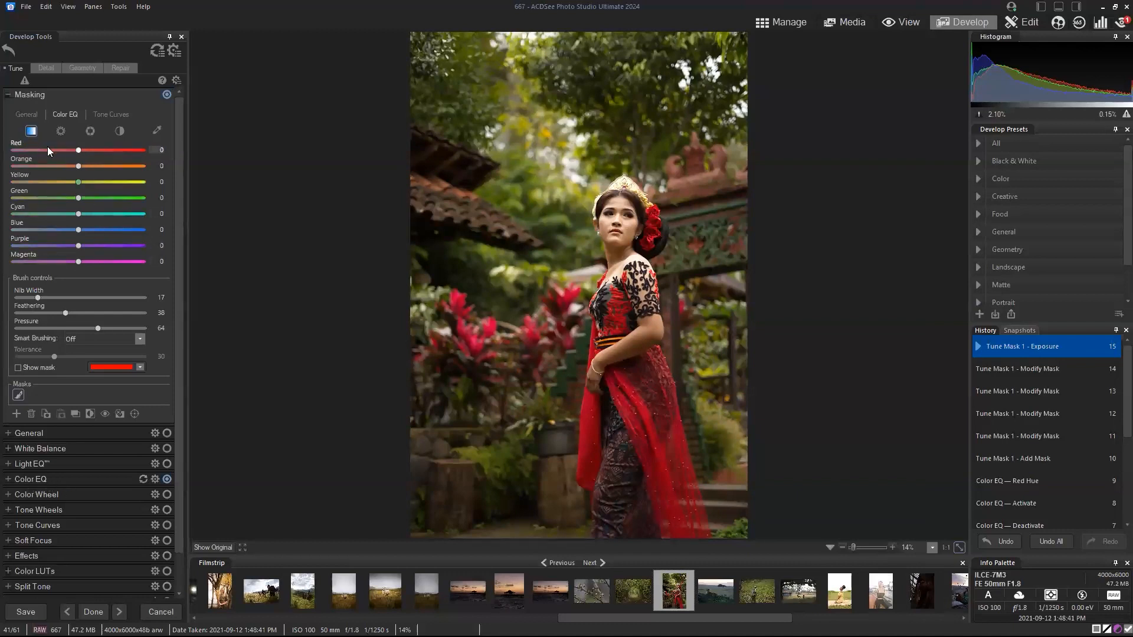
click(61, 132)
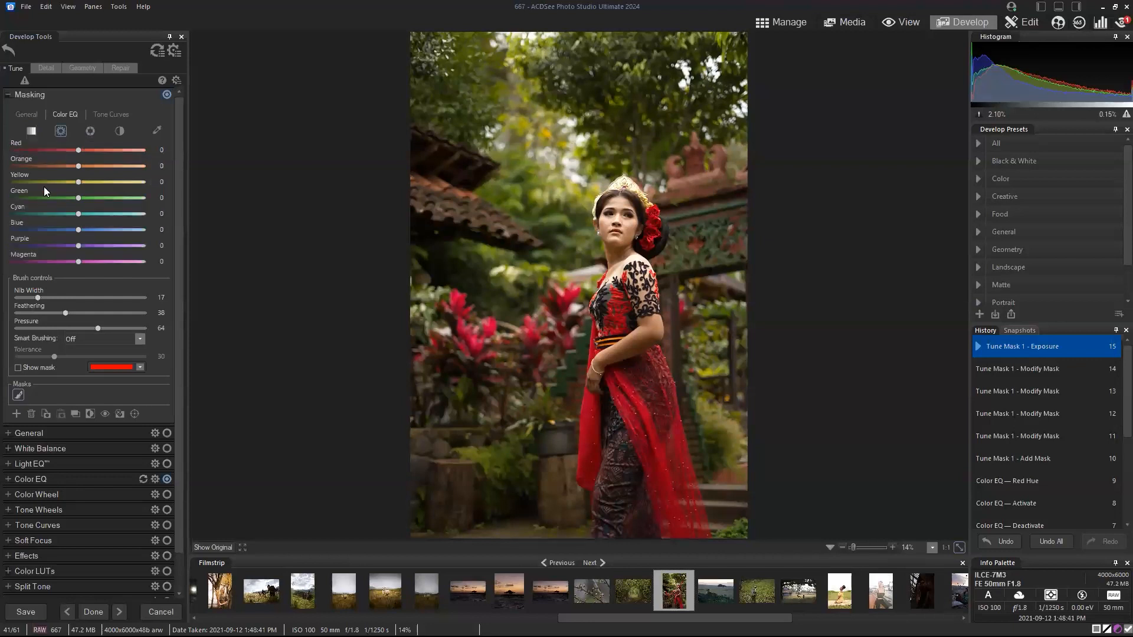
click(90, 131)
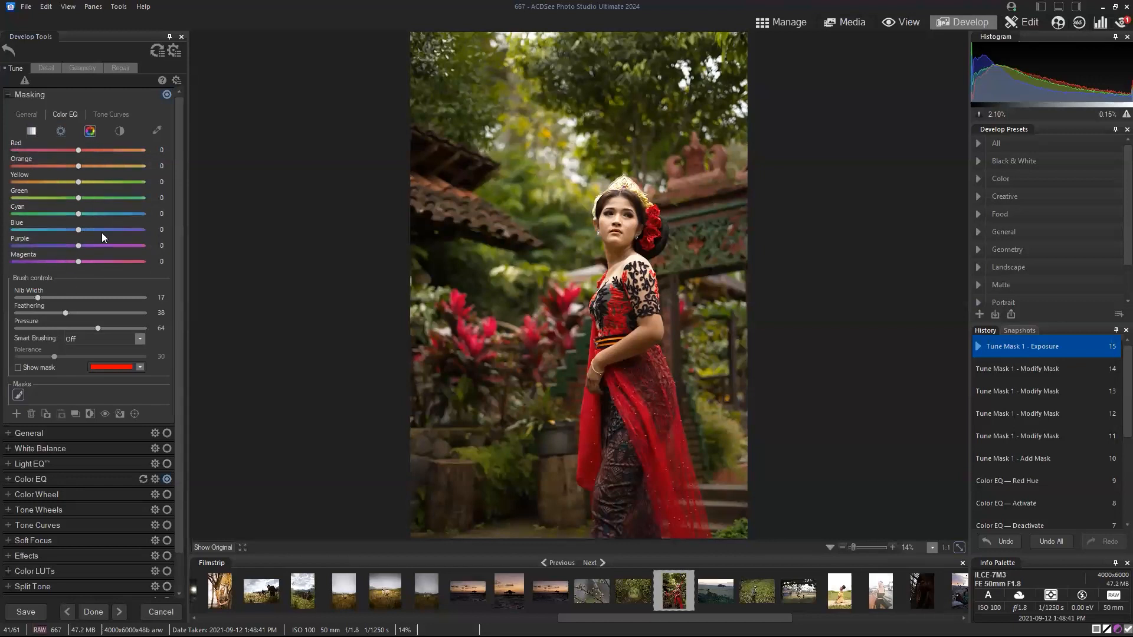
click(120, 132)
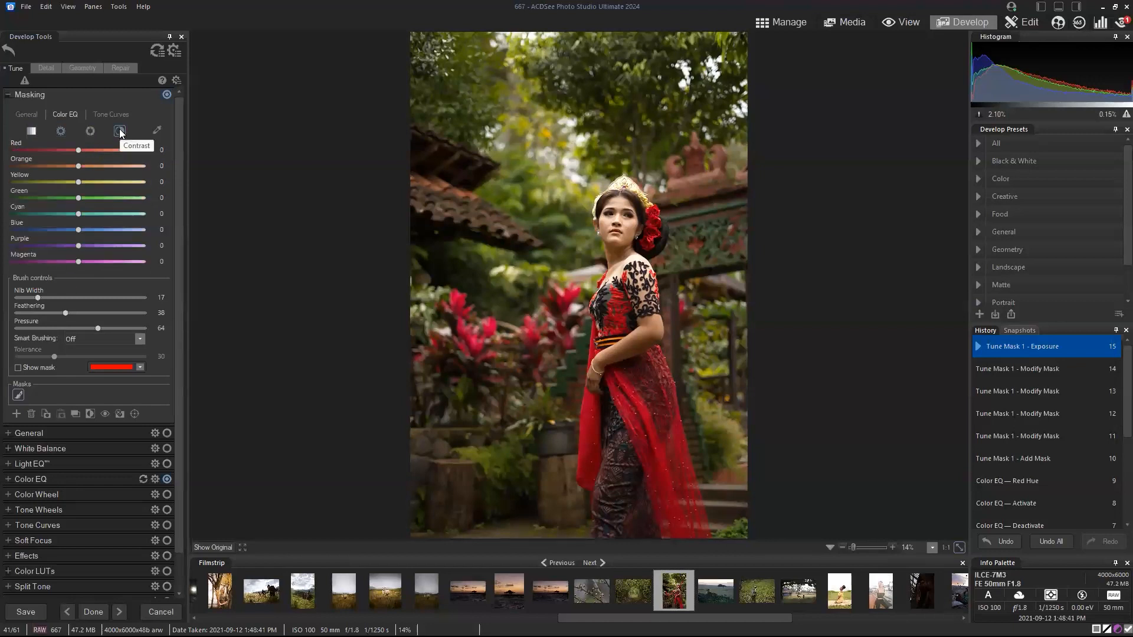
click(157, 130)
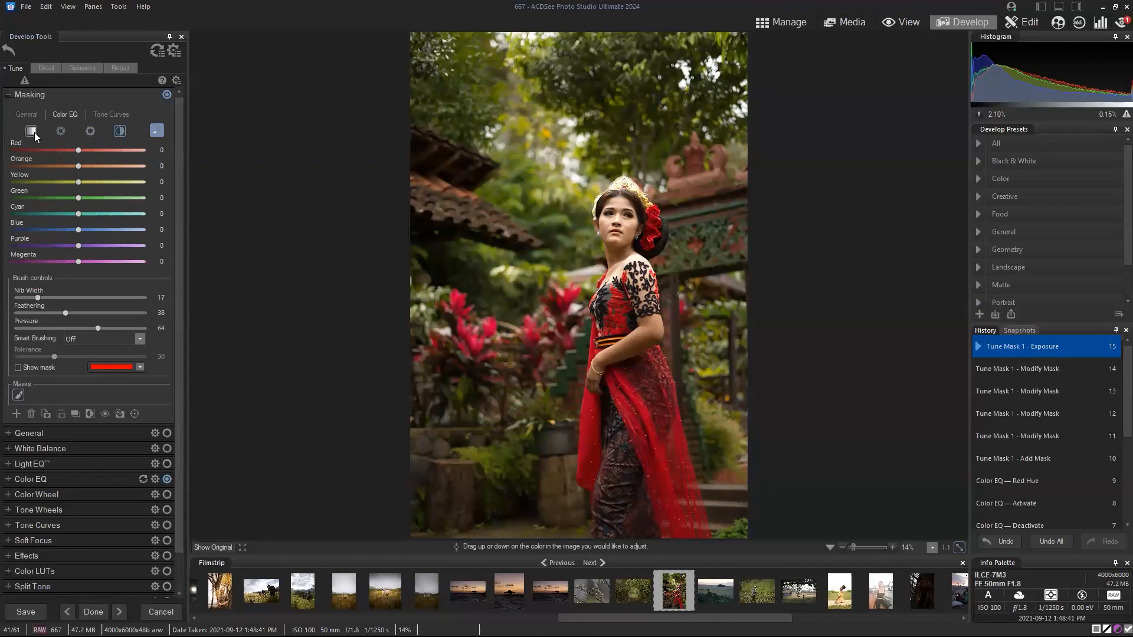
- Try a red hue of 43 in the subject mask's Color EQ, compare it with the original photo, and return it to 0
click(91, 130)
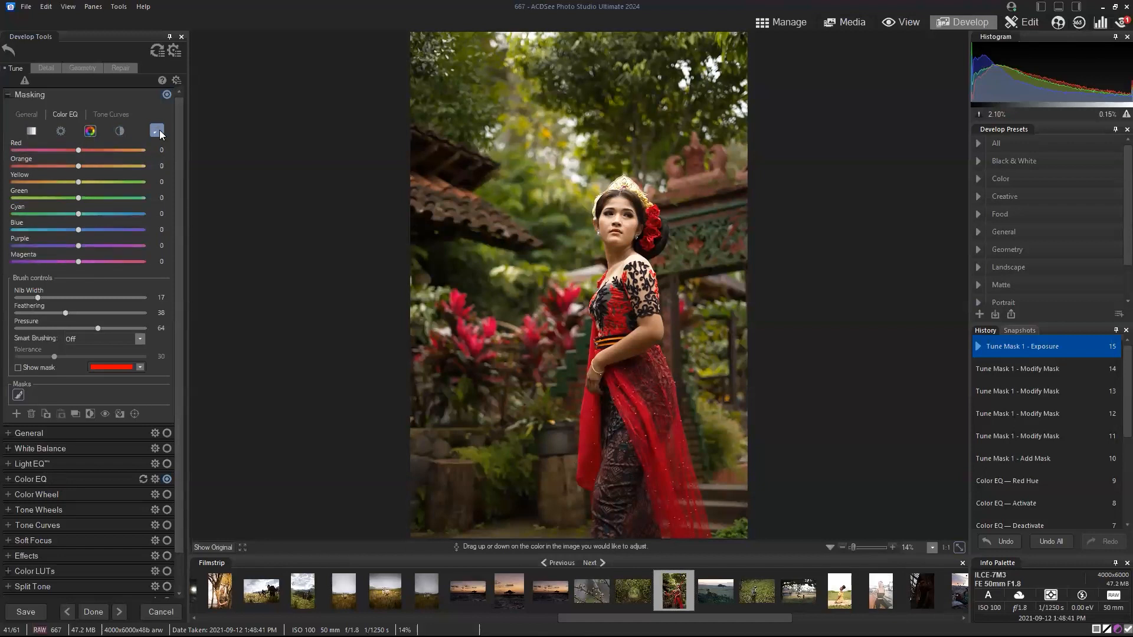
drag(78, 149, 106, 150)
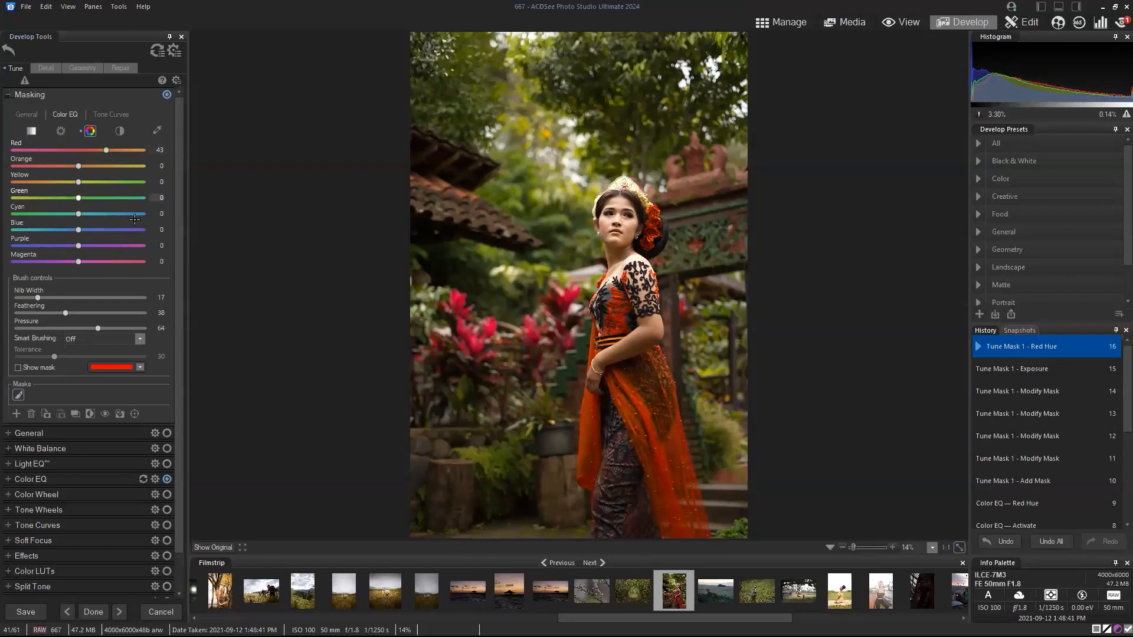
click(212, 549)
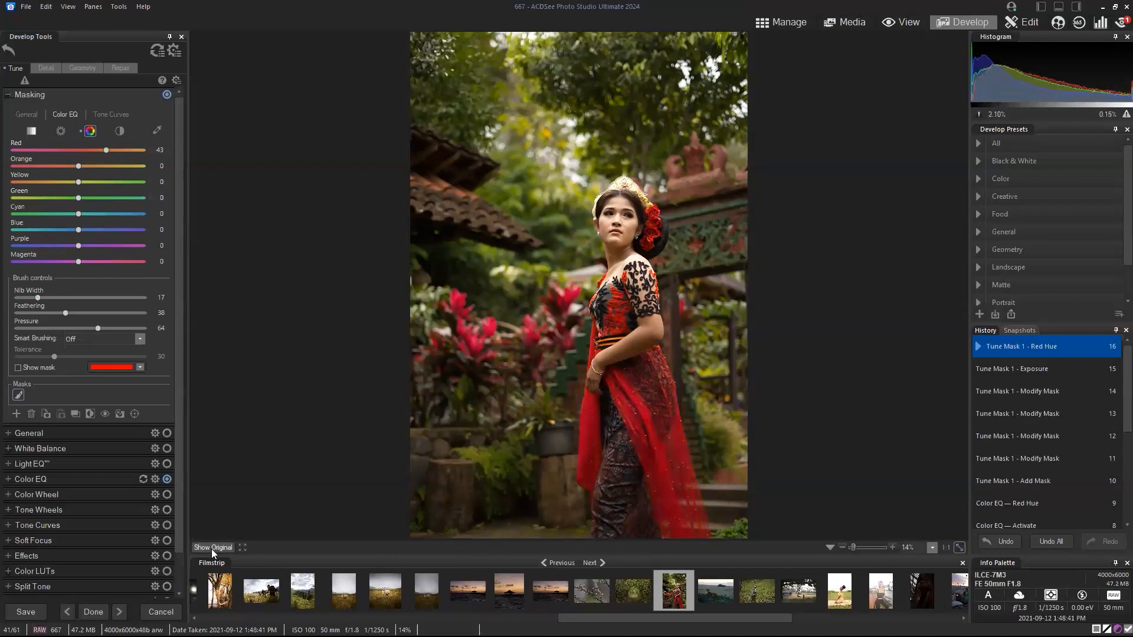
click(211, 549)
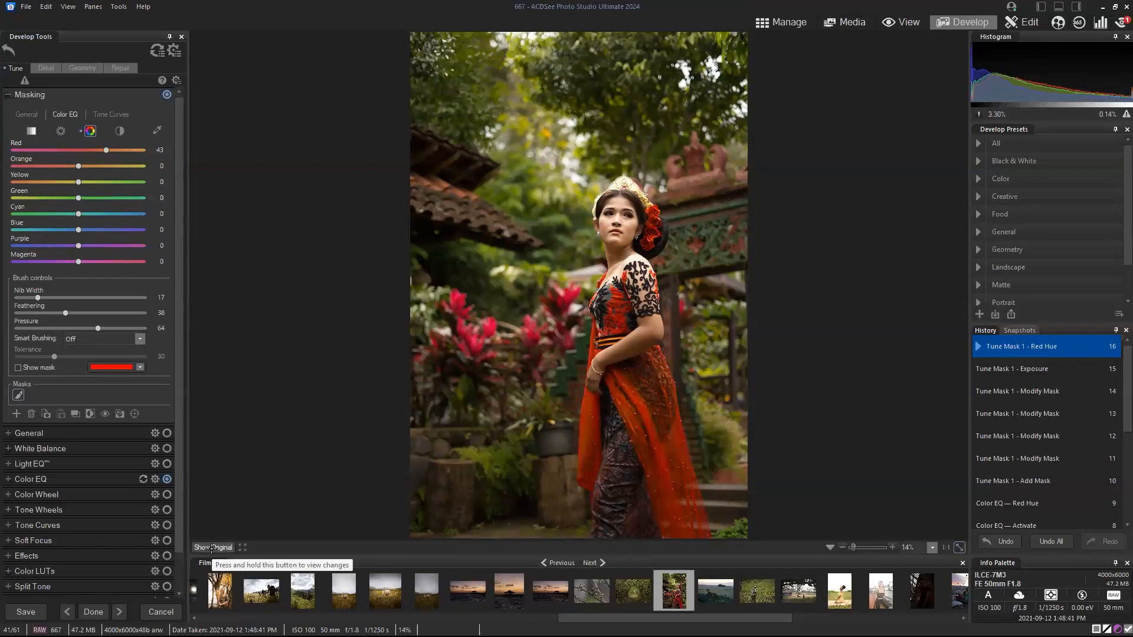
drag(105, 148, 79, 147)
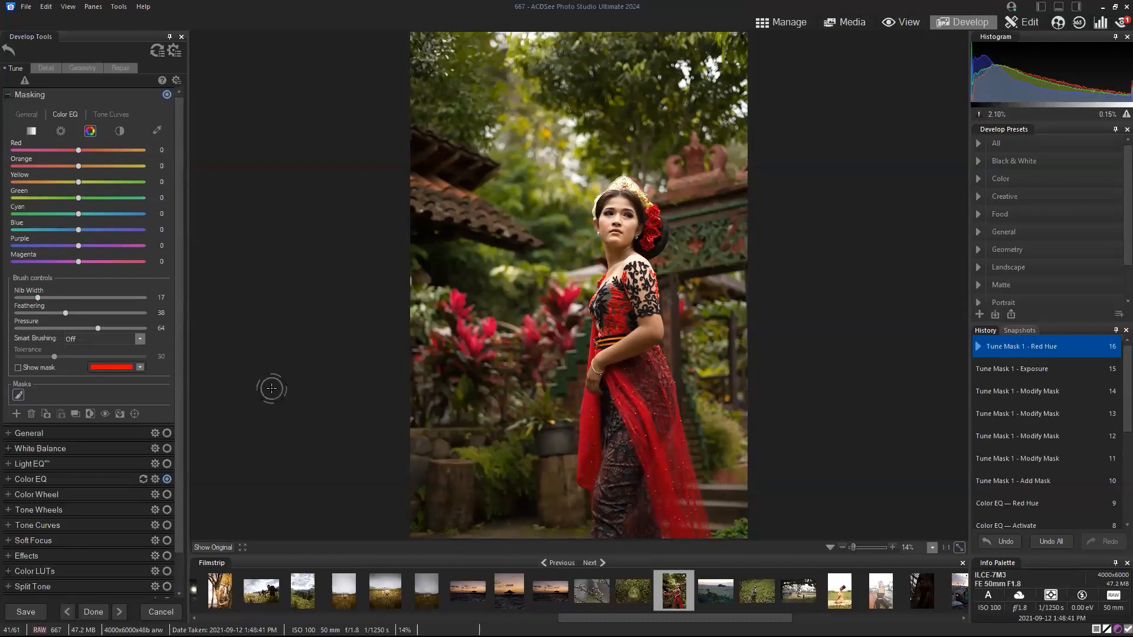
- Replace the subject mask with a Brush mask and paint over the woman's hair flowers with nib width 20 and the overlay shown
click(26, 115)
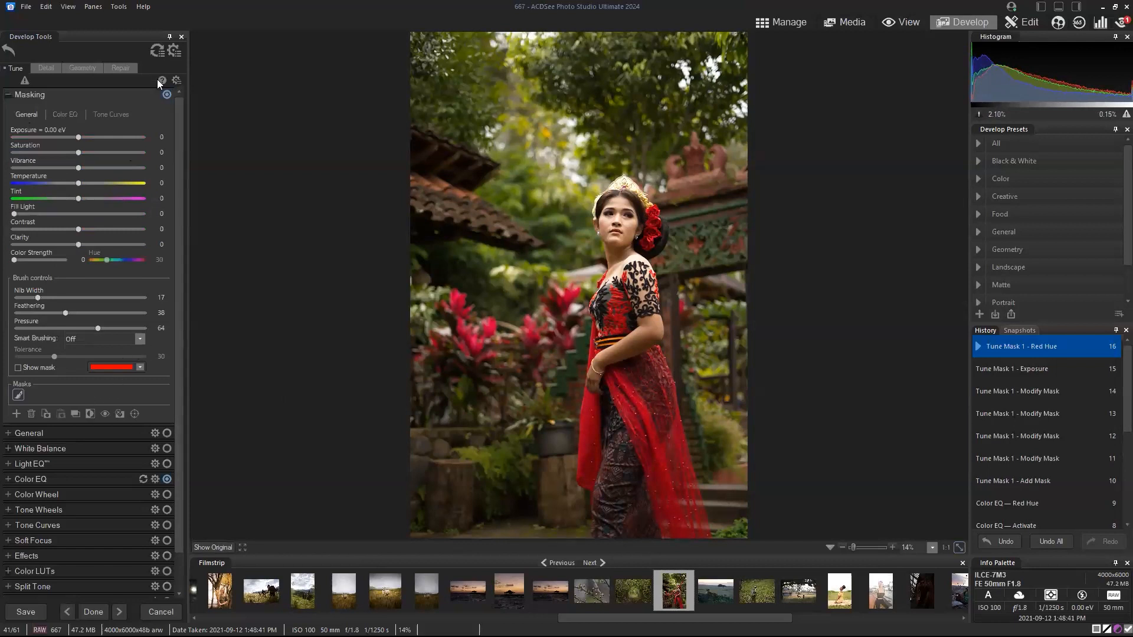
click(30, 413)
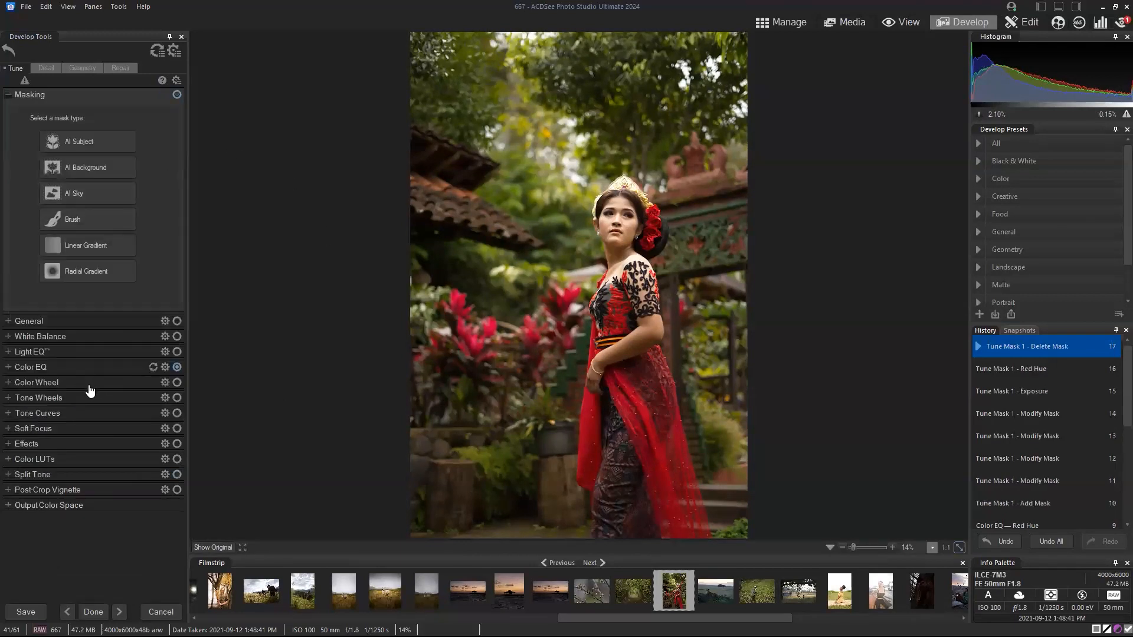
click(93, 144)
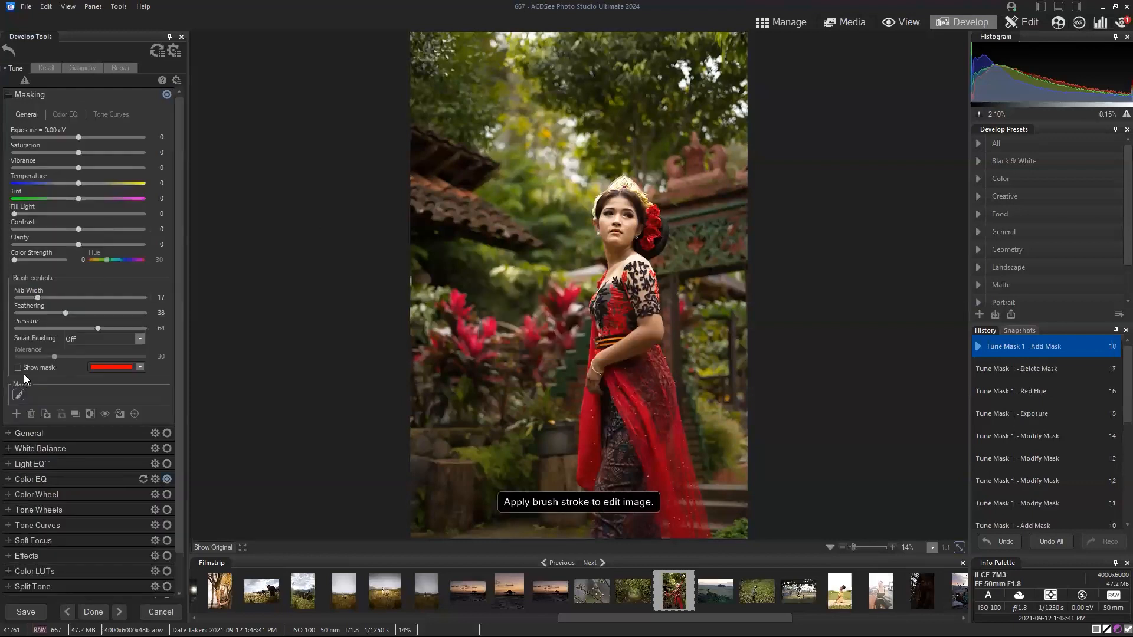
click(17, 368)
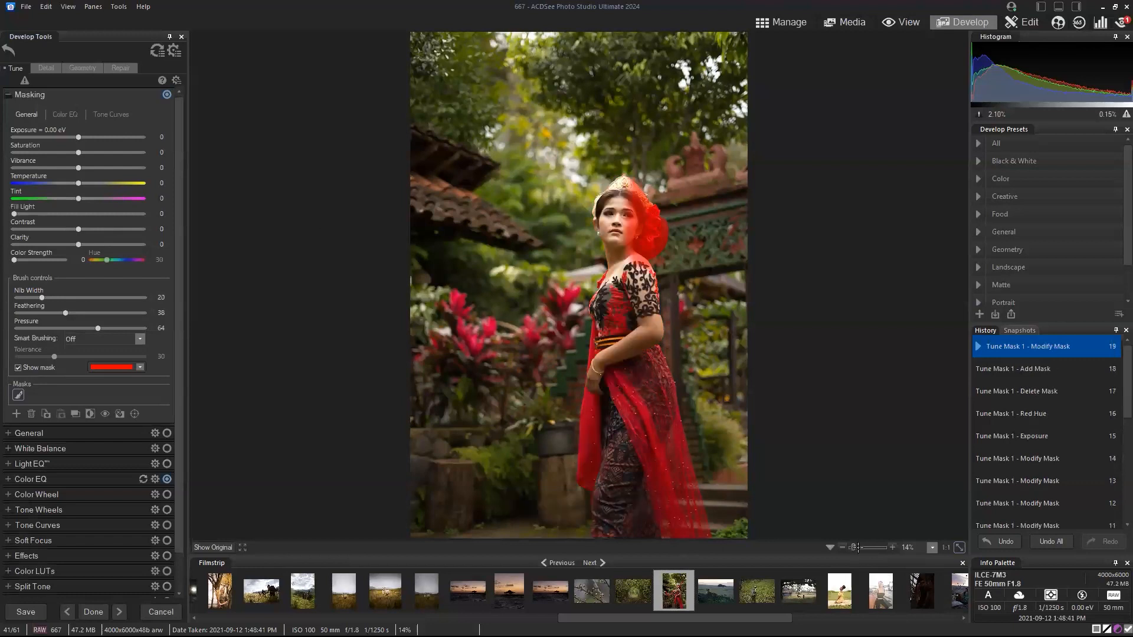
- Frame the woman's head closely and set the mask brush's pressure to 92
click(857, 548)
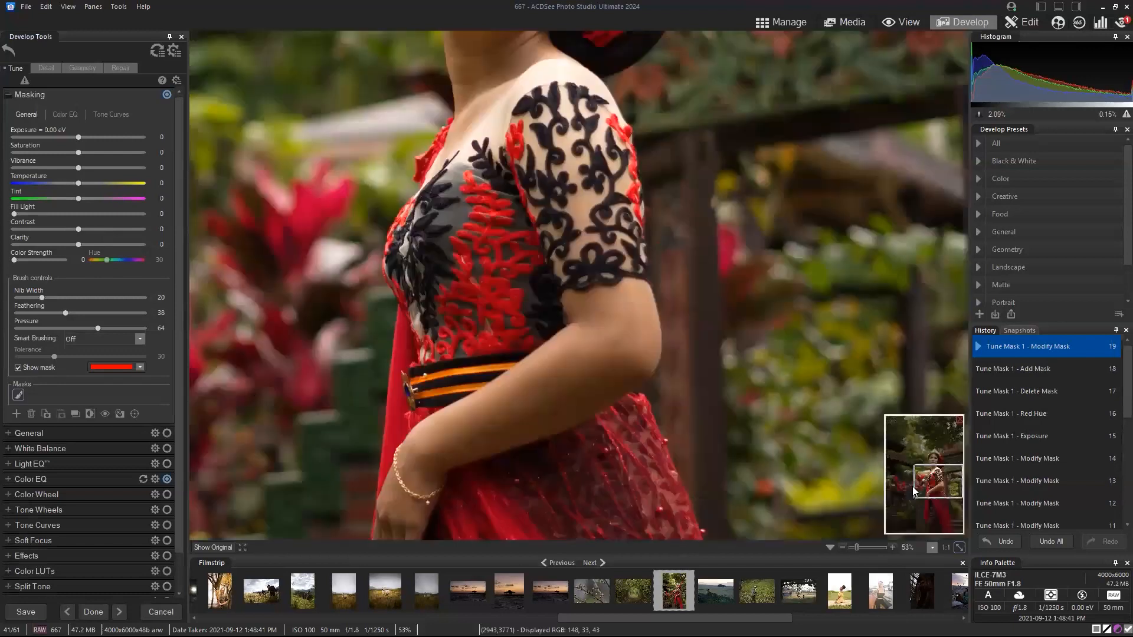
drag(915, 490, 915, 469)
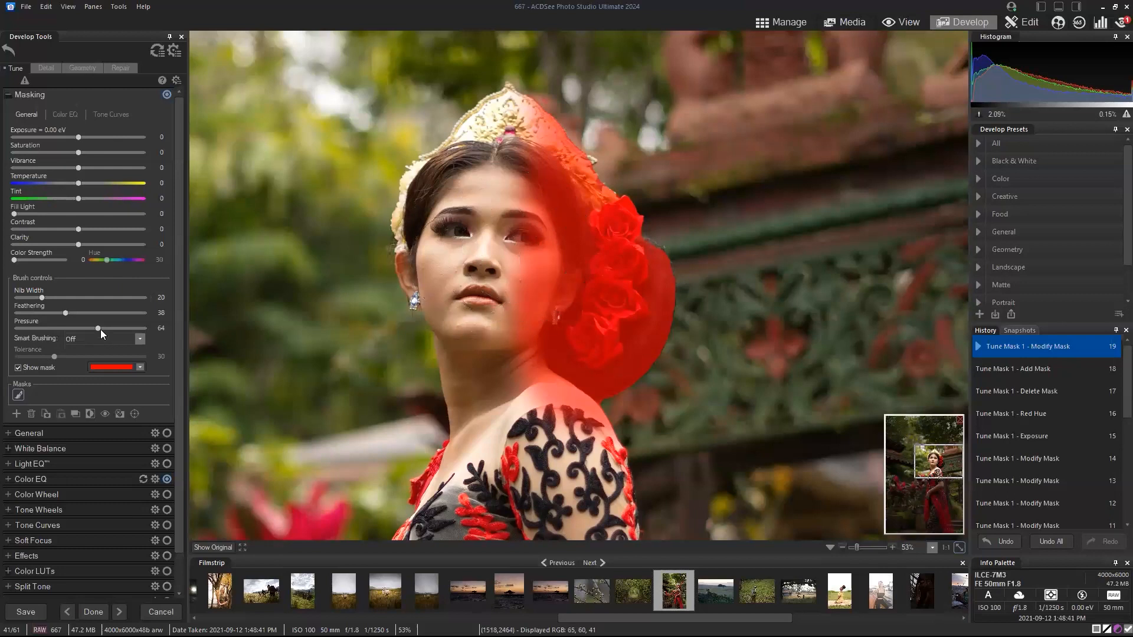
drag(98, 328, 186, 342)
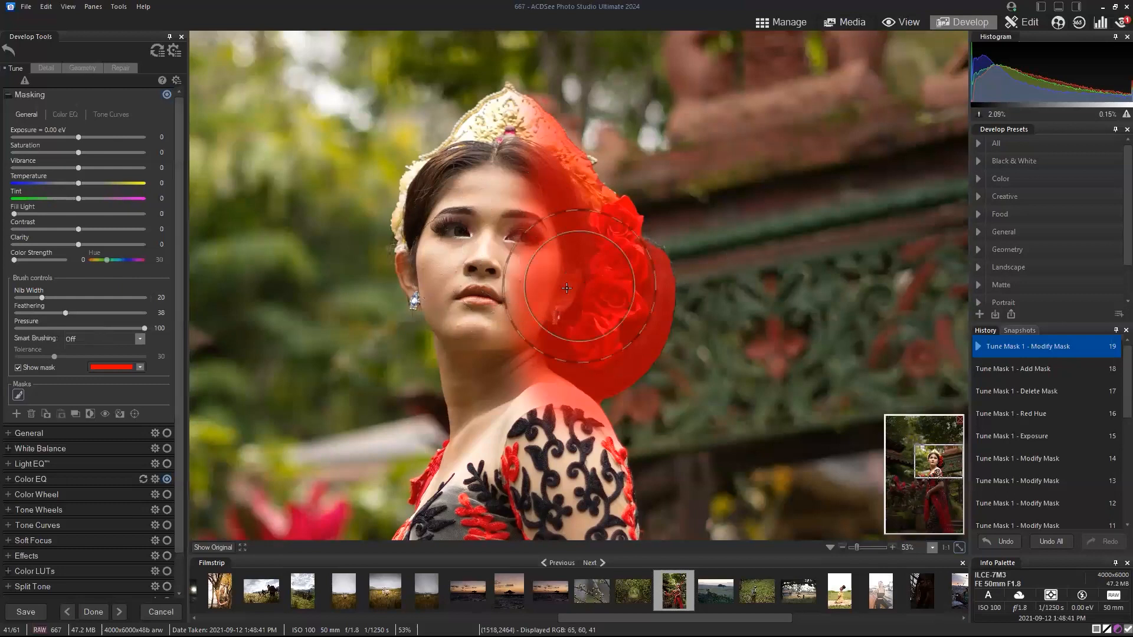
drag(144, 328, 134, 329)
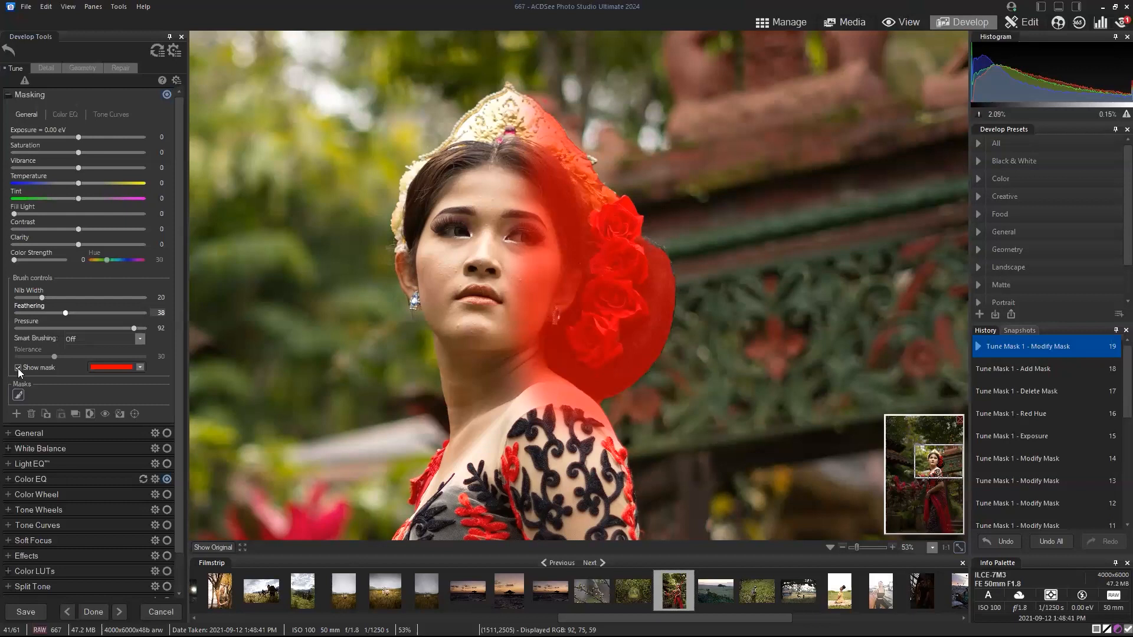
- Confine the brush mask to the red roses in her hair with feathering 10, check its coverage, and hide the mask overlay
click(19, 367)
click(18, 368)
click(17, 368)
click(18, 368)
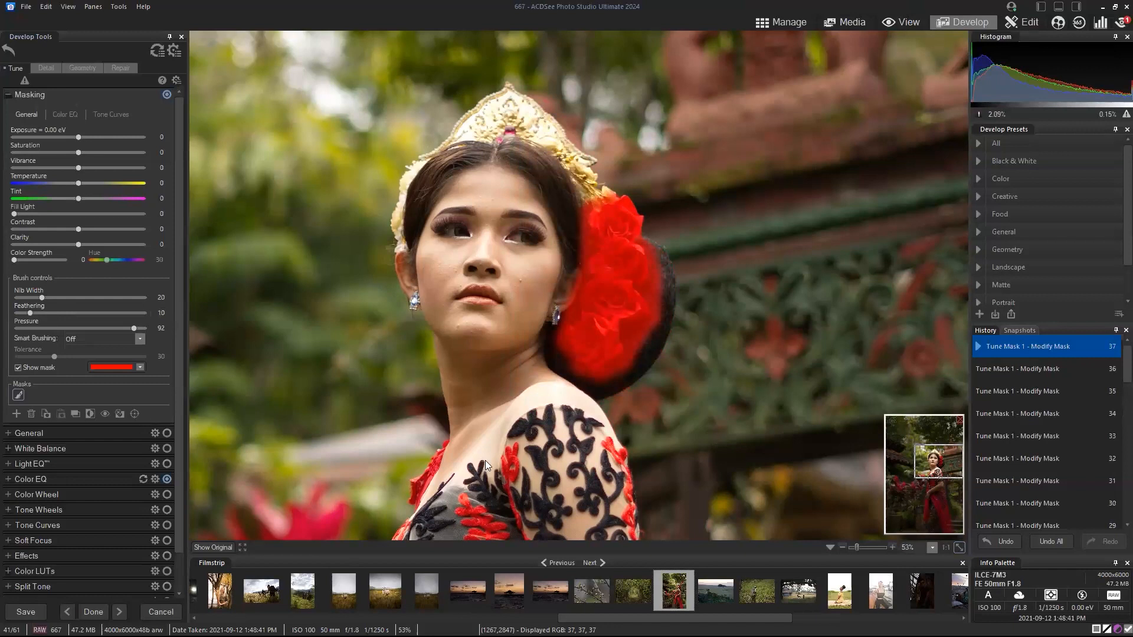
click(19, 368)
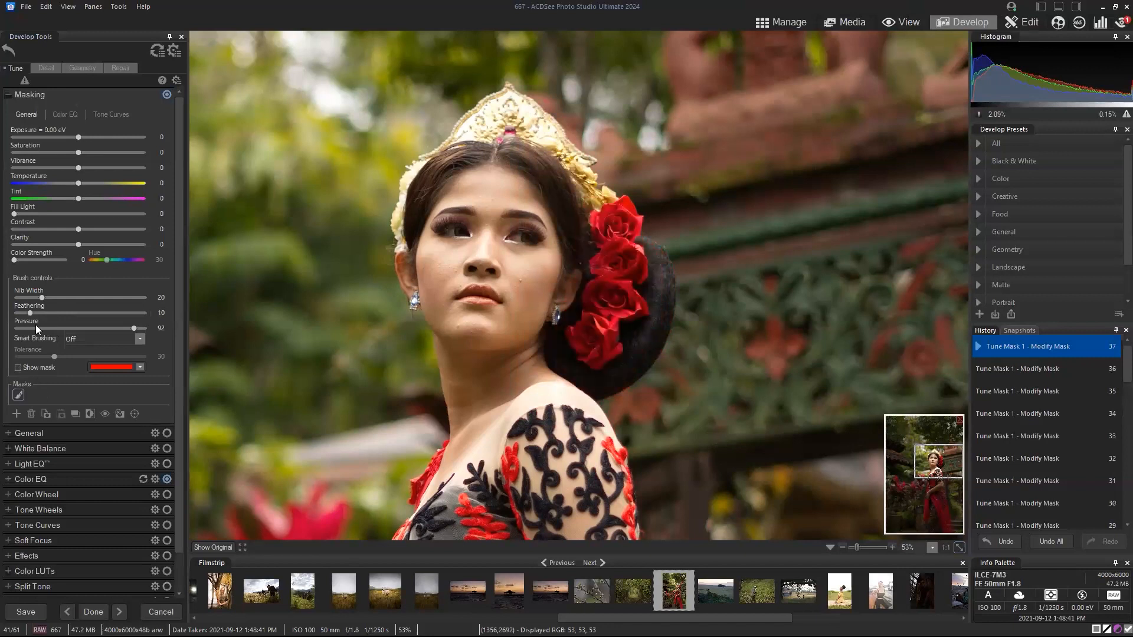
- Recolor the masked roses purple by setting the mask's Color EQ hues to red -57, orange -68 and yellow 38
click(64, 114)
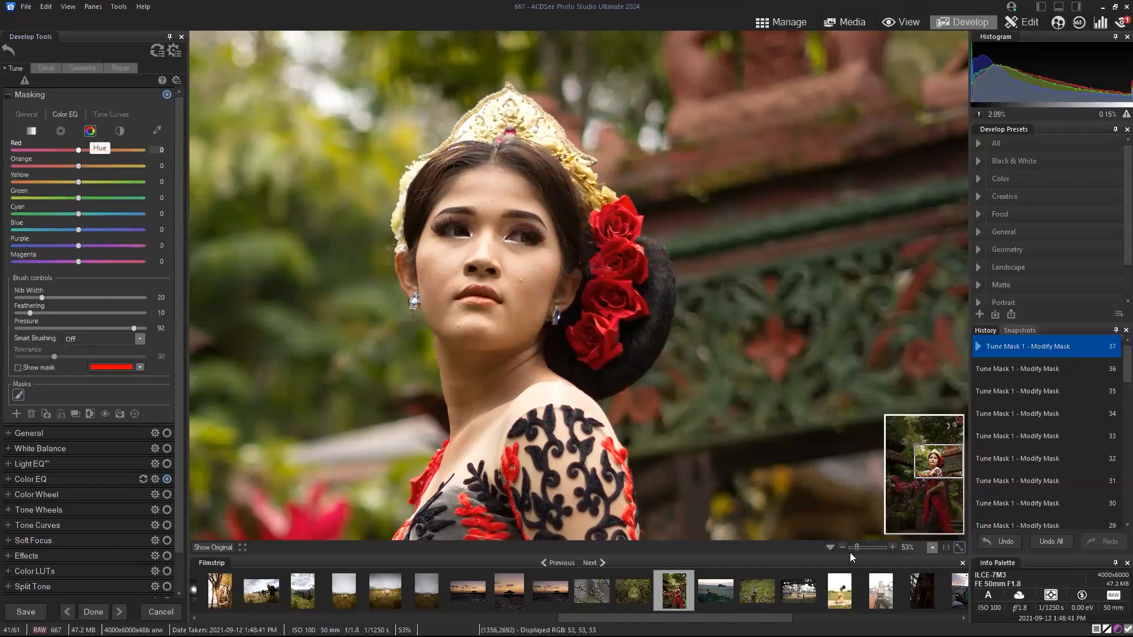
drag(855, 548, 852, 547)
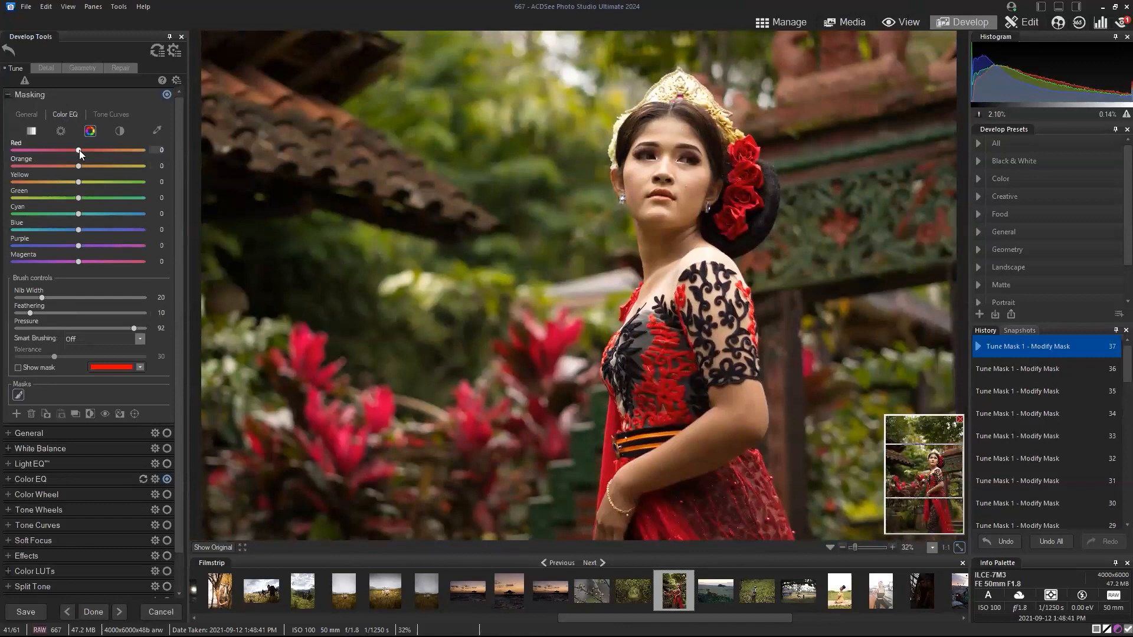
drag(80, 149, 33, 155)
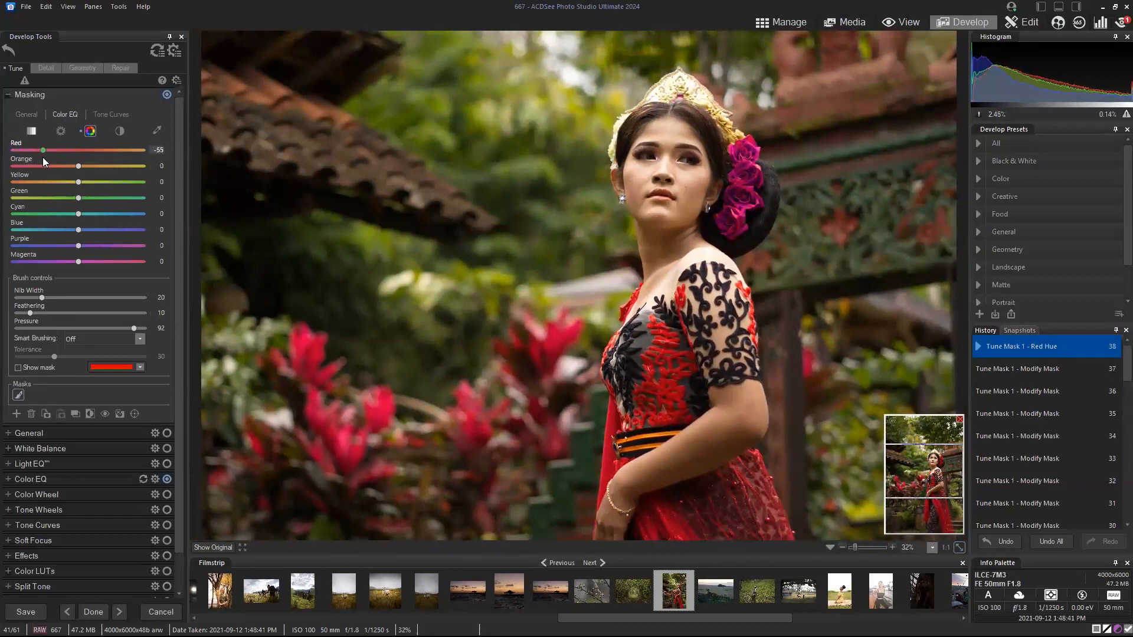
mouse_move(41, 157)
mouse_down()
mouse_move(82, 182)
mouse_move(101, 167)
mouse_move(31, 167)
mouse_up()
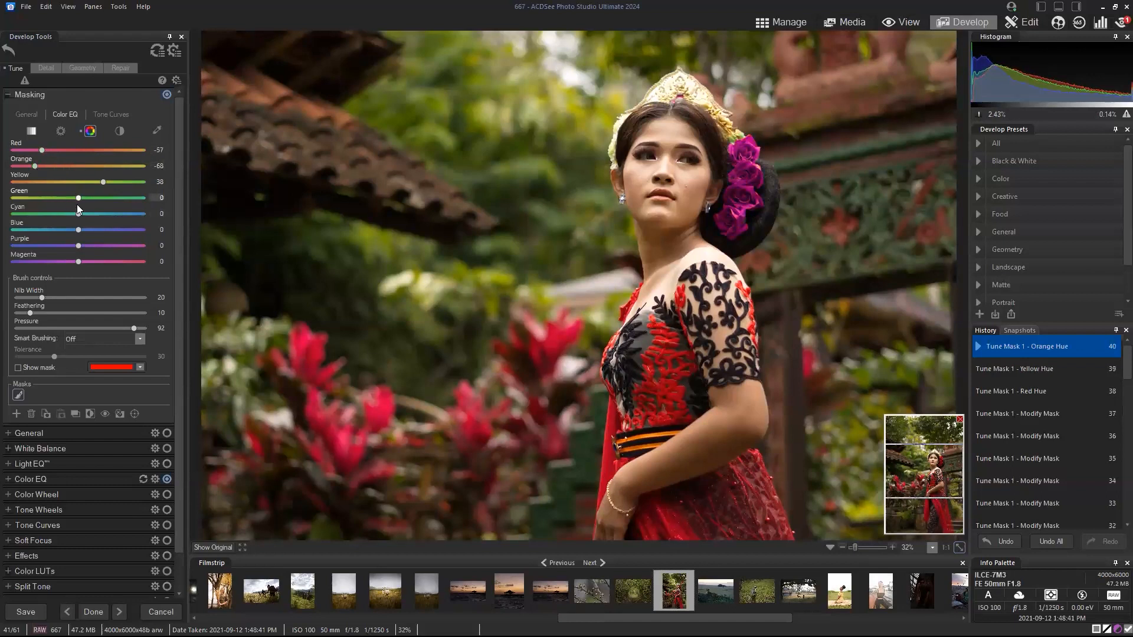
- Raise the rose mask's red brightness to 53 in Color EQ and compare the result with the original photo
click(61, 130)
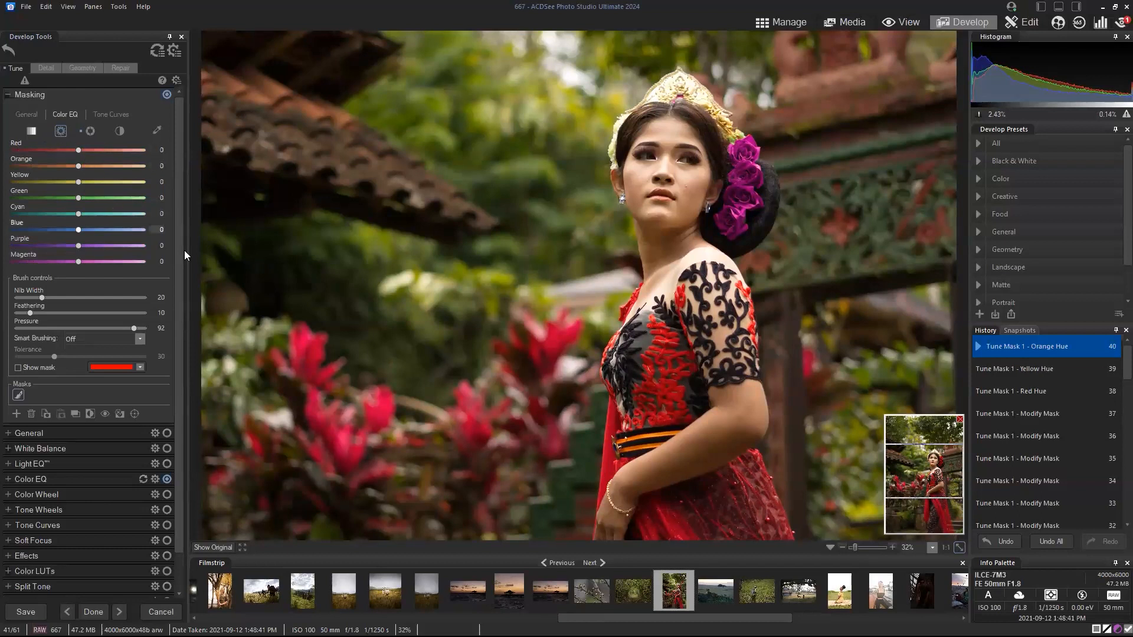
drag(79, 150, 114, 150)
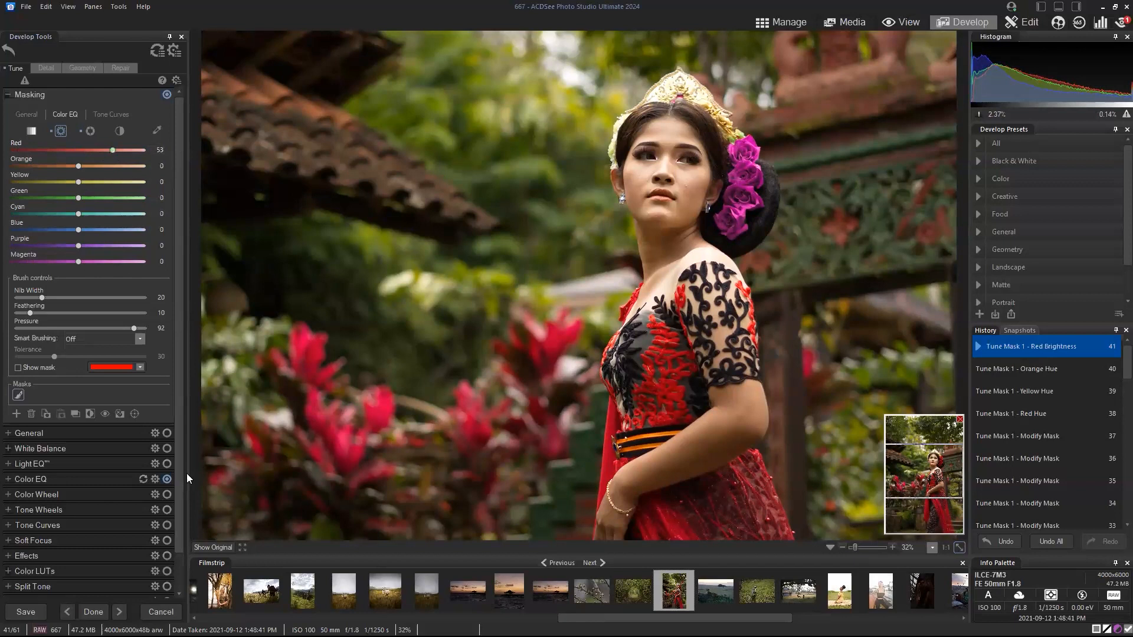
click(223, 549)
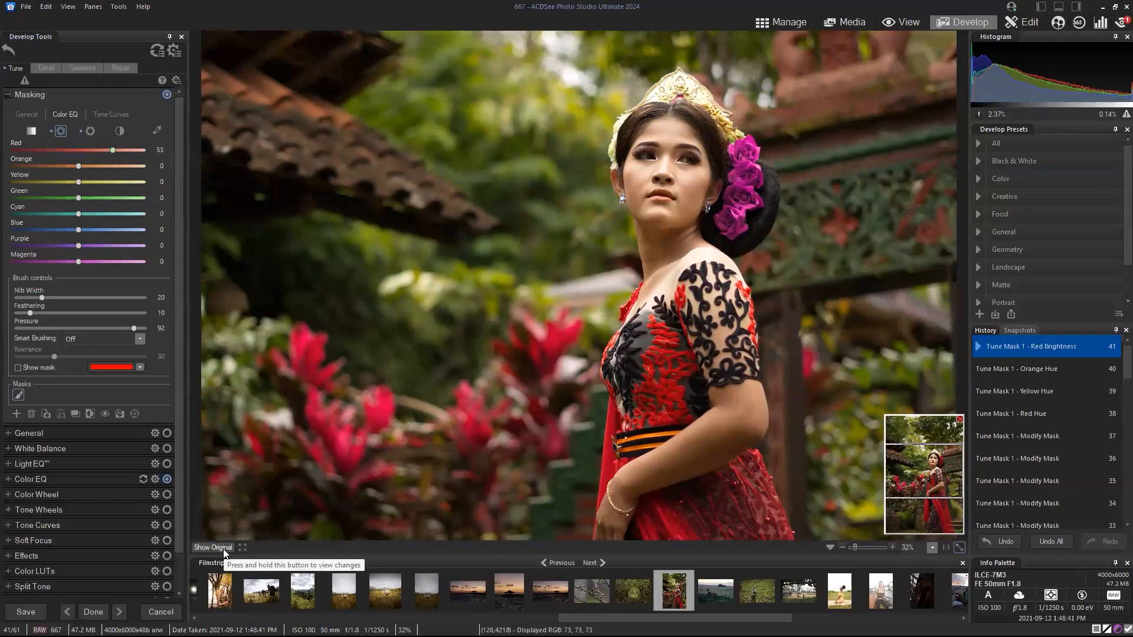
click(223, 549)
click(223, 549)
click(223, 549)
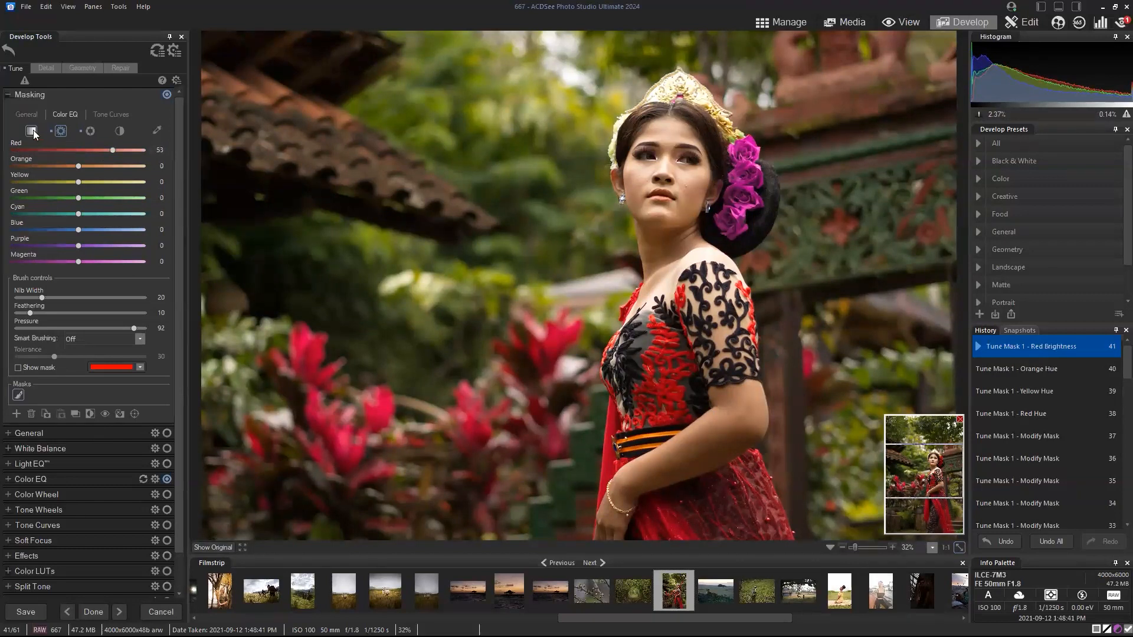
- Darken the roses by strongly lowering the mask's red brightness, and compare the photo with masking off and on
drag(113, 150, 6, 154)
click(90, 131)
click(167, 94)
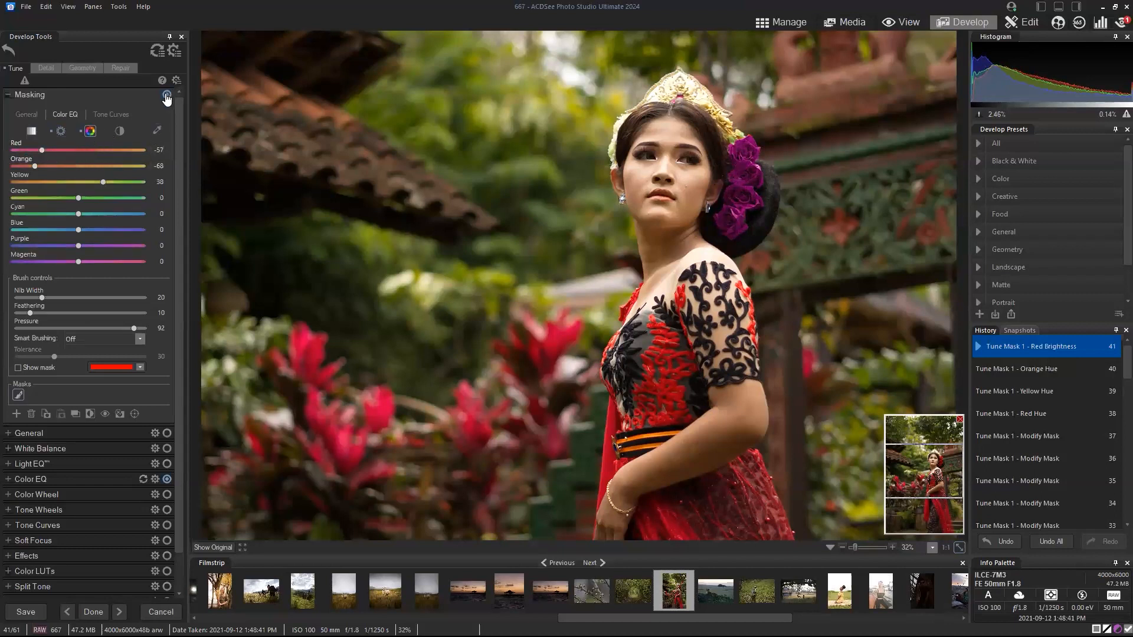
click(167, 95)
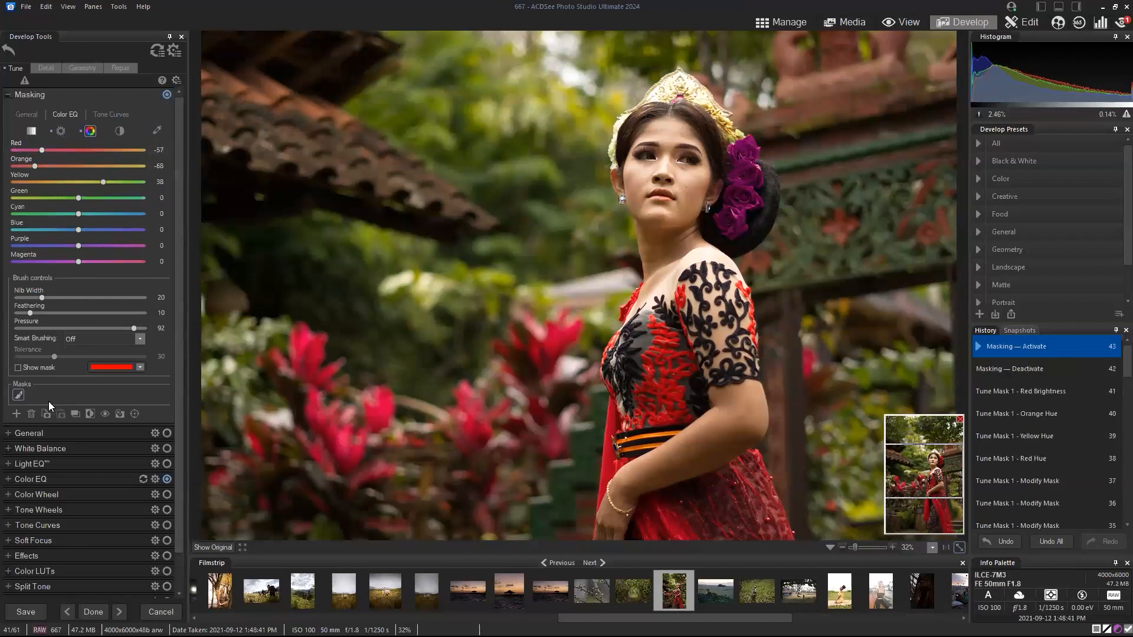
- Reset the rose mask's red, orange and yellow hues and its red brightness to 0 in Color EQ
click(158, 150)
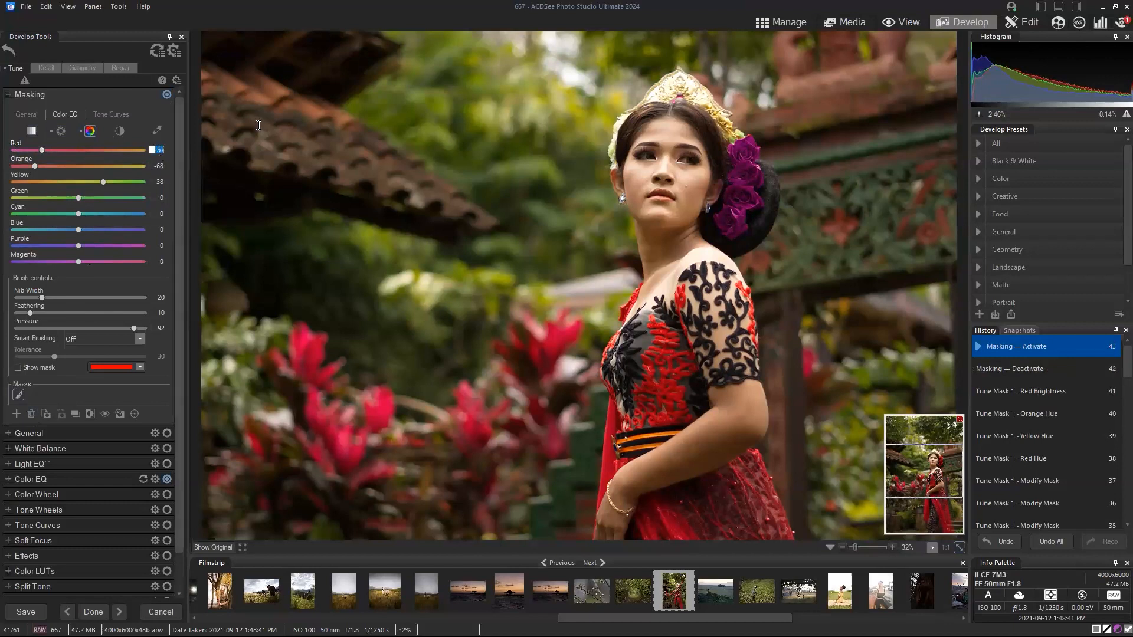
text(0)
key(Tab)
text(0)
key(Tab)
text(0)
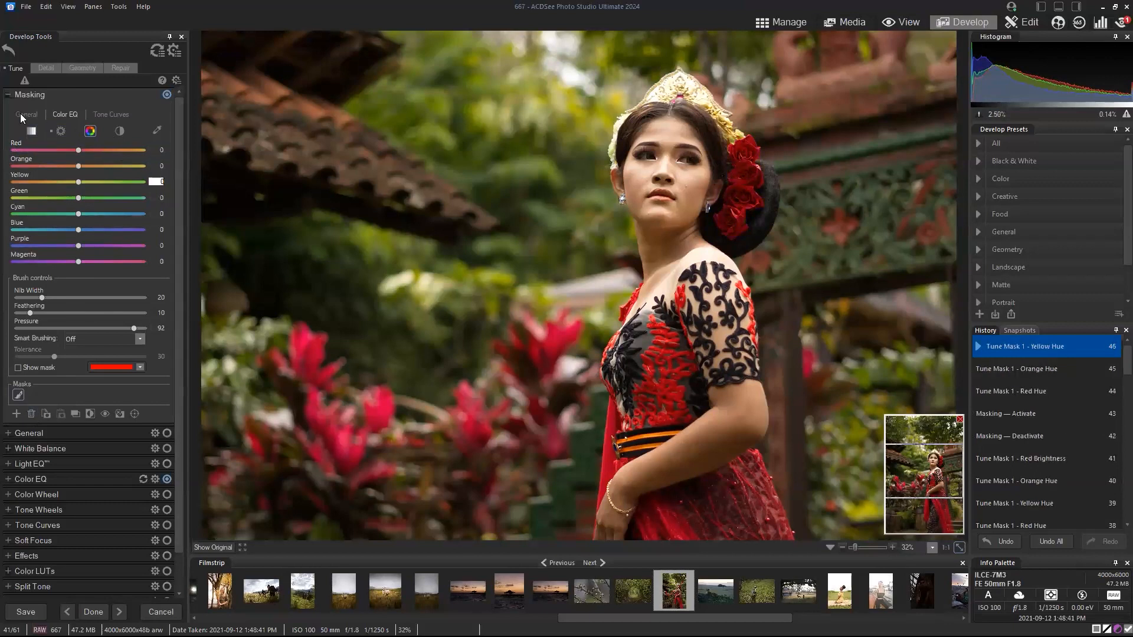
click(61, 131)
click(158, 150)
text(0)
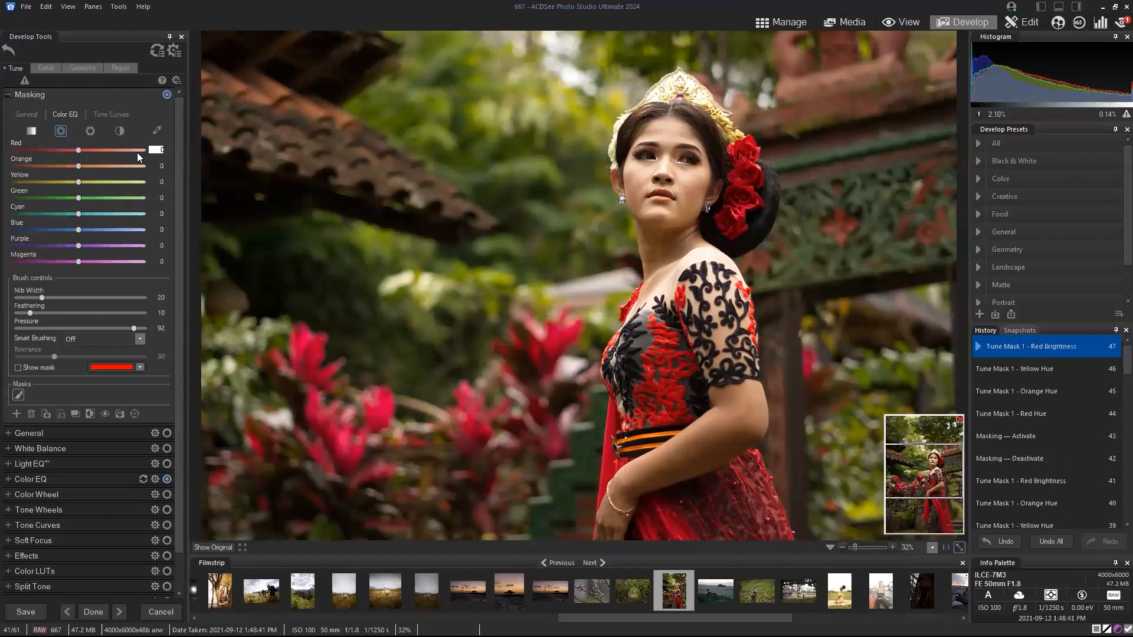
- Check the rose mask's coverage and desaturate the roses by setting the red, magenta and purple saturation to -100 in Color EQ
click(32, 132)
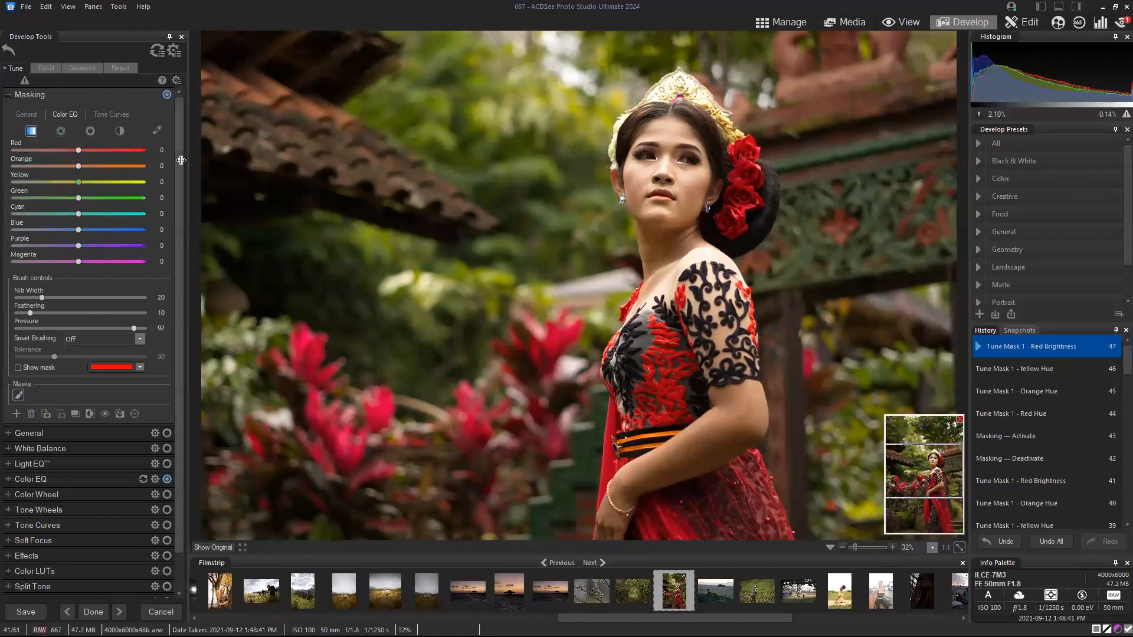
click(17, 368)
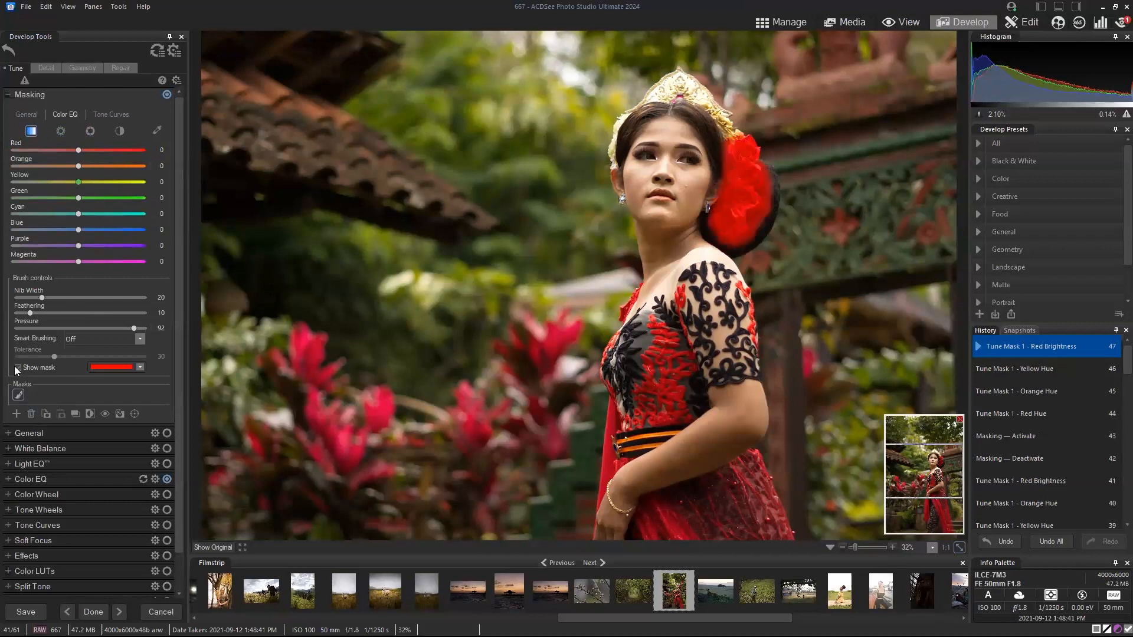
click(17, 369)
click(67, 151)
drag(67, 152, 1, 150)
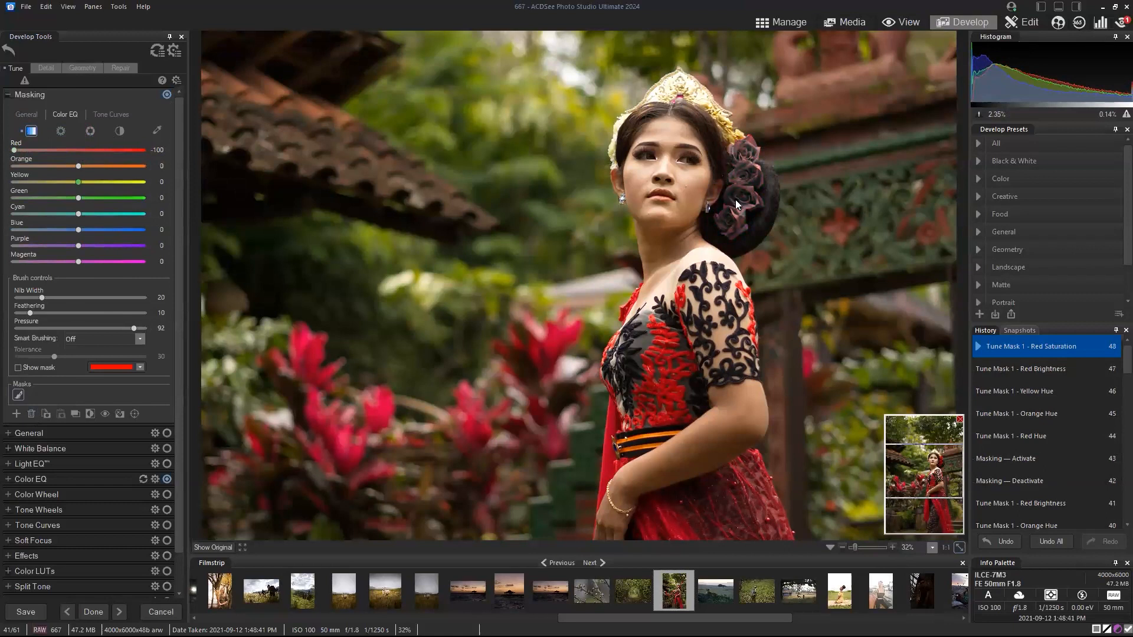
drag(79, 261, 1, 263)
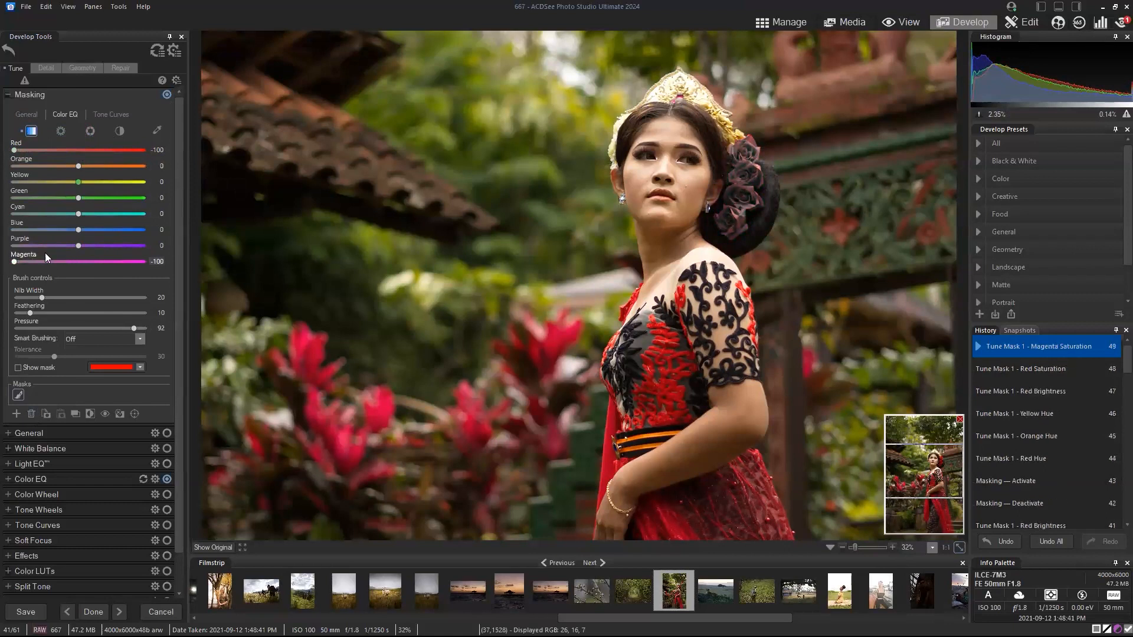
drag(78, 246, 3, 252)
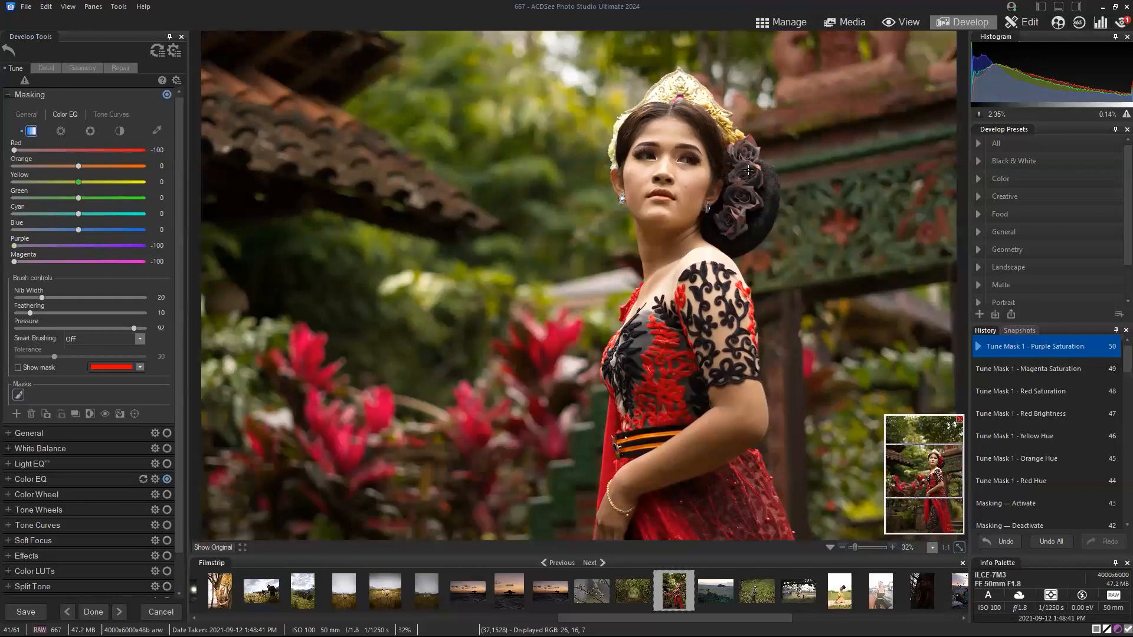
- Lighten the masked roses by setting the Color EQ brightness to red 100, orange 59 and yellow 66
click(62, 131)
drag(78, 151, 150, 148)
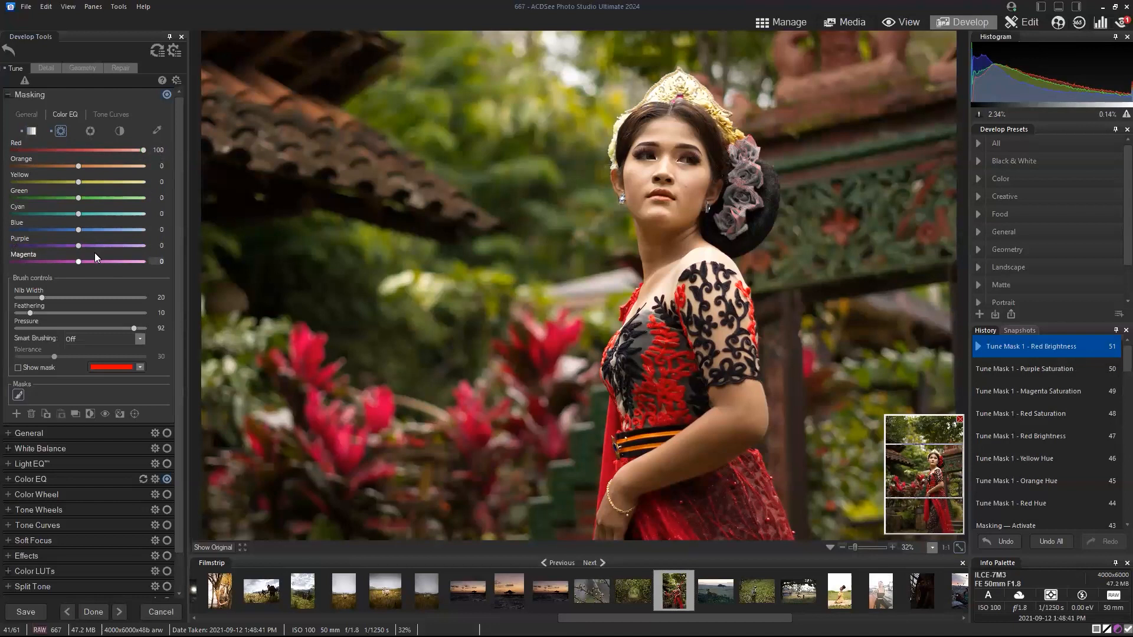
drag(78, 167, 121, 183)
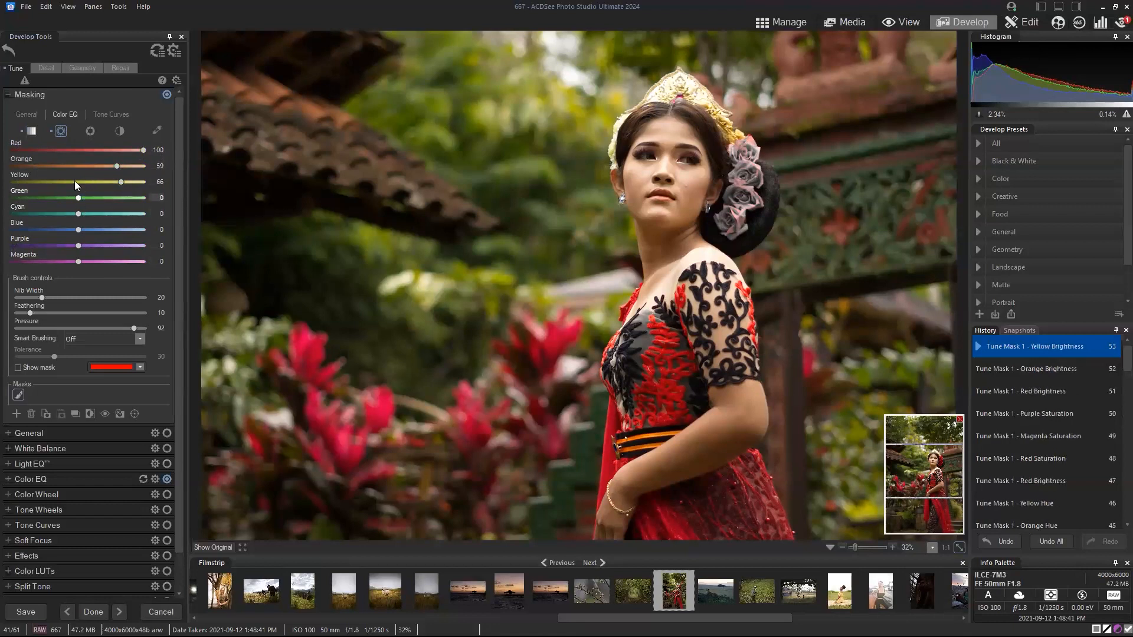
- Test red and orange hue shifts on the masked roses, set their red contrast to -100 and lower their orange contrast
click(91, 131)
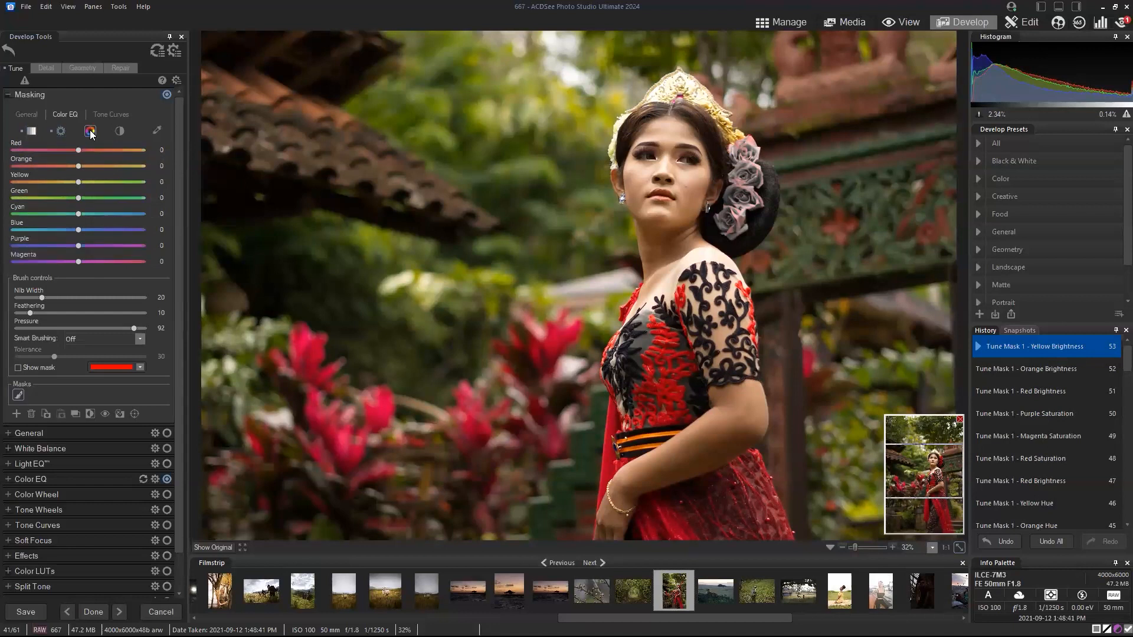
drag(82, 150, 57, 166)
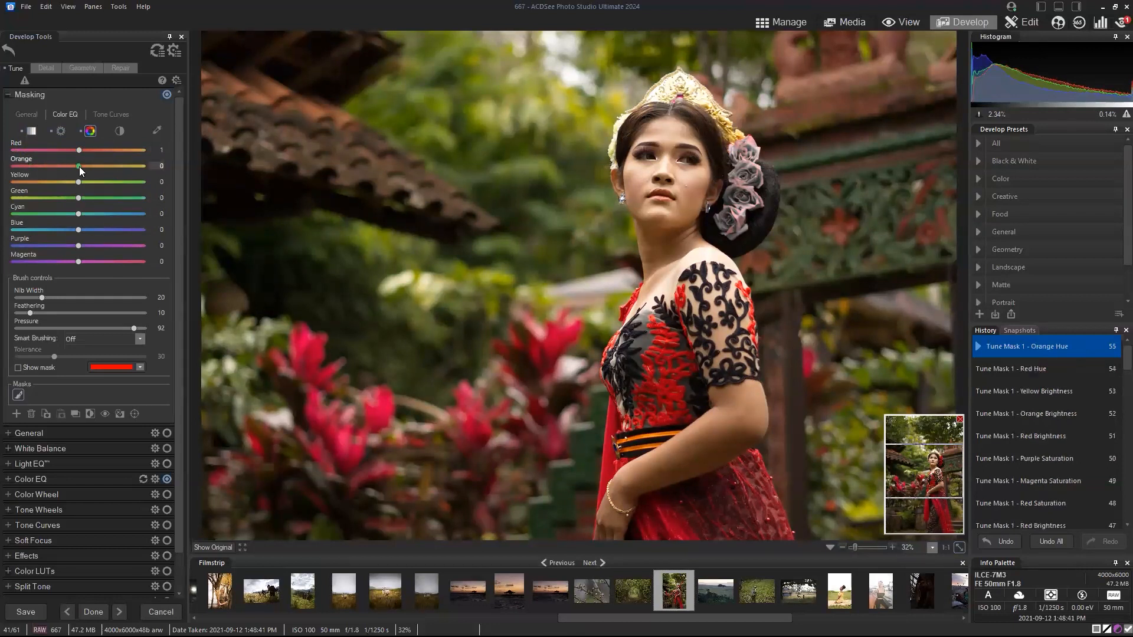
click(120, 131)
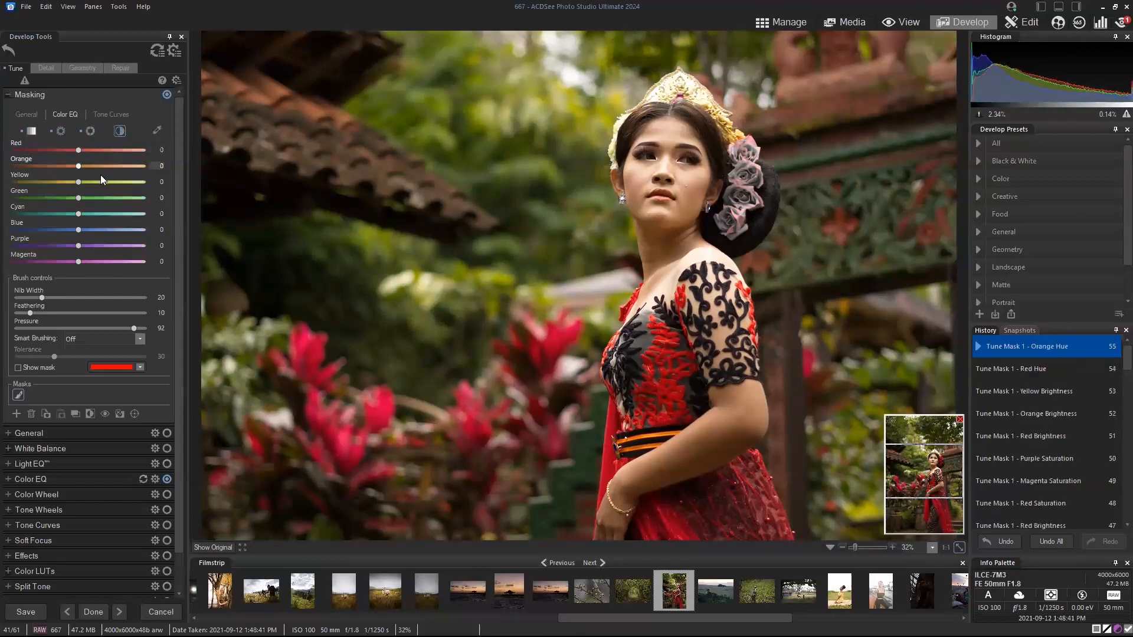
drag(78, 149, 7, 149)
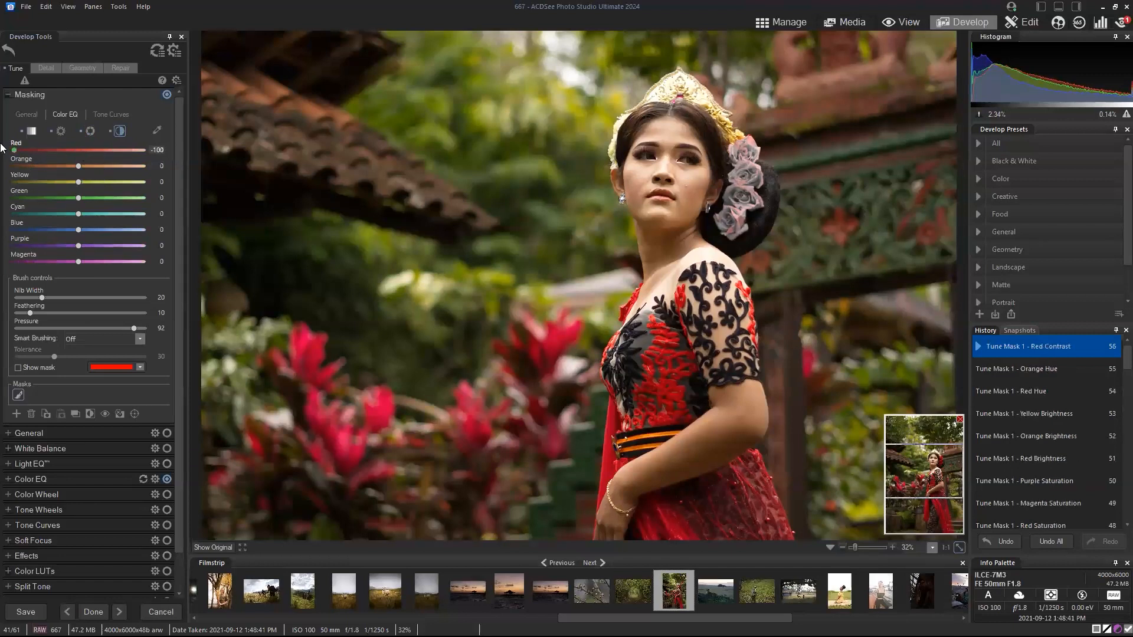
drag(78, 166, 33, 165)
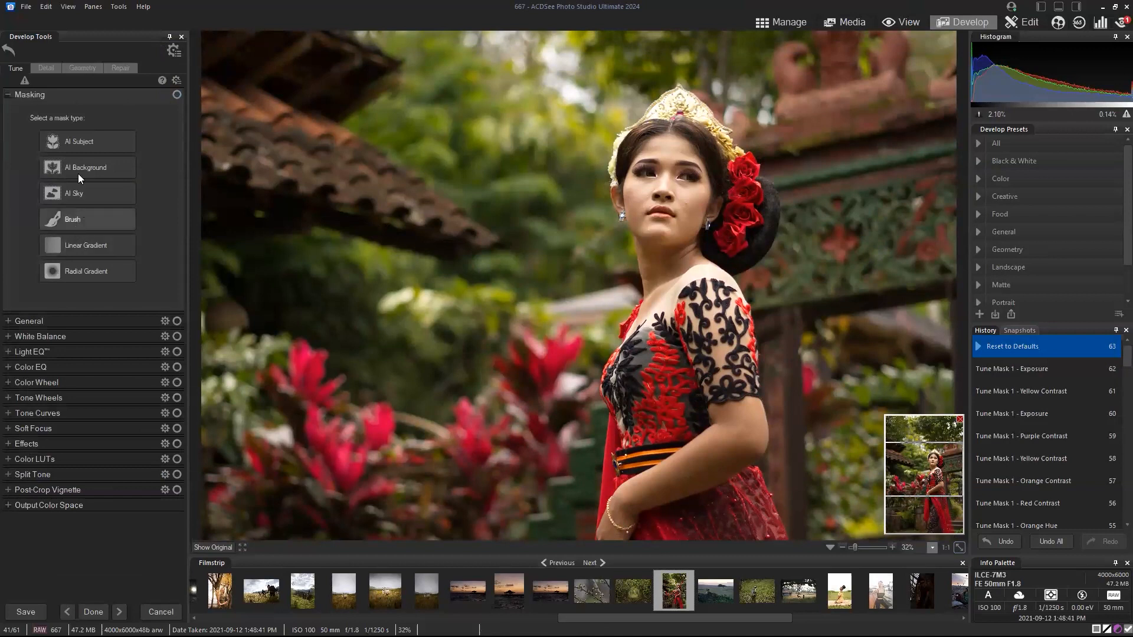
- Fit the photo in view and turn it black and white with General saturation -100, contrast 25 and exposure 16
click(8, 321)
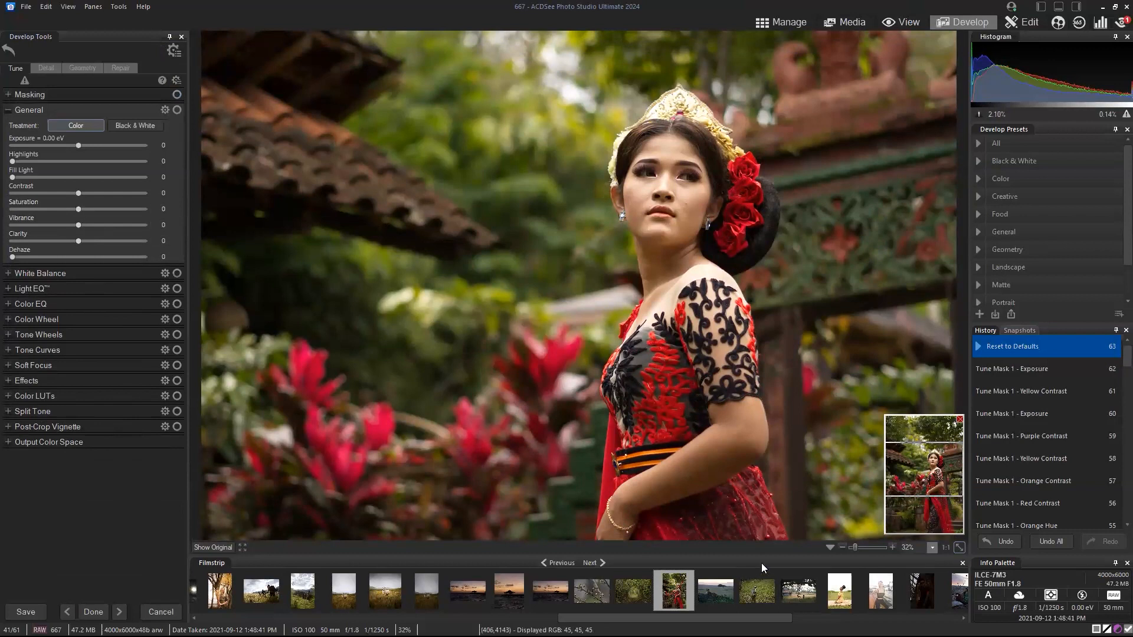
click(946, 547)
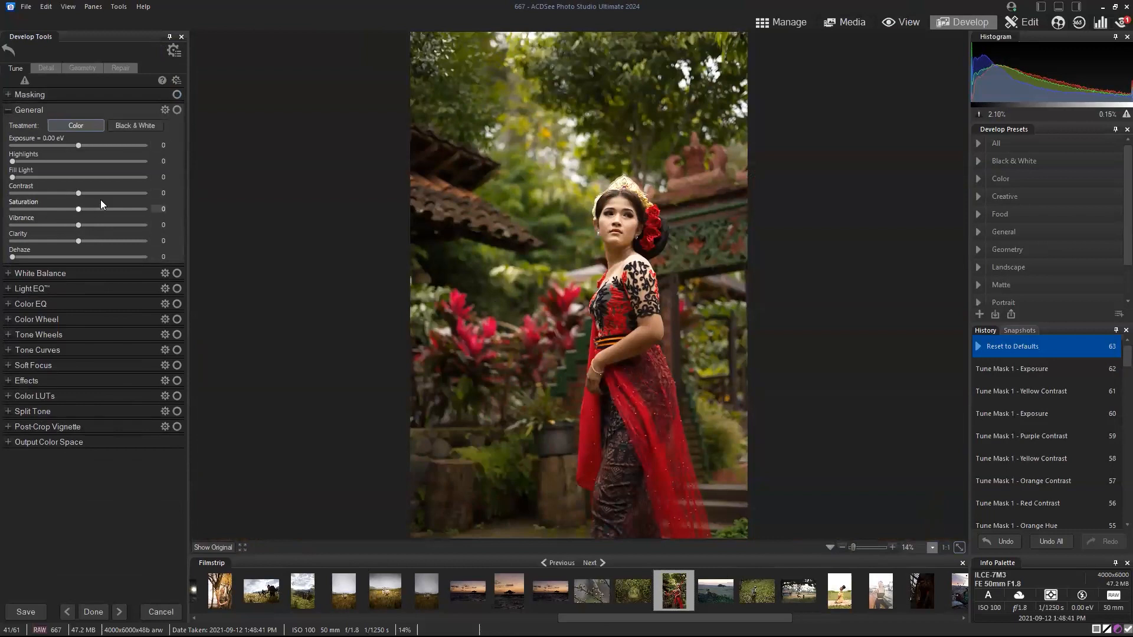
drag(78, 210, 3, 213)
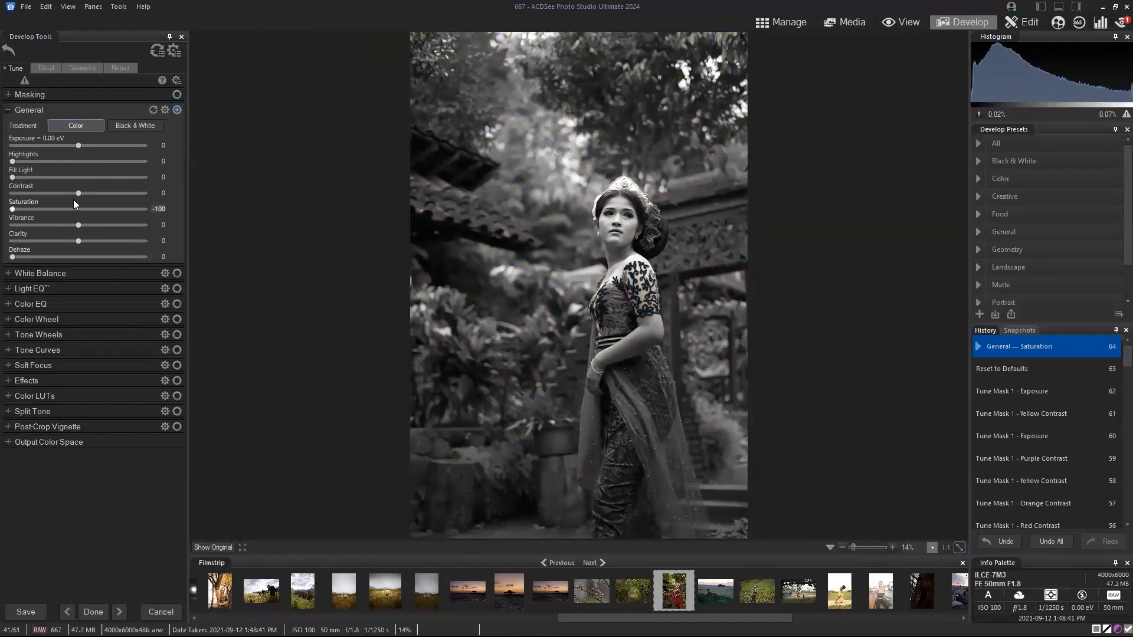
drag(78, 194, 95, 191)
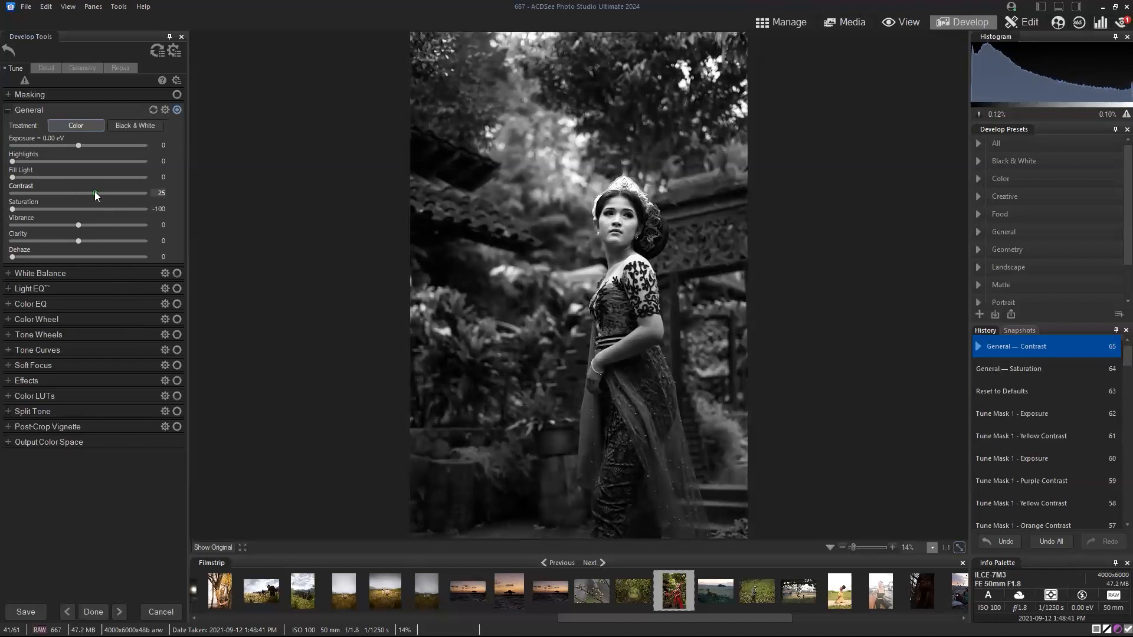
drag(78, 144, 81, 144)
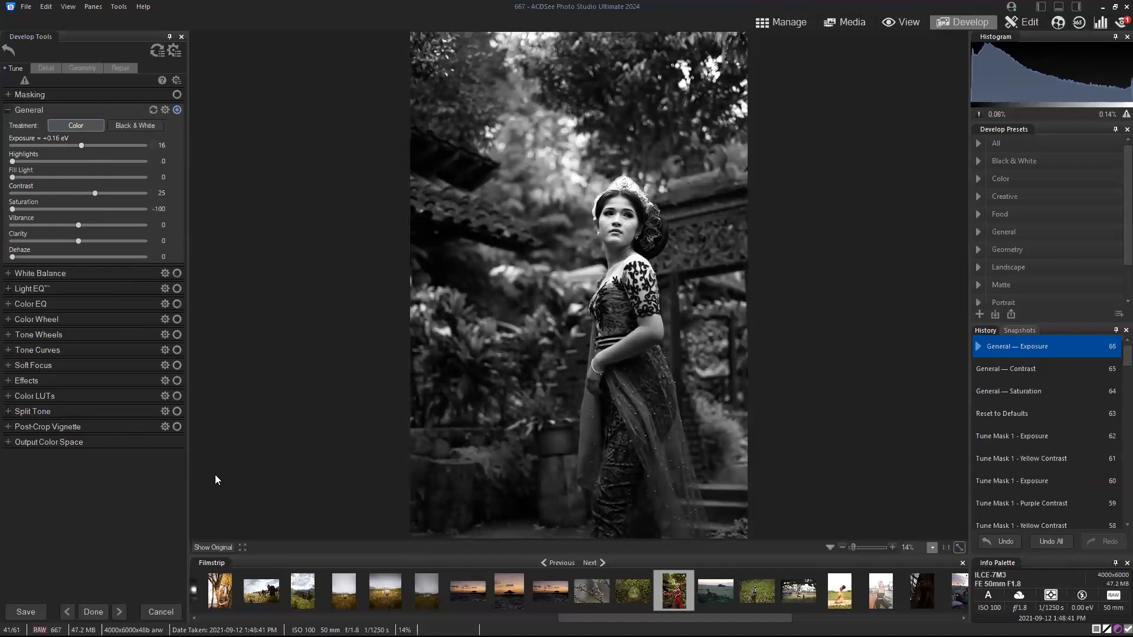
- Compare the black-and-white version with the original photo several times and reset all Develop settings to defaults
click(214, 548)
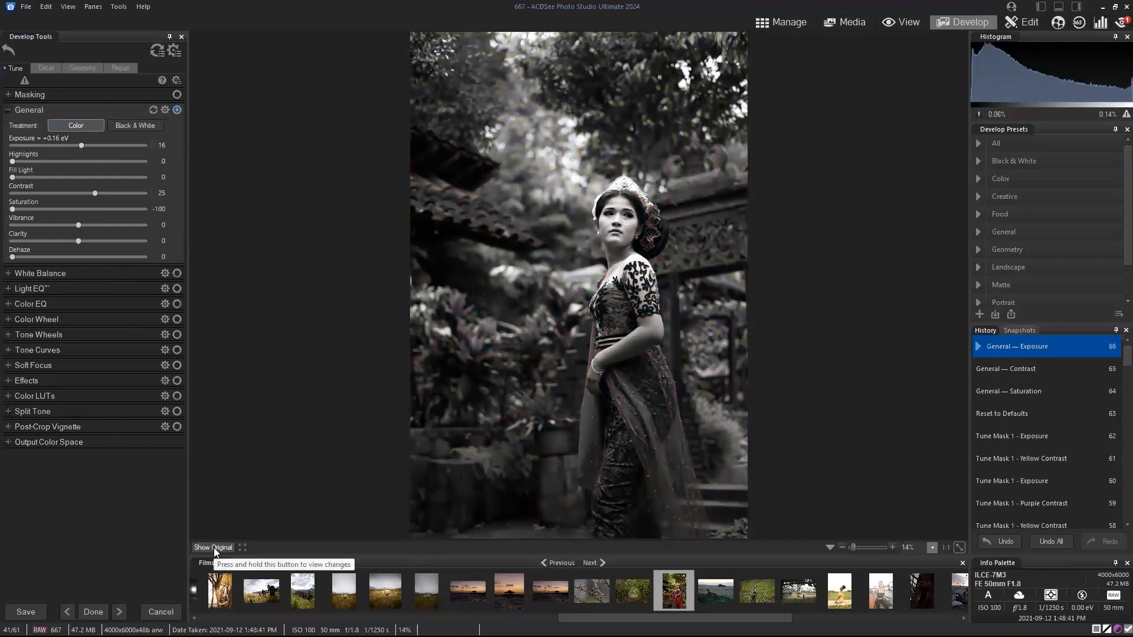
click(213, 548)
click(213, 548)
click(214, 549)
click(214, 549)
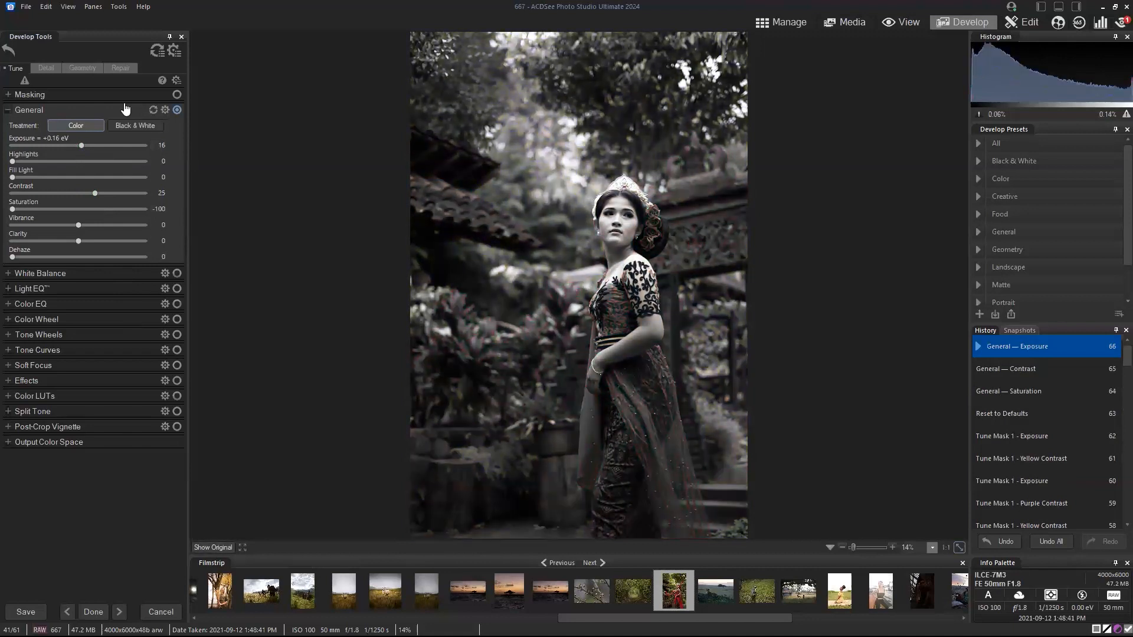
click(157, 50)
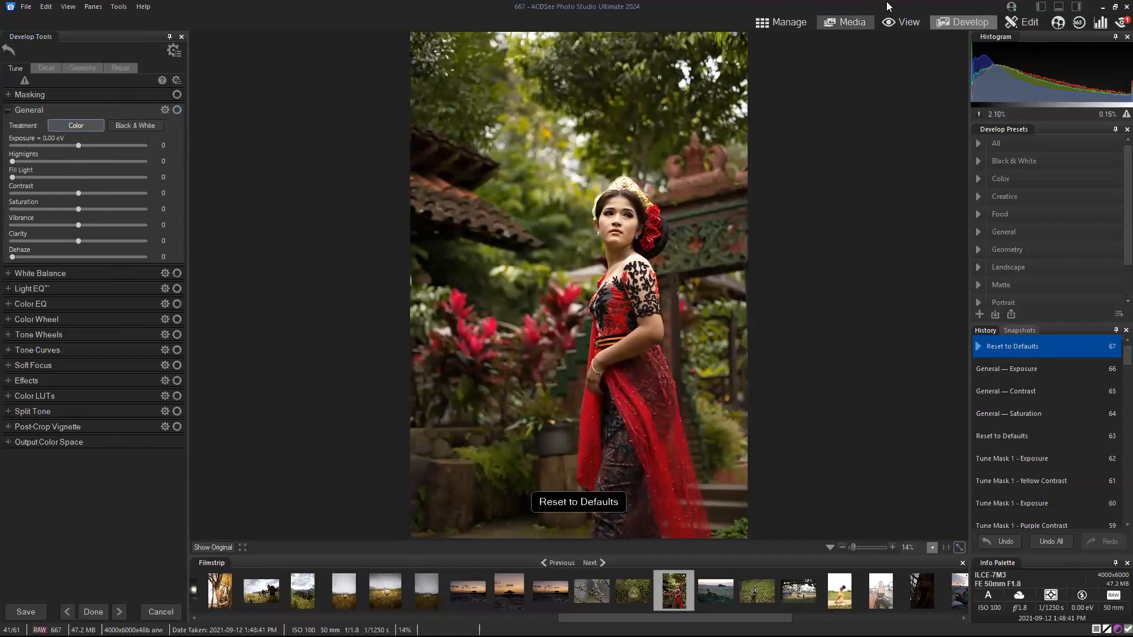
- Apply the Black and White Background AI action in Edit mode, undo it, and return to Develop mode
click(1027, 24)
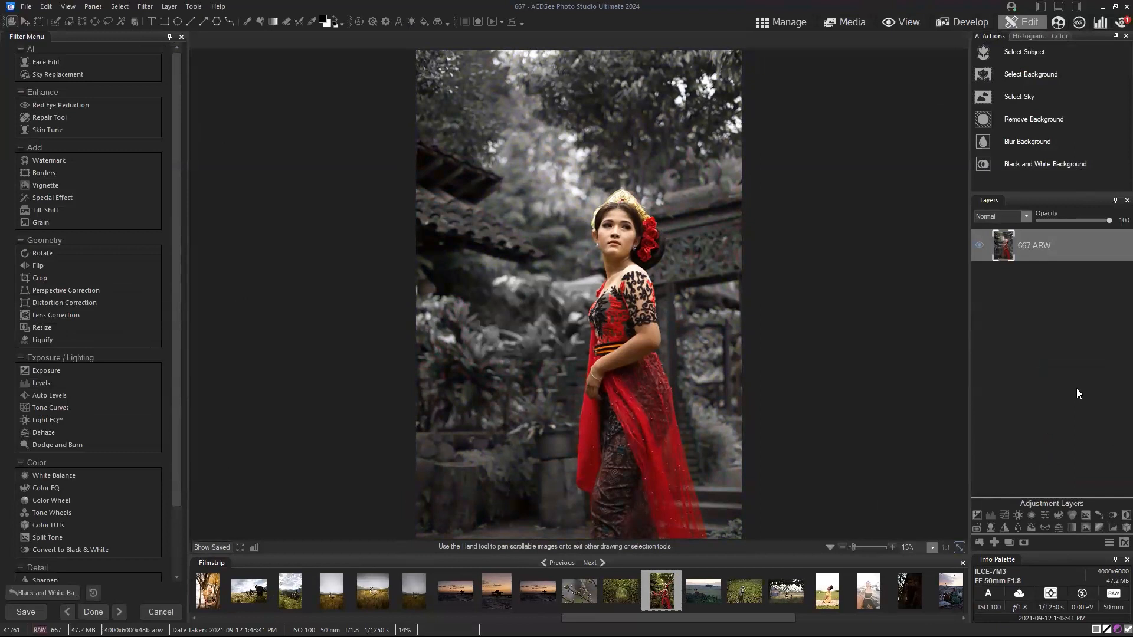
key(ctrl+z)
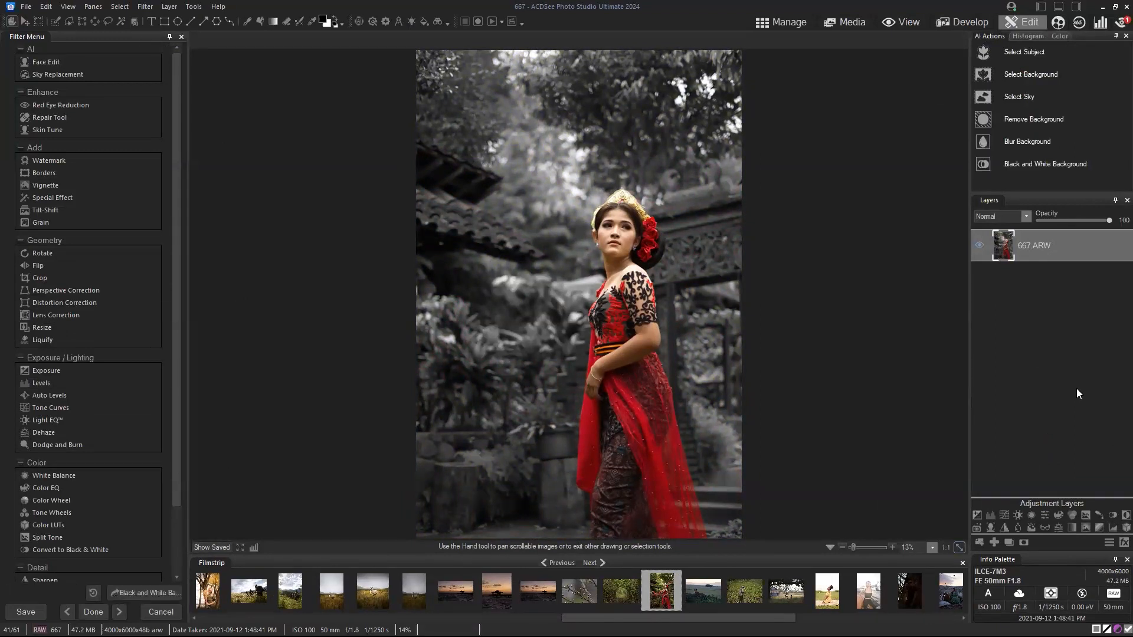
click(963, 22)
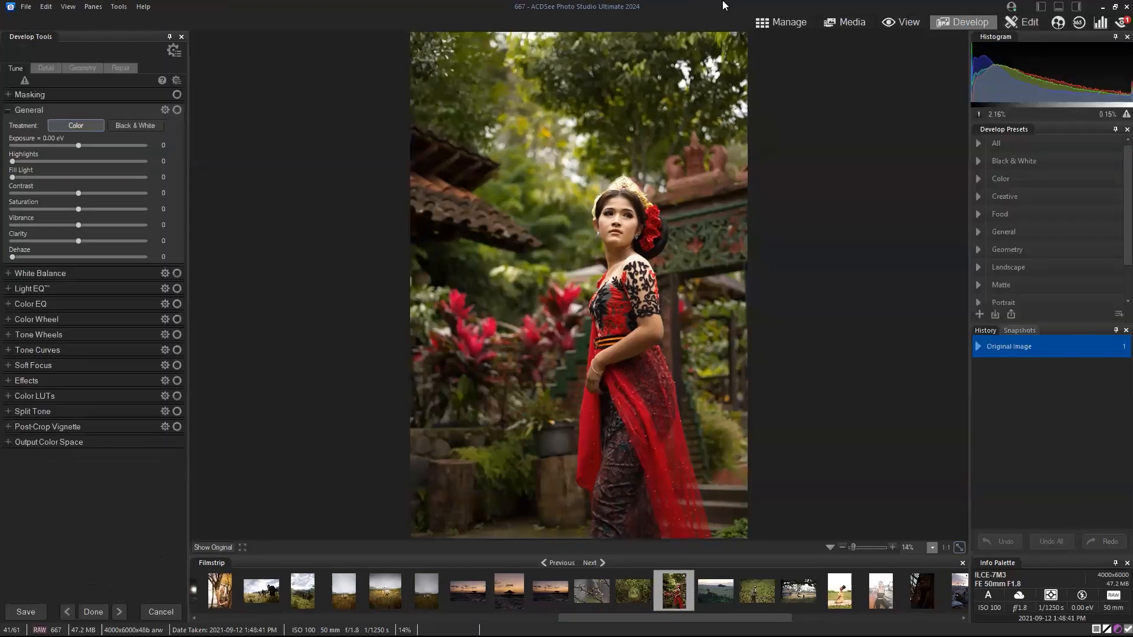
- Create an AI Background mask, set its saturation to -100 and hide the mask overlay
click(103, 96)
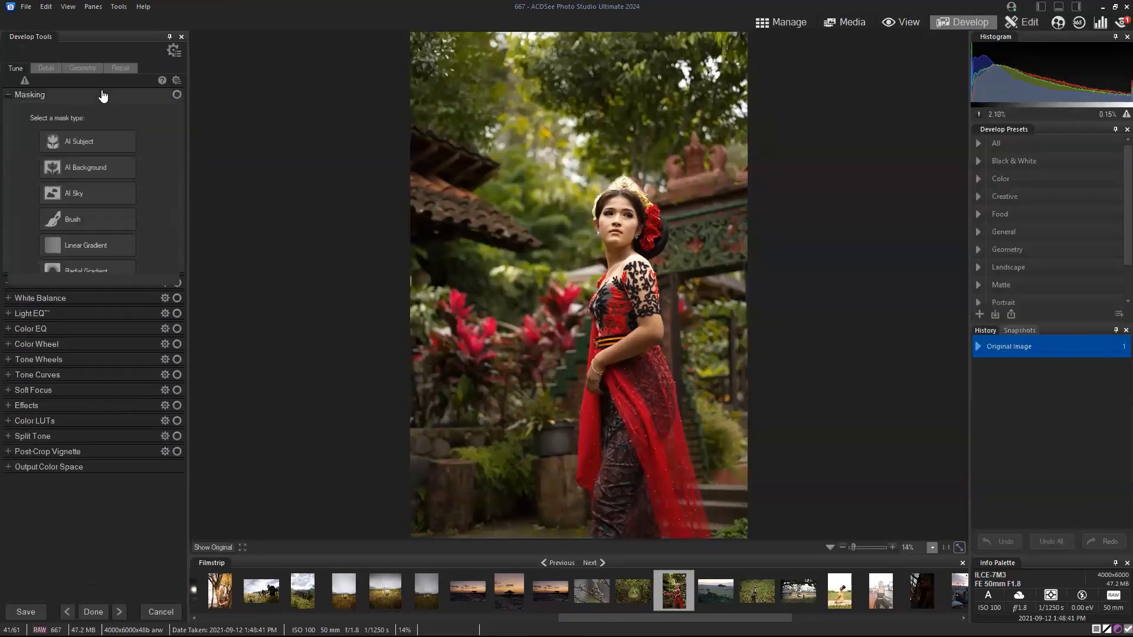
click(92, 172)
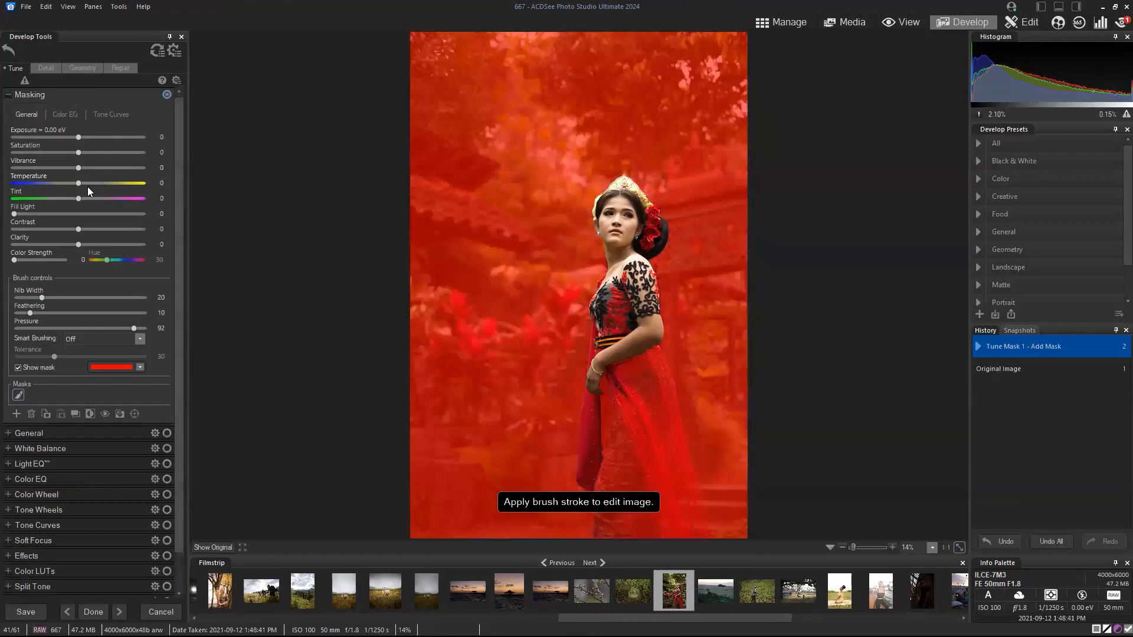
drag(79, 152, 1, 156)
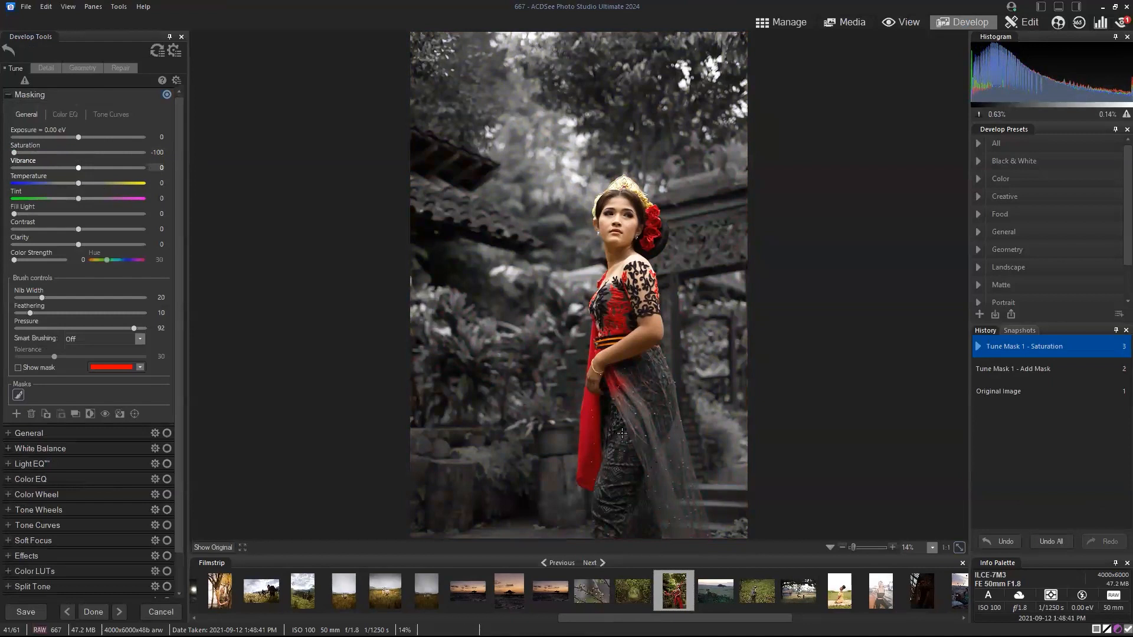
- Remove the woman's skirt and veil from the background mask with a nib width of 22, and compare with the original photo
click(18, 368)
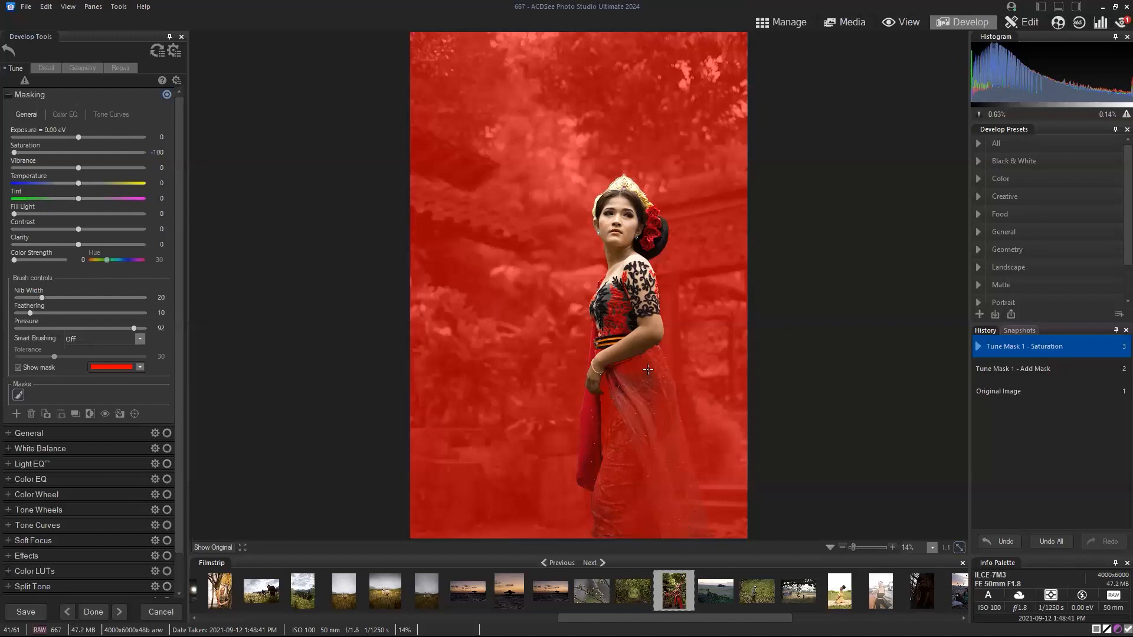
click(19, 368)
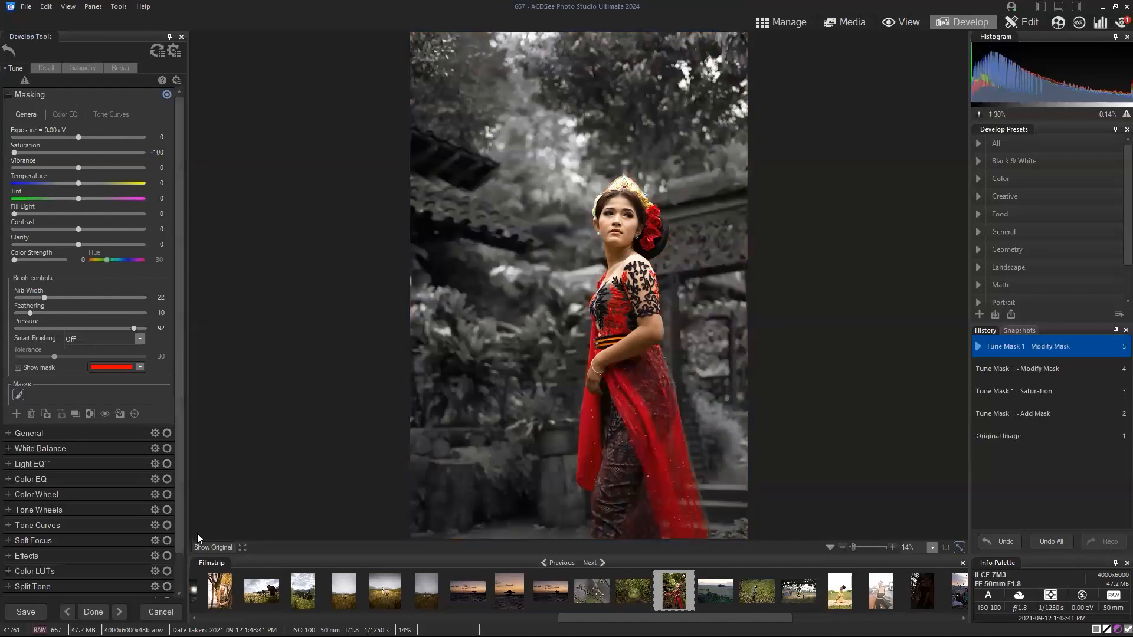
click(205, 548)
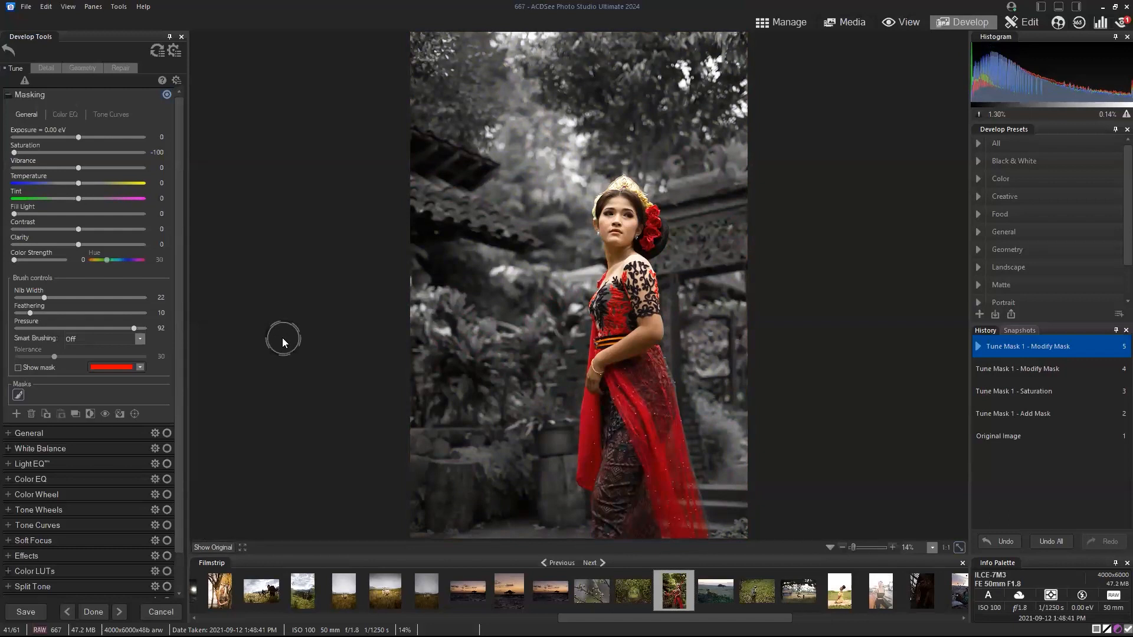
- View the photo with its desaturated background in Edit mode, return to Develop mode and reset all settings to defaults
click(1012, 27)
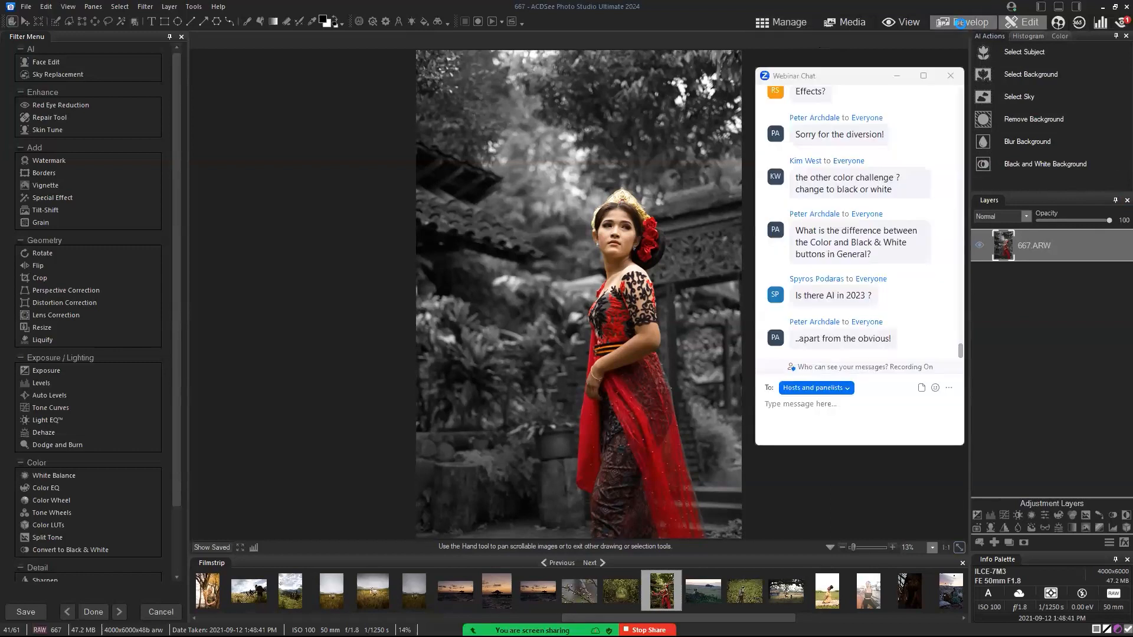
click(960, 22)
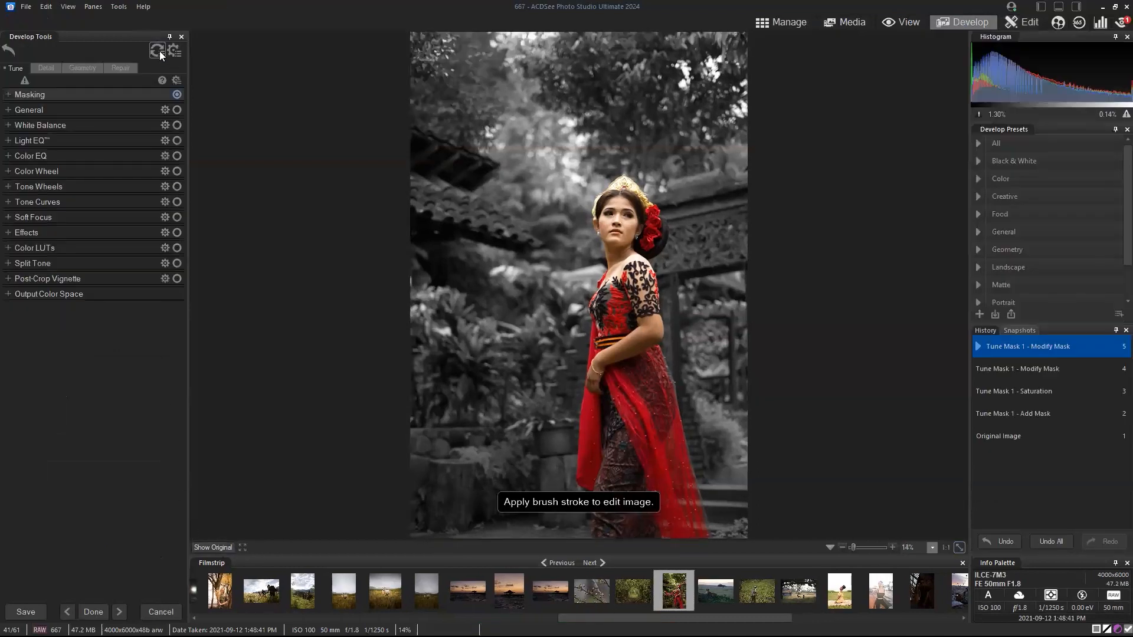
click(158, 51)
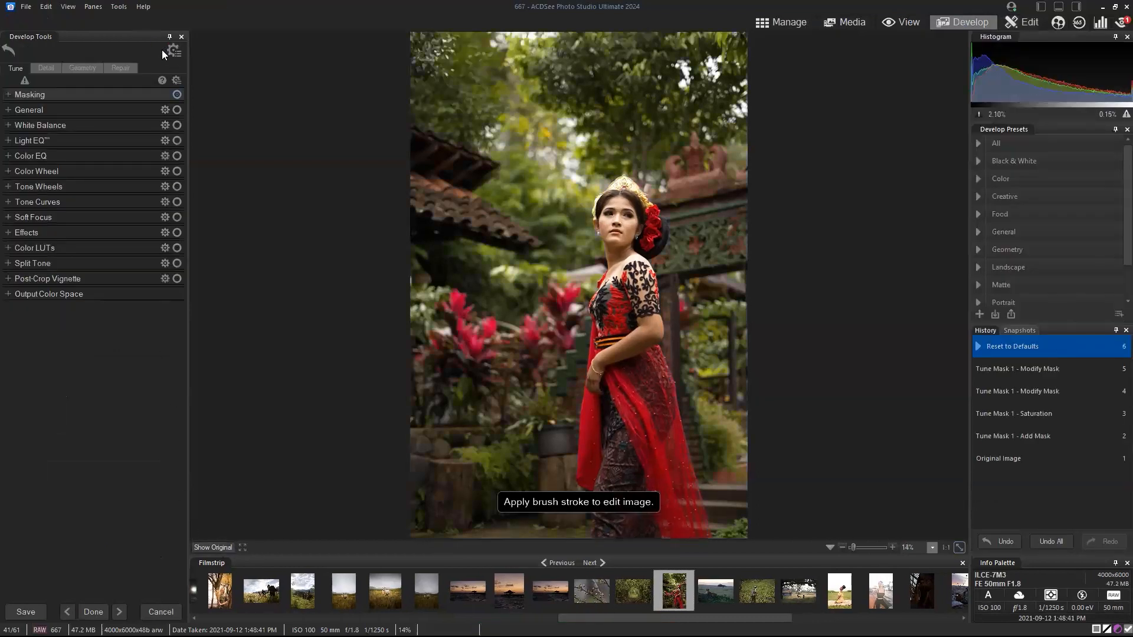
- Compare the Color and Black & White treatments in the General group, also switching that group's adjustments off and on
click(8, 110)
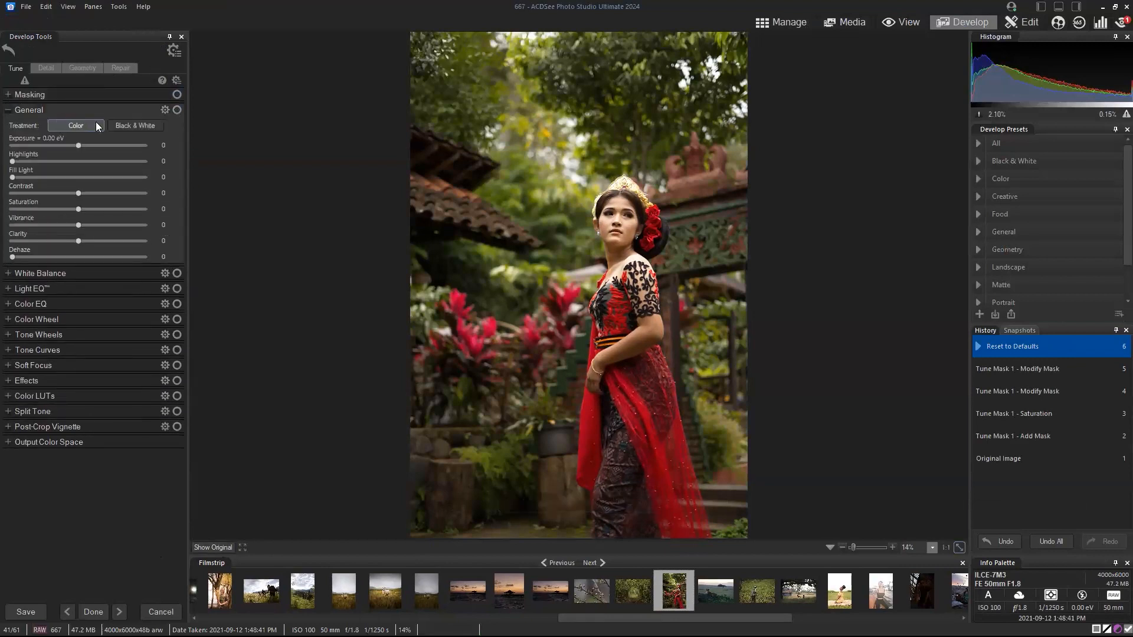
click(135, 125)
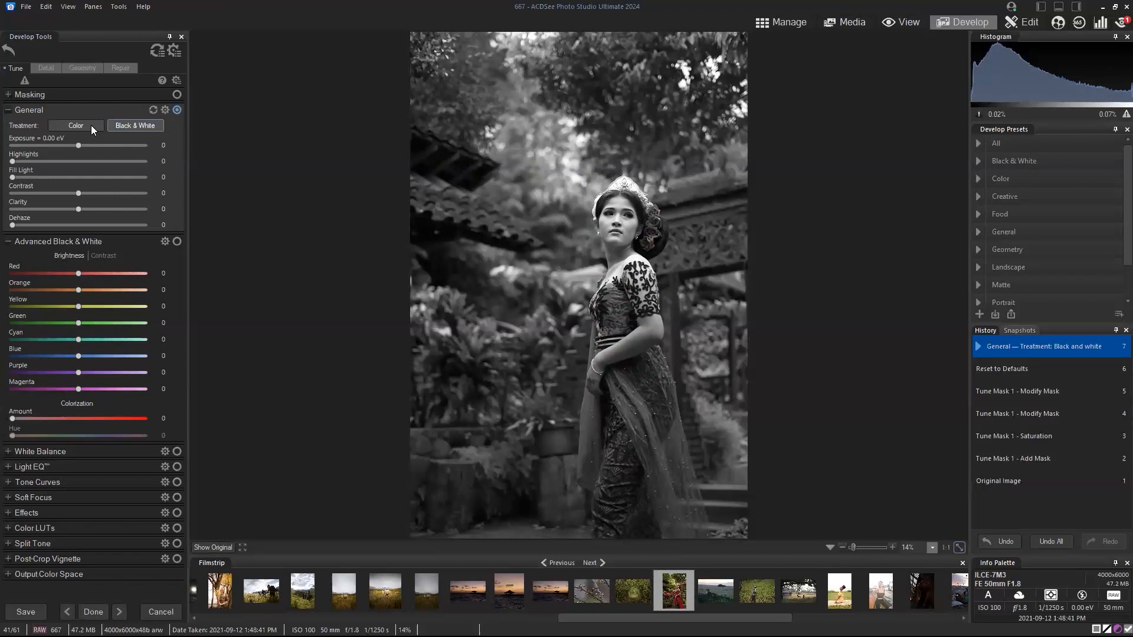
click(91, 126)
click(119, 127)
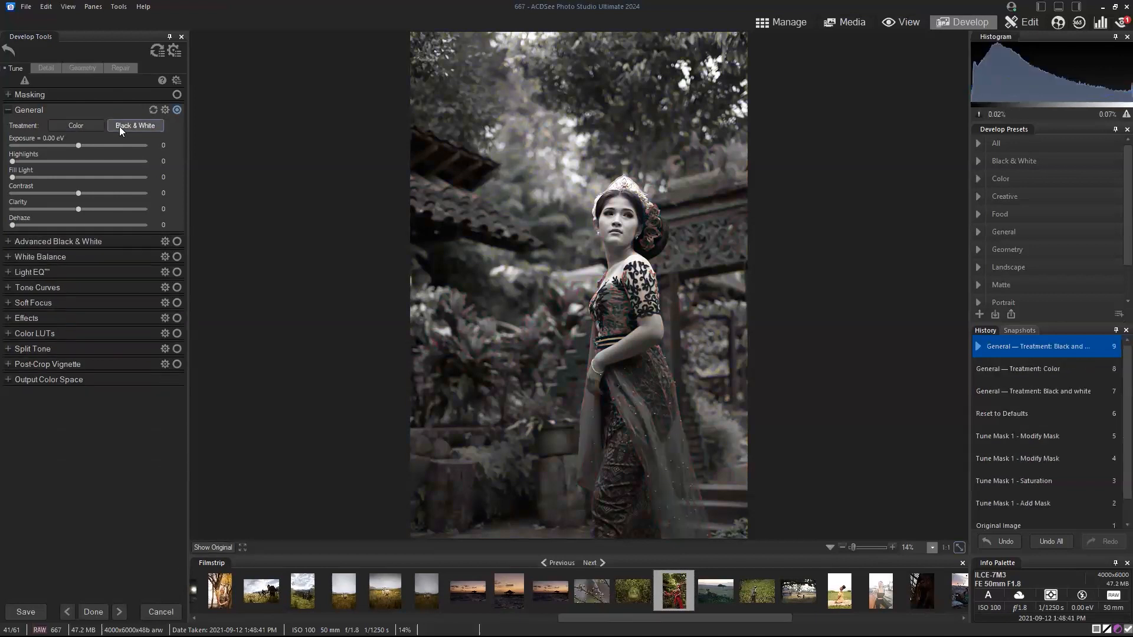
click(79, 126)
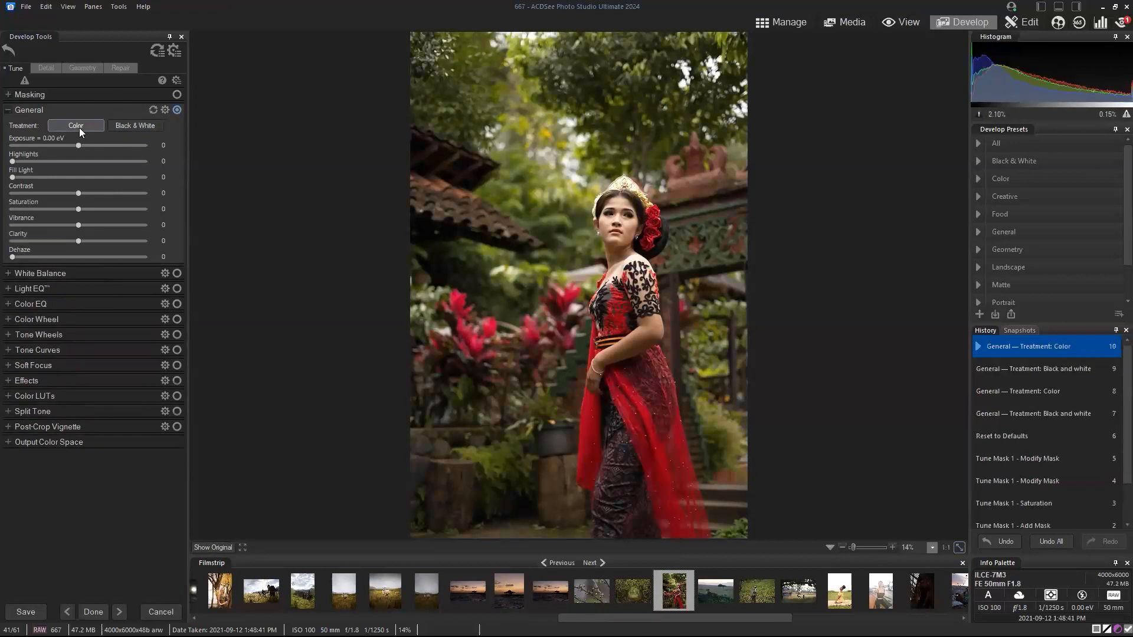
click(122, 128)
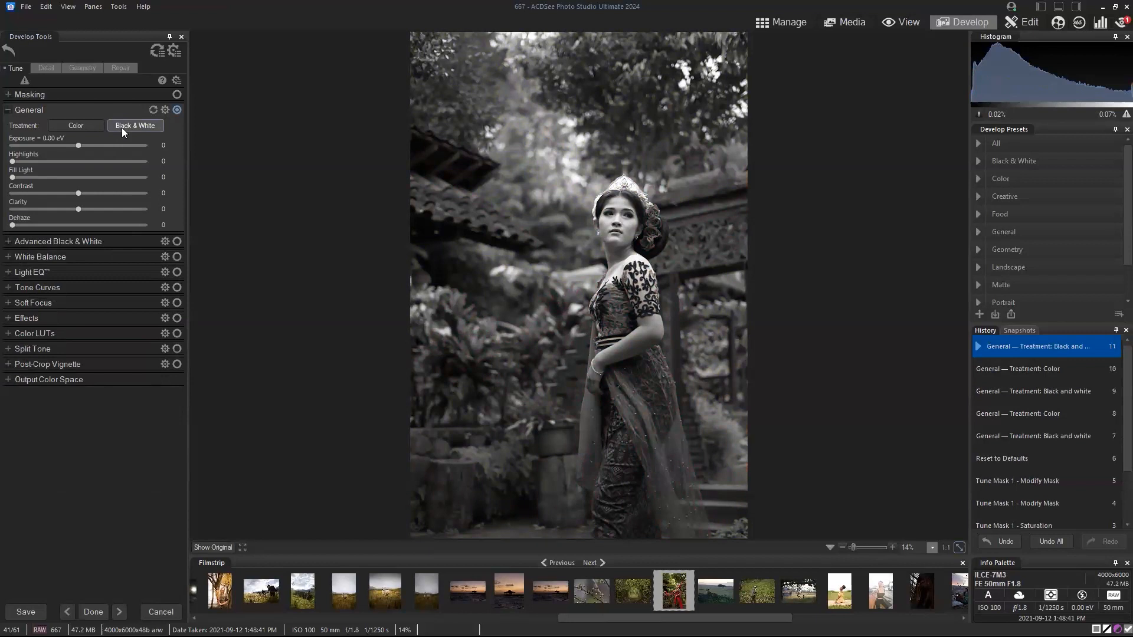
click(176, 111)
click(176, 112)
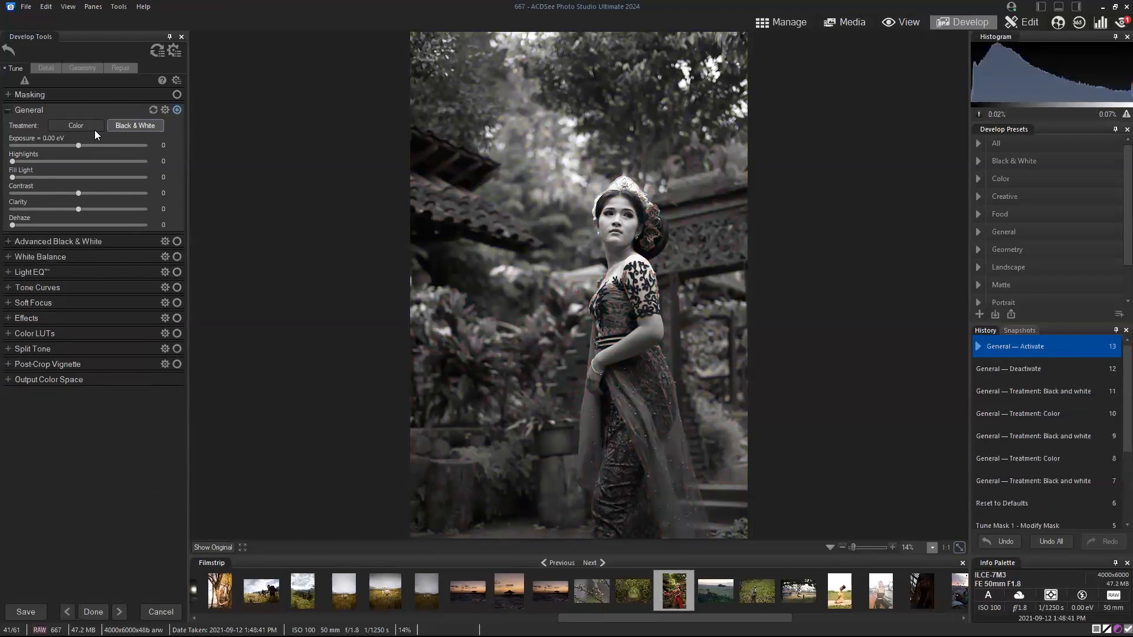
click(94, 127)
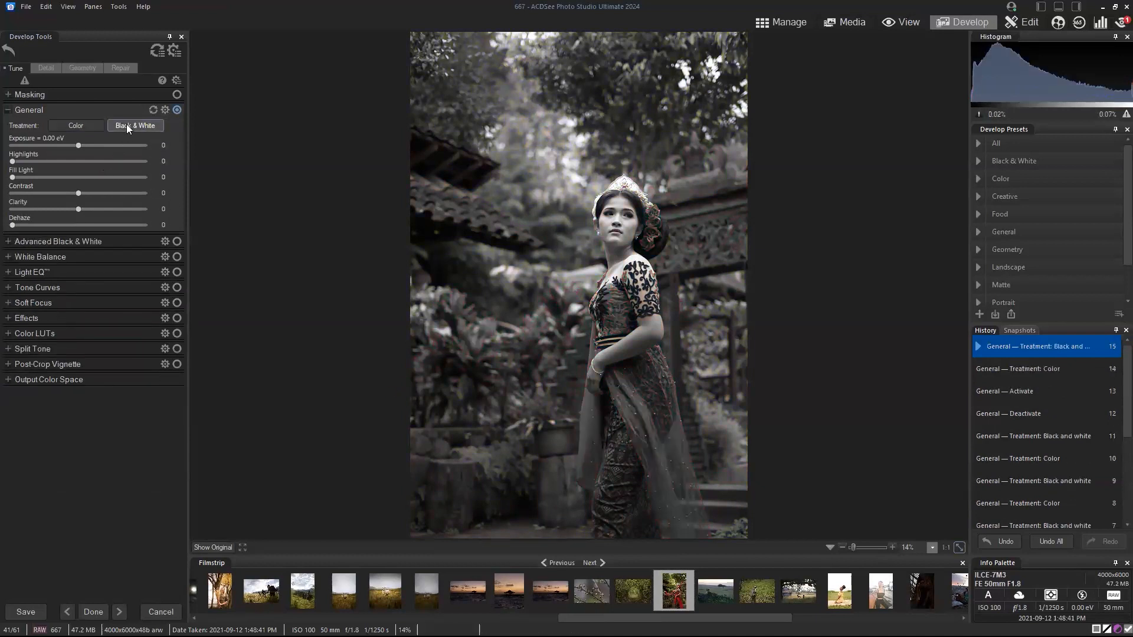
click(89, 125)
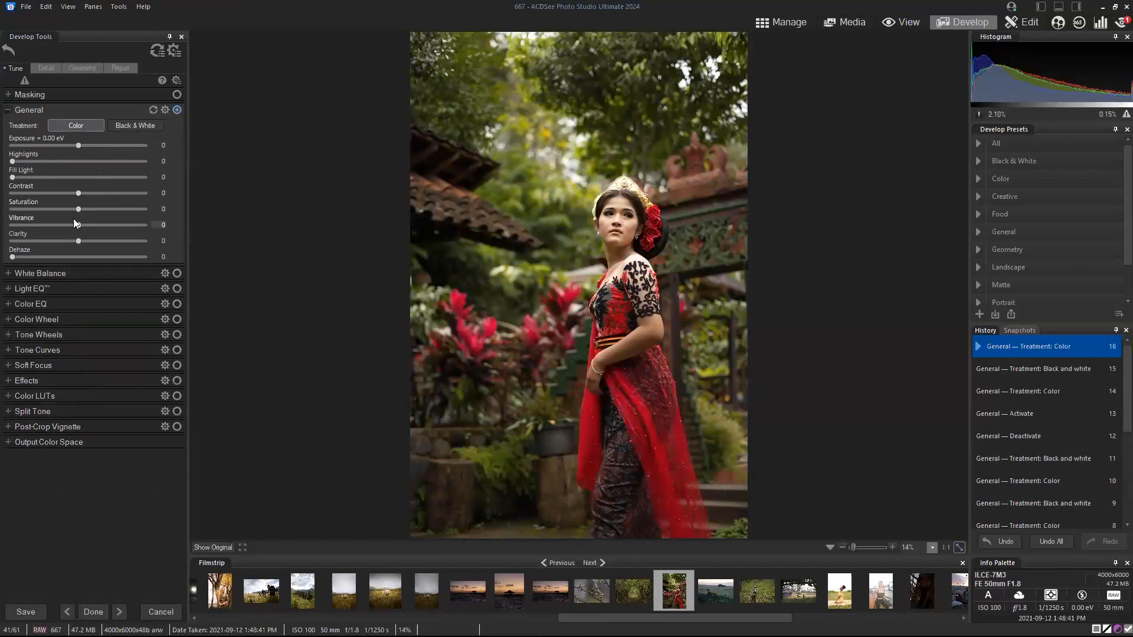
- Apply the Black & White treatment to the photo and set Contrast to 37 and Exposure to +0.23 eV
click(144, 125)
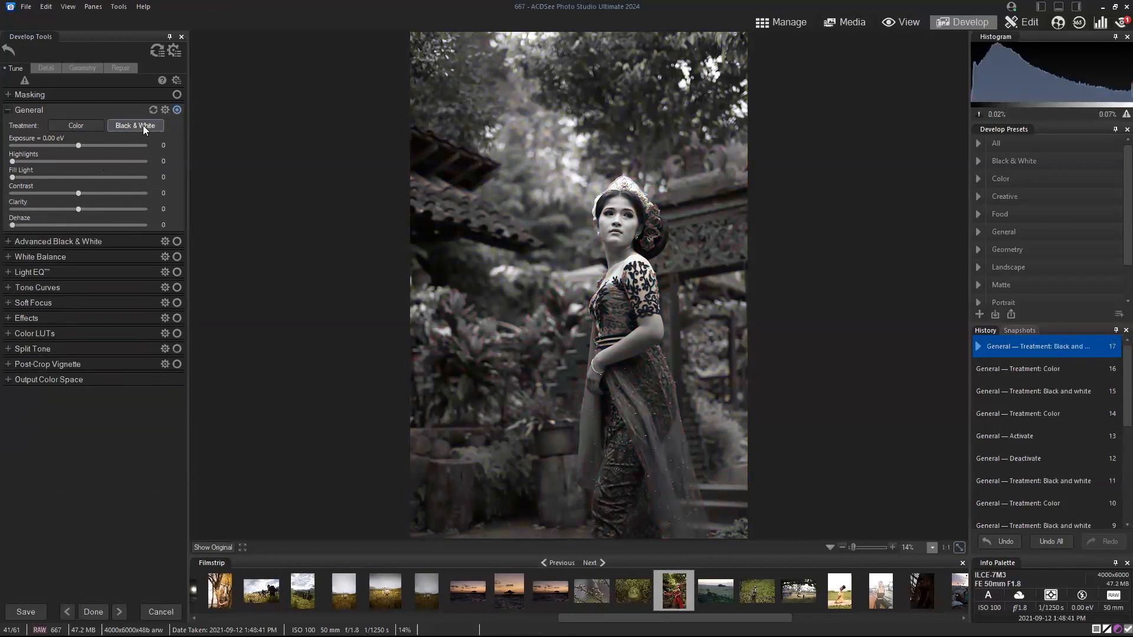
drag(79, 193, 103, 192)
drag(79, 146, 83, 150)
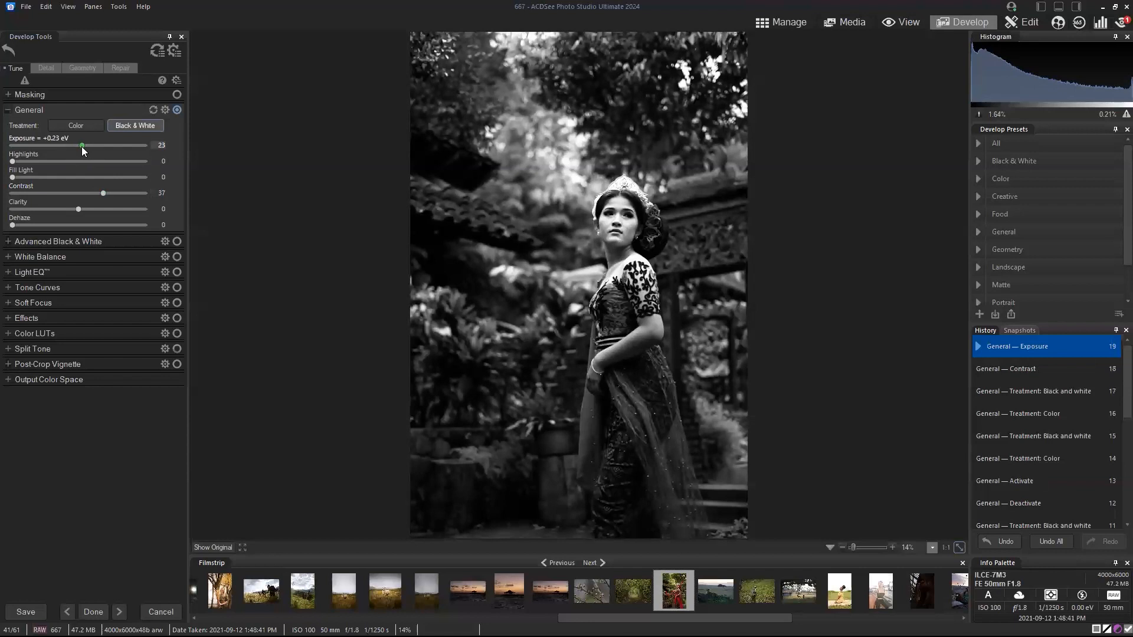
- Set the Advanced Black & White brightness to -32 for red, 28 for orange and -16 for yellow
click(8, 242)
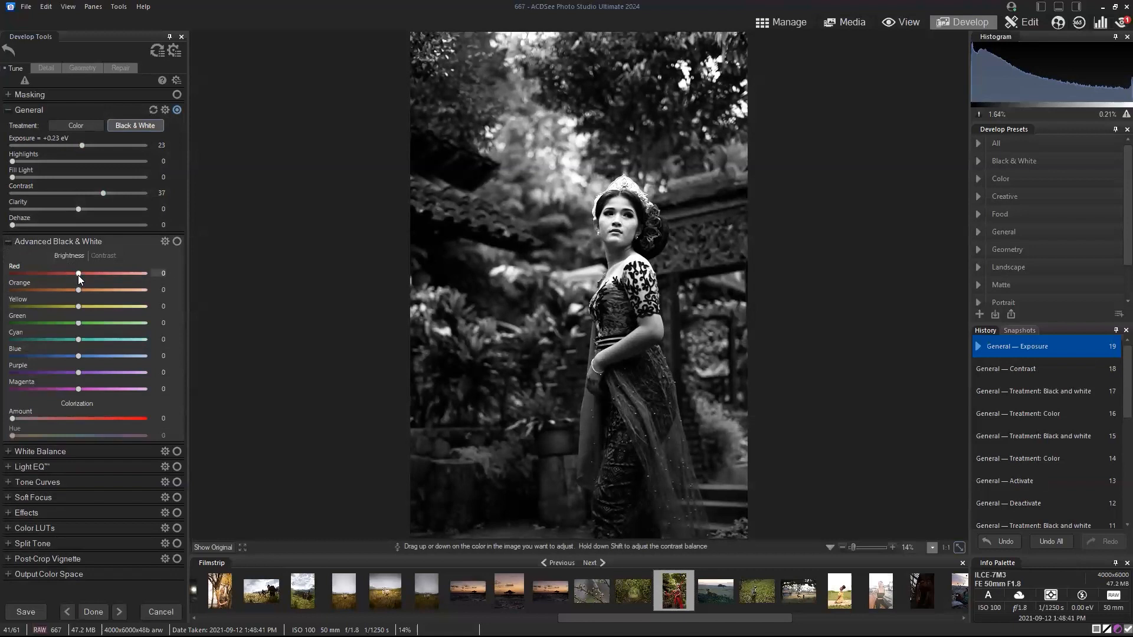
mouse_move(12, 418)
mouse_down()
mouse_move(105, 417)
mouse_move(11, 417)
mouse_up()
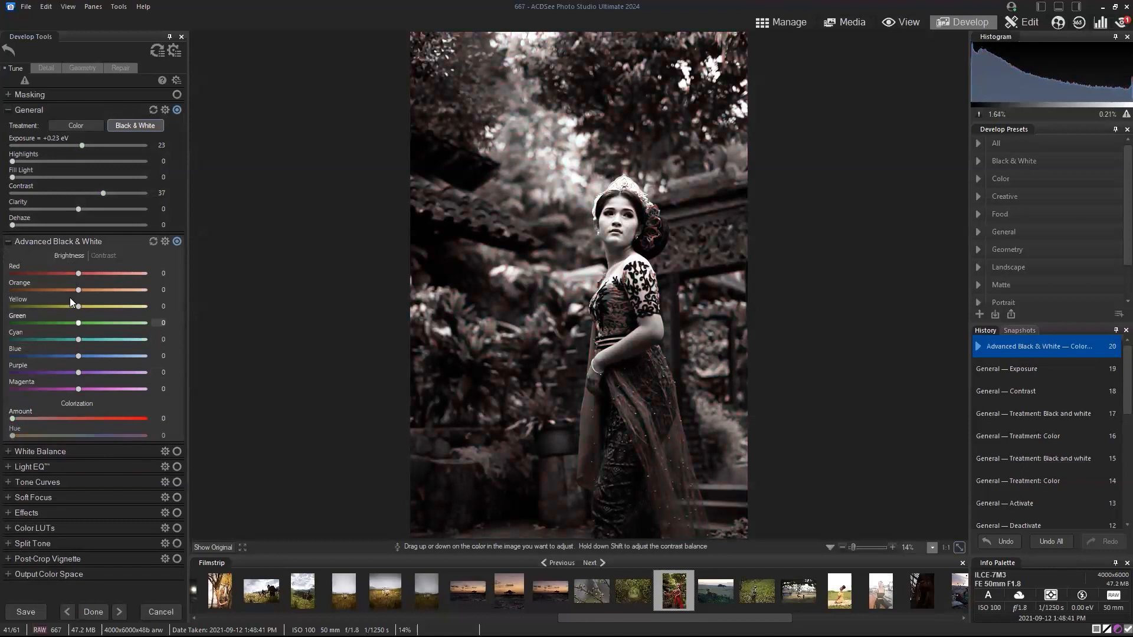
mouse_move(77, 274)
mouse_down()
mouse_move(23, 274)
mouse_move(118, 275)
mouse_move(27, 277)
mouse_move(115, 277)
mouse_move(35, 275)
mouse_move(107, 275)
mouse_move(48, 274)
mouse_move(79, 274)
mouse_up()
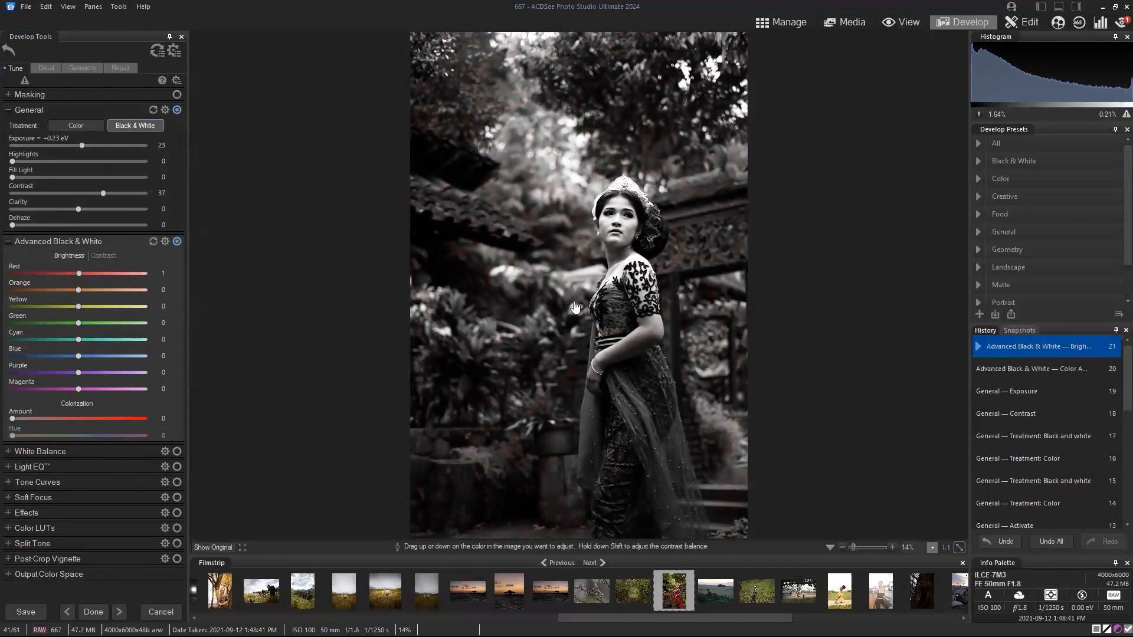
drag(79, 273, 62, 274)
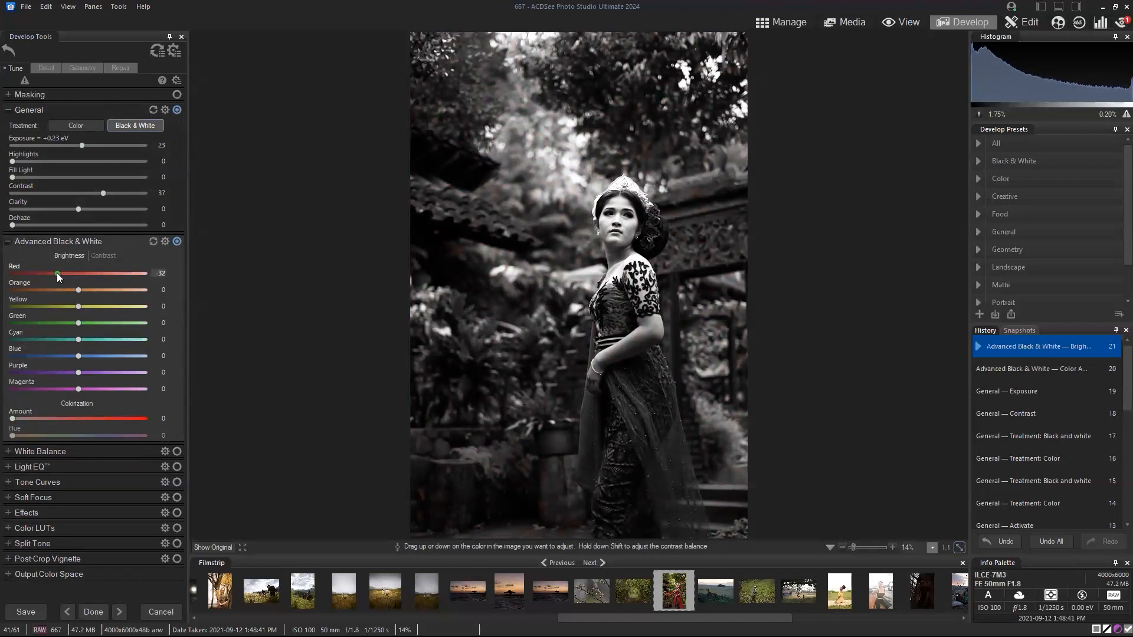
mouse_move(77, 305)
mouse_down()
mouse_move(54, 304)
mouse_move(96, 305)
mouse_move(66, 307)
mouse_move(105, 287)
mouse_move(81, 287)
mouse_up()
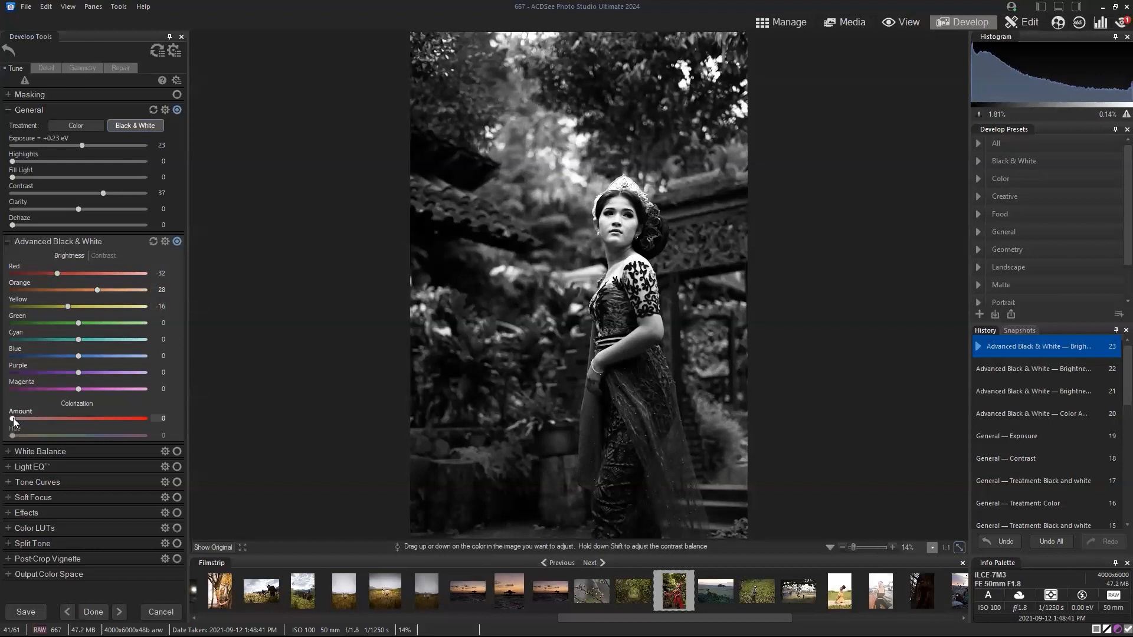
- Tint the black and white photo red with a colorization amount of 42 and hue 0
drag(13, 420, 78, 421)
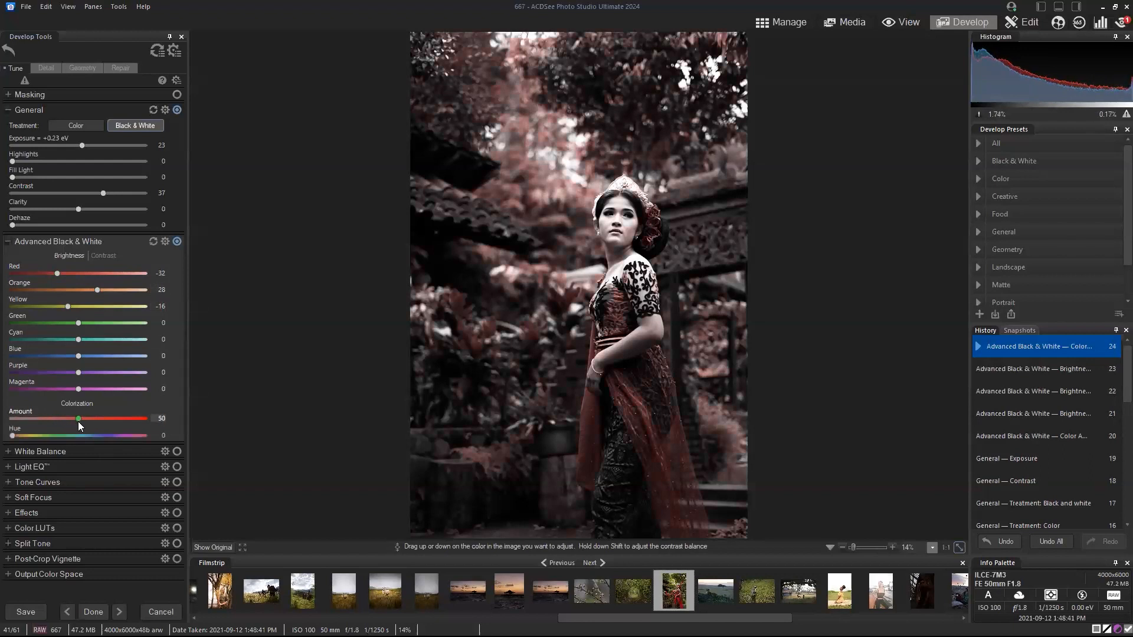
mouse_move(14, 436)
mouse_down()
mouse_move(154, 444)
mouse_move(1, 438)
mouse_up()
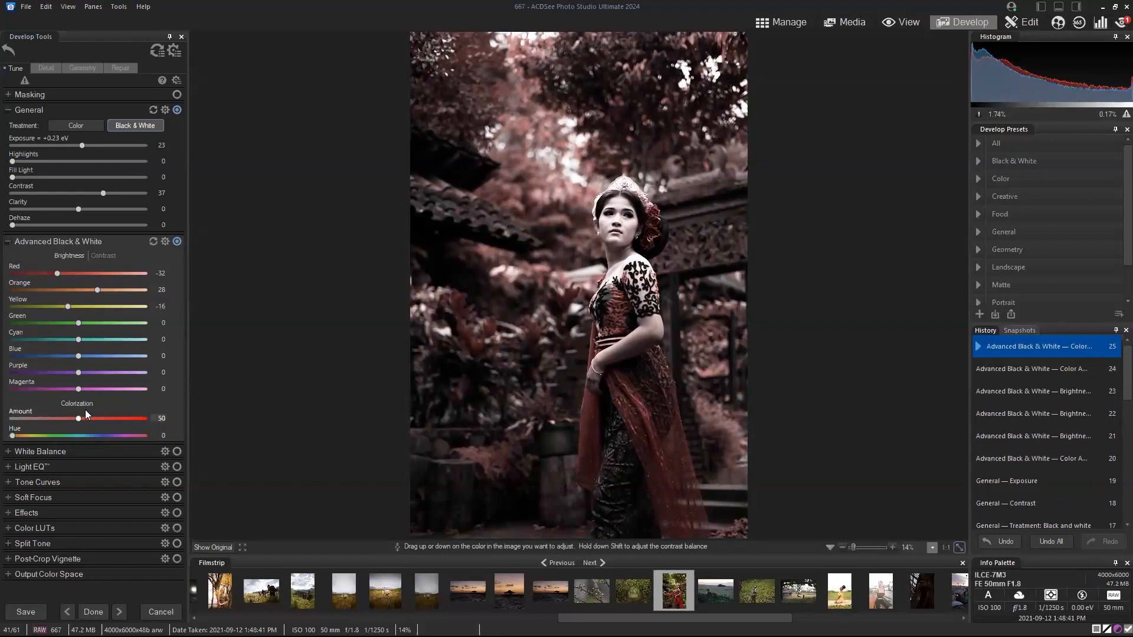
drag(77, 418, 60, 419)
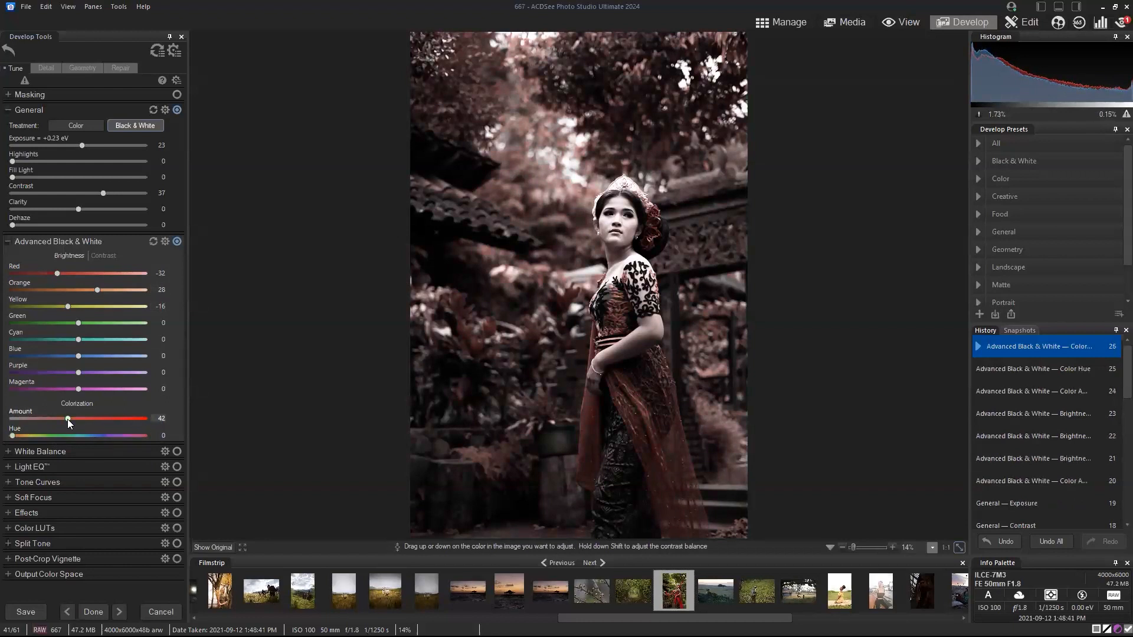
- Set the black and white brightness to 1 for orange, -36 for red and -48 for green, and compare with the original photo
drag(97, 290, 54, 275)
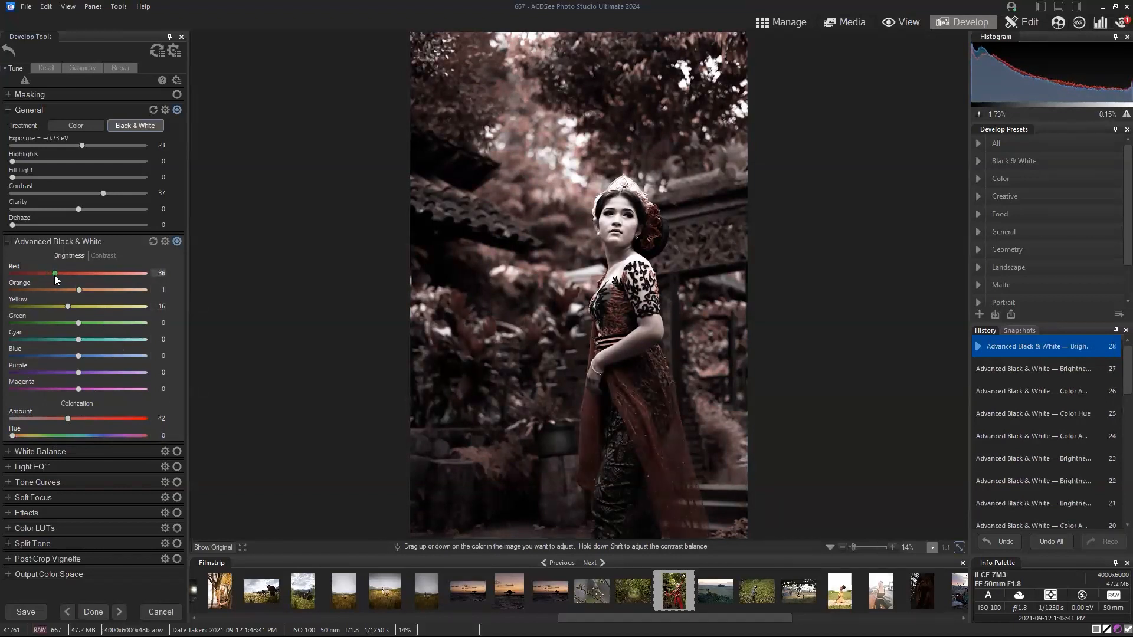
drag(63, 323, 46, 323)
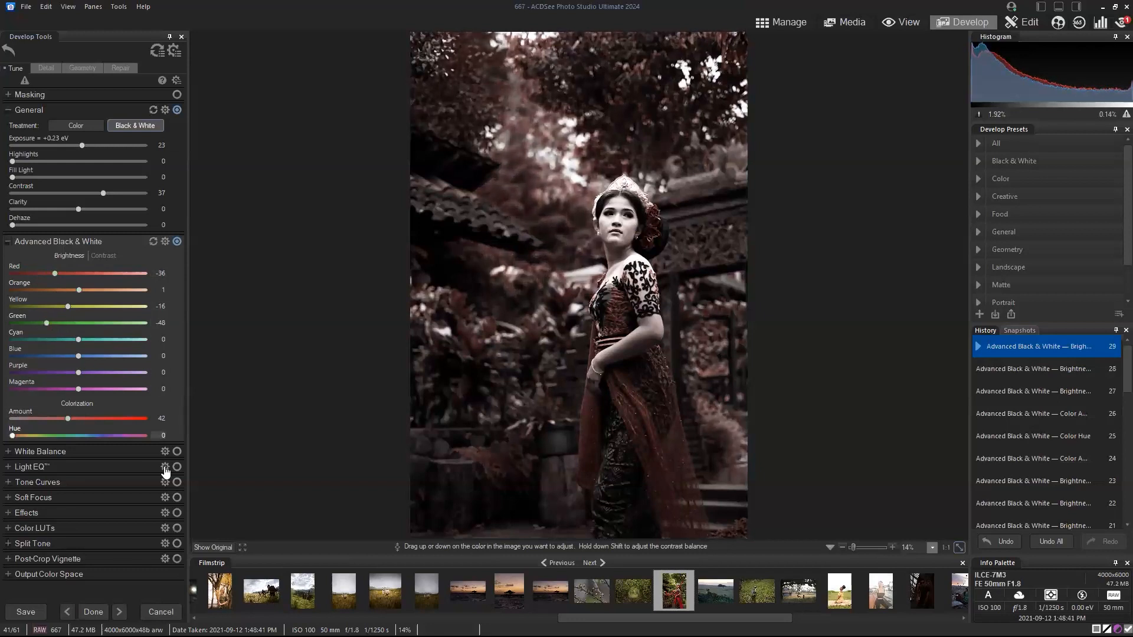
click(203, 547)
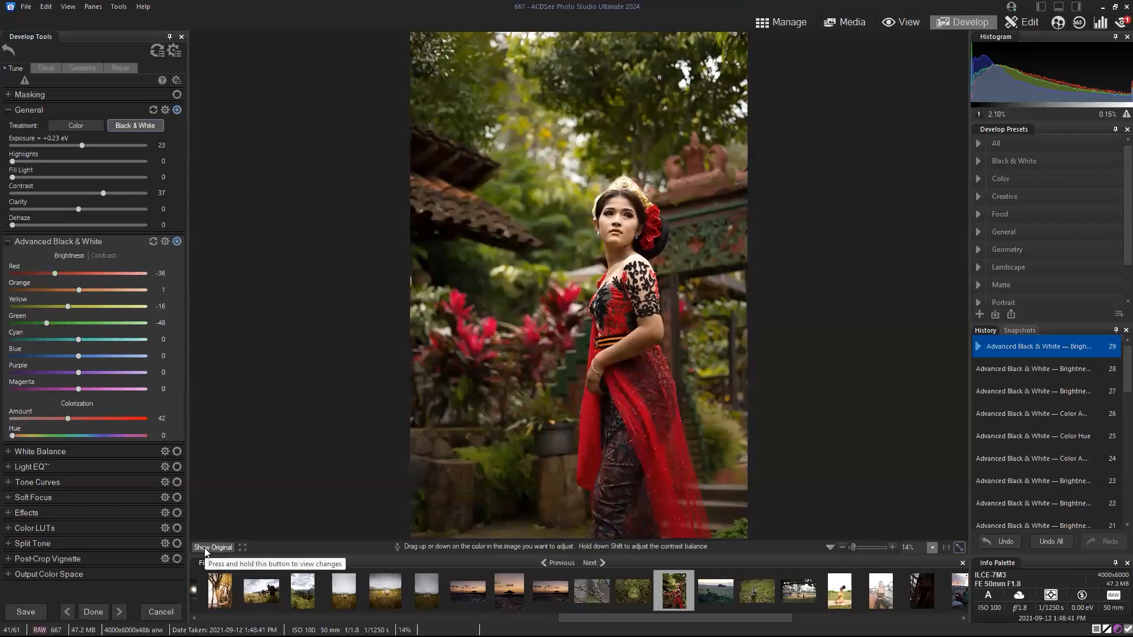
drag(205, 548, 205, 548)
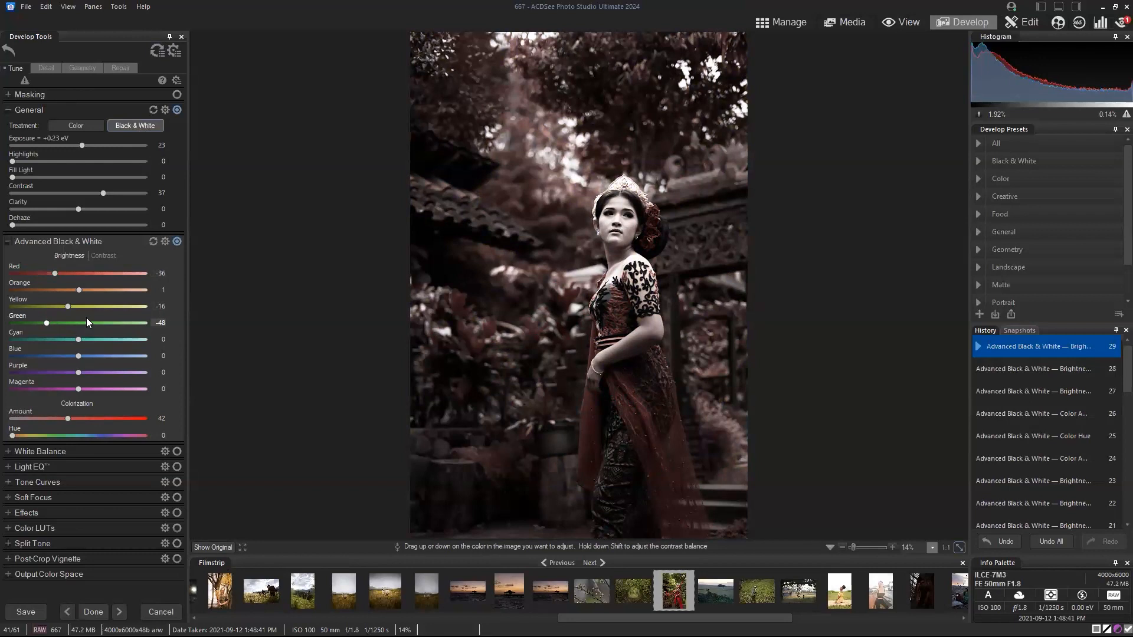
- Reset all develop settings to defaults, switch to Manage mode, and reopen the same photo in Develop mode
click(157, 51)
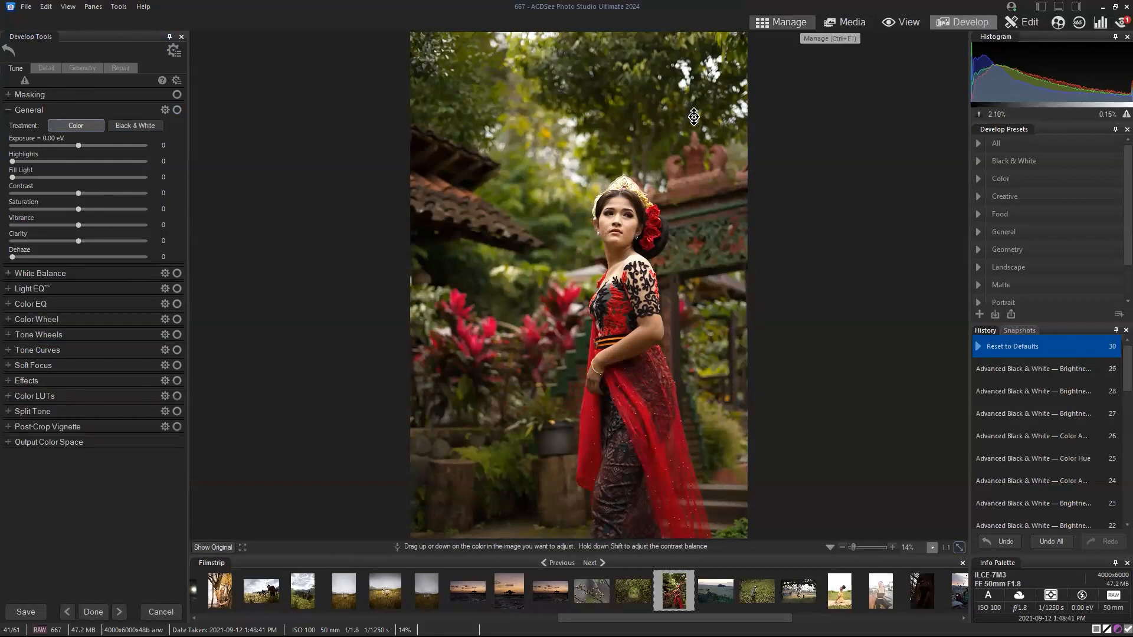
click(775, 22)
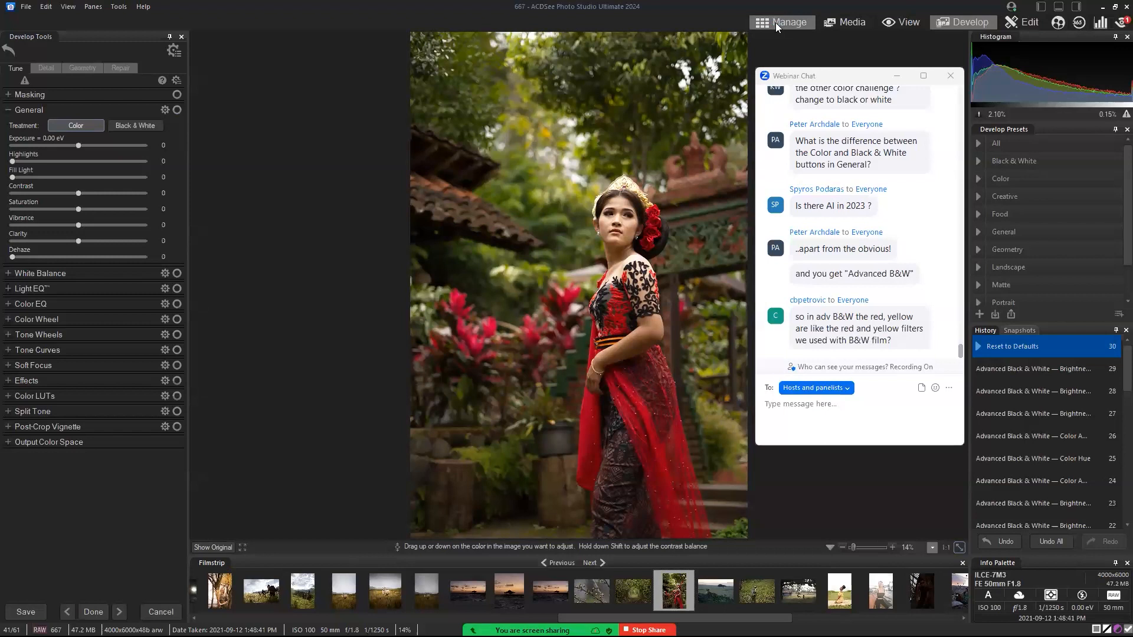
click(775, 22)
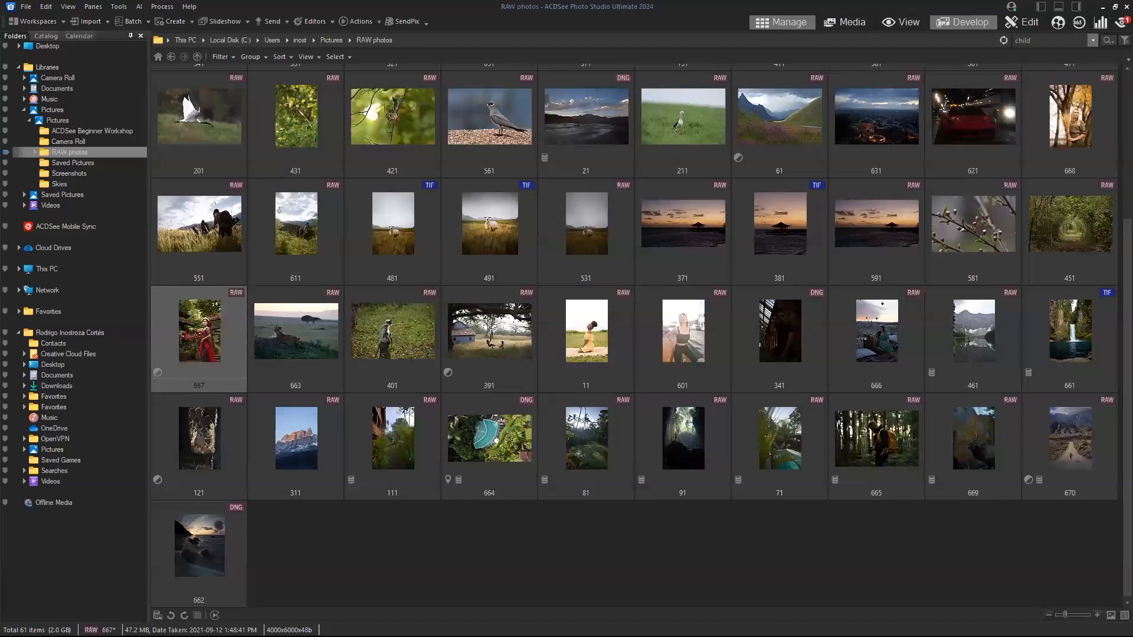
click(963, 21)
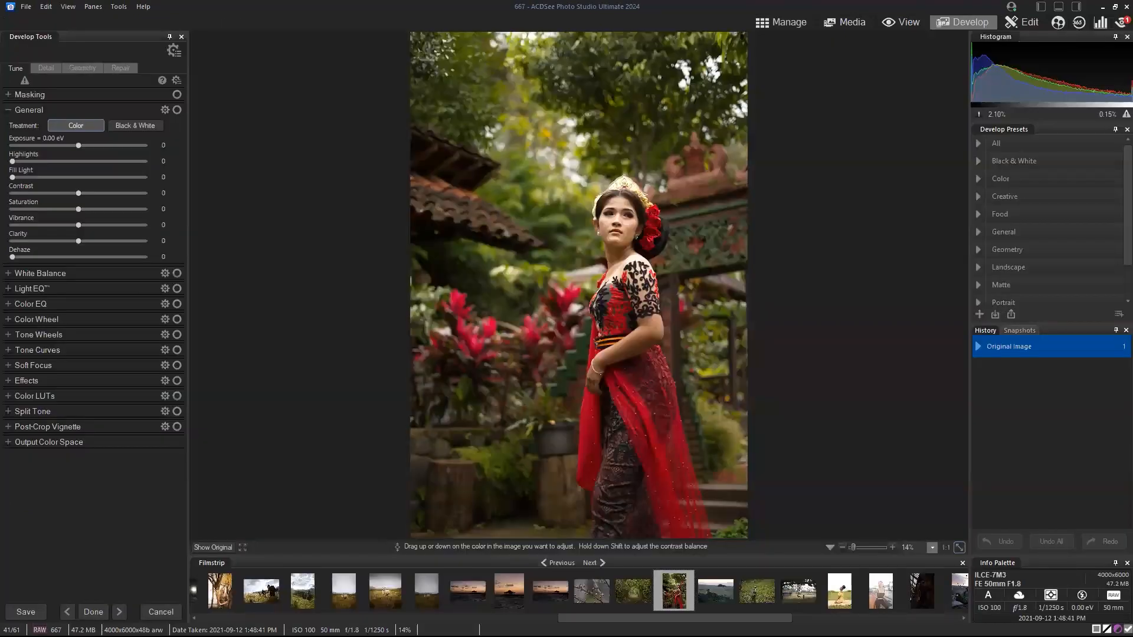